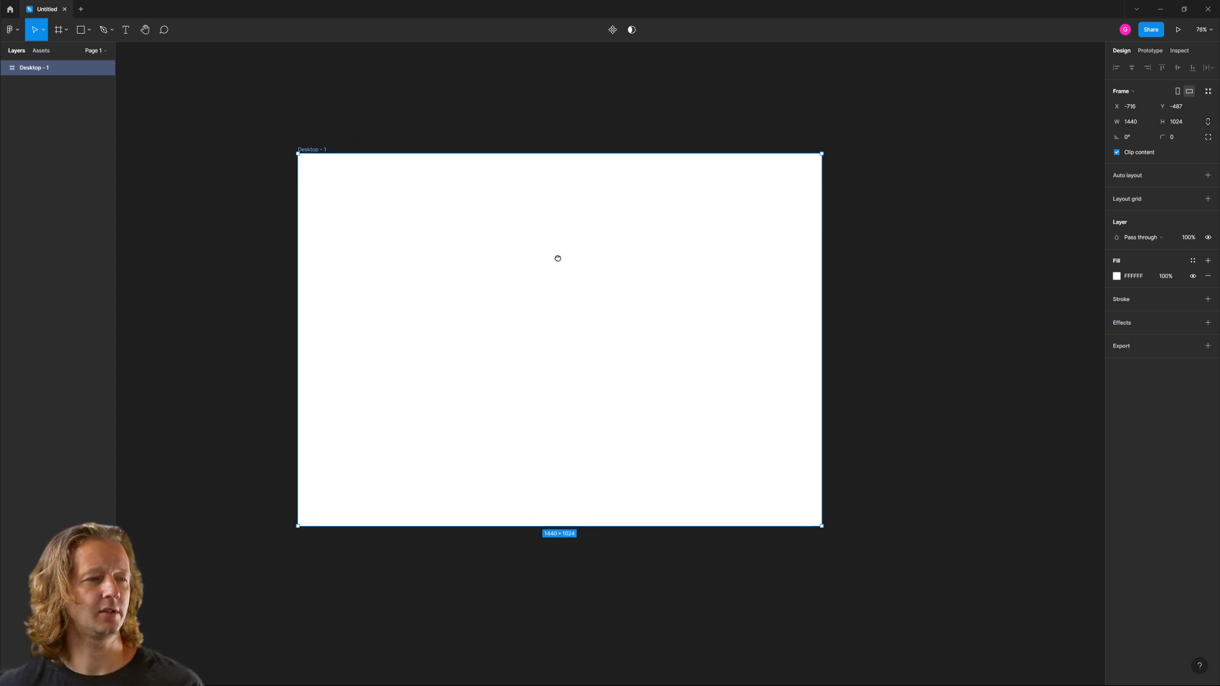
Shorten the blank desktop frame to 1440 × 856 and reposition it on the canvas at about X -793, Y -530.
{"action": "left_click_drag", "start_coordinate": [748, 522], "coordinate": [747, 468]}
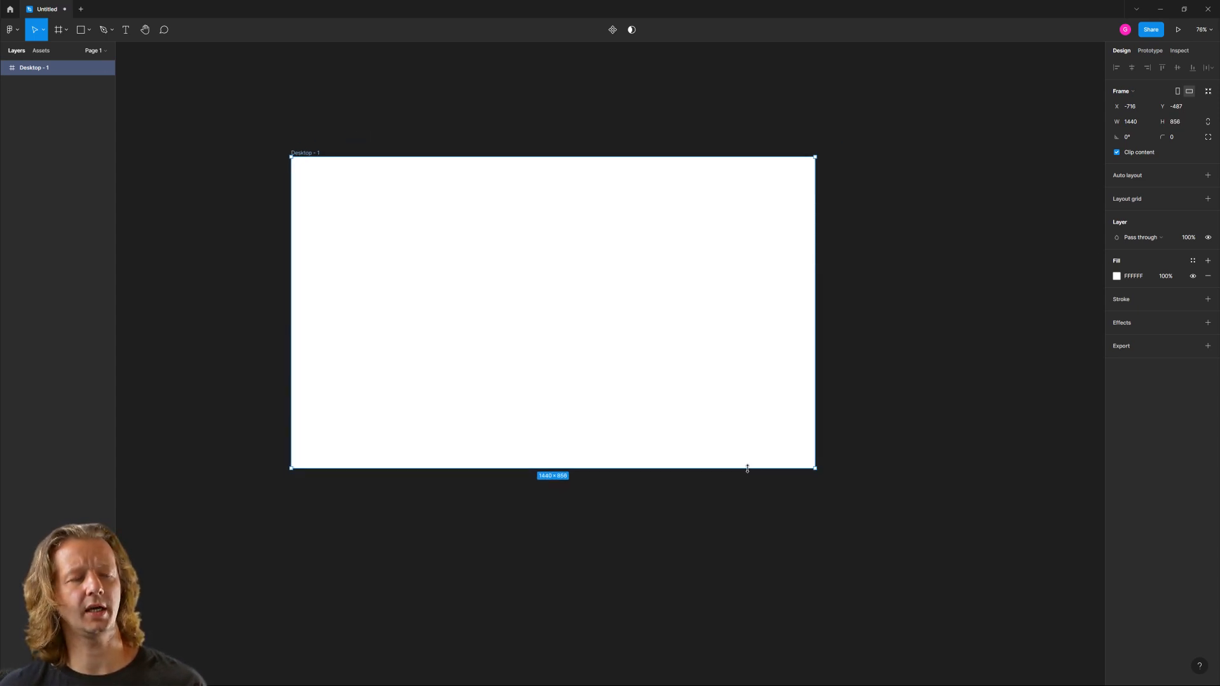
{"action": "scroll", "coordinate": [683, 387], "scroll_direction": "left", "scroll_amount": 3}
{"action": "scroll", "coordinate": [683, 387], "scroll_direction": "up", "scroll_amount": 2}
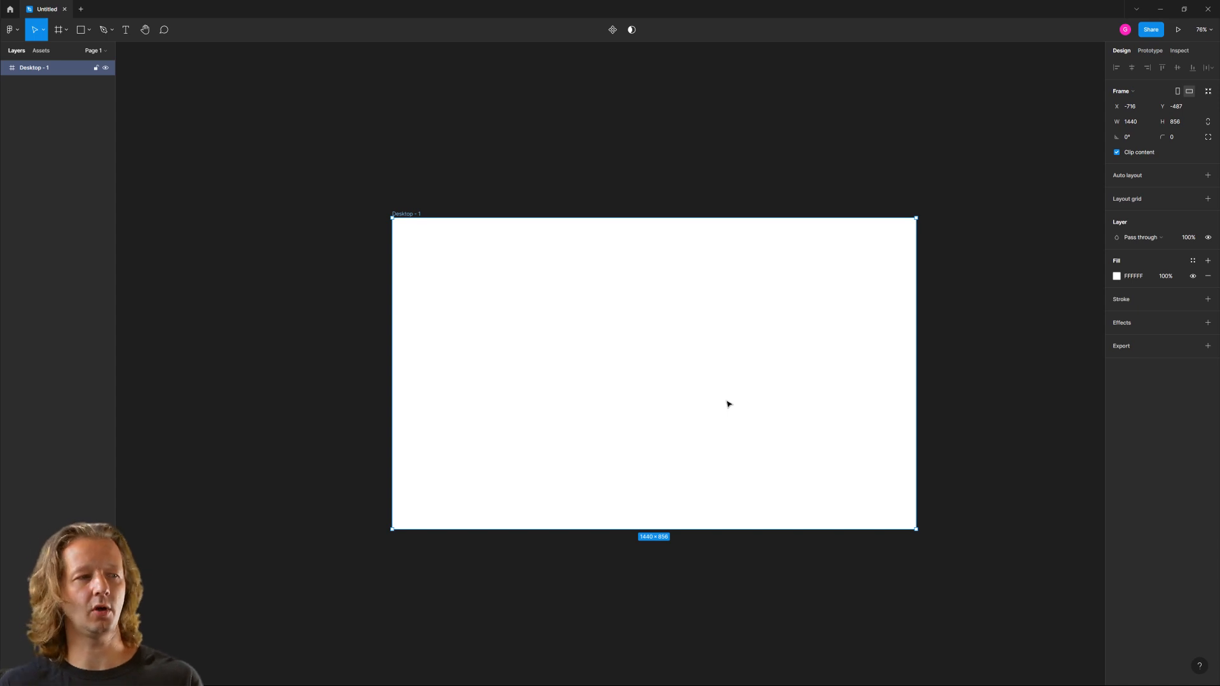
{"action": "scroll", "coordinate": [710, 406], "scroll_direction": "up", "scroll_amount": 3}
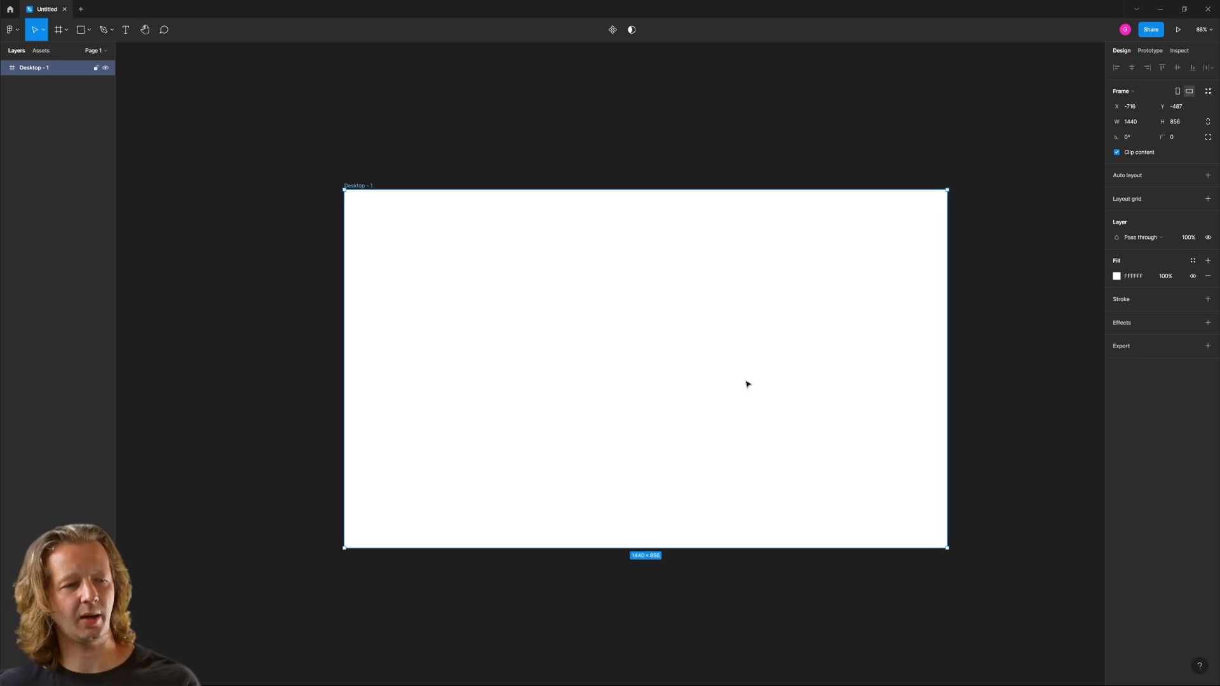
{"action": "scroll", "coordinate": [735, 372], "scroll_direction": "up", "scroll_amount": 1}
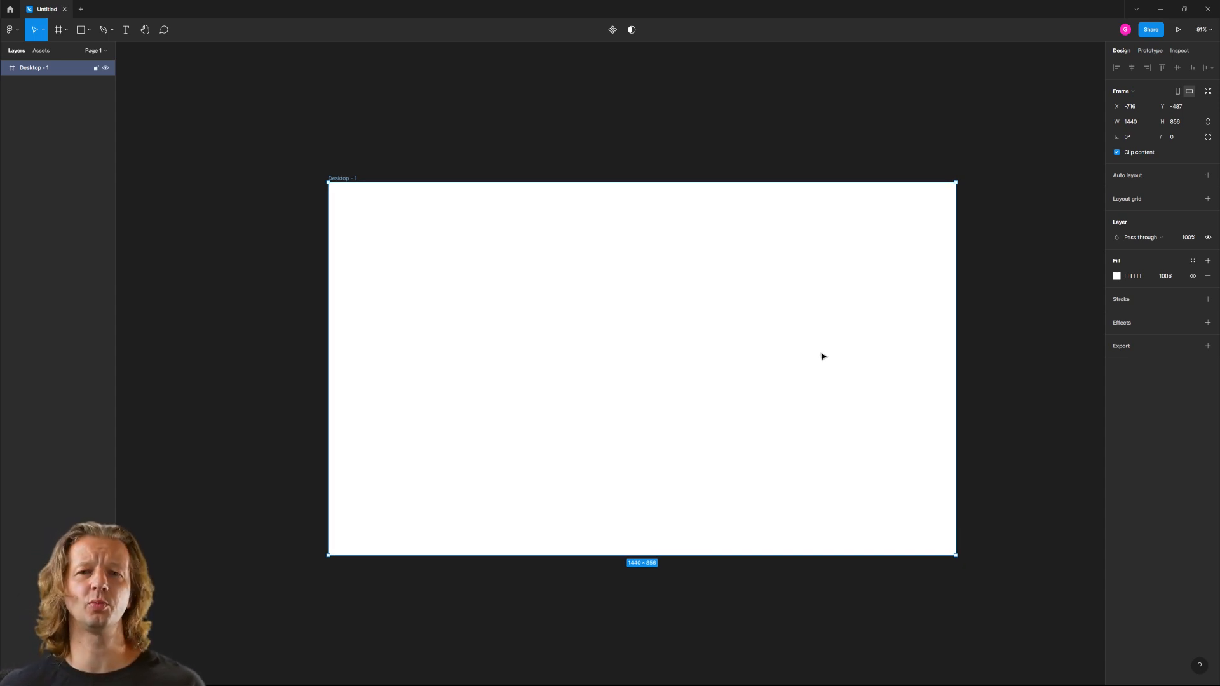
{"action": "left_click", "coordinate": [531, 170]}
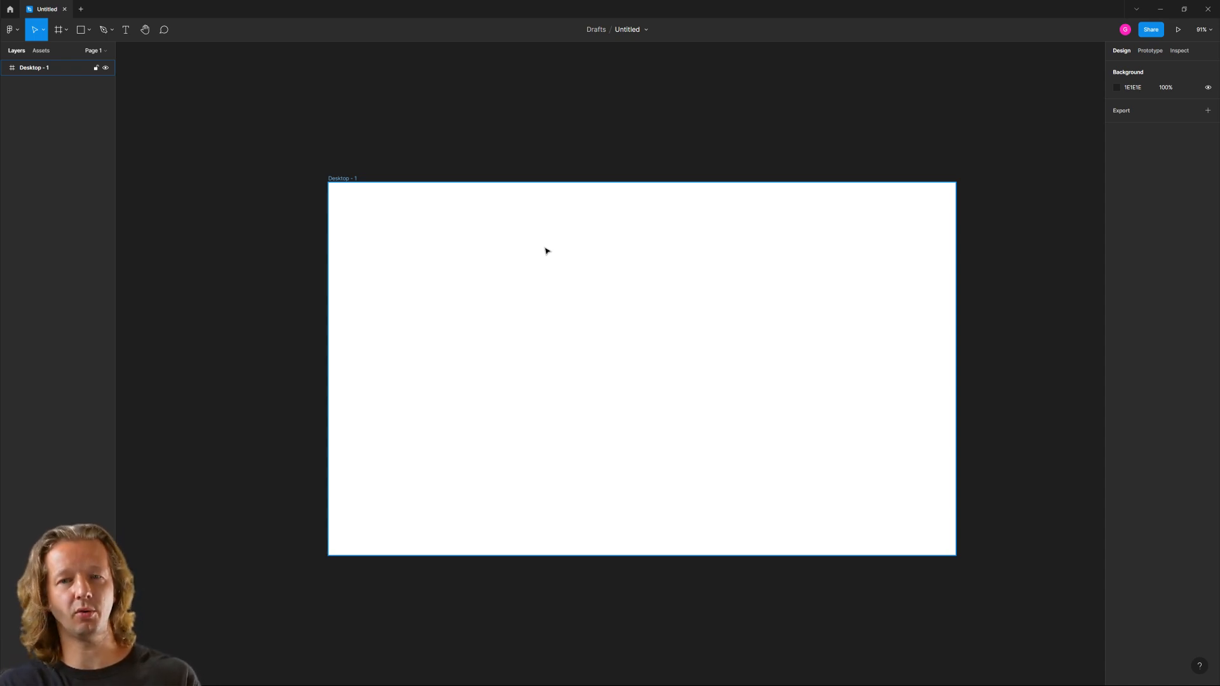
{"action": "left_click_drag", "start_coordinate": [546, 251], "coordinate": [510, 238]}
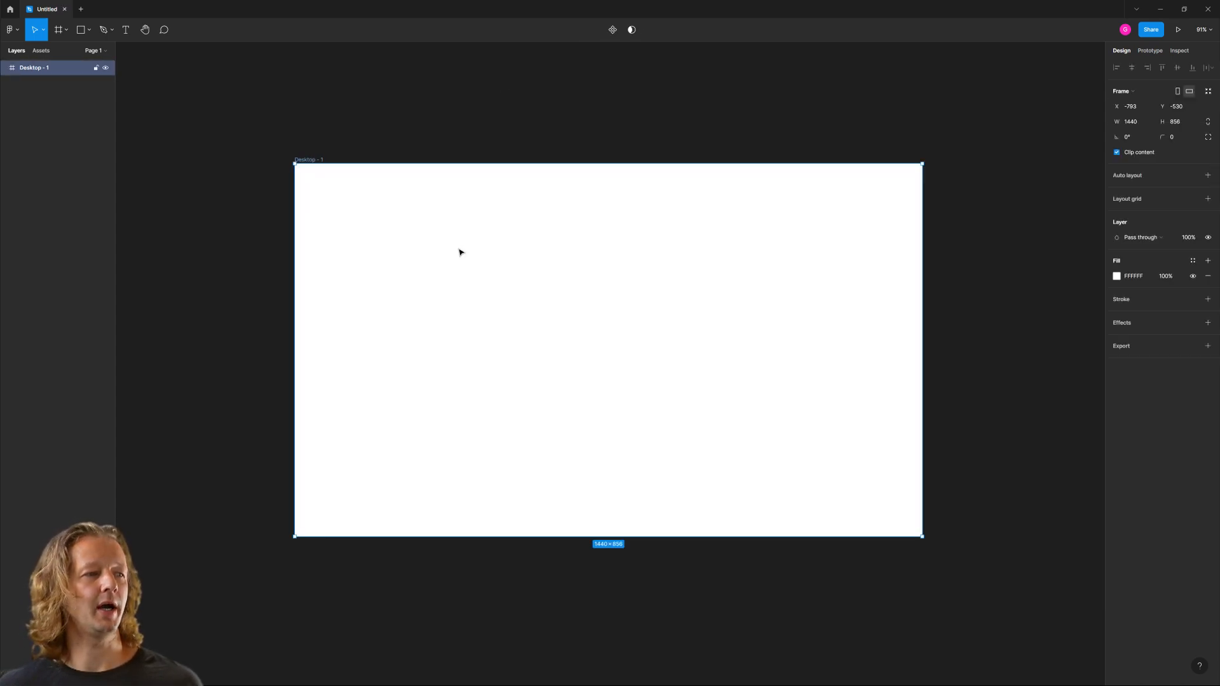
Paste the copied SYNTHABLE logo into the middle of the desktop frame.
{"action": "key", "text": "ctrl+v"}
{"action": "mouse_move", "coordinate": [678, 337]}
{"action": "left_mouse_down"}
{"action": "mouse_move", "coordinate": [725, 299]}
{"action": "mouse_move", "coordinate": [703, 314]}
{"action": "mouse_move", "coordinate": [694, 343]}
{"action": "mouse_move", "coordinate": [677, 340]}
{"action": "left_mouse_up"}
{"action": "scroll", "coordinate": [597, 360], "scroll_direction": "up", "scroll_amount": 5}
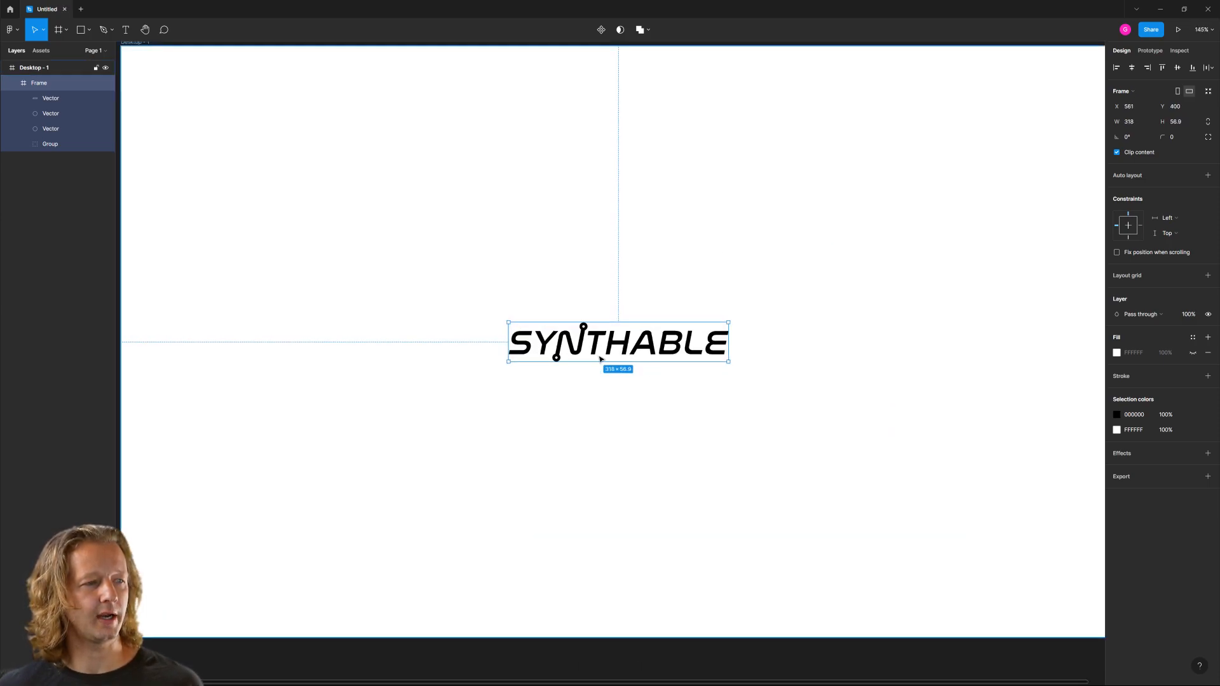
{"action": "scroll", "coordinate": [697, 376], "scroll_direction": "down", "scroll_amount": 4}
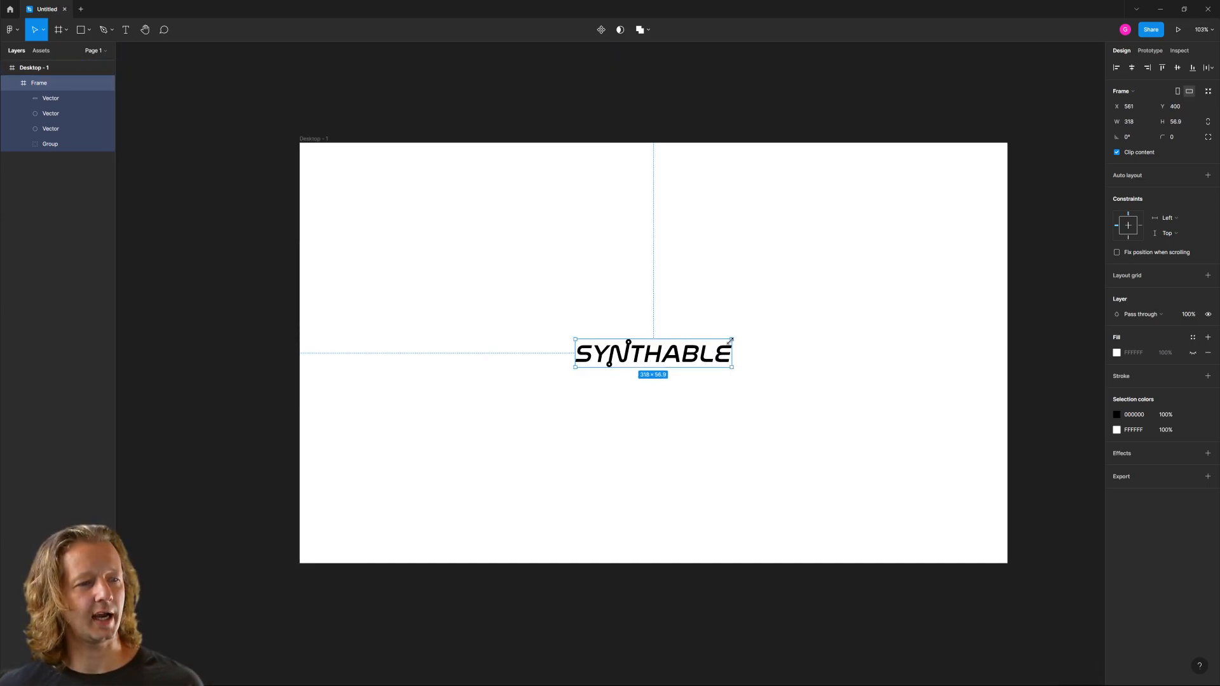
Try enlarging the logo to about 1402 × 251, inspect the strokes of its circles, and undo the scaling.
{"action": "left_click_drag", "start_coordinate": [735, 336], "coordinate": [889, 291]}
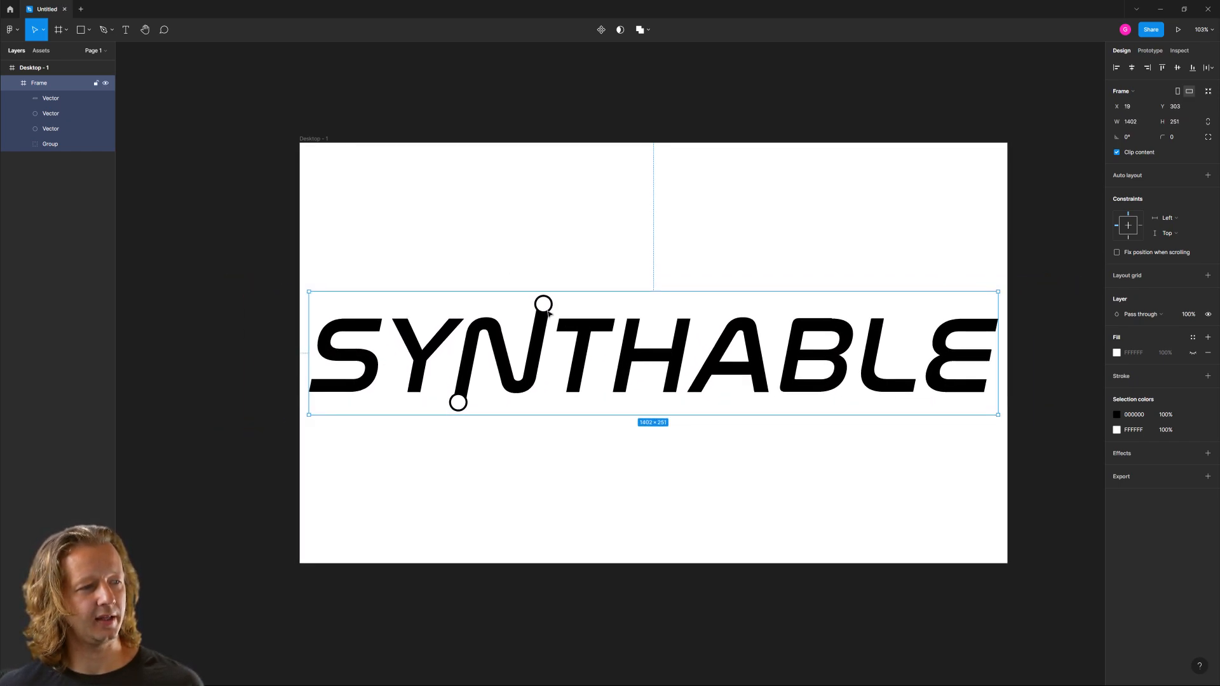
{"action": "scroll", "coordinate": [538, 306], "scroll_direction": "up", "scroll_amount": 6}
{"action": "scroll", "coordinate": [541, 306], "scroll_direction": "up", "scroll_amount": 2}
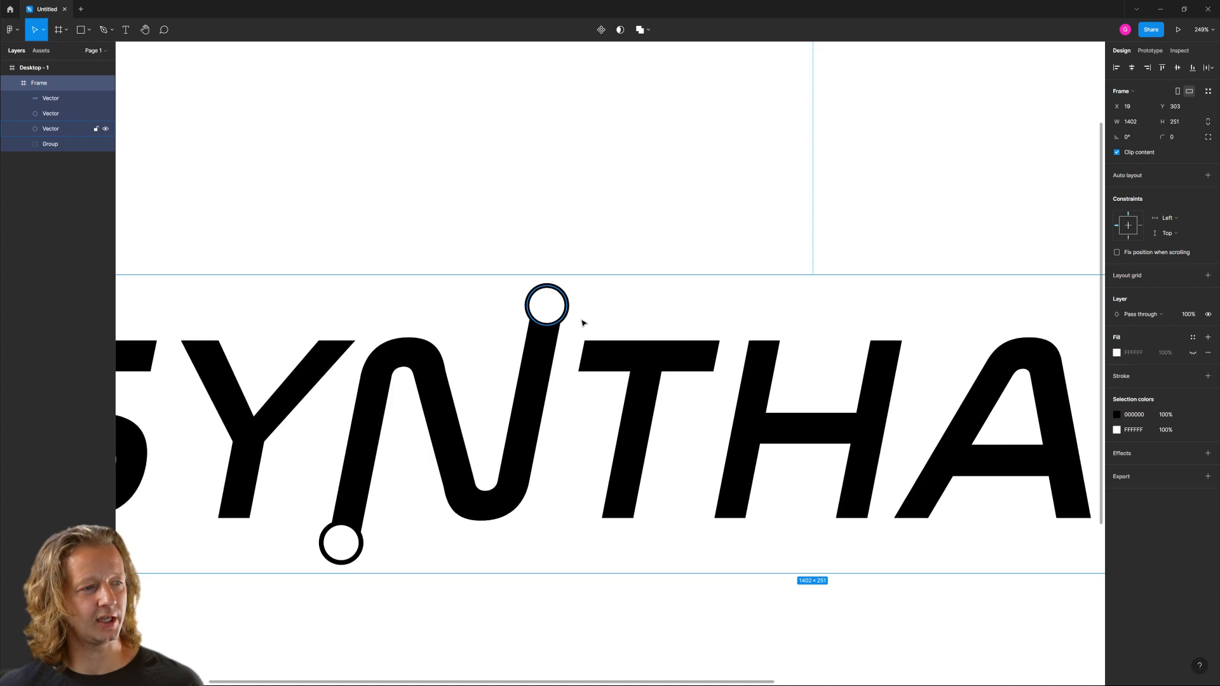
{"action": "scroll", "coordinate": [636, 359], "scroll_direction": "down", "scroll_amount": 4}
{"action": "scroll", "coordinate": [705, 375], "scroll_direction": "down", "scroll_amount": 4}
{"action": "scroll", "coordinate": [691, 421], "scroll_direction": "right", "scroll_amount": 2}
{"action": "key", "text": "ctrl+z"}
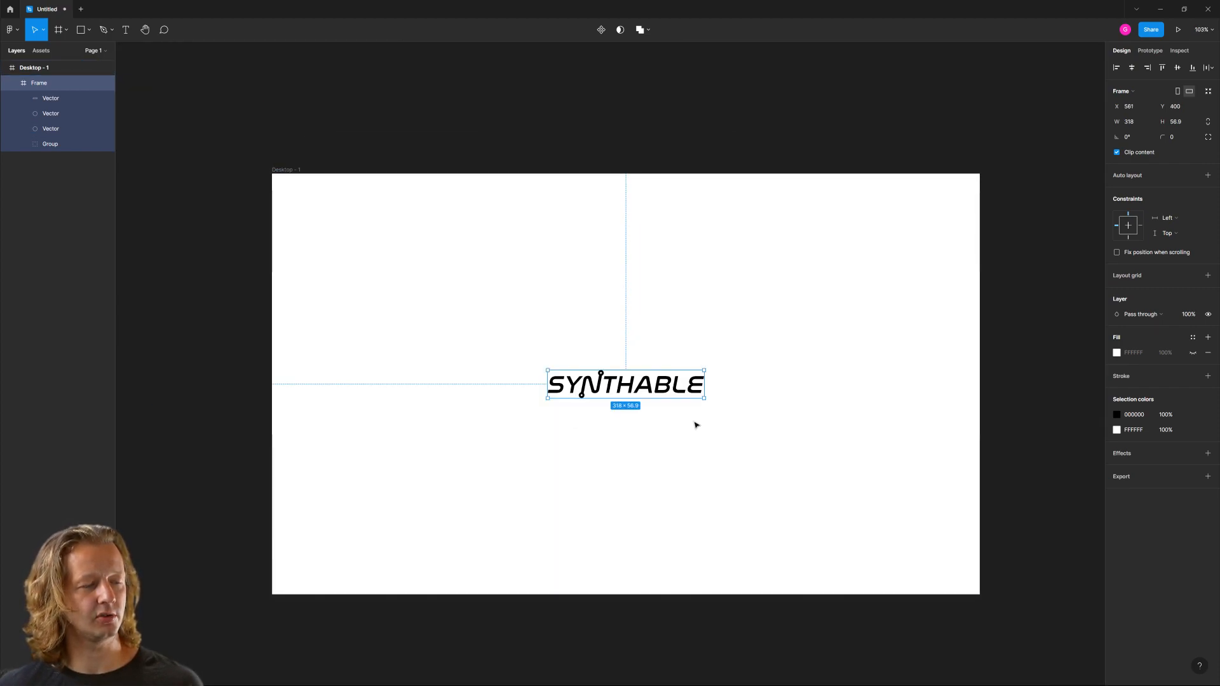
Switch to Illustrator and outline the strokes of the middle SYNTHABLE logo with Outline Stroke.
{"action": "left_click", "coordinate": [699, 468]}
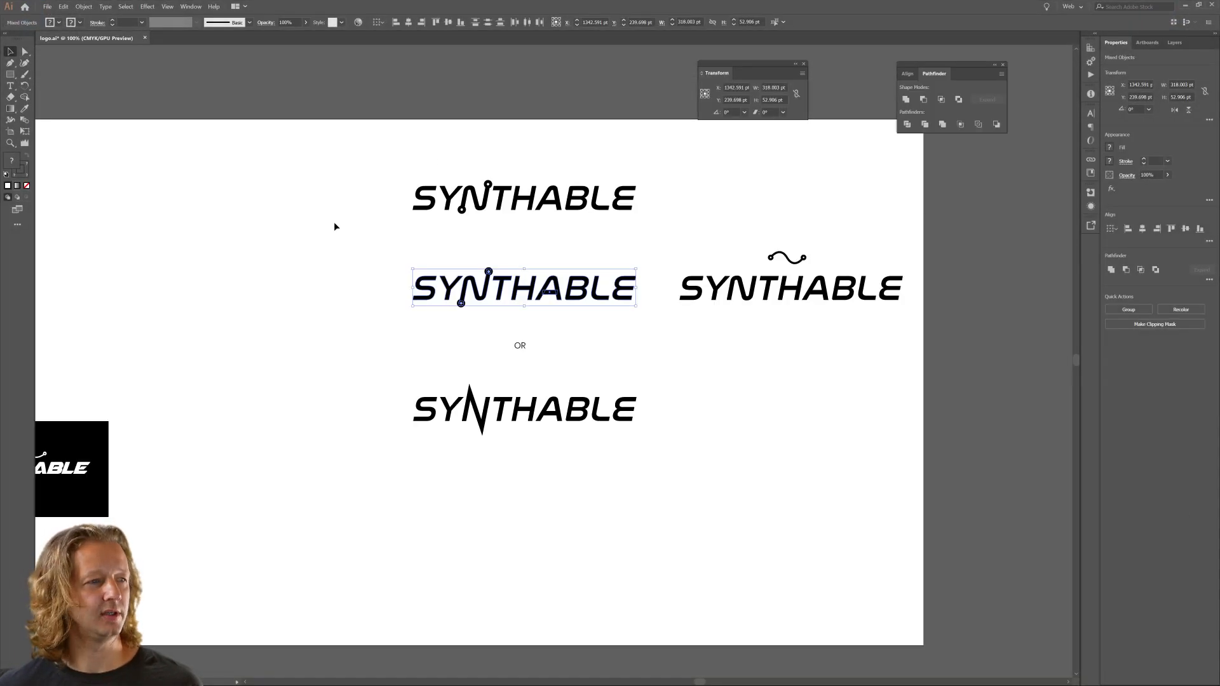
{"action": "left_click", "coordinate": [483, 289]}
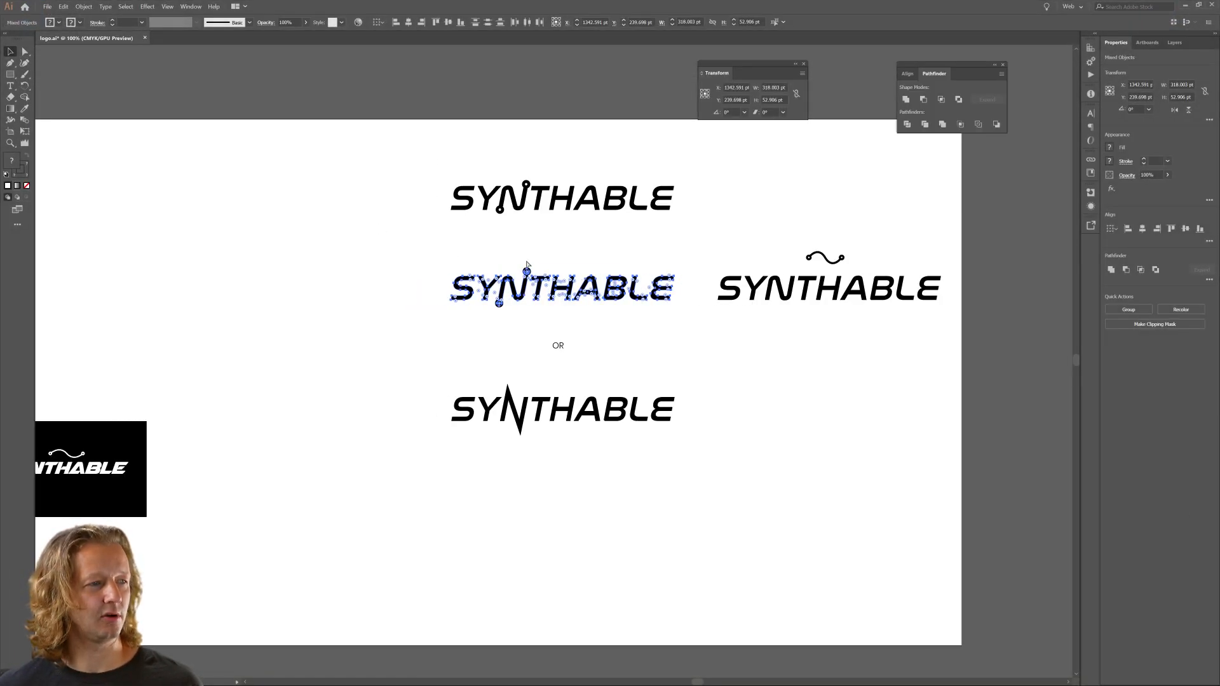
{"action": "scroll", "coordinate": [526, 269], "scroll_direction": "left", "scroll_amount": 2}
{"action": "left_click", "coordinate": [84, 6]}
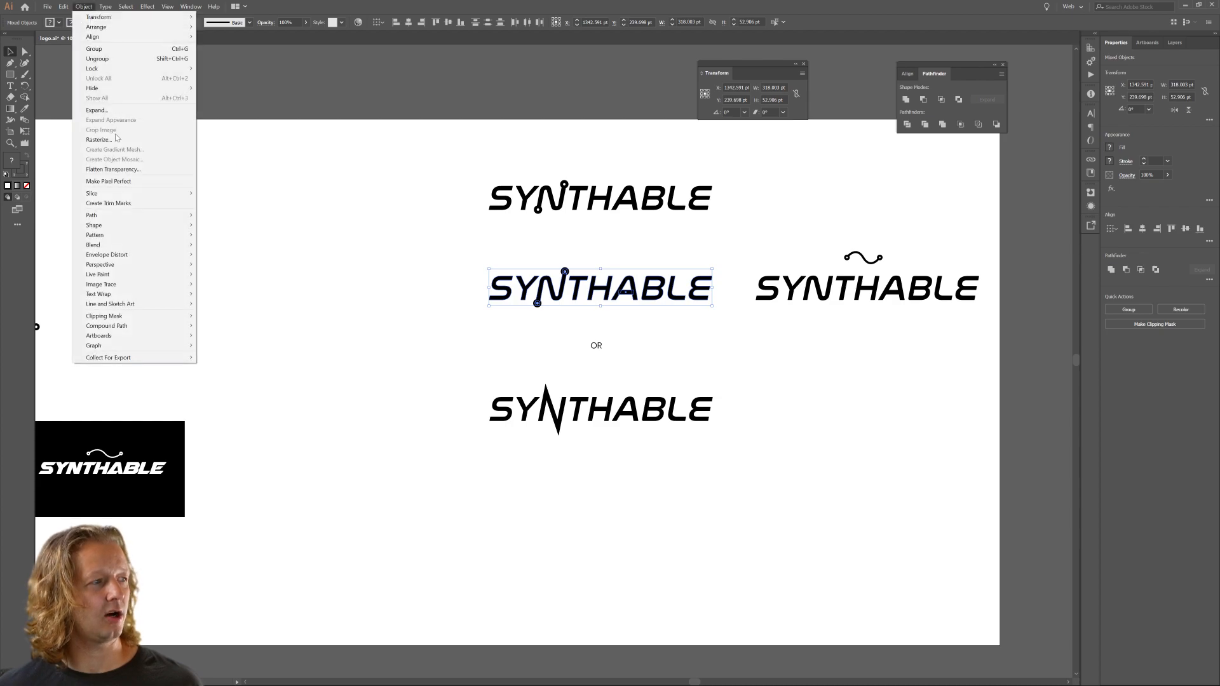
{"action": "mouse_move", "coordinate": [119, 217]}
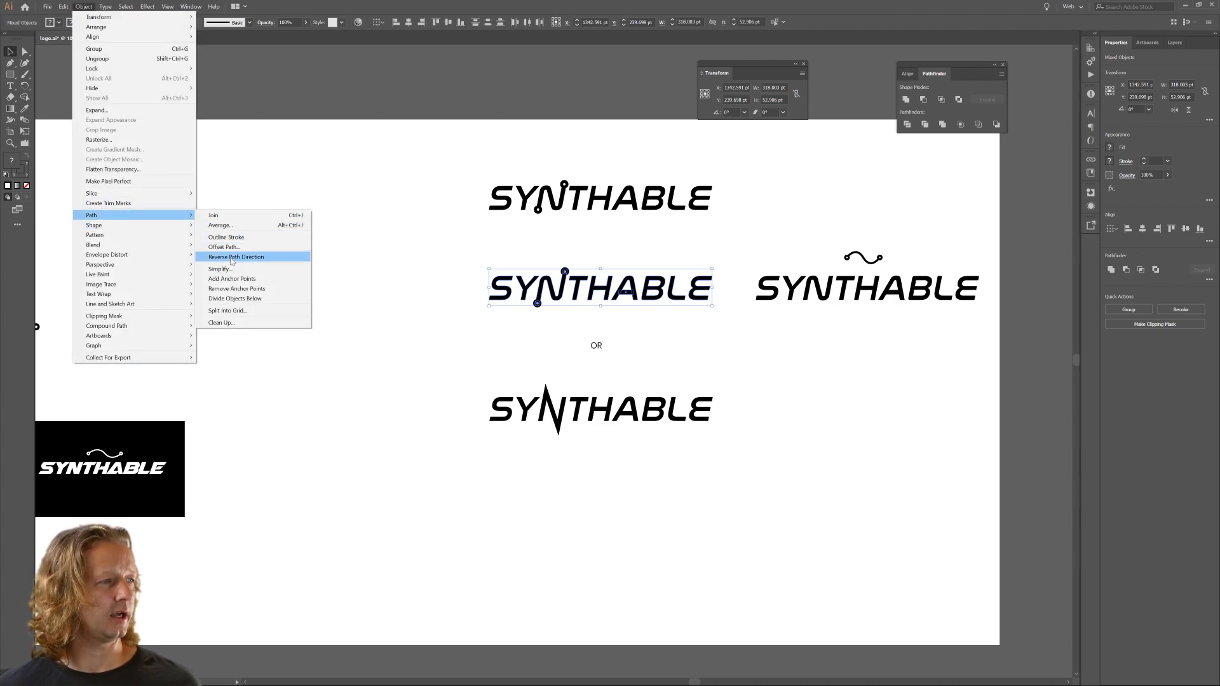
{"action": "left_click", "coordinate": [231, 238]}
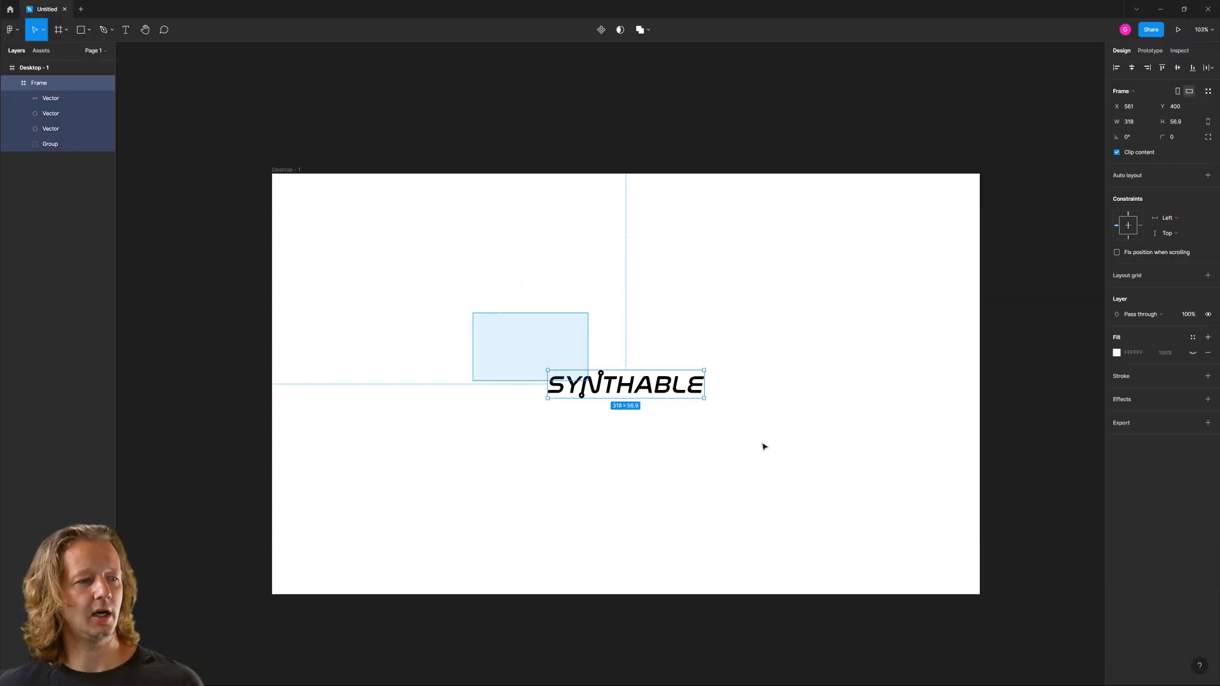
{"action": "key", "text": "Delete"}
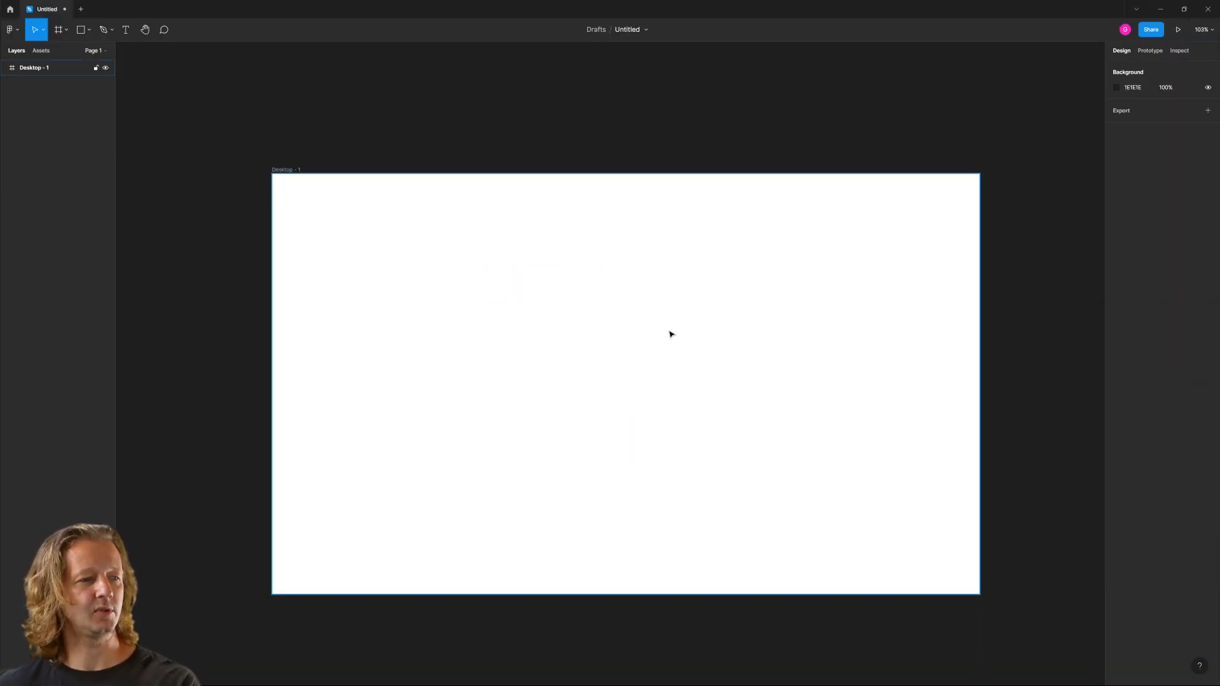
{"action": "key", "text": "ctrl+v"}
{"action": "left_click_drag", "start_coordinate": [679, 376], "coordinate": [954, 425]}
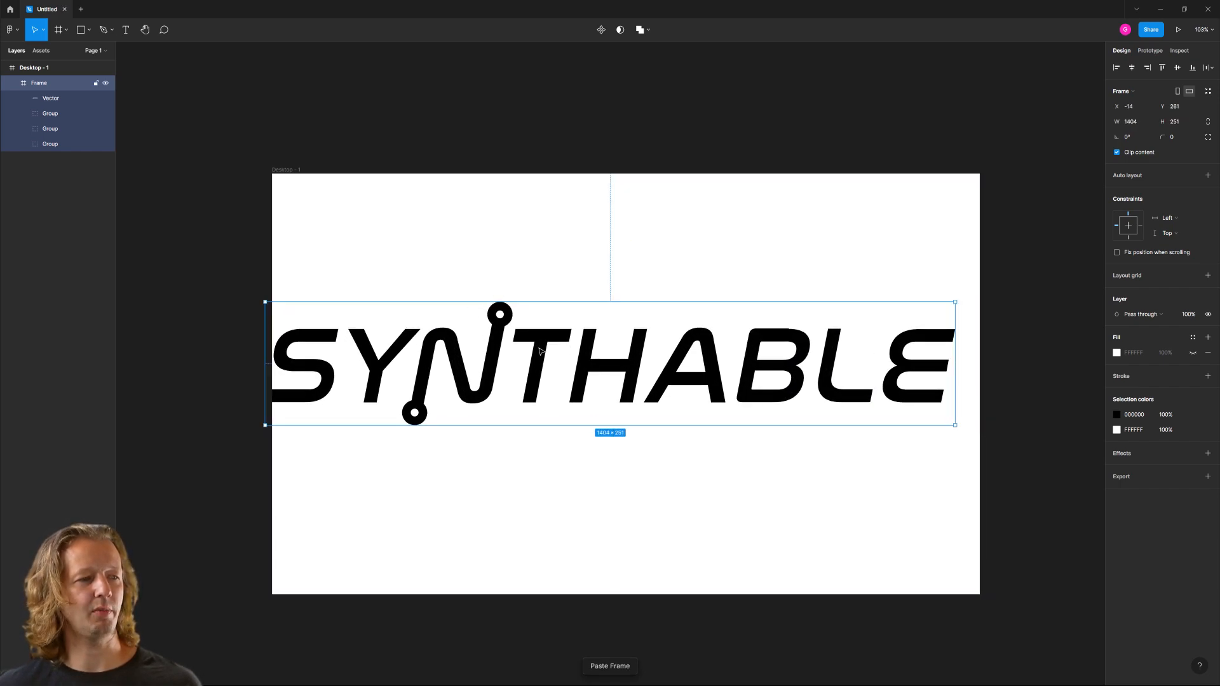
{"action": "key", "text": "ctrl+z"}
Shrink the outlined logo to about 184 × 33 and place it near the desktop frame's upper-left corner.
{"action": "left_click", "coordinate": [468, 316]}
{"action": "left_click", "coordinate": [666, 364]}
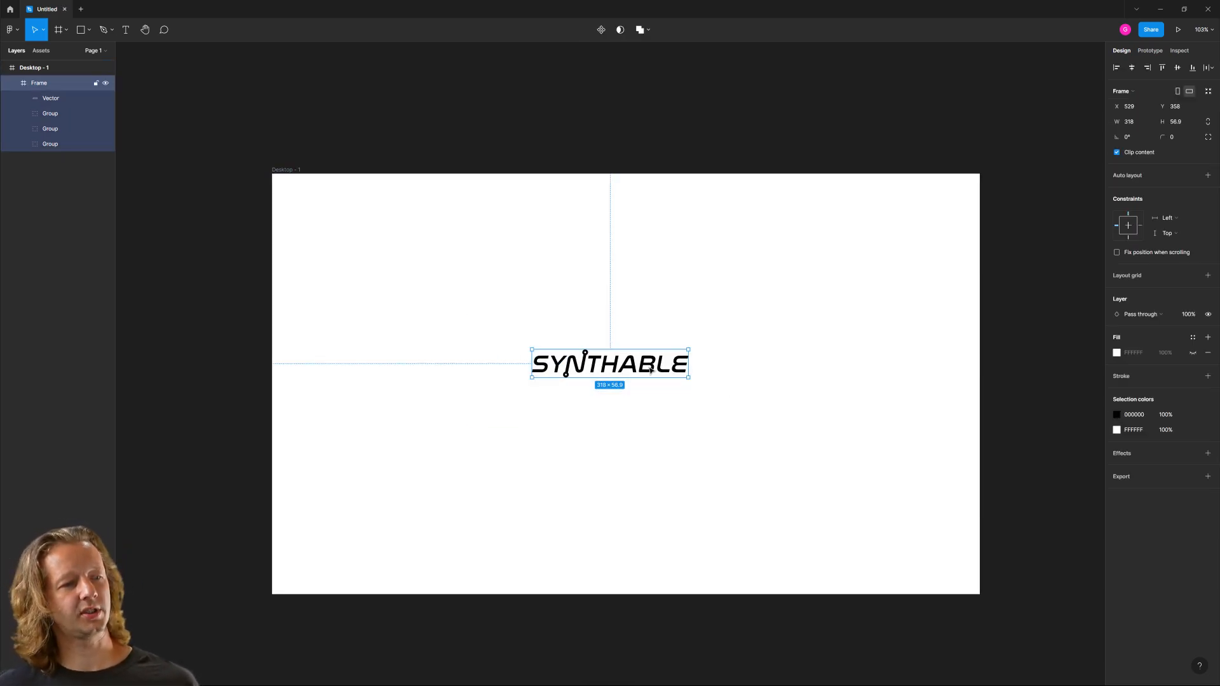
{"action": "left_click_drag", "start_coordinate": [665, 363], "coordinate": [414, 209]}
{"action": "left_click", "coordinate": [460, 264]}
{"action": "left_click", "coordinate": [525, 231]}
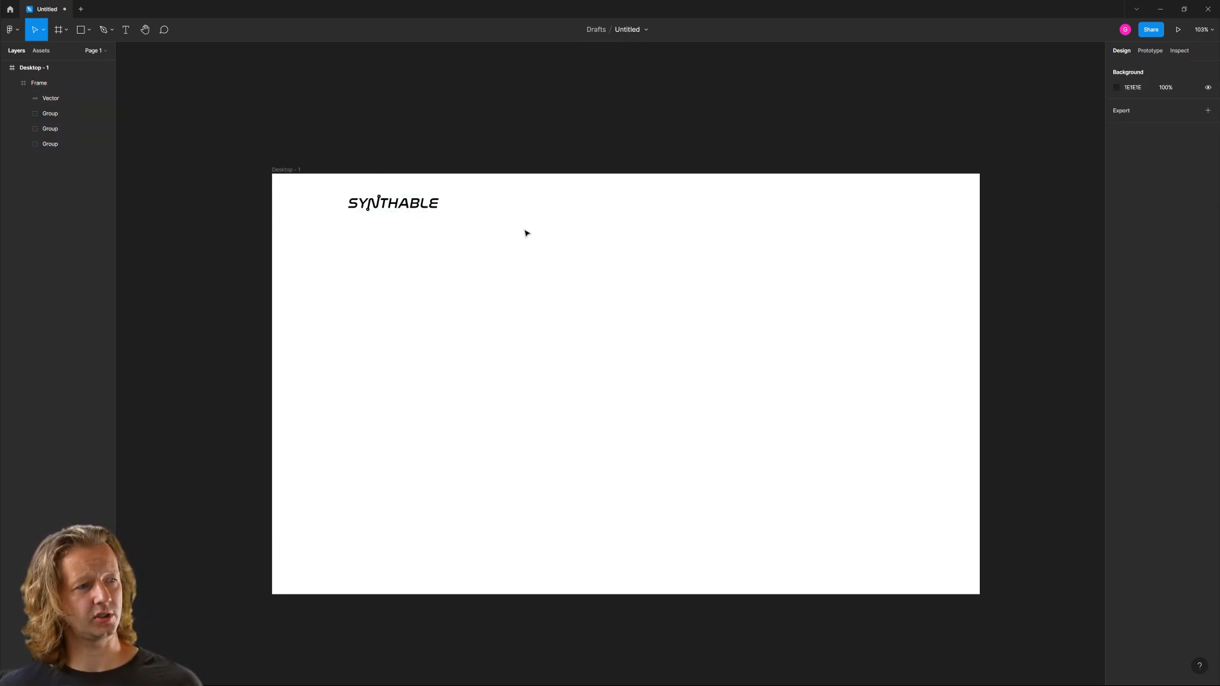
Add a layout grid to the desktop frame and change it to a columns grid with a count of 12.
{"action": "left_click", "coordinate": [294, 169]}
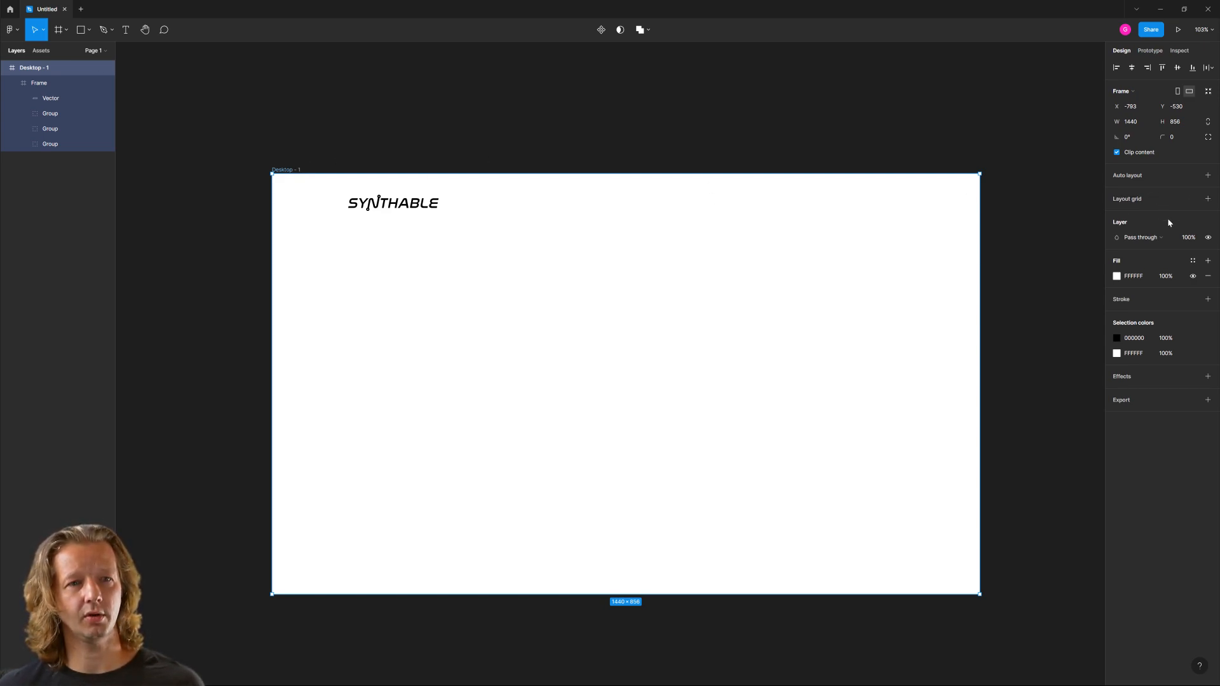
{"action": "left_click", "coordinate": [1208, 199]}
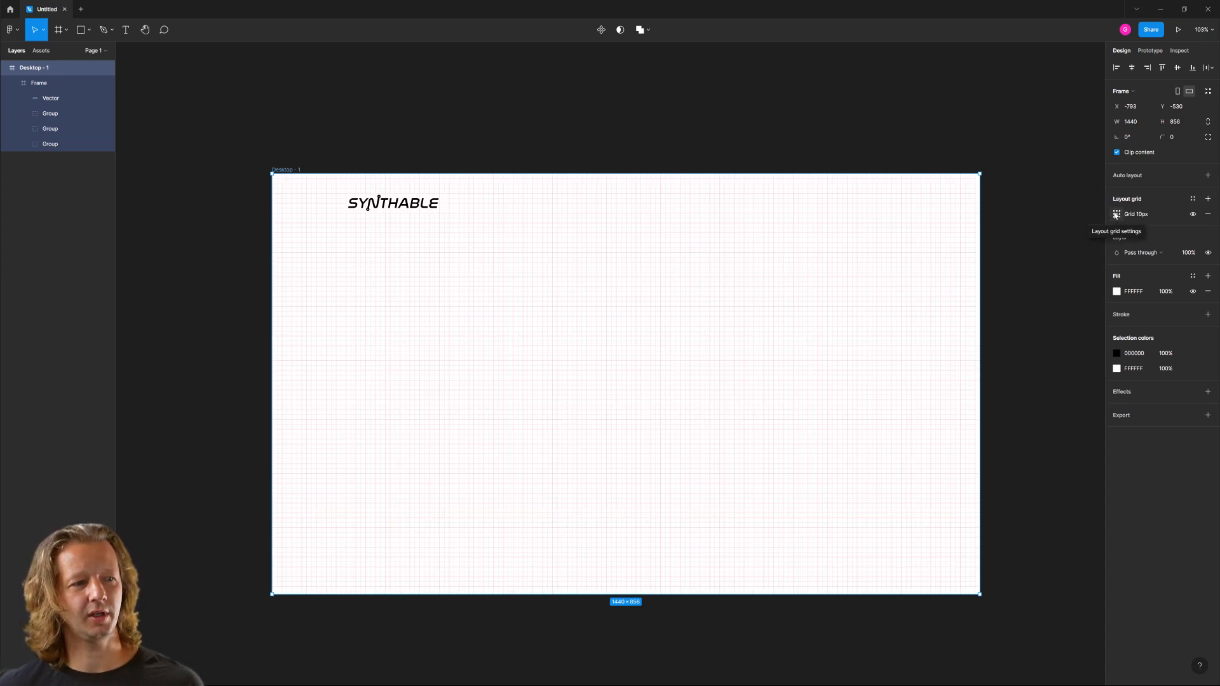
{"action": "left_click", "coordinate": [1115, 215]}
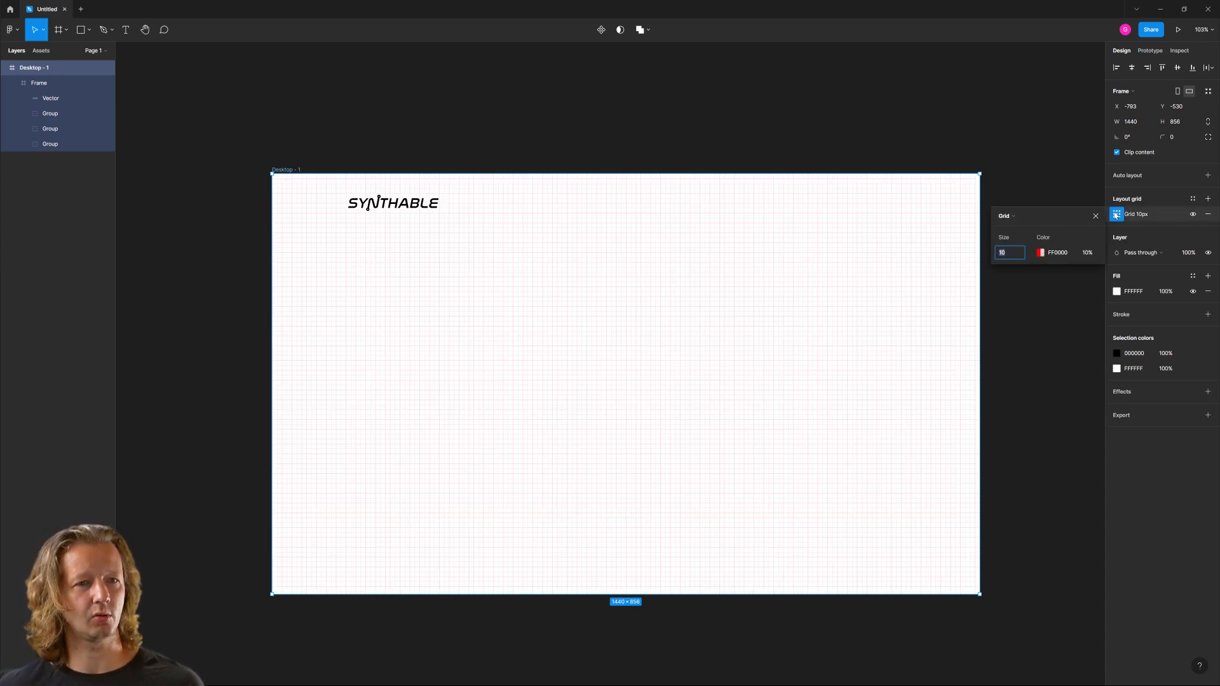
{"action": "left_click", "coordinate": [1012, 216]}
{"action": "left_click", "coordinate": [1015, 227]}
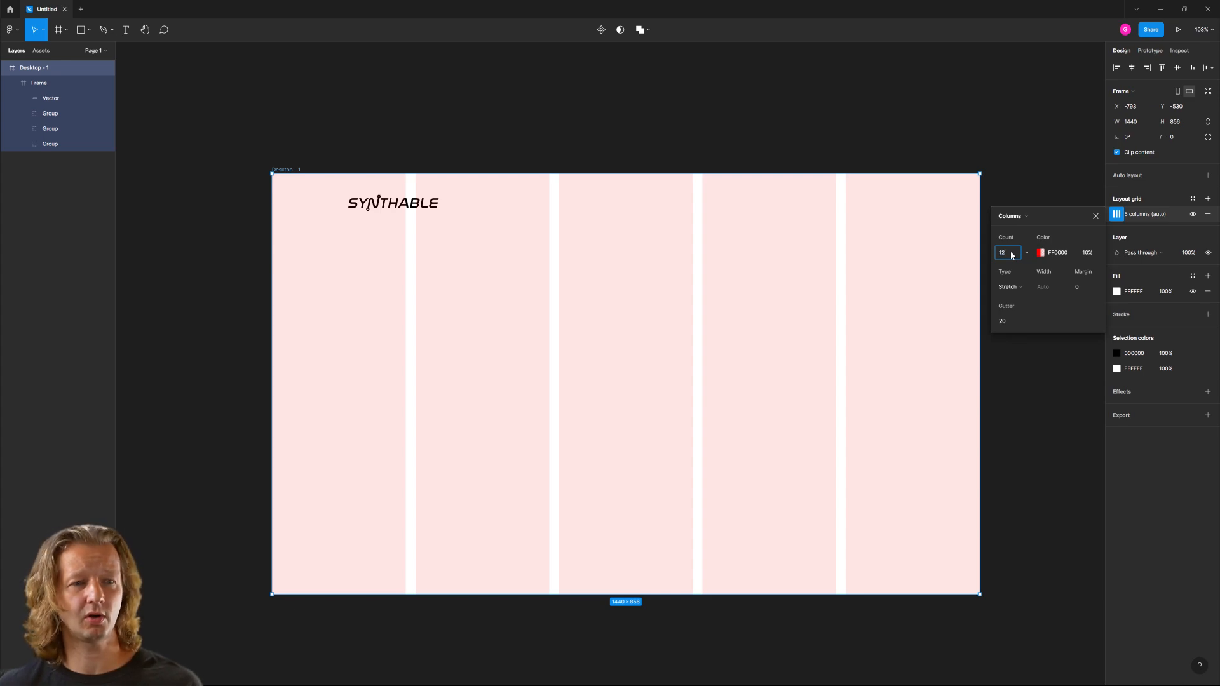
{"action": "key", "text": "Return"}
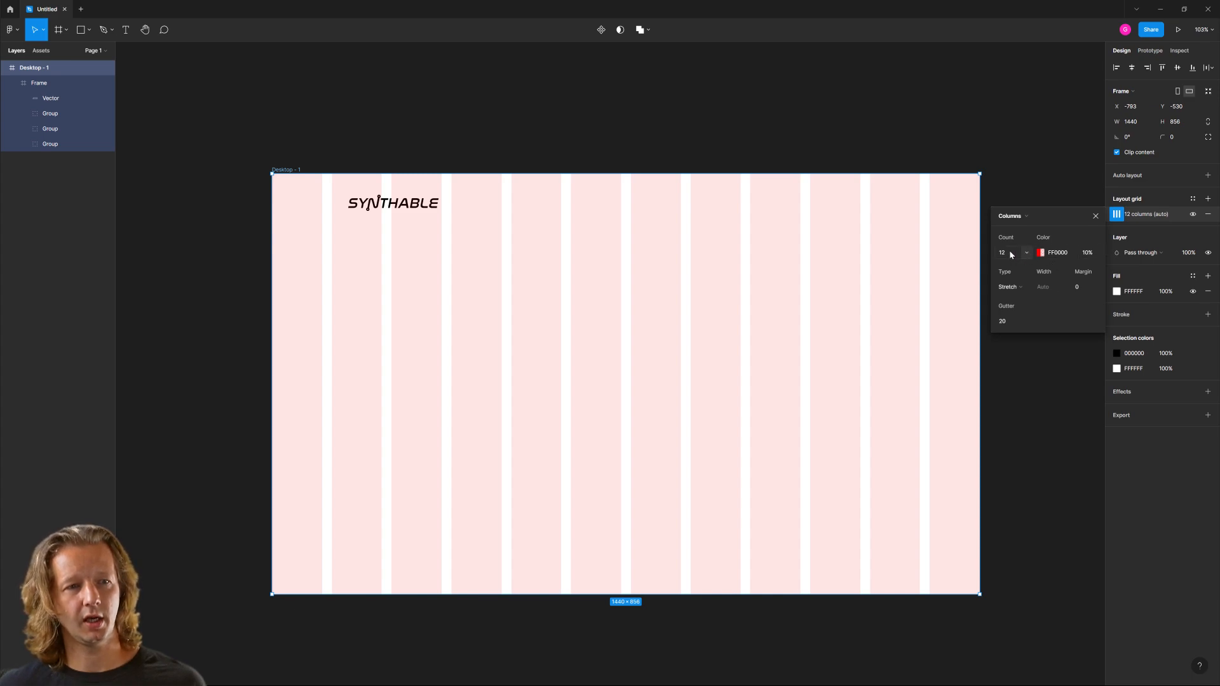
Reduce the layout grid to 1 column and set its margin to 150, after trying a margin of 120.
{"action": "key", "text": "Return"}
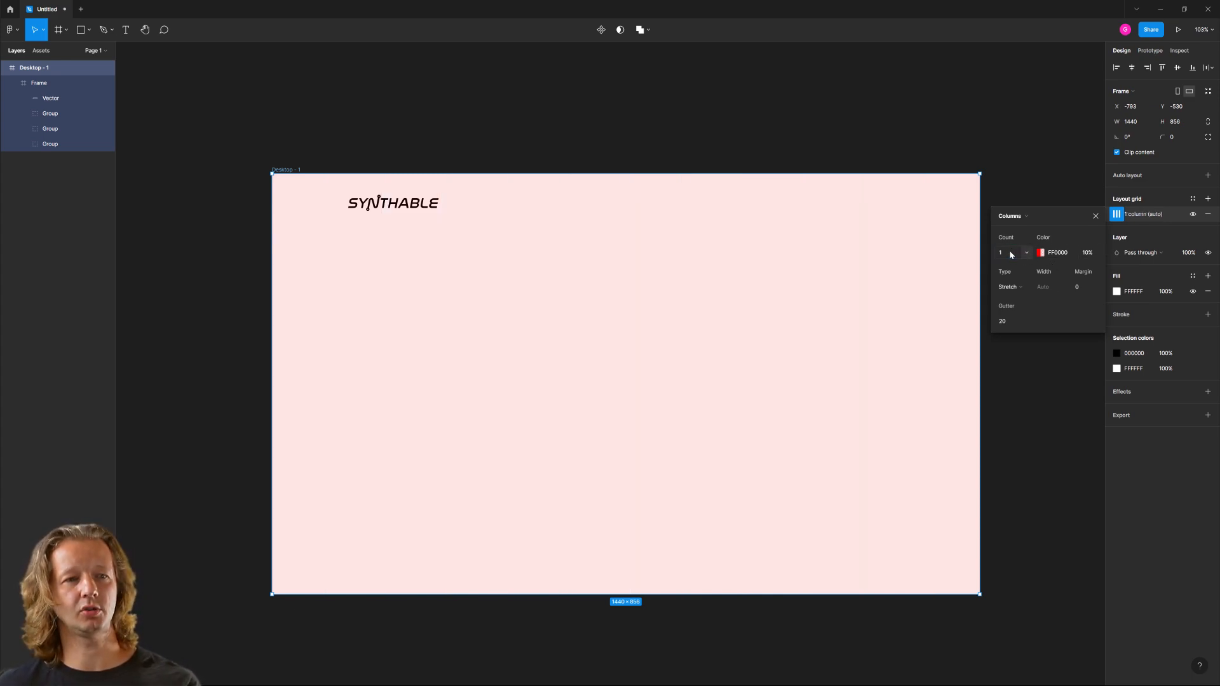
{"action": "left_click", "coordinate": [1082, 290]}
{"action": "type", "text": "120"}
{"action": "key", "text": "Return"}
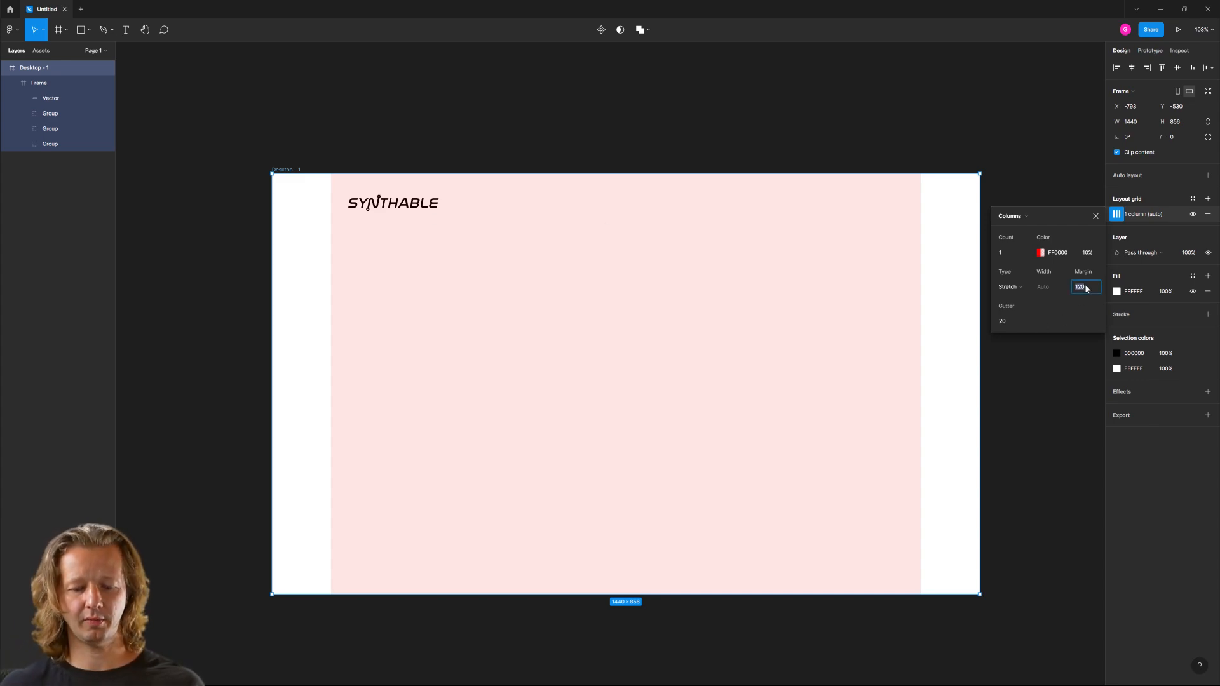
{"action": "type", "text": "150"}
{"action": "key", "text": "Return"}
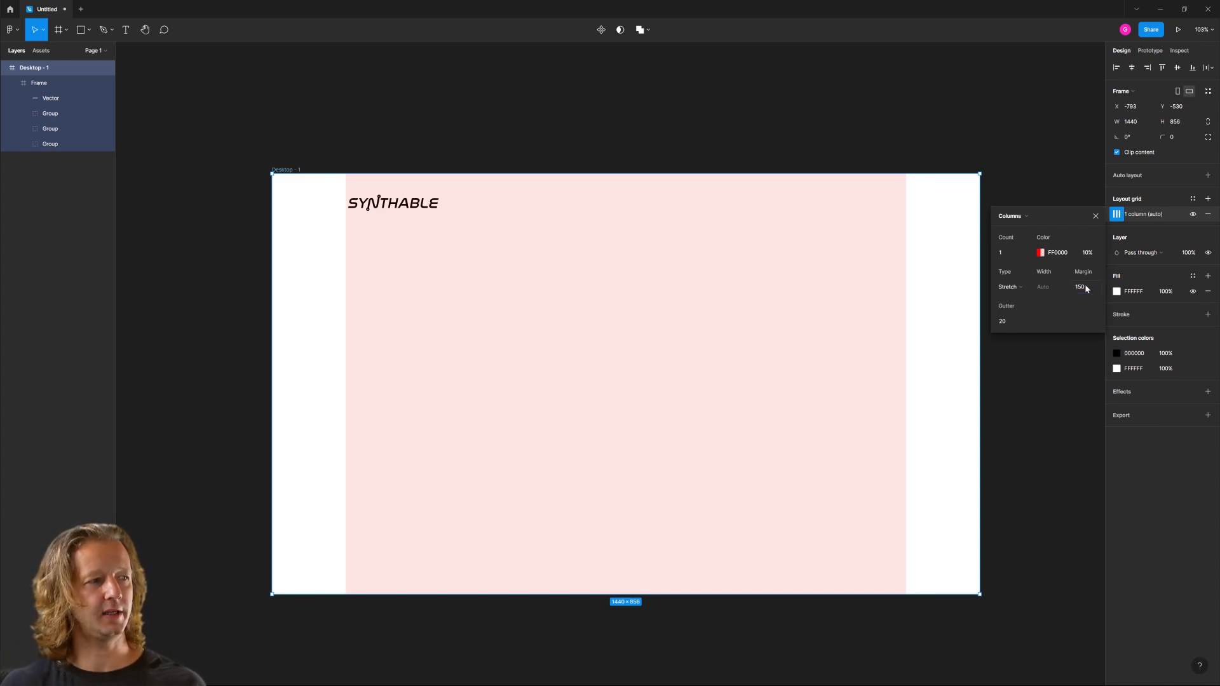
Align the logo with the left edge of the grid column at X 150, Y 38.
{"action": "left_click", "coordinate": [385, 204]}
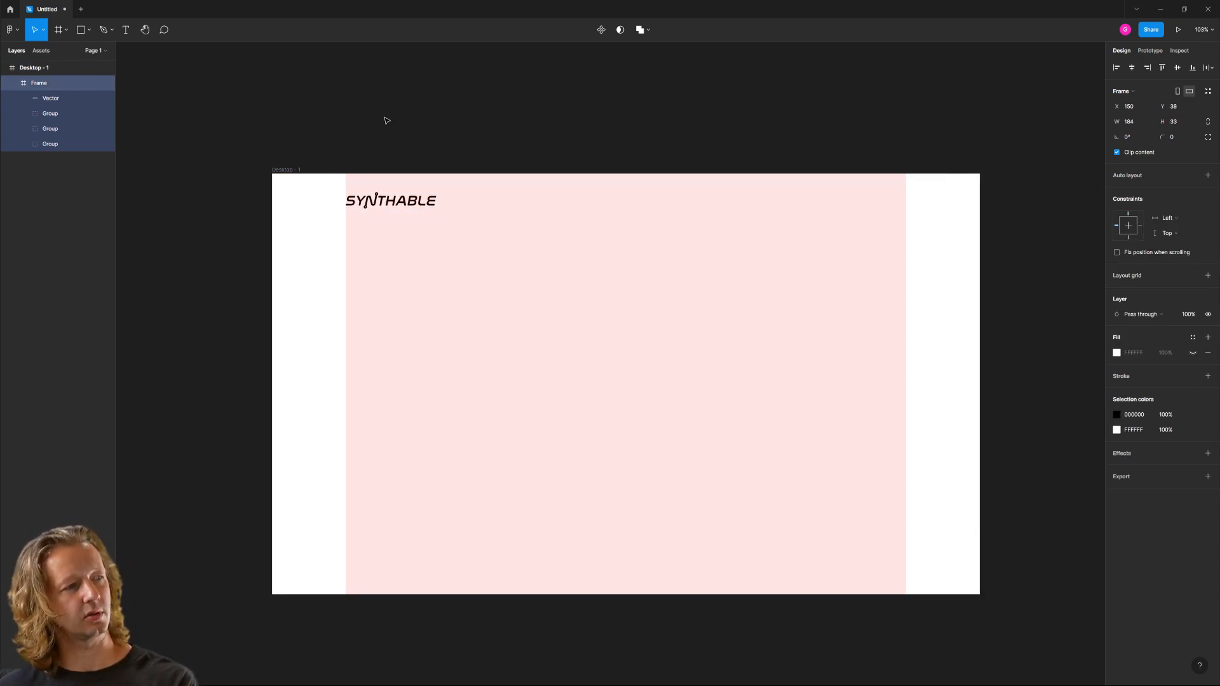
{"action": "left_click", "coordinate": [437, 114]}
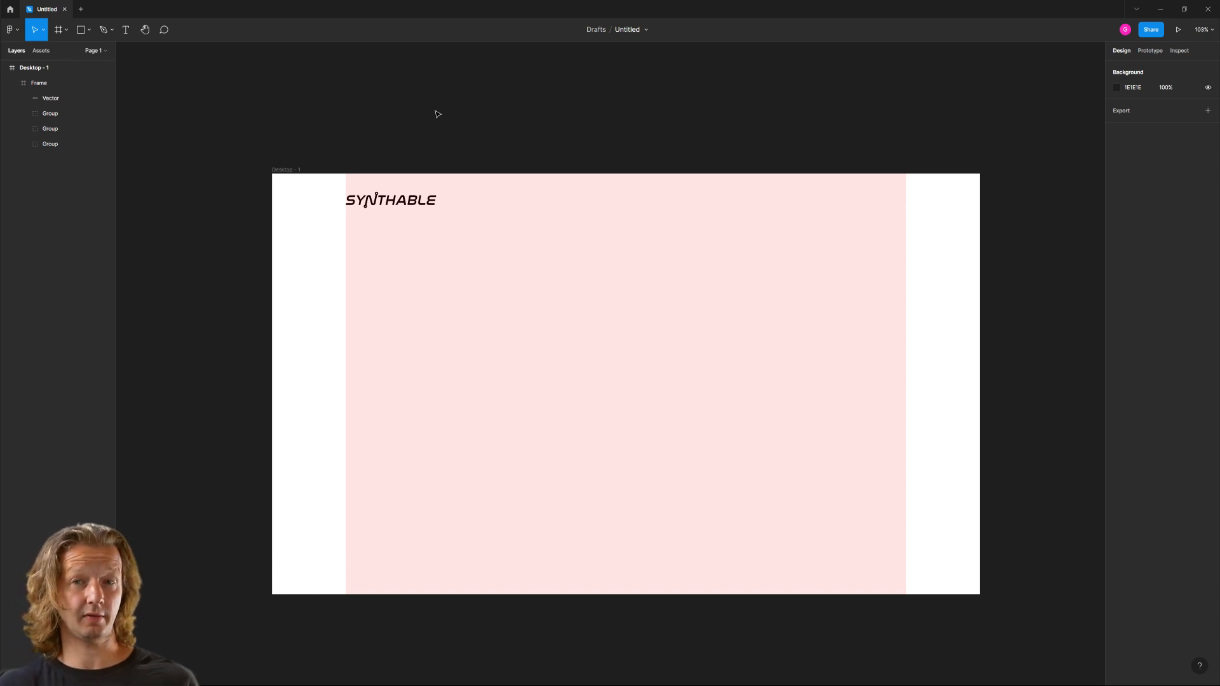
{"action": "left_click_drag", "start_coordinate": [227, 115], "coordinate": [347, 319]}
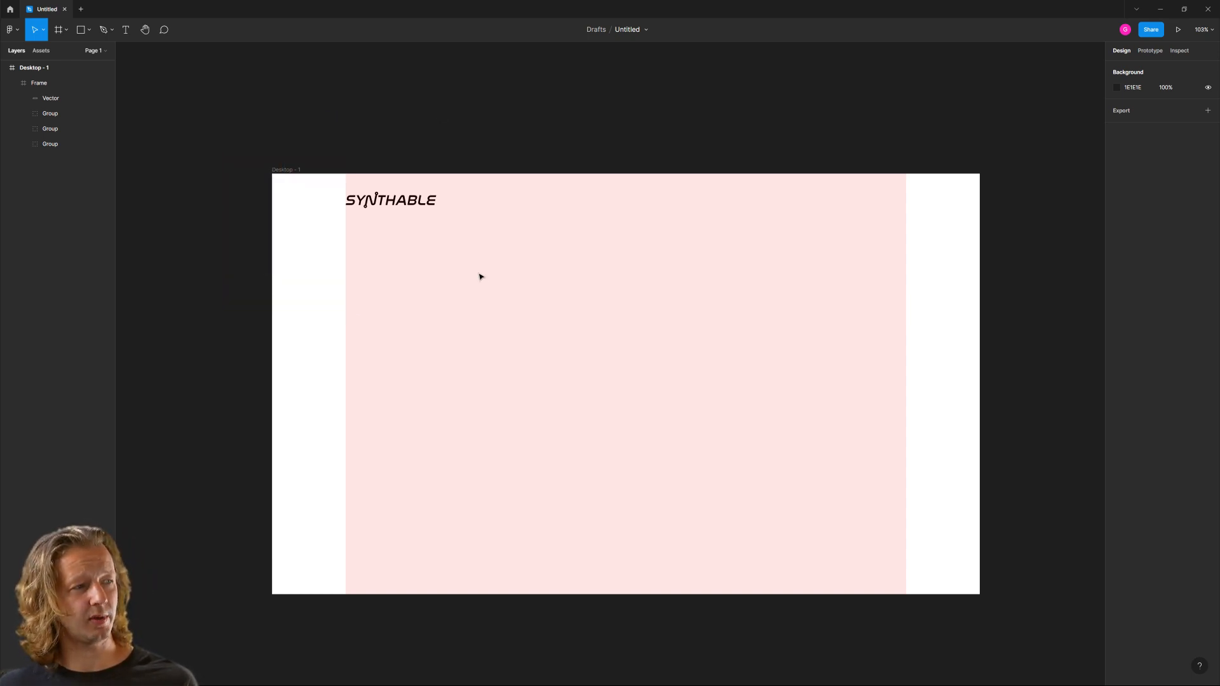
{"action": "left_click_drag", "start_coordinate": [903, 164], "coordinate": [995, 308]}
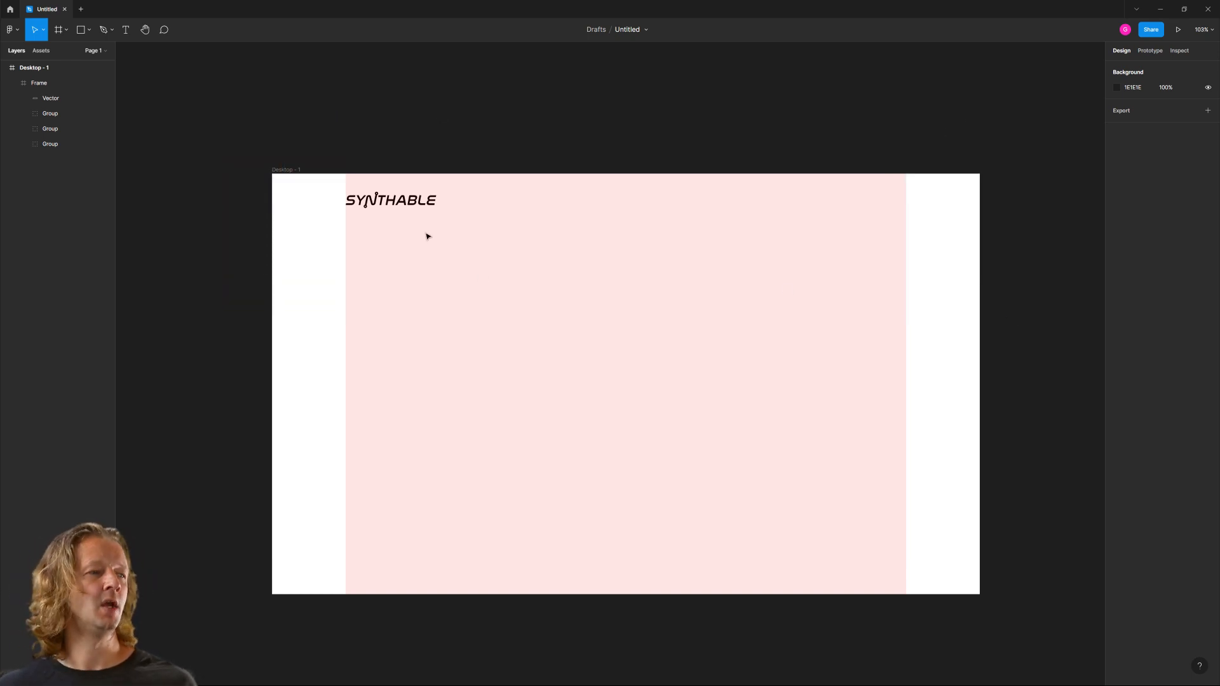
Hide the desktop frame's column layout grid and deselect the frame.
{"action": "left_click", "coordinate": [285, 171]}
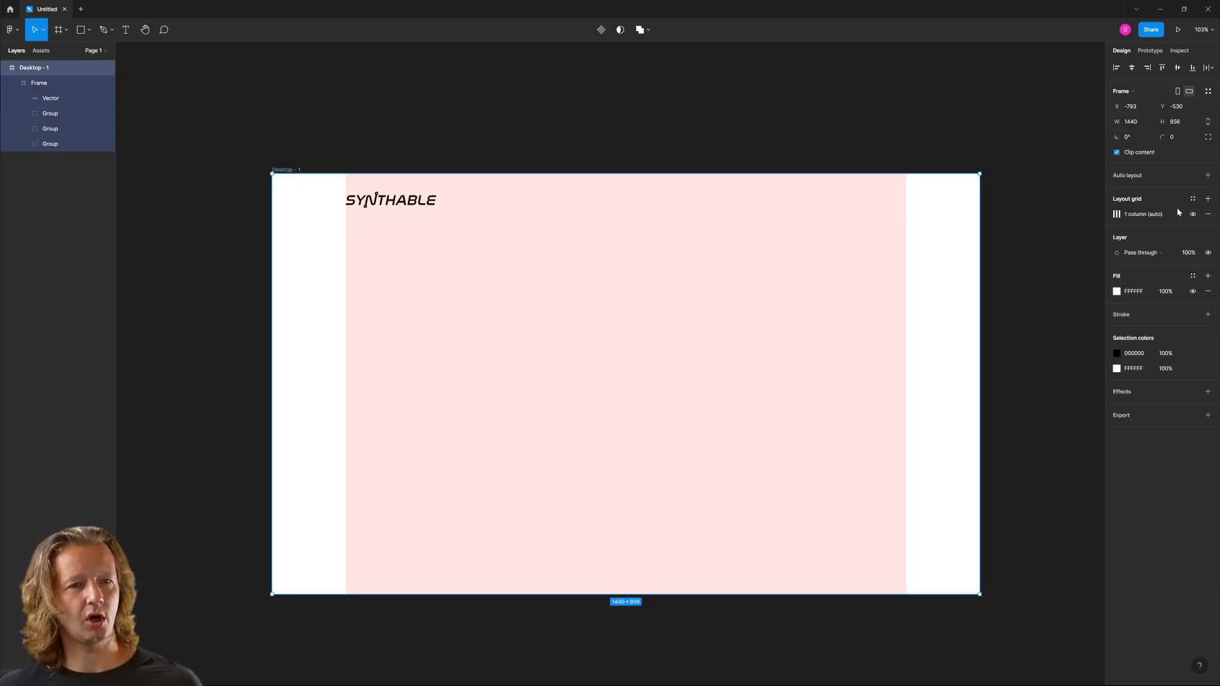
{"action": "left_click", "coordinate": [1192, 215]}
{"action": "left_click", "coordinate": [576, 270]}
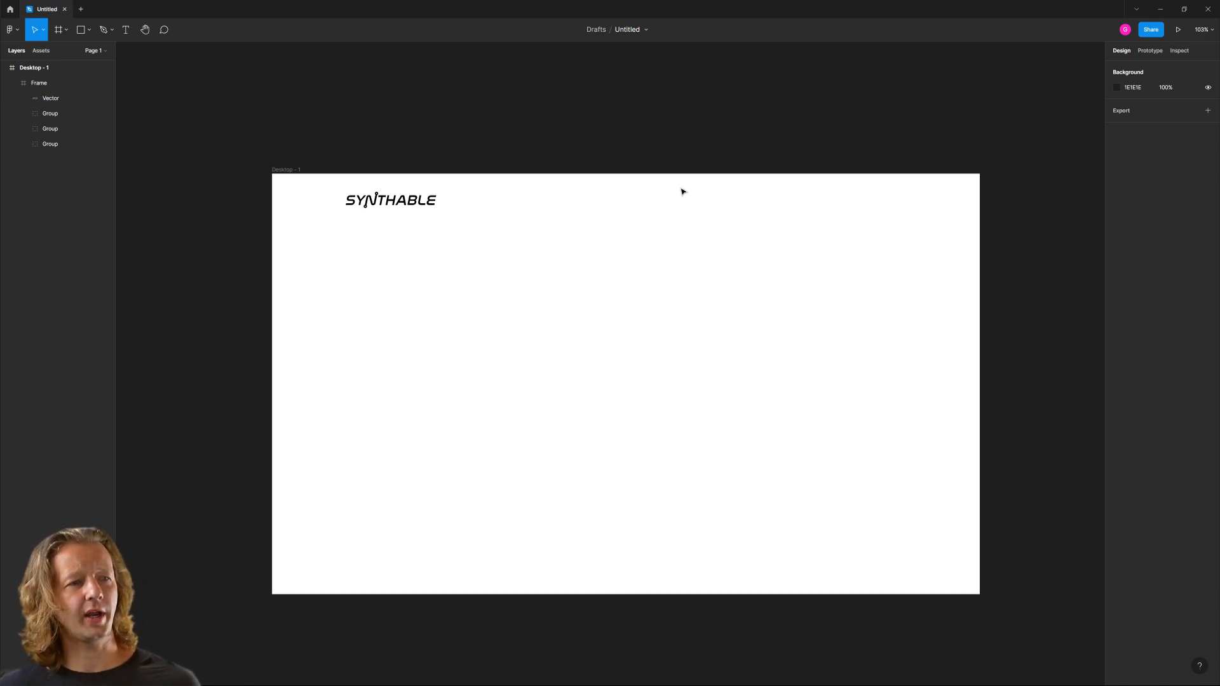
{"action": "left_click_drag", "start_coordinate": [683, 192], "coordinate": [899, 223]}
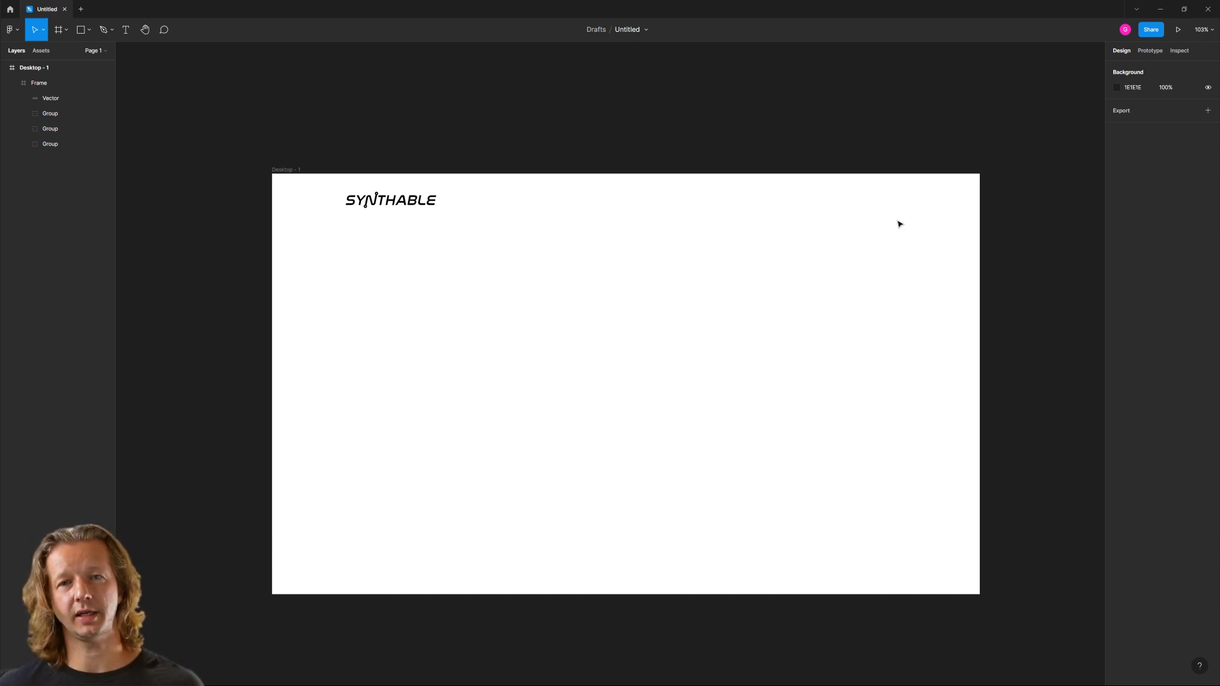
Add the text "The Easiest Way to Learn Music Production" below the logo on the desktop frame.
{"action": "left_click_drag", "start_coordinate": [897, 221], "coordinate": [693, 193]}
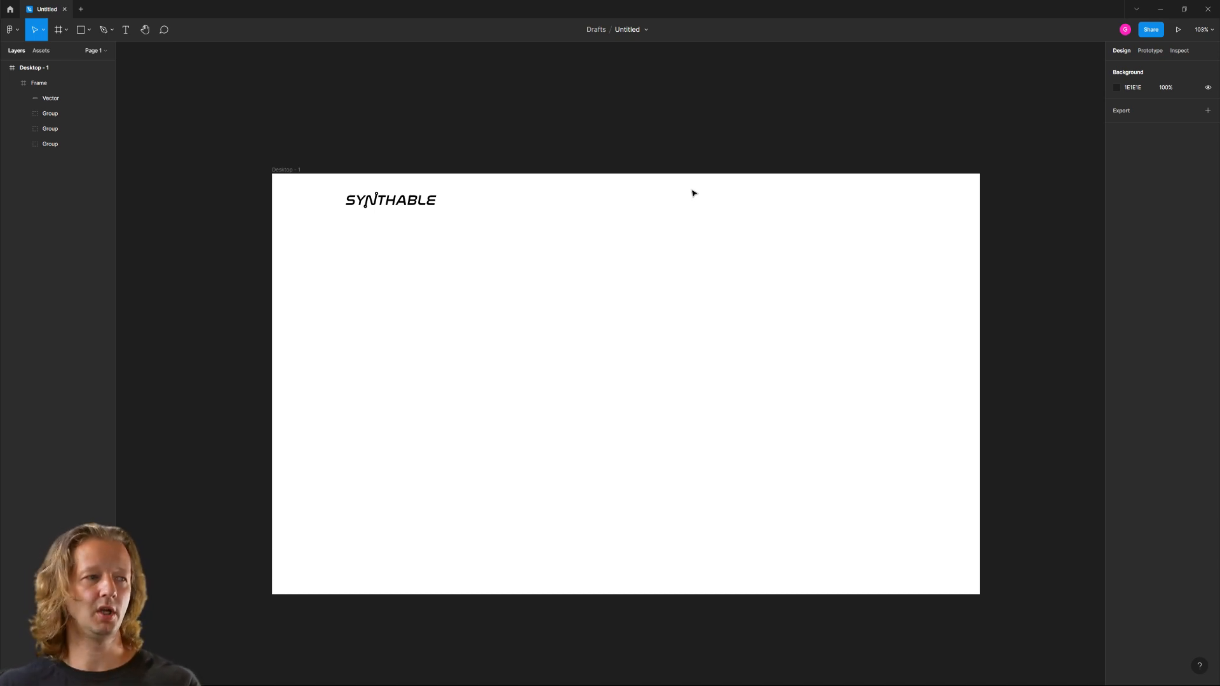
{"action": "key", "text": "t"}
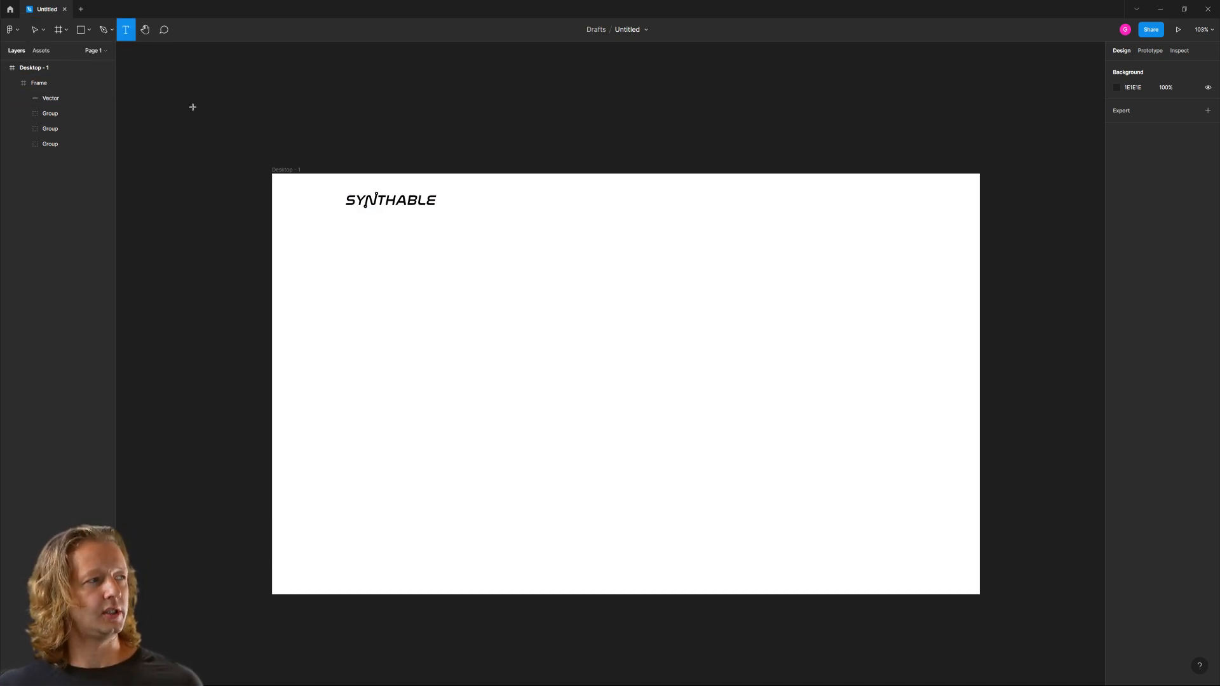
{"action": "left_click", "coordinate": [348, 258]}
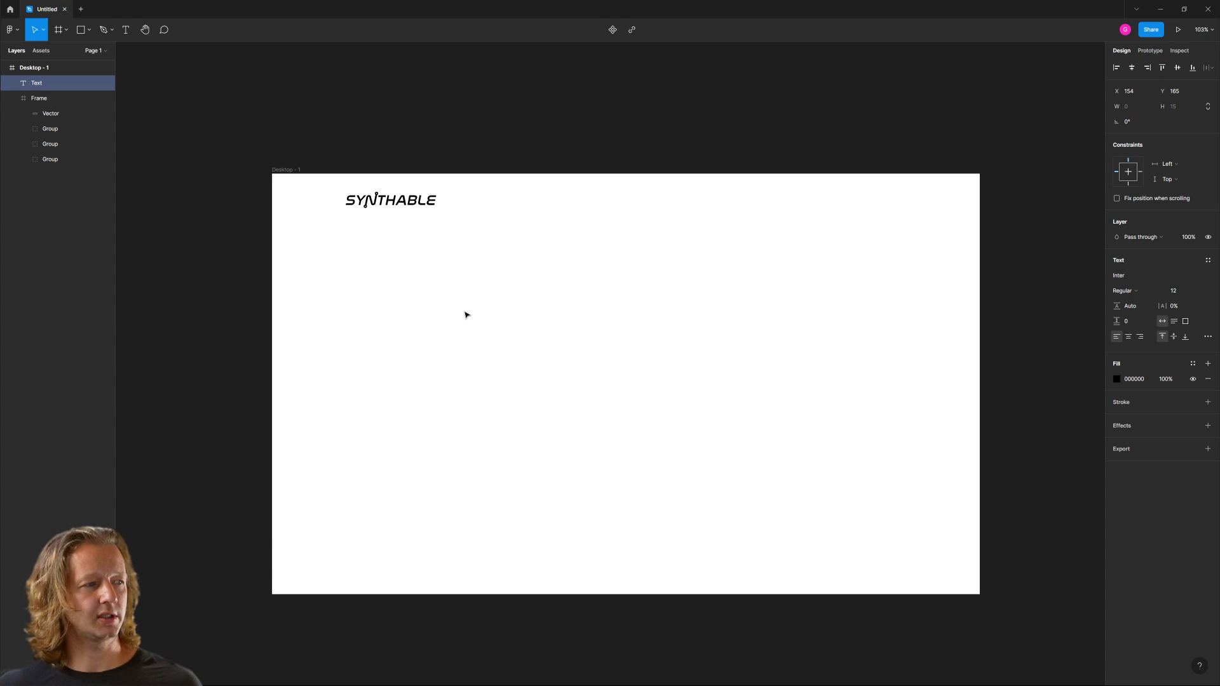
{"action": "type", "text": "The"}
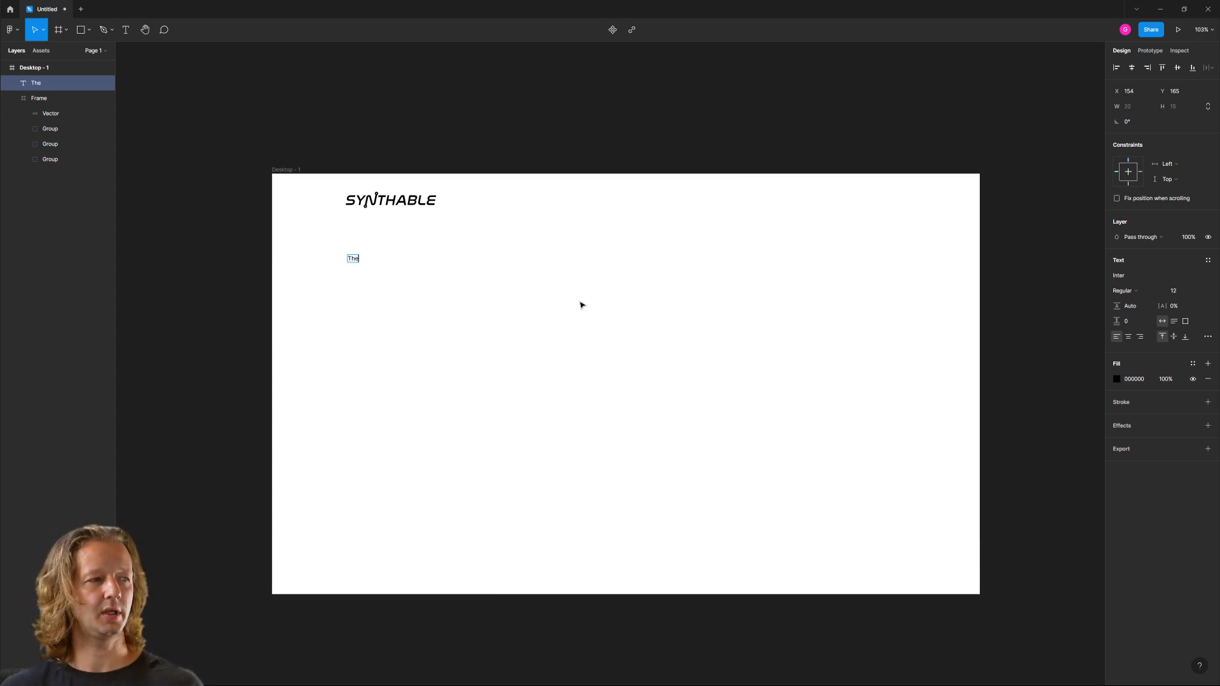
{"action": "type", "text": " Easiest Way to L"}
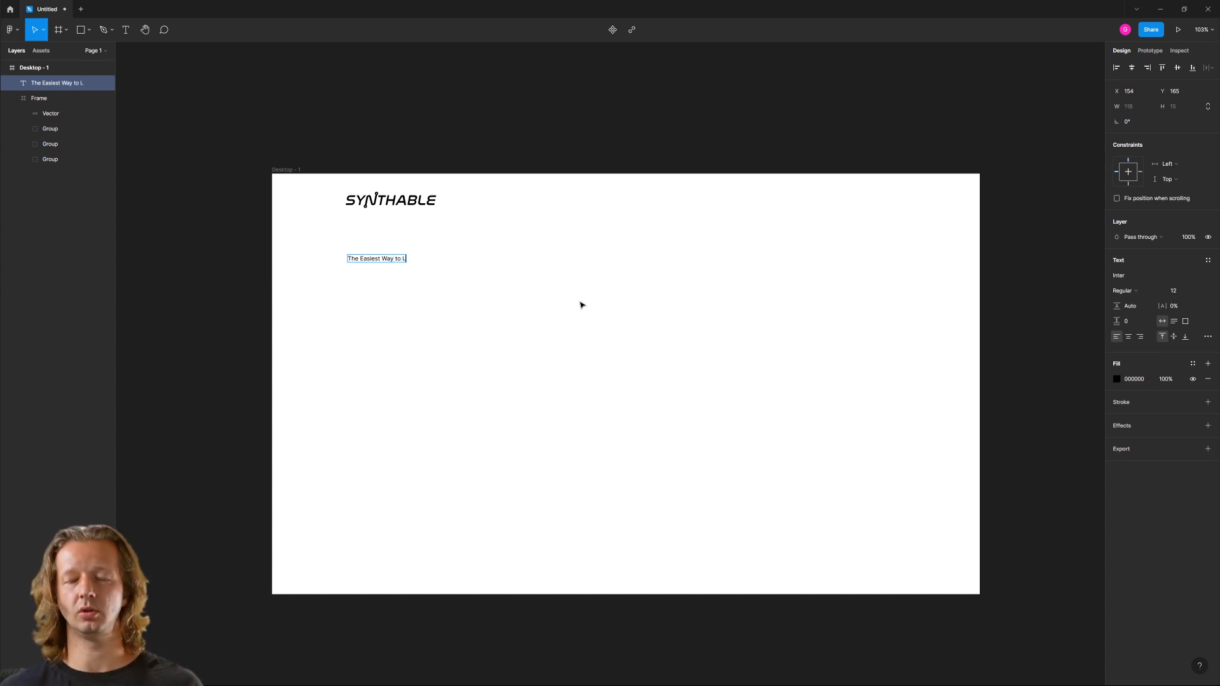
{"action": "type", "text": "earn Music Production"}
{"action": "key", "text": "Escape"}
Format the headline text in Poppins Bold at font size 70.
{"action": "left_click", "coordinate": [1162, 278]}
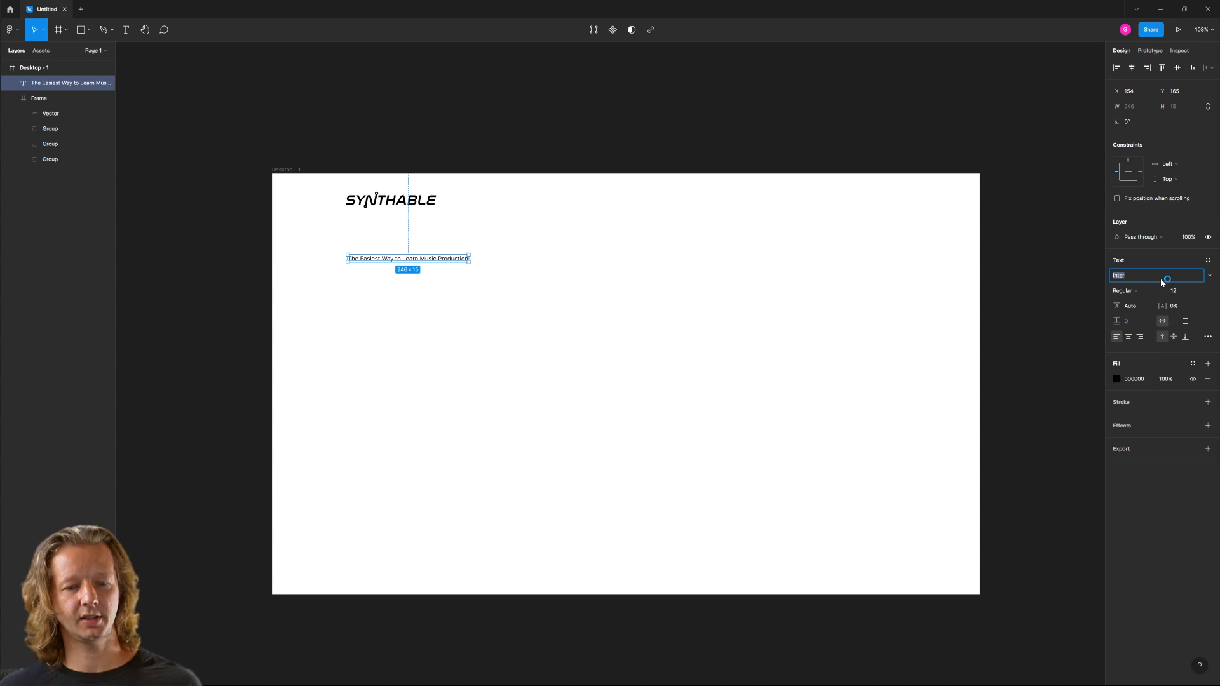
{"action": "type", "text": "O"}
{"action": "type", "text": "op"}
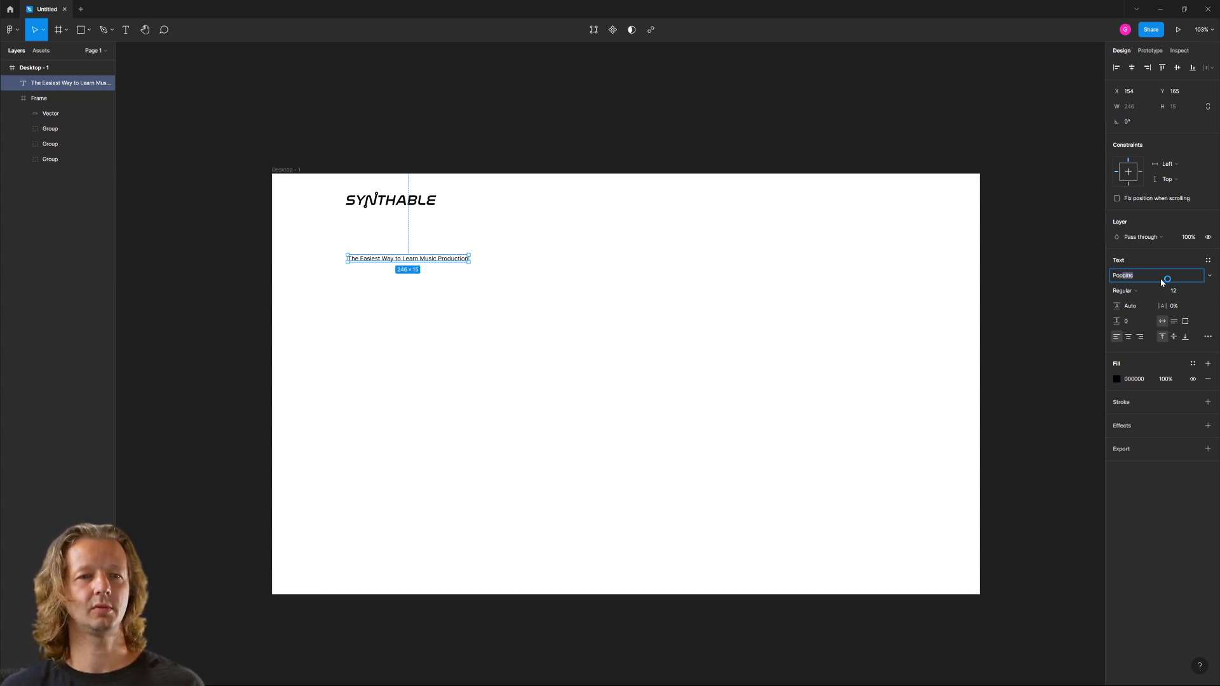
{"action": "type", "text": "pins"}
{"action": "key", "text": "Return"}
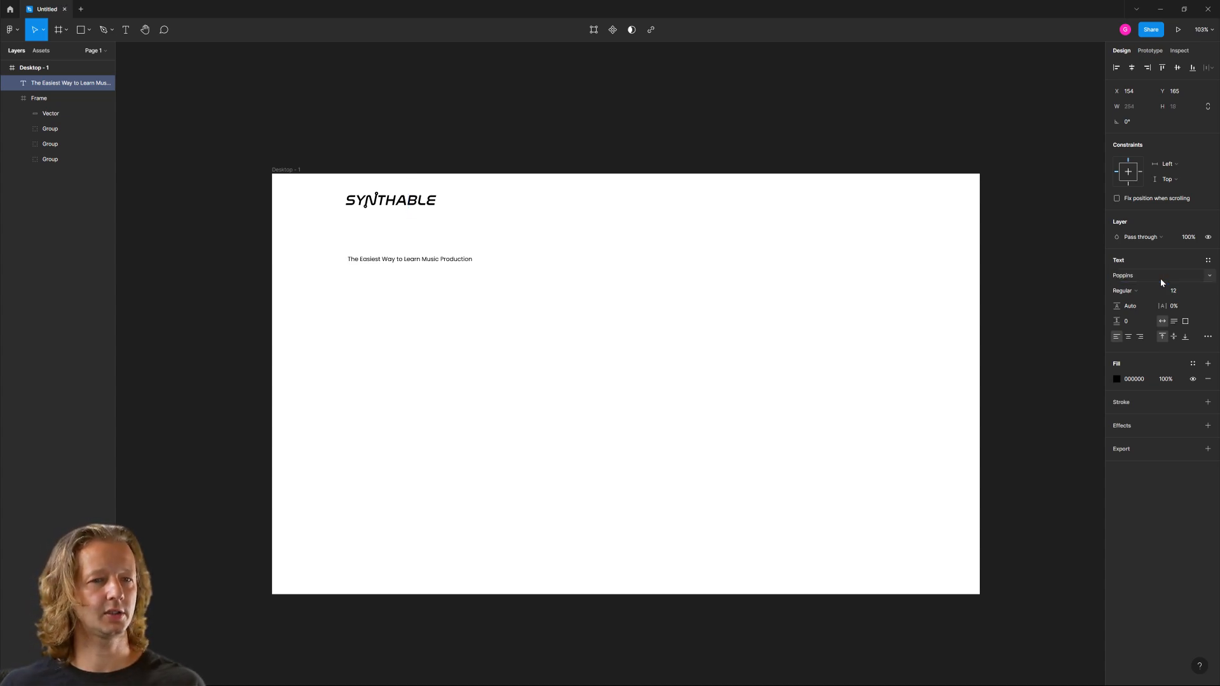
{"action": "left_click", "coordinate": [1184, 293]}
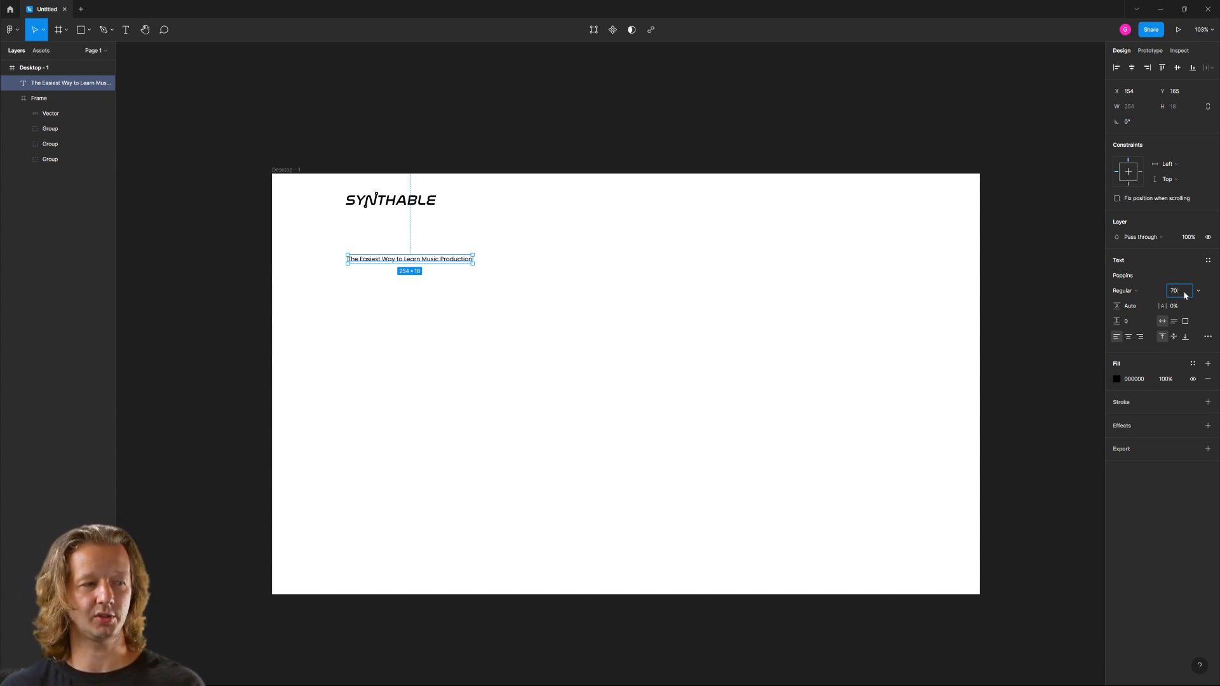
{"action": "key", "text": "Return"}
{"action": "left_click", "coordinate": [1135, 291]}
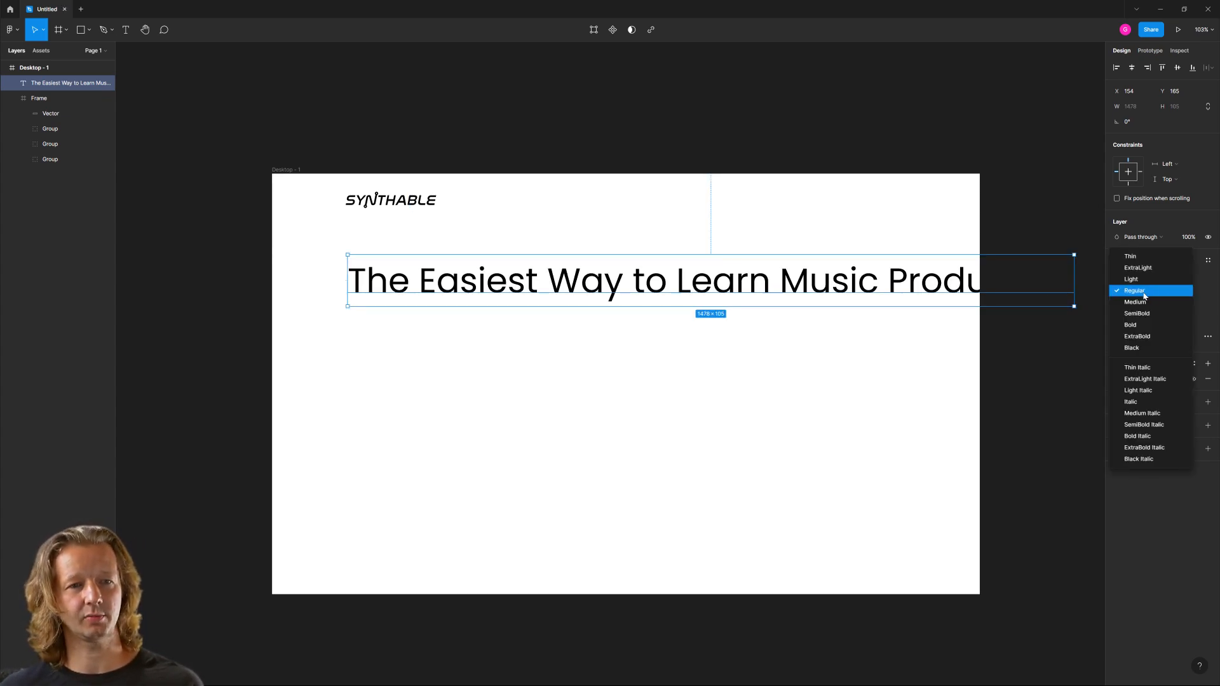
{"action": "left_click", "coordinate": [1133, 324]}
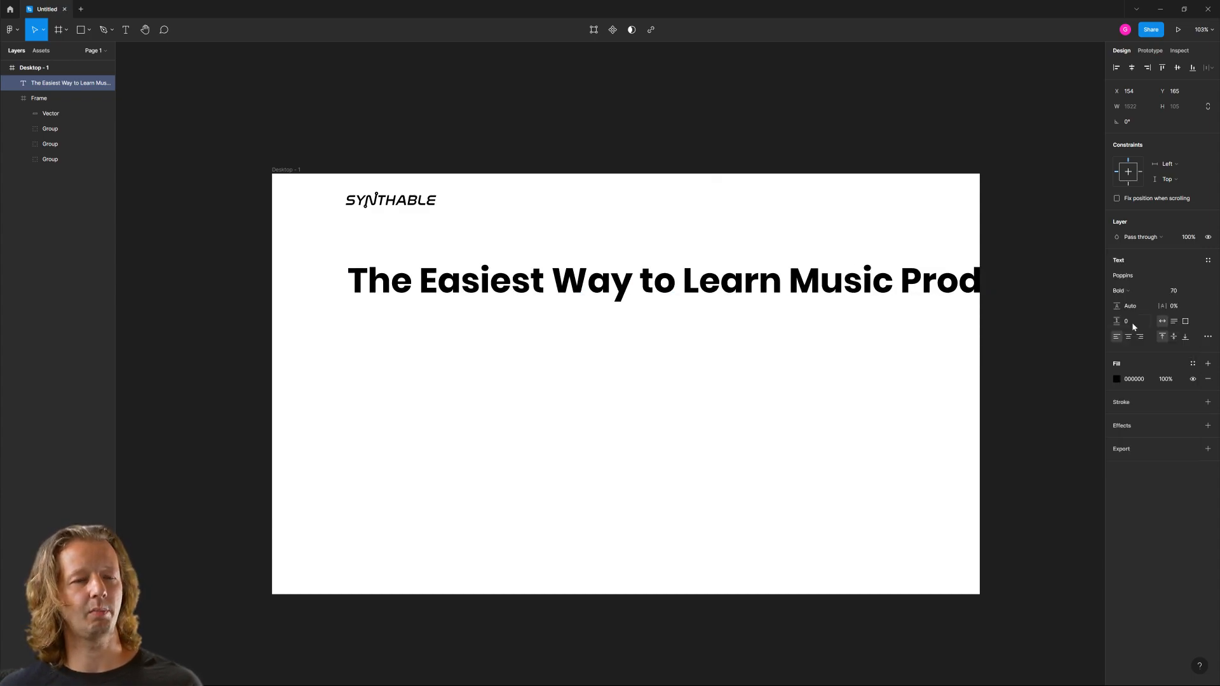
Reduce the headline's font size to 51 so it fits on one line inside the frame.
{"action": "left_click", "coordinate": [1186, 293]}
{"action": "key", "text": "Down"}
{"action": "key", "text": "Down"}
{"action": "key", "text": "Down"}
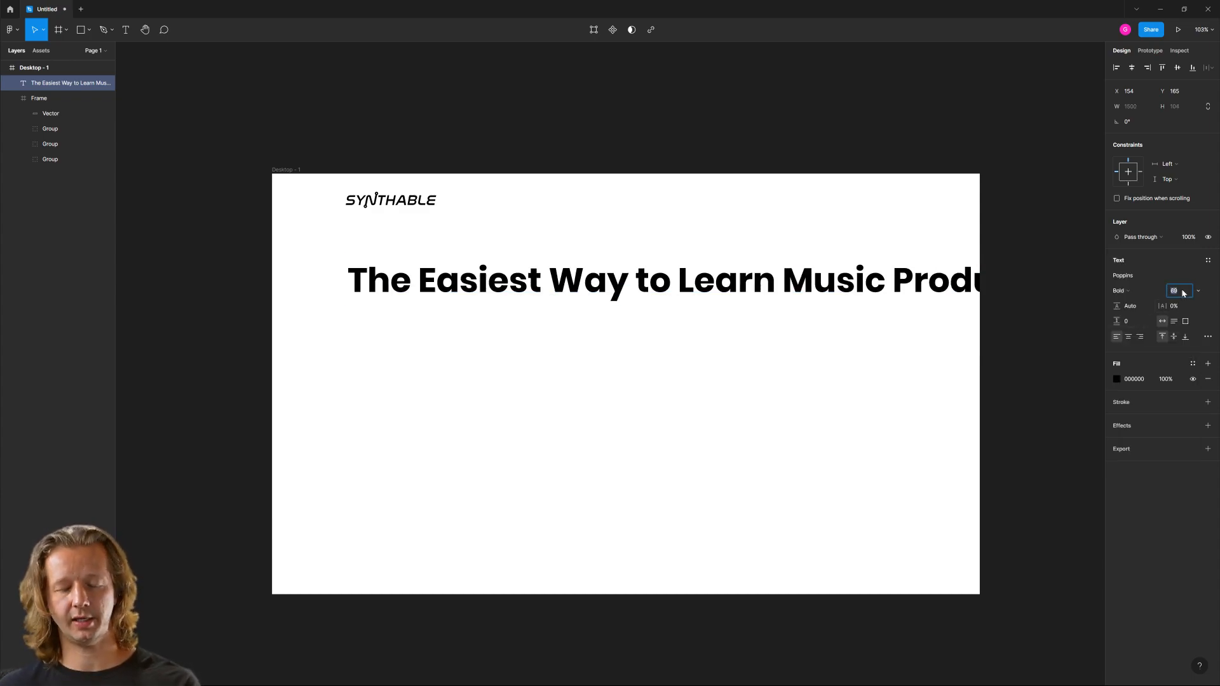
{"action": "key", "text": "Down"}
{"action": "key", "text": "Down"}
{"action": "key", "text": "Down"}
{"action": "key", "text": "Down"}
{"action": "key", "text": "Down"}
{"action": "key", "text": "Down"}
{"action": "key", "text": "Down"}
{"action": "key", "text": "Down"}
{"action": "key", "text": "Down"}
{"action": "key", "text": "Down"}
{"action": "key", "text": "Down"}
{"action": "key", "text": "Down"}
{"action": "key", "text": "Down"}
{"action": "key", "text": "Down"}
{"action": "key", "text": "Down"}
{"action": "key", "text": "Down"}
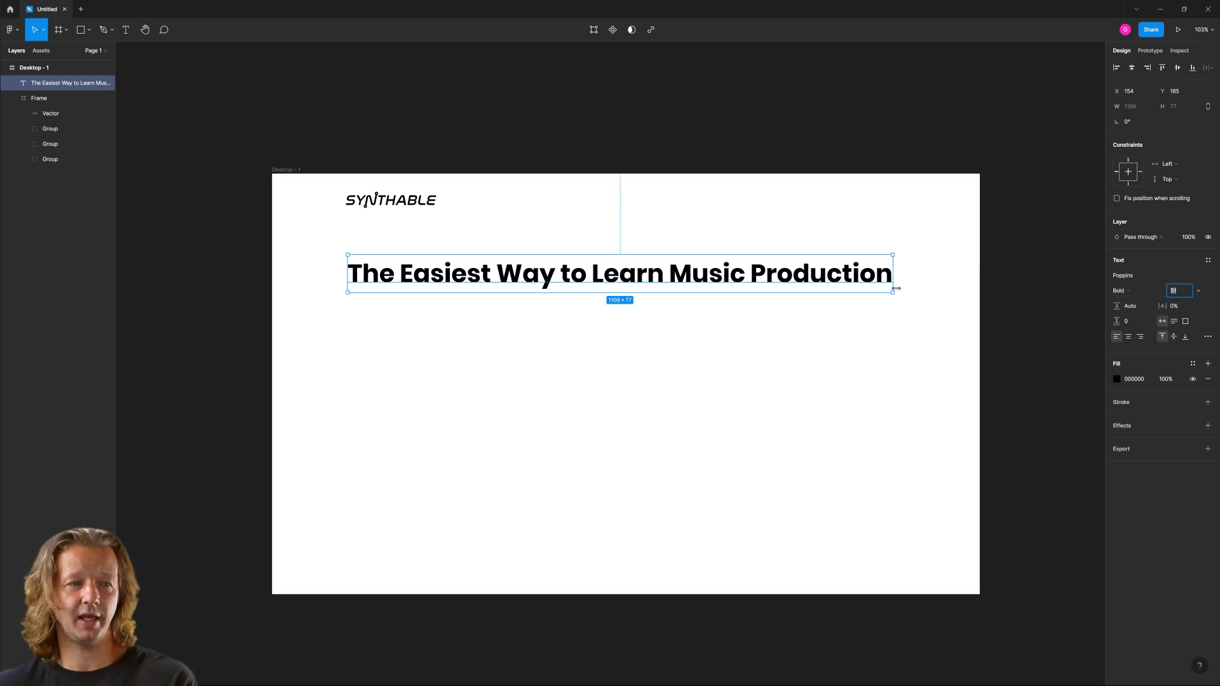
Wrap the headline onto two lines in a text box 646 wide and set its font size to 53.
{"action": "left_click_drag", "start_coordinate": [891, 287], "coordinate": [728, 286]}
{"action": "left_click_drag", "start_coordinate": [695, 284], "coordinate": [653, 286]}
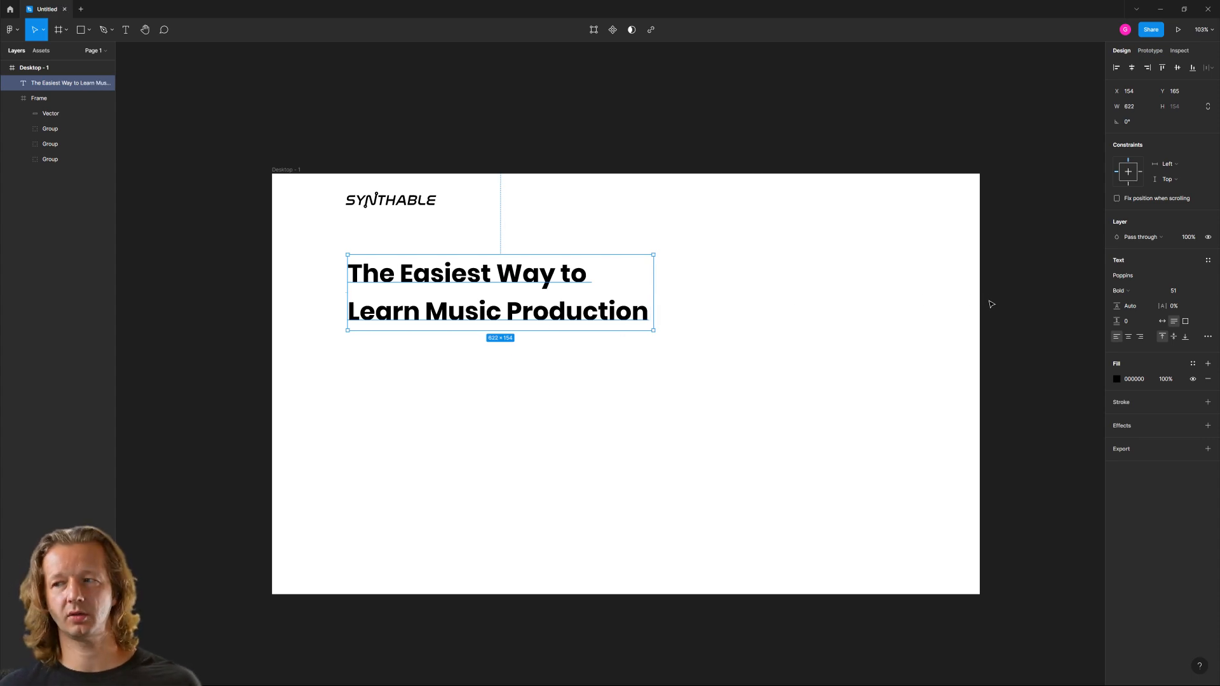
{"action": "left_click", "coordinate": [1174, 290]}
{"action": "type", "text": "53"}
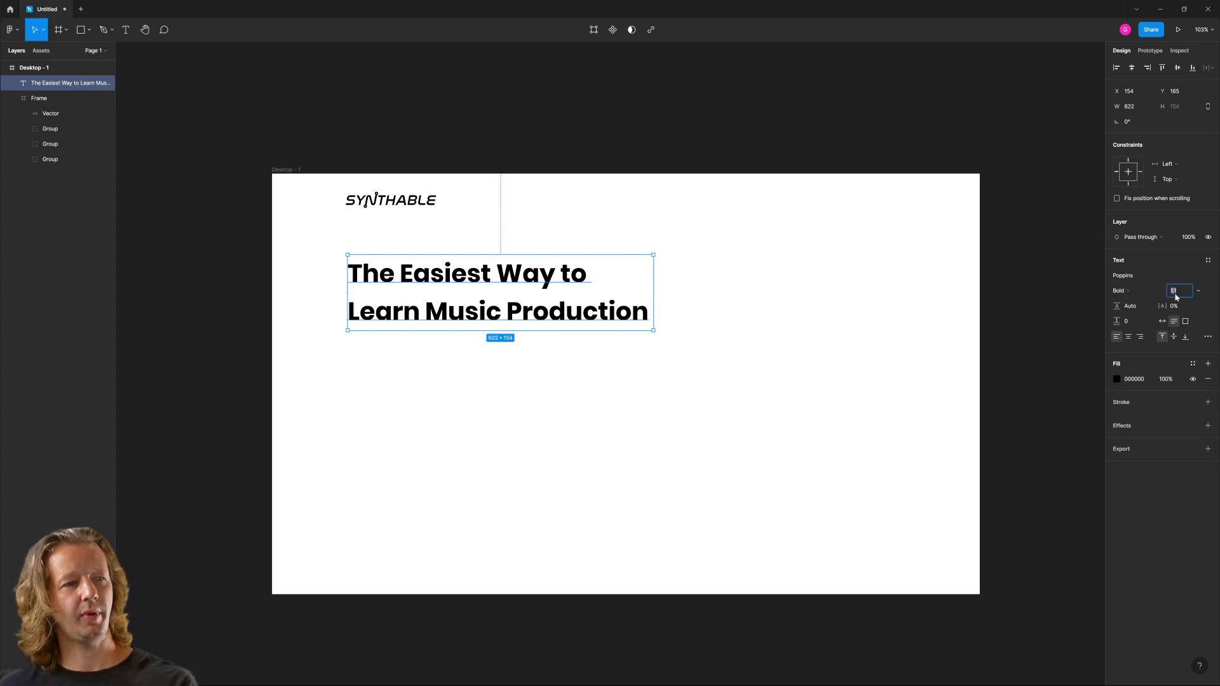
{"action": "key", "text": "Return"}
{"action": "left_click_drag", "start_coordinate": [653, 310], "coordinate": [664, 306]}
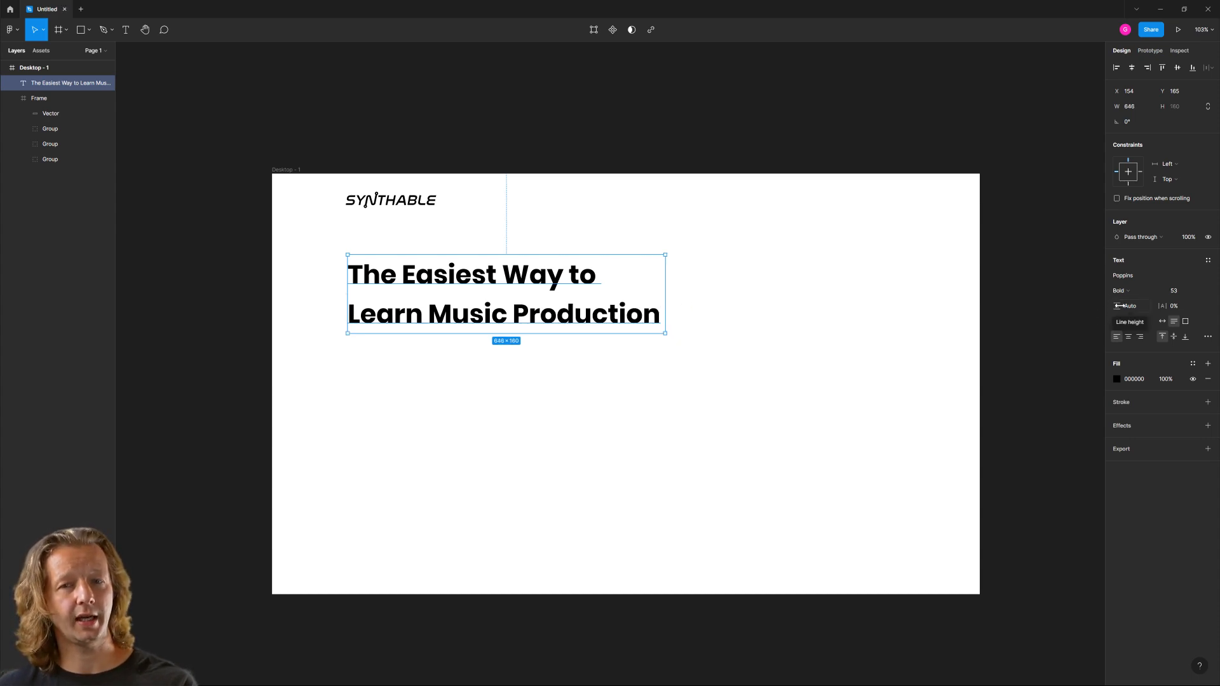
Tighten the headline's line height to 128% and move it down to Y 194.
{"action": "mouse_move", "coordinate": [1116, 306]}
{"action": "left_mouse_down"}
{"action": "mouse_move", "coordinate": [1089, 307]}
{"action": "mouse_move", "coordinate": [1100, 300]}
{"action": "left_mouse_up"}
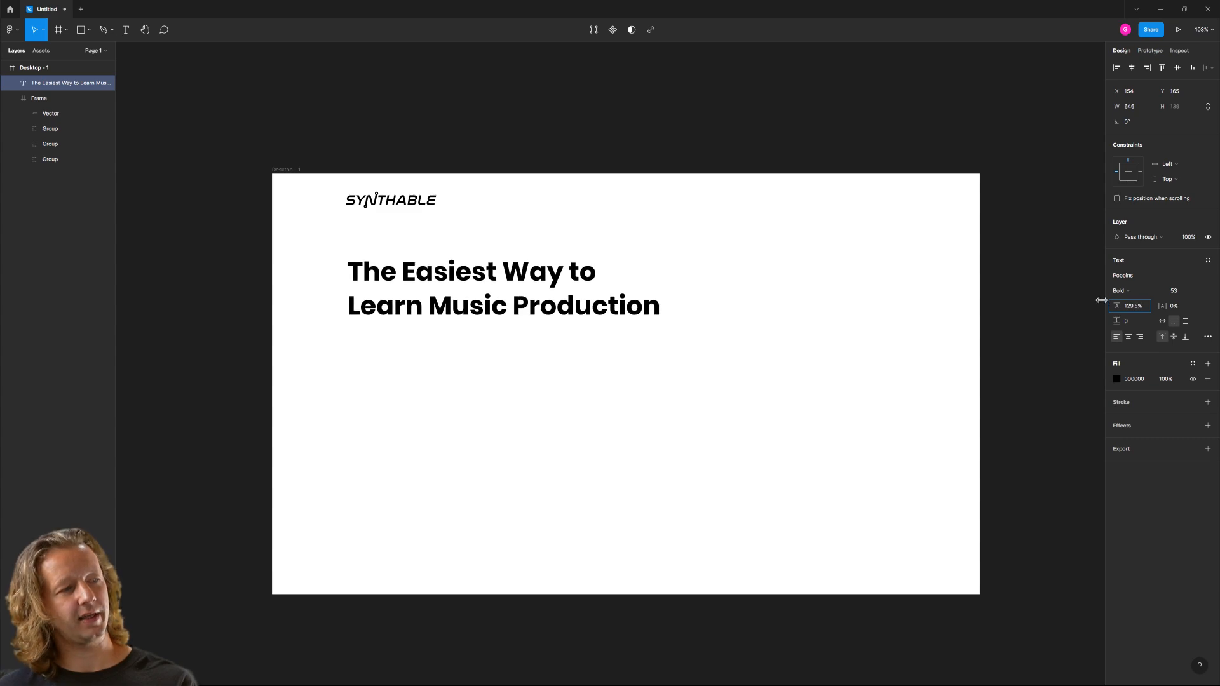
{"action": "left_click", "coordinate": [708, 359]}
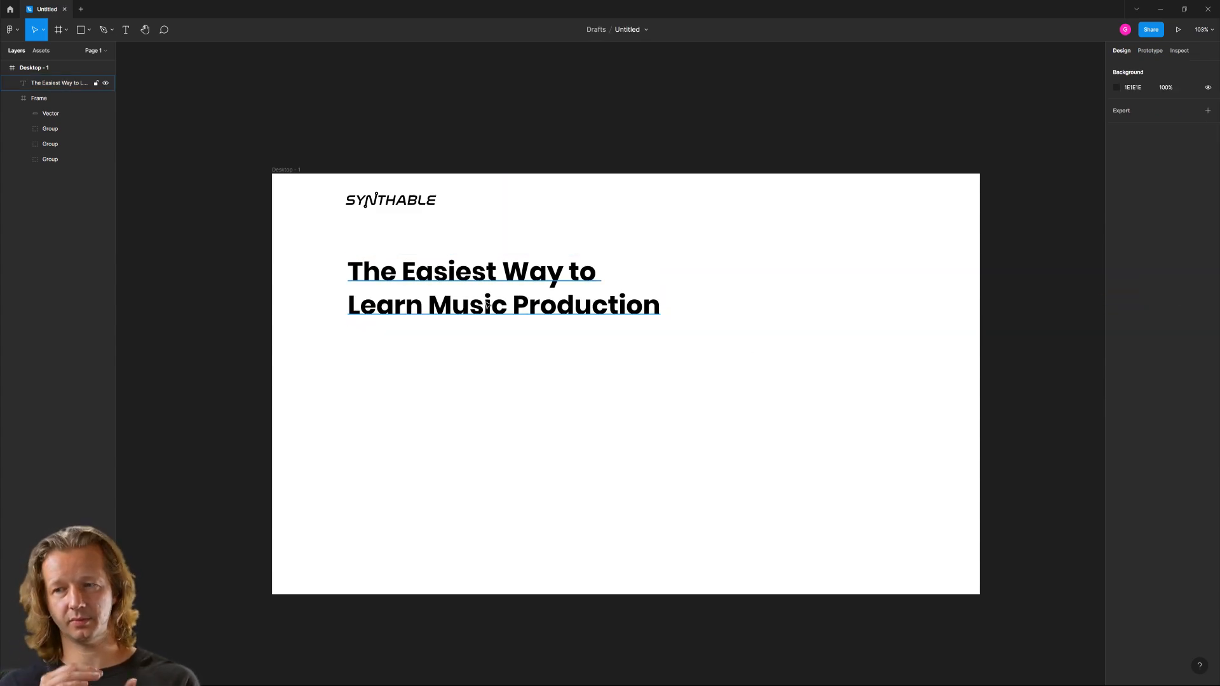
{"action": "left_click_drag", "start_coordinate": [470, 280], "coordinate": [470, 294]}
{"action": "left_click", "coordinate": [528, 367]}
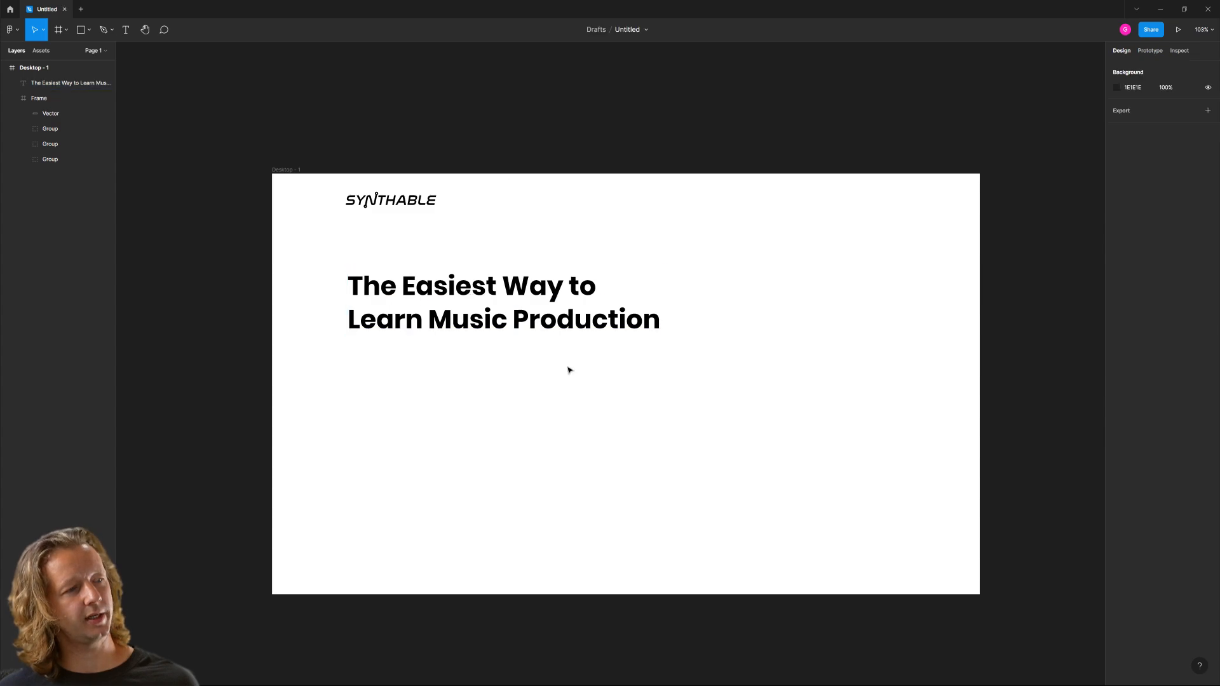
Narrow the headline's text box to 618 so it wraps onto three lines, and move it slightly up towards the logo.
{"action": "left_click", "coordinate": [593, 317]}
{"action": "left_click_drag", "start_coordinate": [665, 311], "coordinate": [651, 310]}
{"action": "left_click", "coordinate": [746, 312]}
{"action": "left_click", "coordinate": [483, 359]}
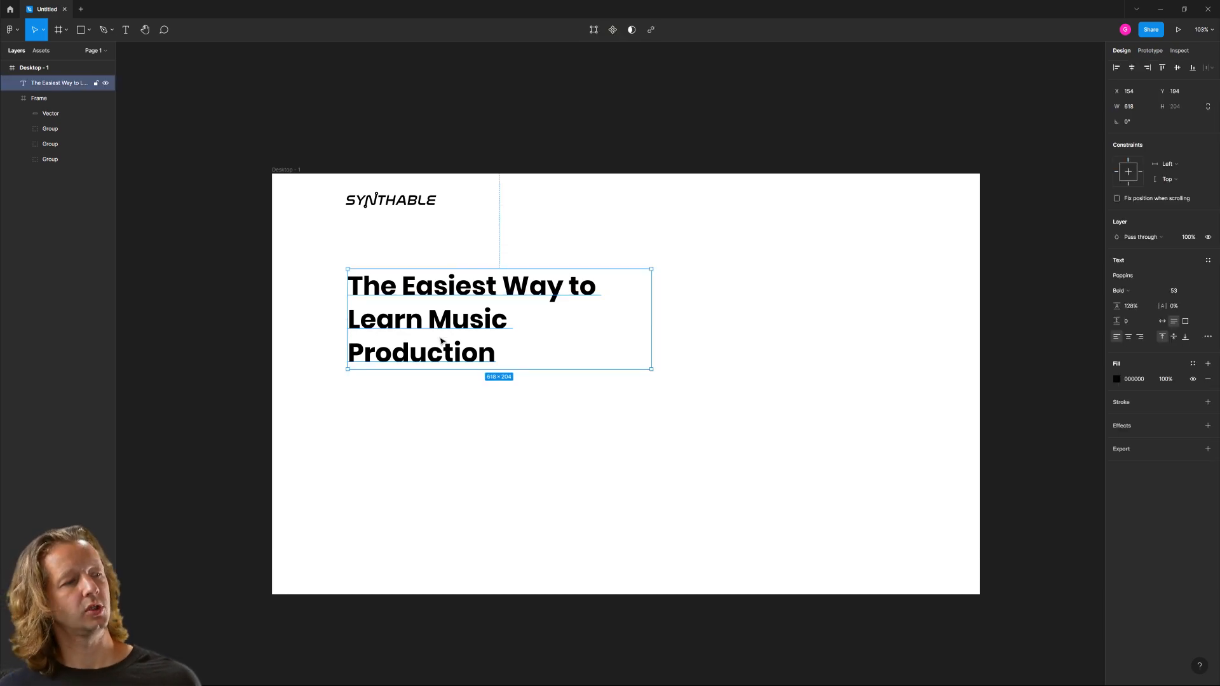
{"action": "left_click", "coordinate": [646, 425]}
{"action": "mouse_move", "coordinate": [445, 318]}
{"action": "left_mouse_down"}
{"action": "mouse_move", "coordinate": [447, 302]}
{"action": "mouse_move", "coordinate": [454, 327]}
{"action": "left_mouse_up"}
{"action": "left_click", "coordinate": [476, 388]}
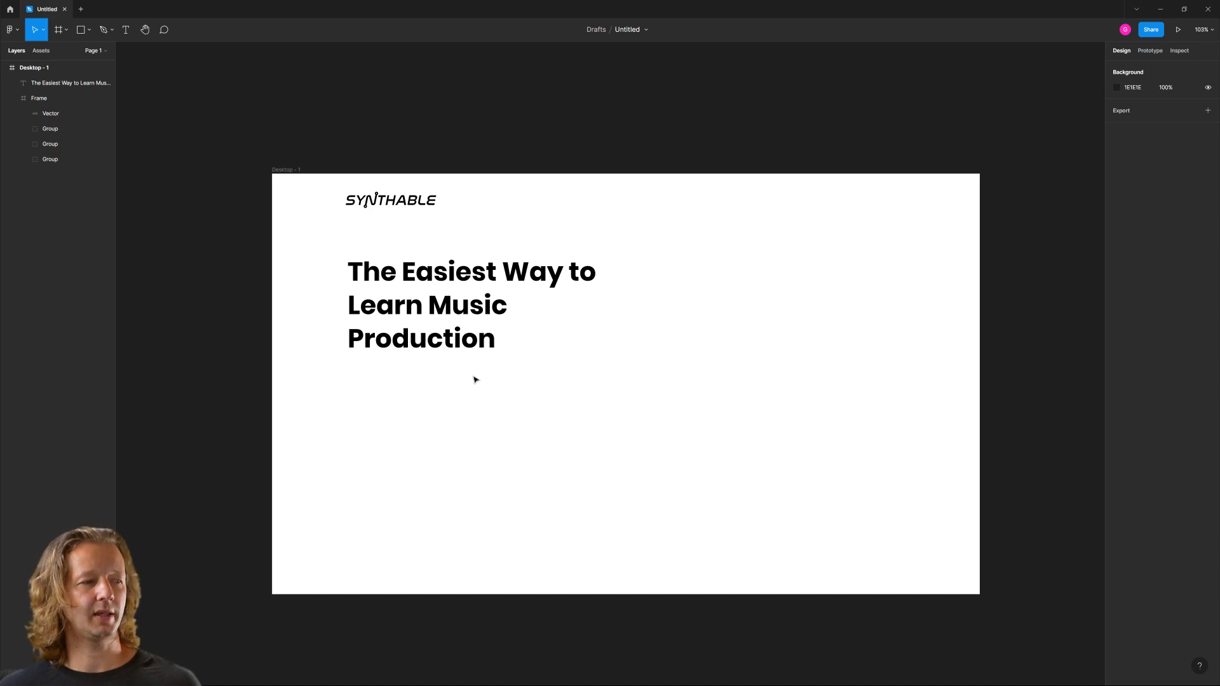
Duplicate the headline below at Y 375 and change the copy's text to "Join the email waitlist to be notified when our course releases.".
{"action": "left_click_drag", "start_coordinate": [350, 370], "coordinate": [638, 417]}
{"action": "left_click_drag", "start_coordinate": [448, 304], "coordinate": [448, 407]}
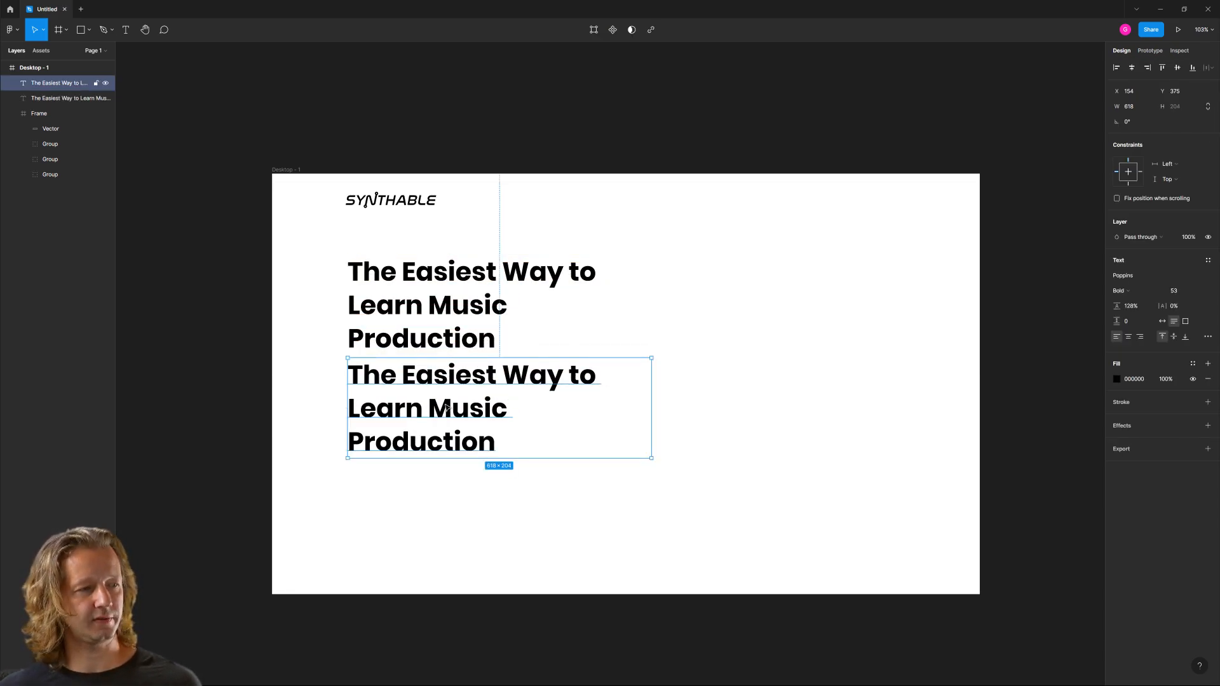
{"action": "double_click", "coordinate": [453, 416]}
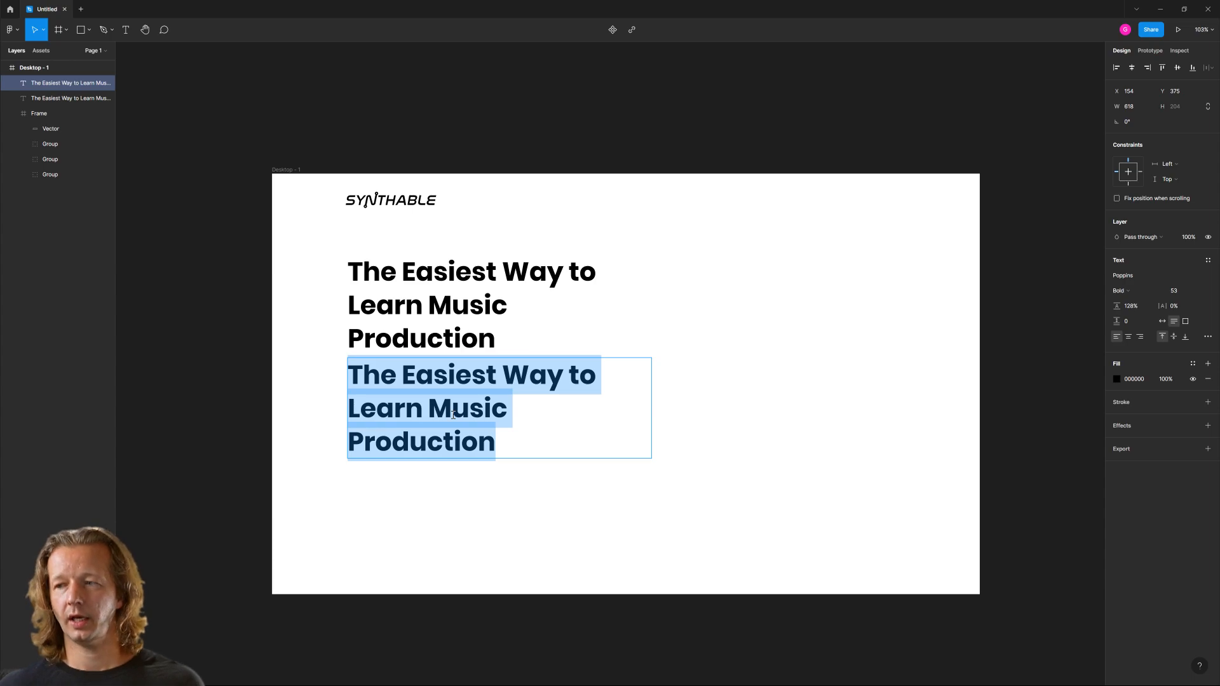
{"action": "type", "text": "Join the"}
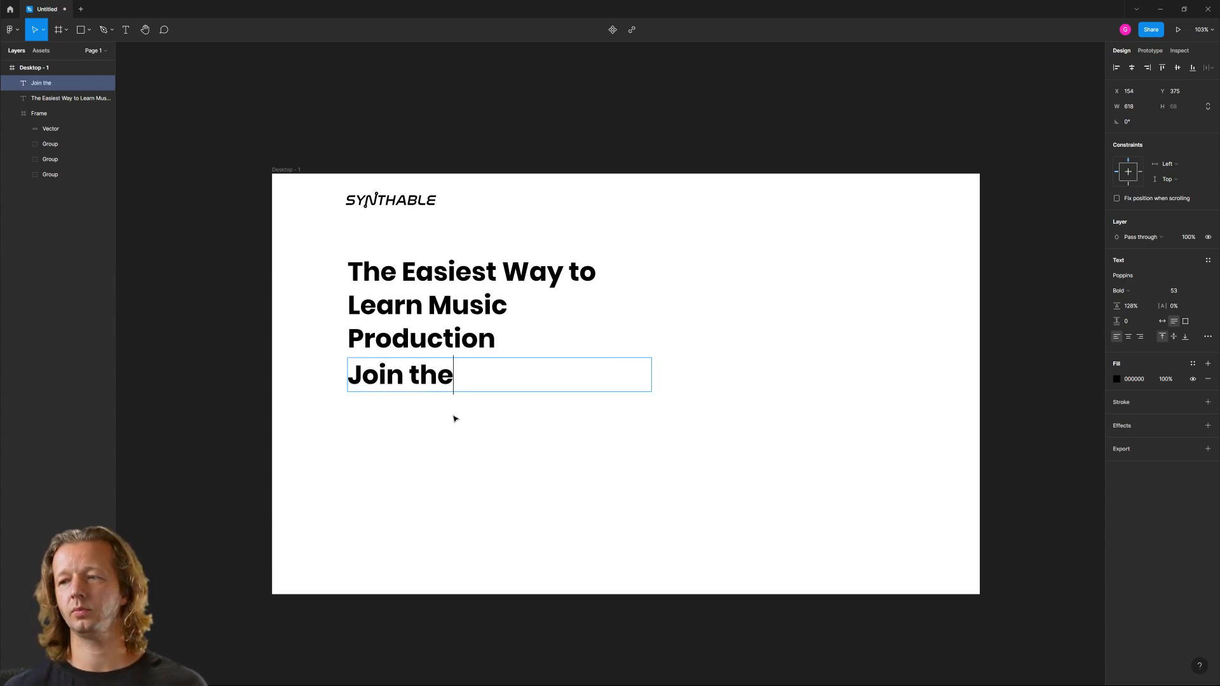
{"action": "type", "text": " email waitlist"}
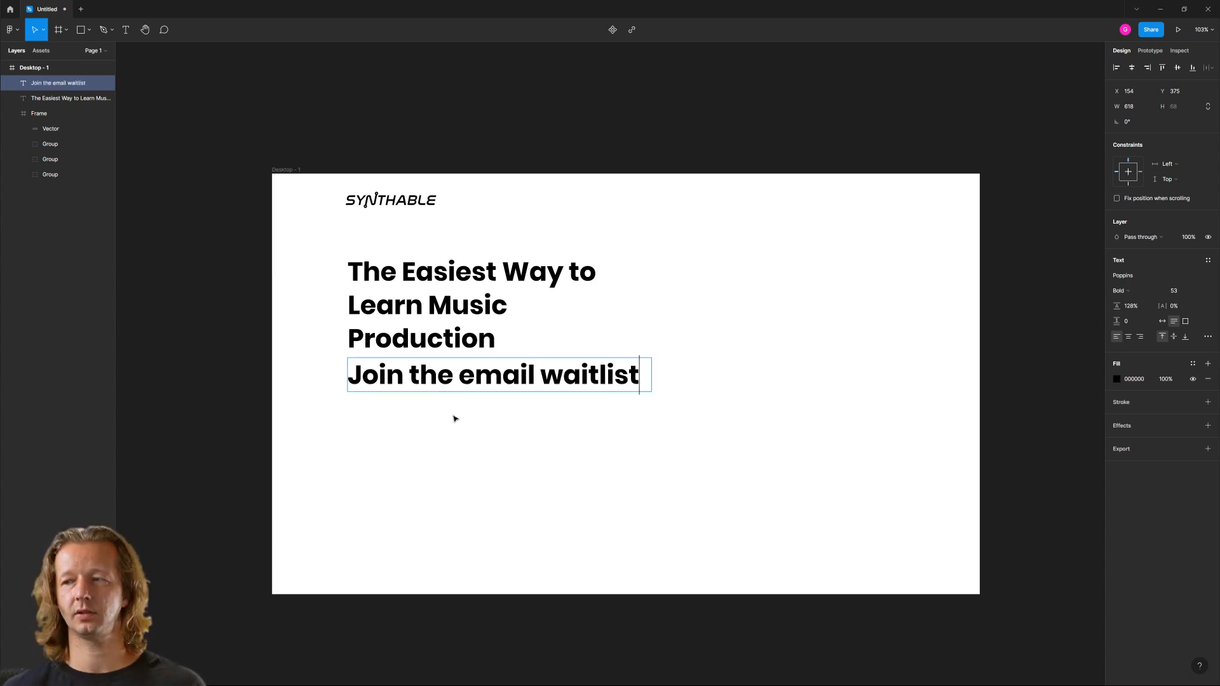
{"action": "type", "text": " to be notif"}
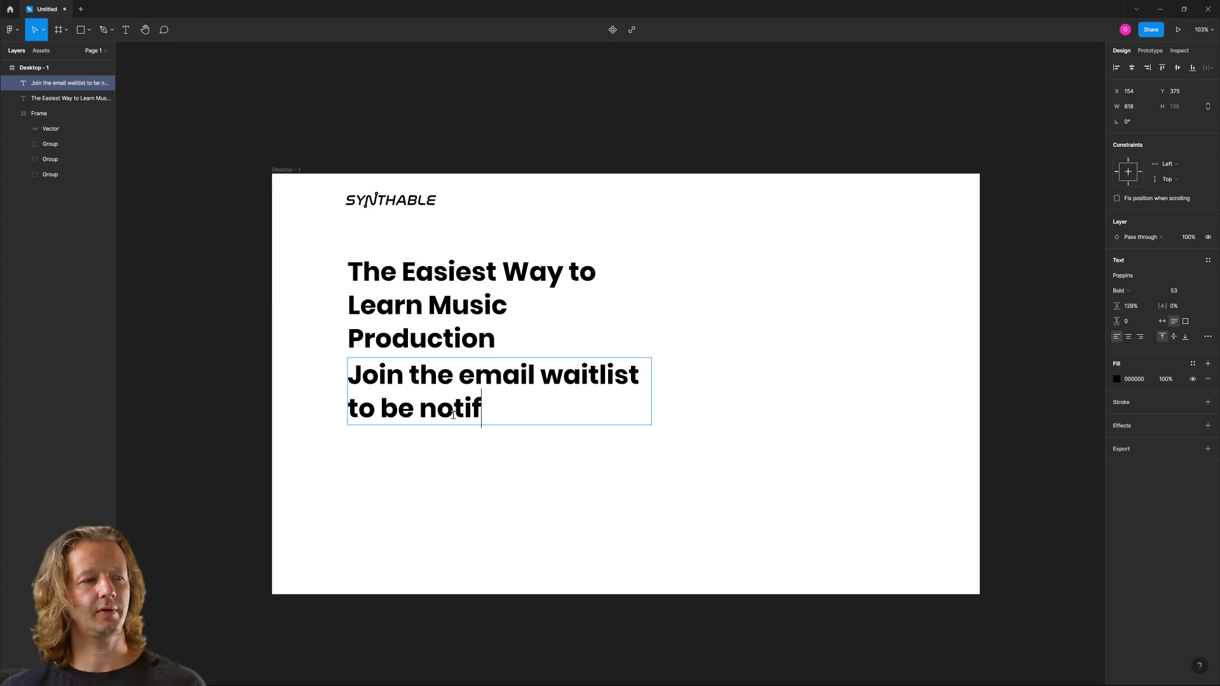
{"action": "type", "text": "ied when our course releases."}
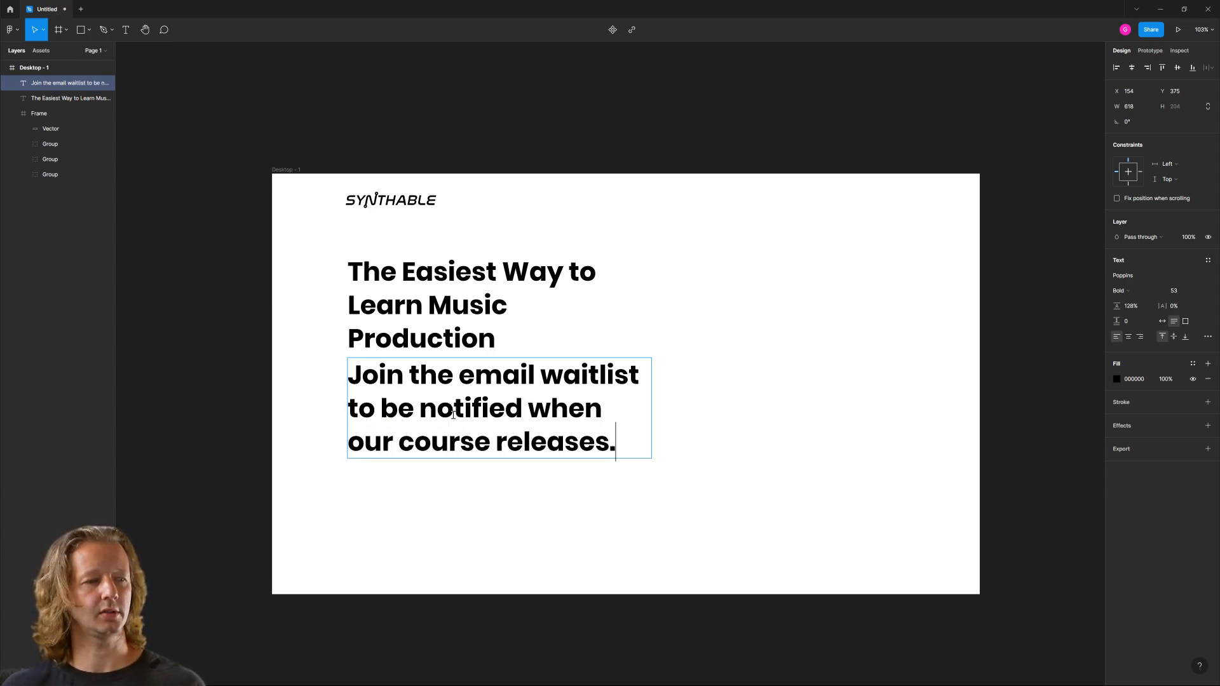
{"action": "key", "text": "Escape"}
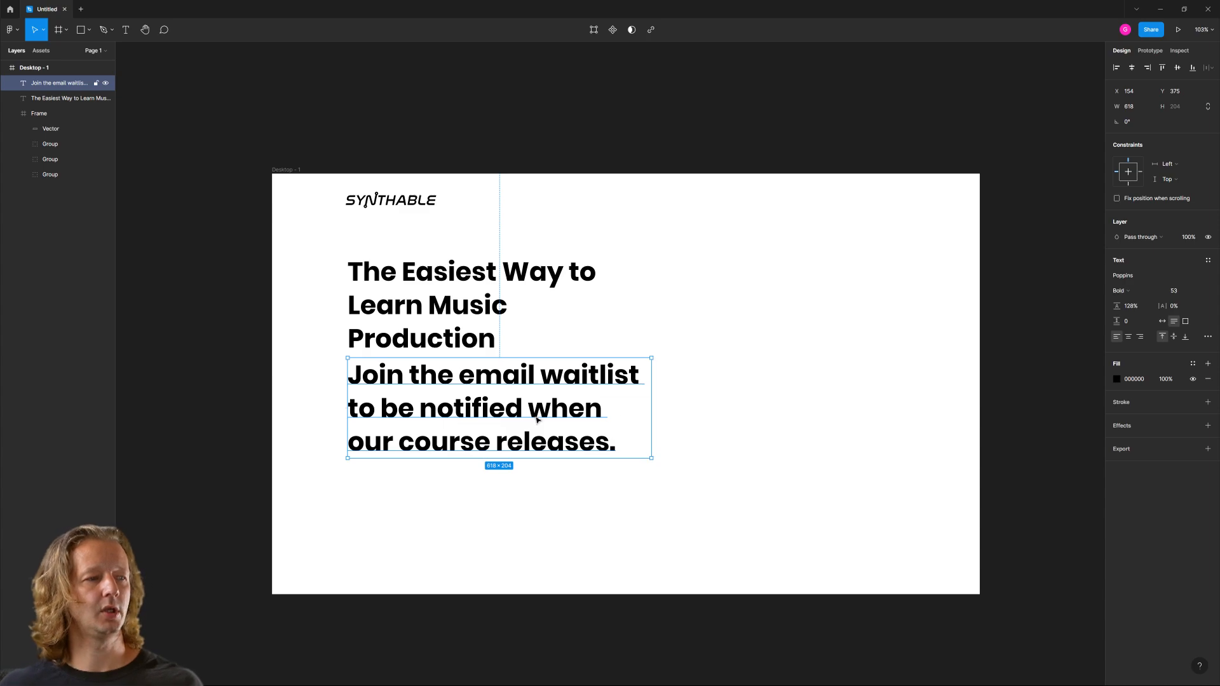
{"action": "left_click", "coordinate": [771, 397]}
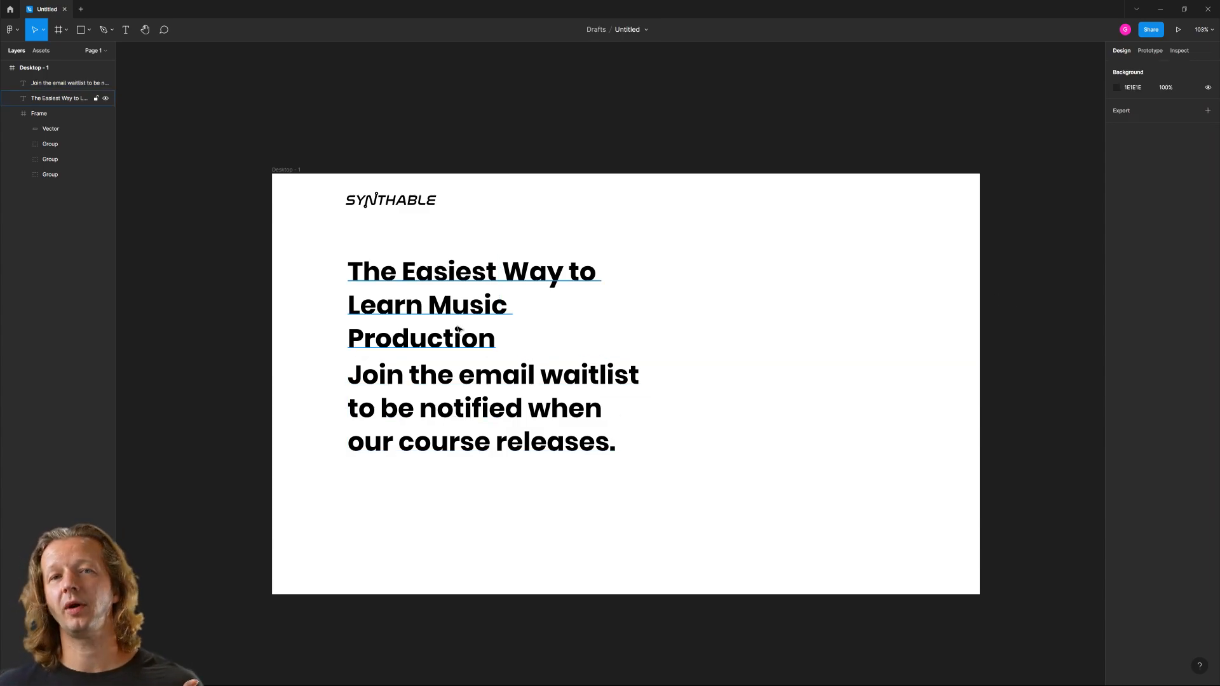
{"action": "left_click", "coordinate": [489, 399]}
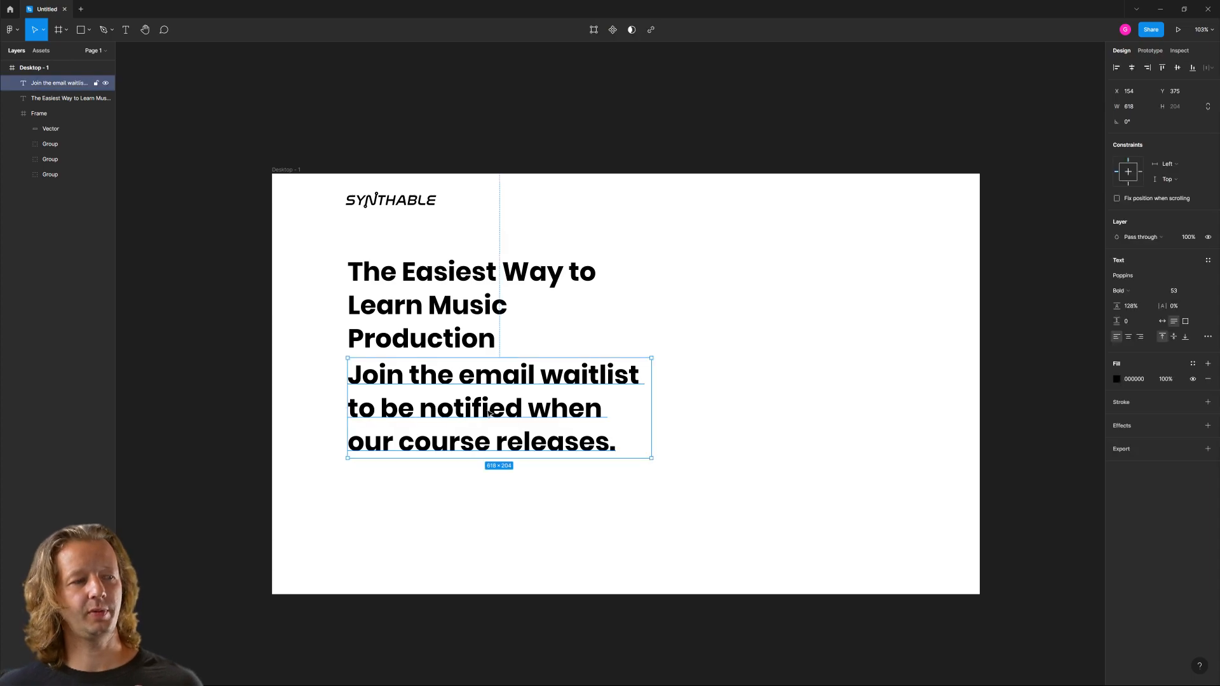
{"action": "left_click", "coordinate": [472, 316]}
{"action": "left_click", "coordinate": [489, 385]}
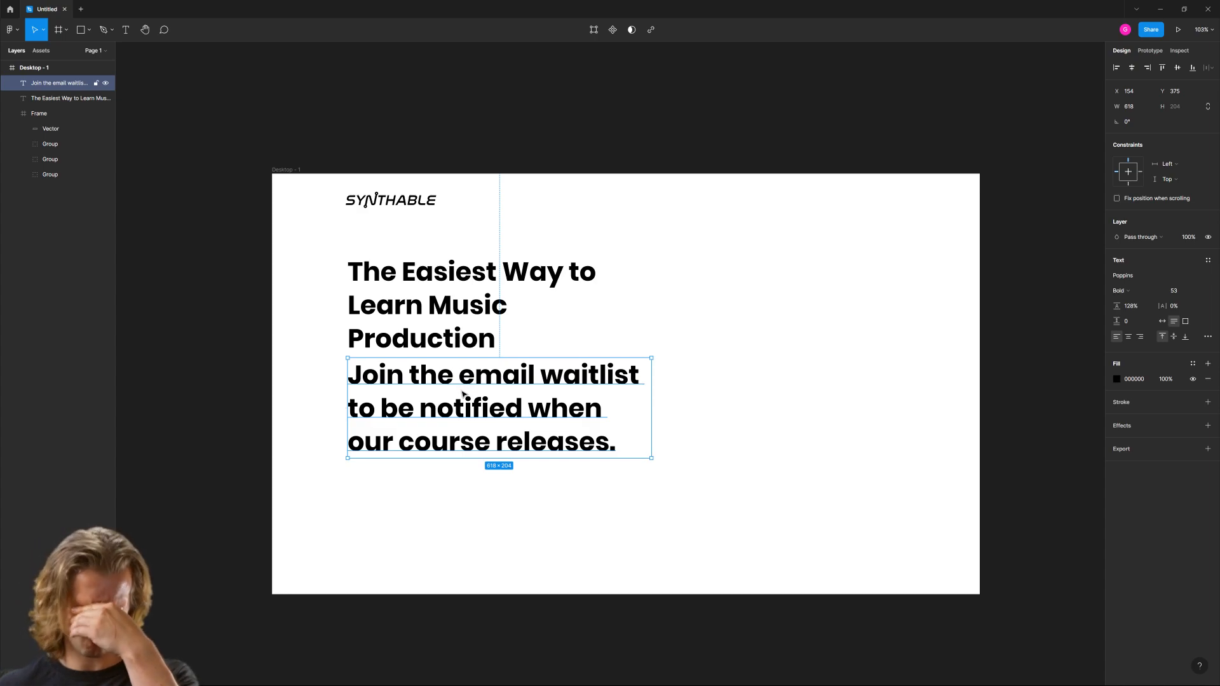
{"action": "left_click", "coordinate": [798, 417]}
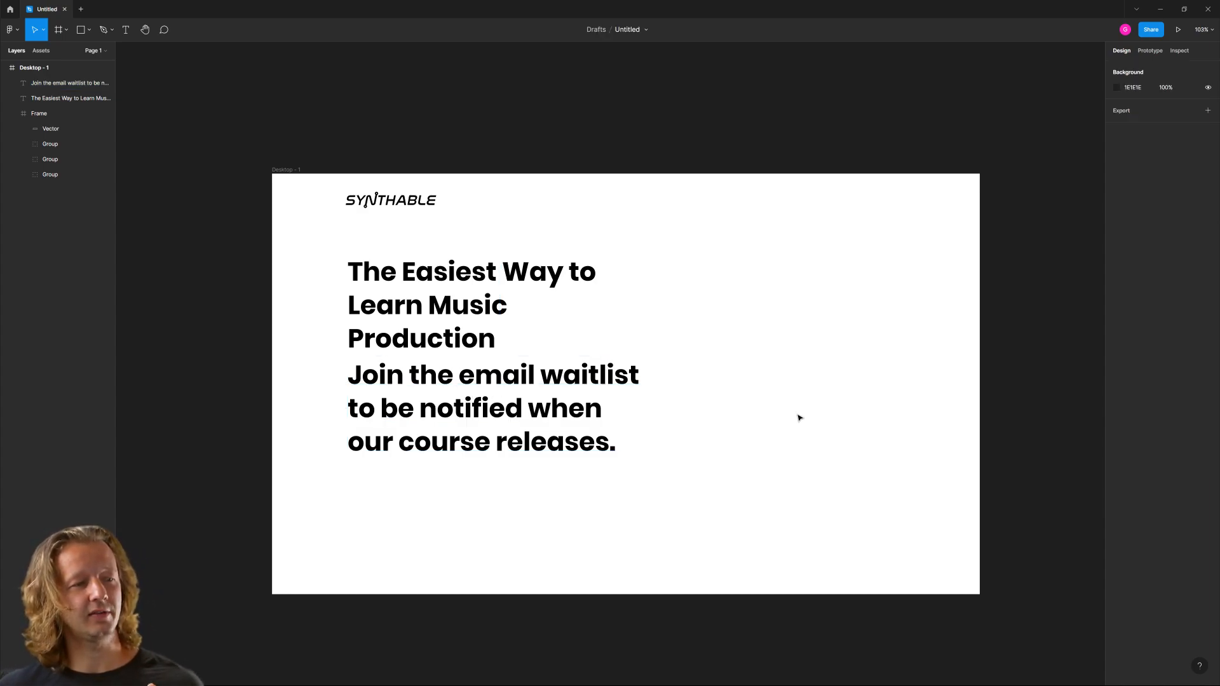
Move the waitlist text down to Y 418 to leave a gap below the headline.
{"action": "left_click", "coordinate": [543, 438]}
{"action": "left_click_drag", "start_coordinate": [543, 438], "coordinate": [543, 460]}
{"action": "left_click", "coordinate": [740, 400]}
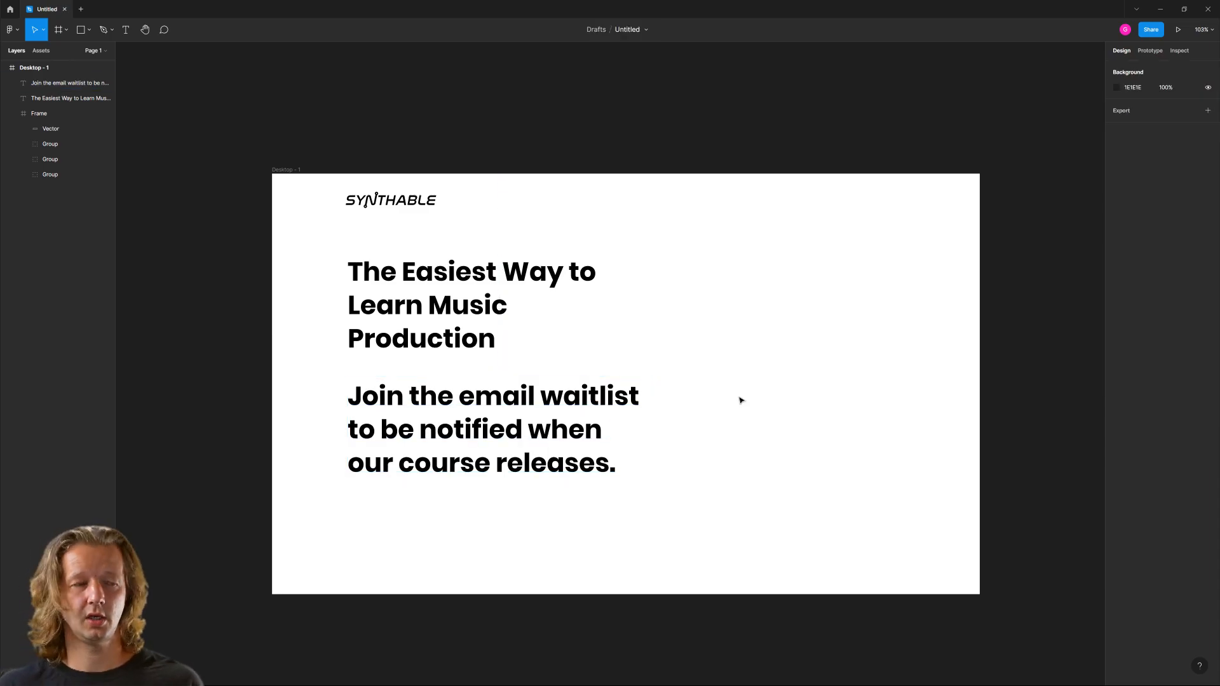
Set the email waitlist text's font size to 28 and its weight to Regular.
{"action": "left_click", "coordinate": [543, 438]}
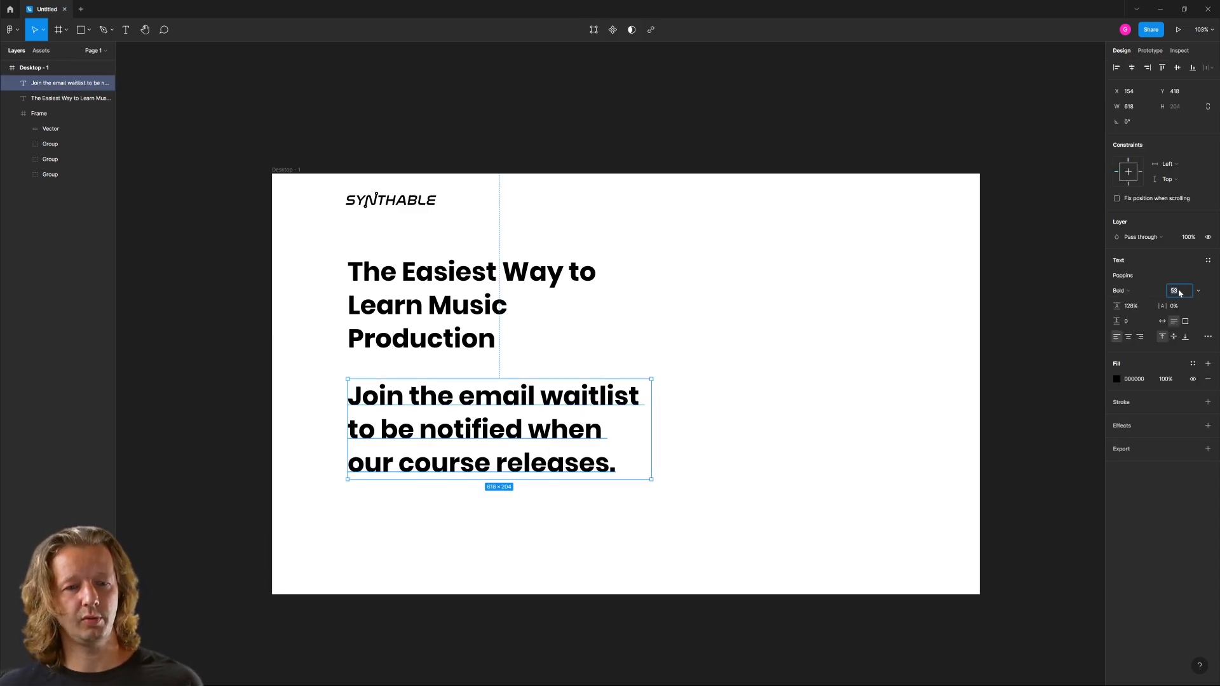
{"action": "left_click", "coordinate": [1178, 291]}
{"action": "type", "text": "2"}
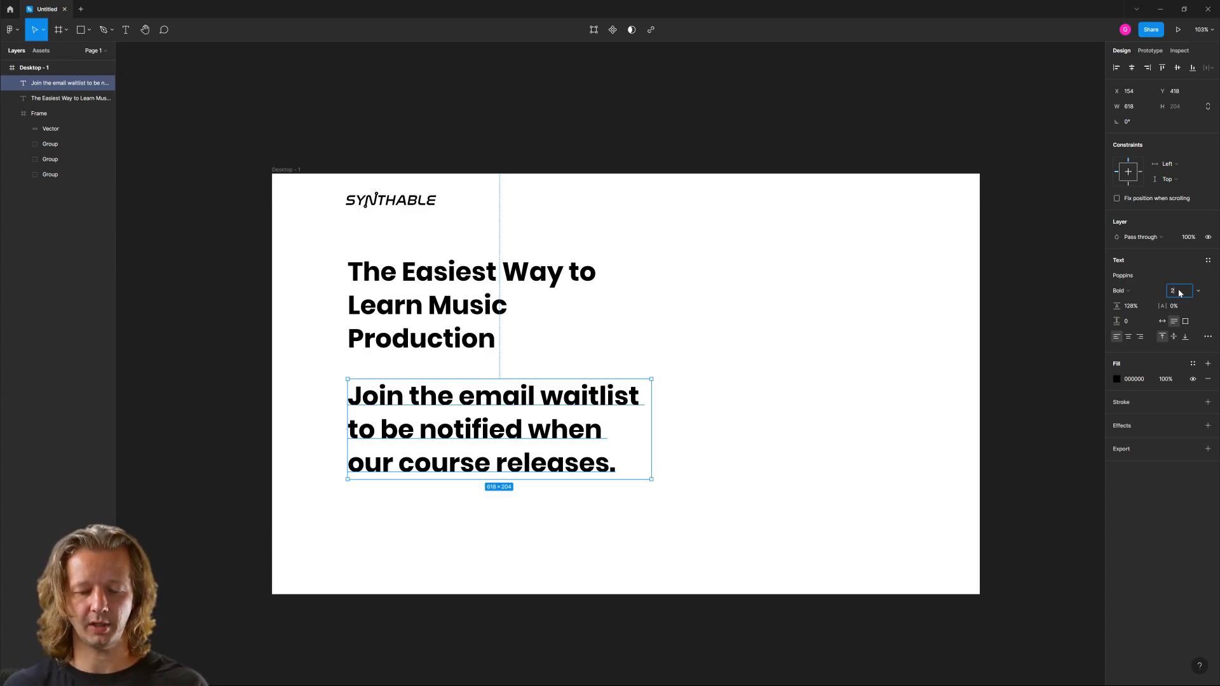
{"action": "type", "text": "8"}
{"action": "key", "text": "Return"}
{"action": "left_click", "coordinate": [1144, 291]}
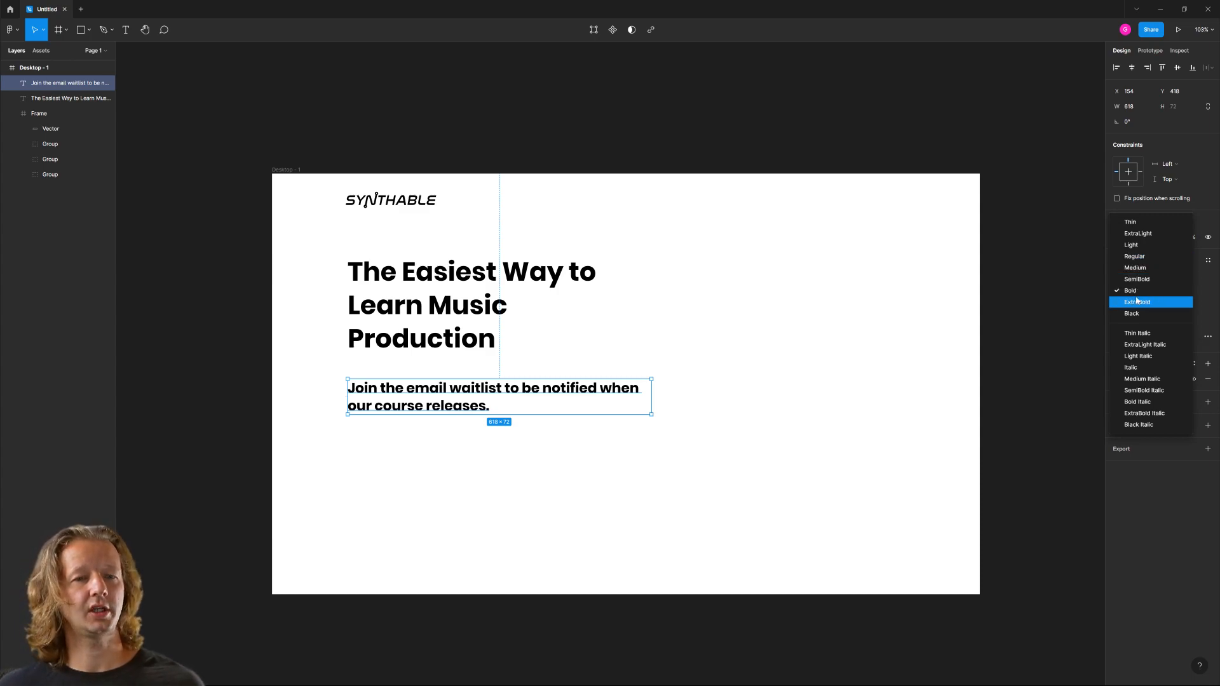
{"action": "left_click", "coordinate": [1132, 256]}
{"action": "left_click", "coordinate": [746, 493]}
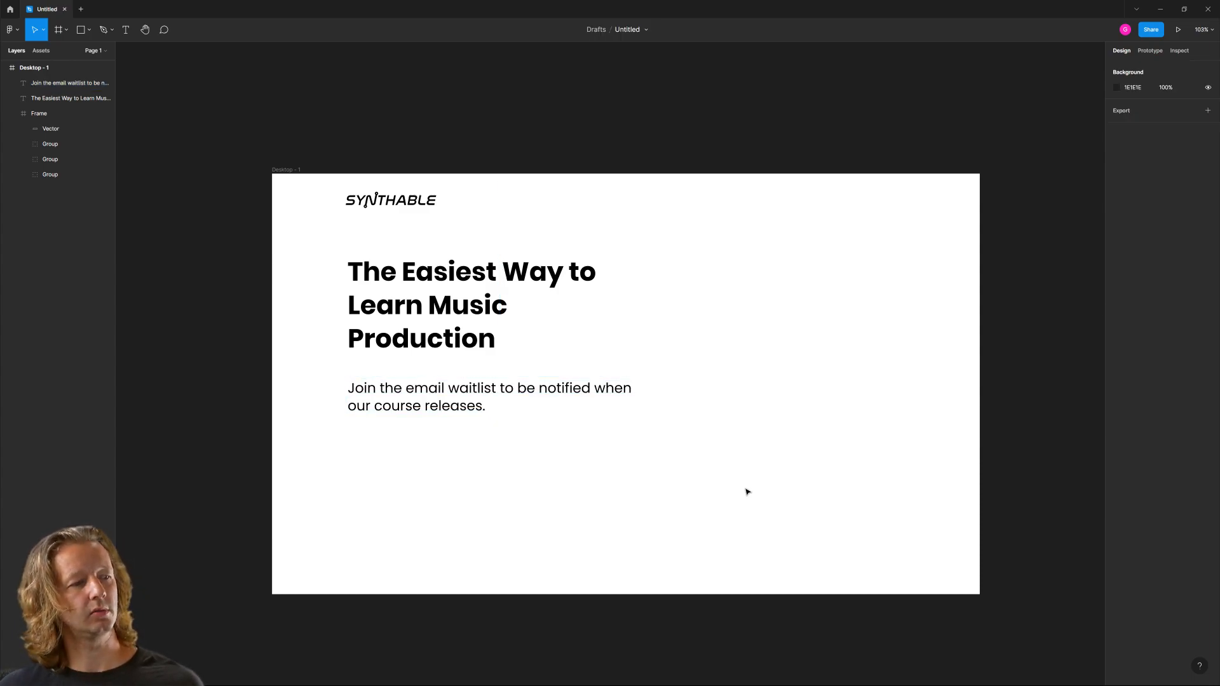
Move the waitlist text up to Y 400, closer to the headline.
{"action": "left_click", "coordinate": [463, 408]}
{"action": "left_click_drag", "start_coordinate": [462, 407], "coordinate": [466, 398]}
{"action": "left_click", "coordinate": [539, 427]}
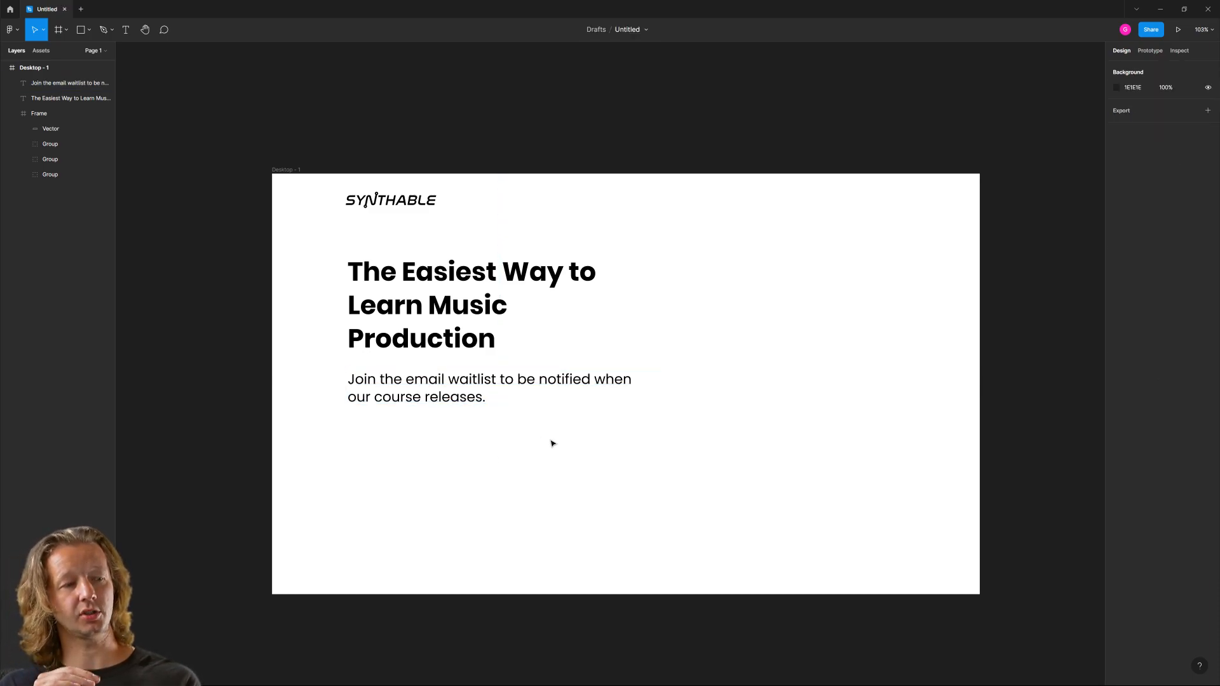
Reduce the waitlist text to font size 22 and narrow its box to 563 so "course releases." wraps onto the second line.
{"action": "left_click", "coordinate": [511, 380]}
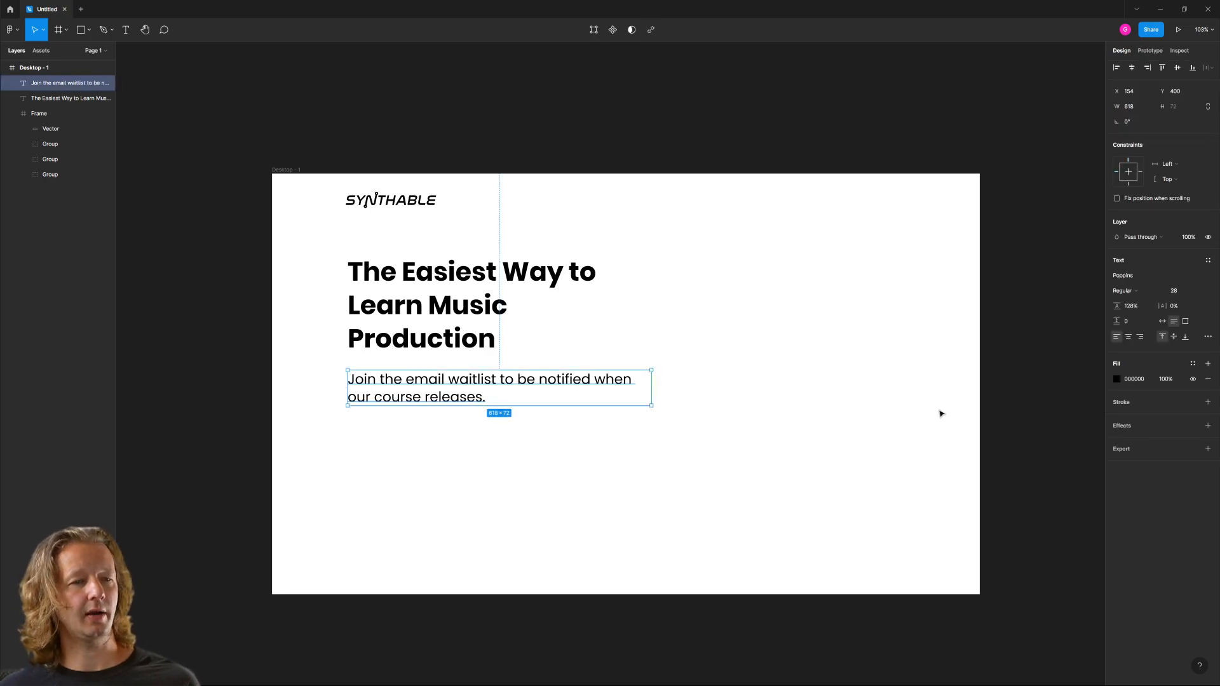
{"action": "left_click", "coordinate": [1187, 294]}
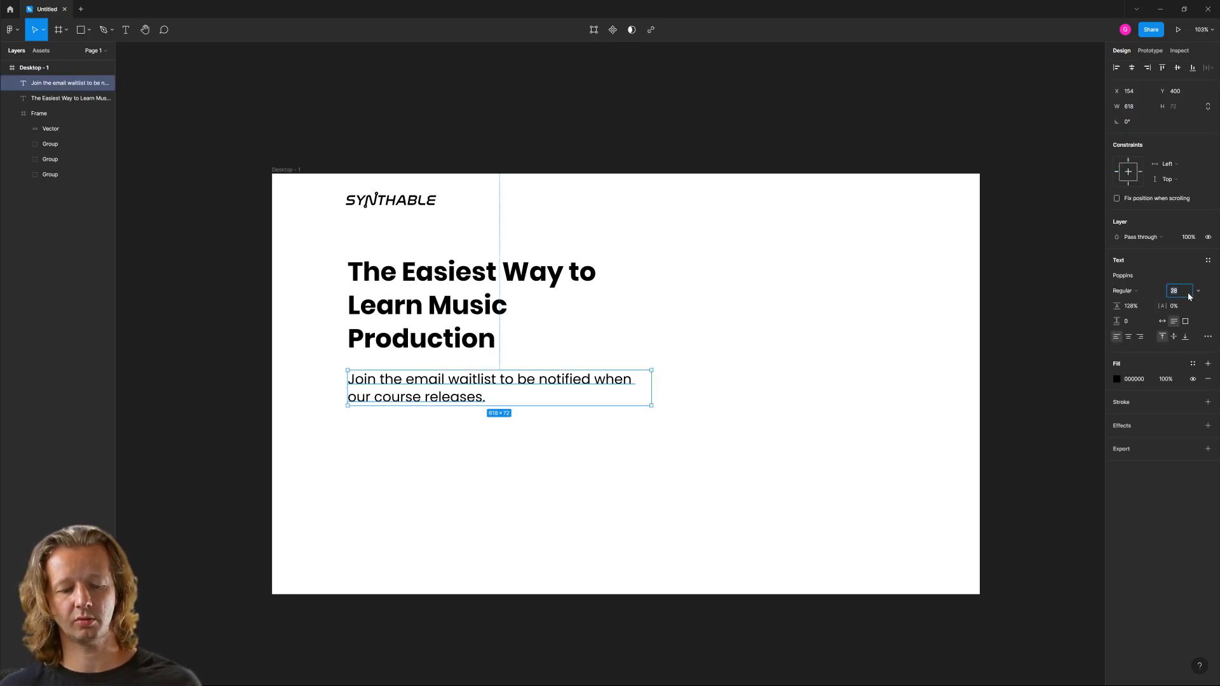
{"action": "type", "text": "22"}
{"action": "key", "text": "Return"}
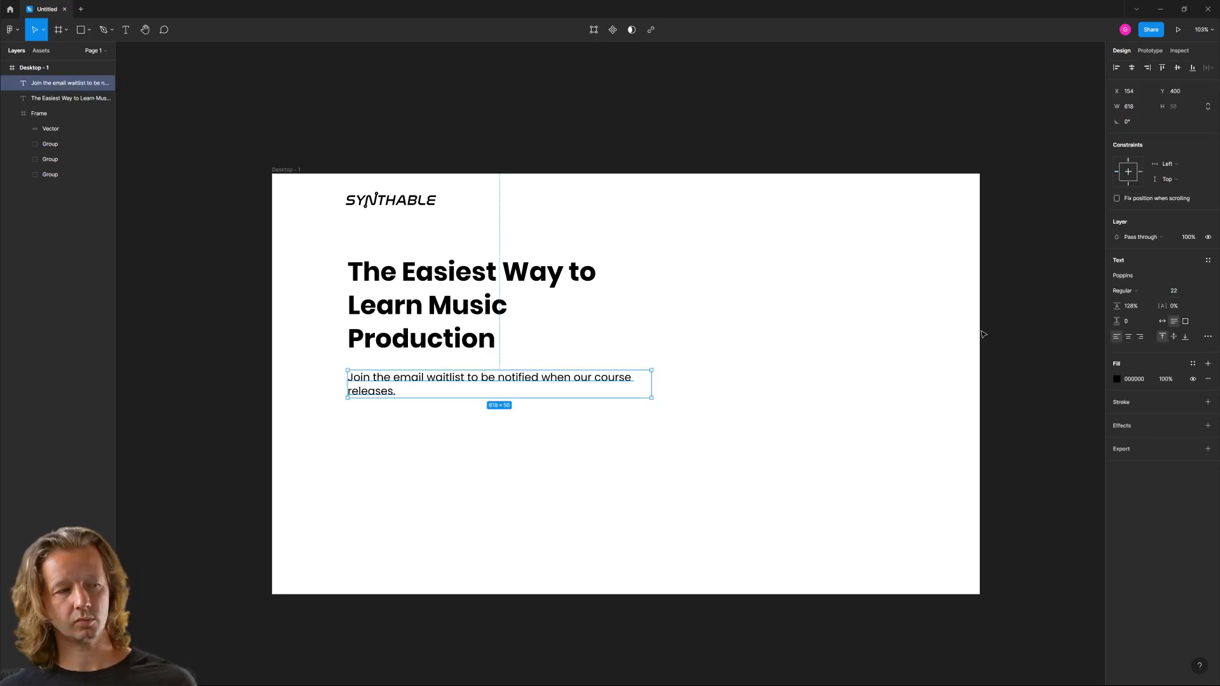
{"action": "left_click_drag", "start_coordinate": [649, 380], "coordinate": [631, 380]}
{"action": "left_click", "coordinate": [712, 429]}
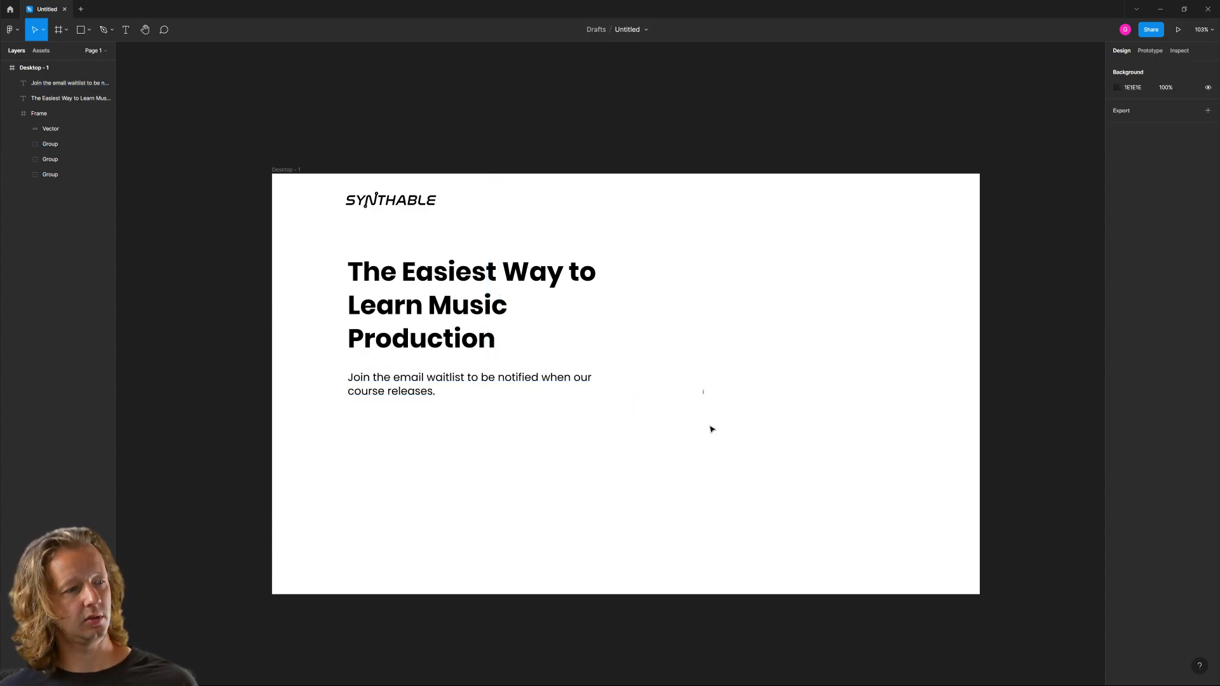
Increase the waitlist text's line height to 152.5%.
{"action": "left_click", "coordinate": [416, 390]}
{"action": "left_click_drag", "start_coordinate": [1116, 306], "coordinate": [1136, 306]}
{"action": "left_click", "coordinate": [711, 480]}
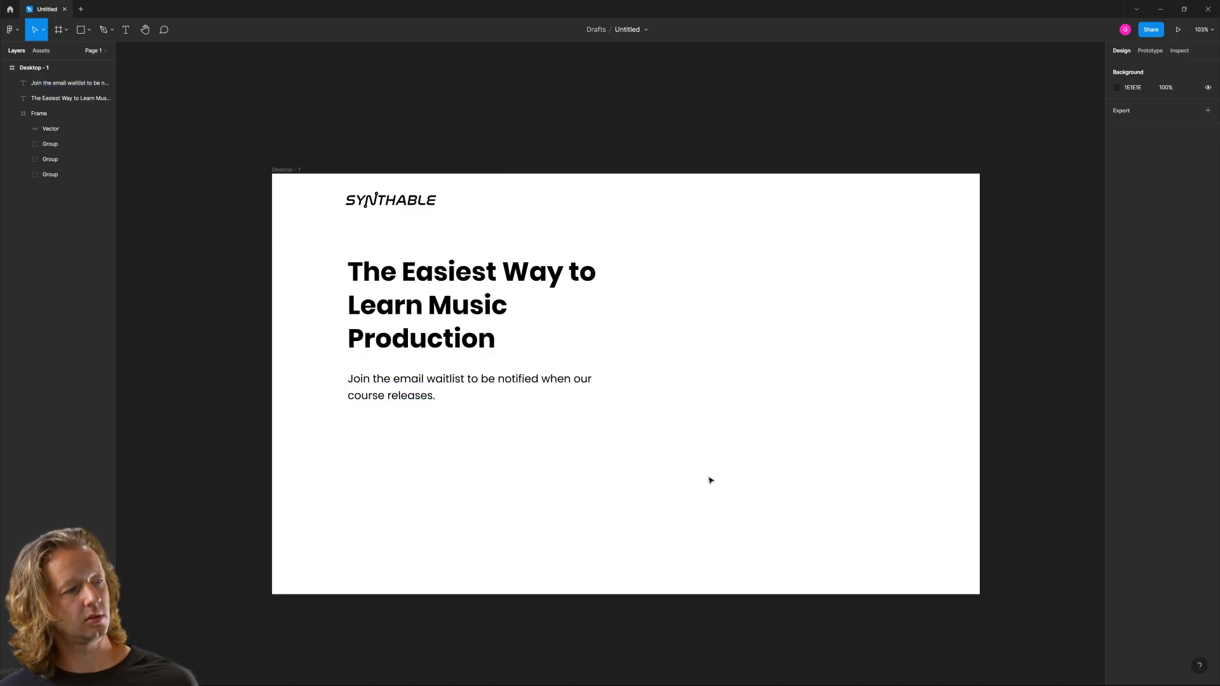
Move the headline and waitlist text slightly lower on the page, with a slightly smaller gap between them.
{"action": "left_click_drag", "start_coordinate": [394, 353], "coordinate": [404, 411]}
{"action": "left_click", "coordinate": [404, 395], "text": "shift"}
{"action": "left_click", "coordinate": [455, 463]}
{"action": "left_click", "coordinate": [463, 473]}
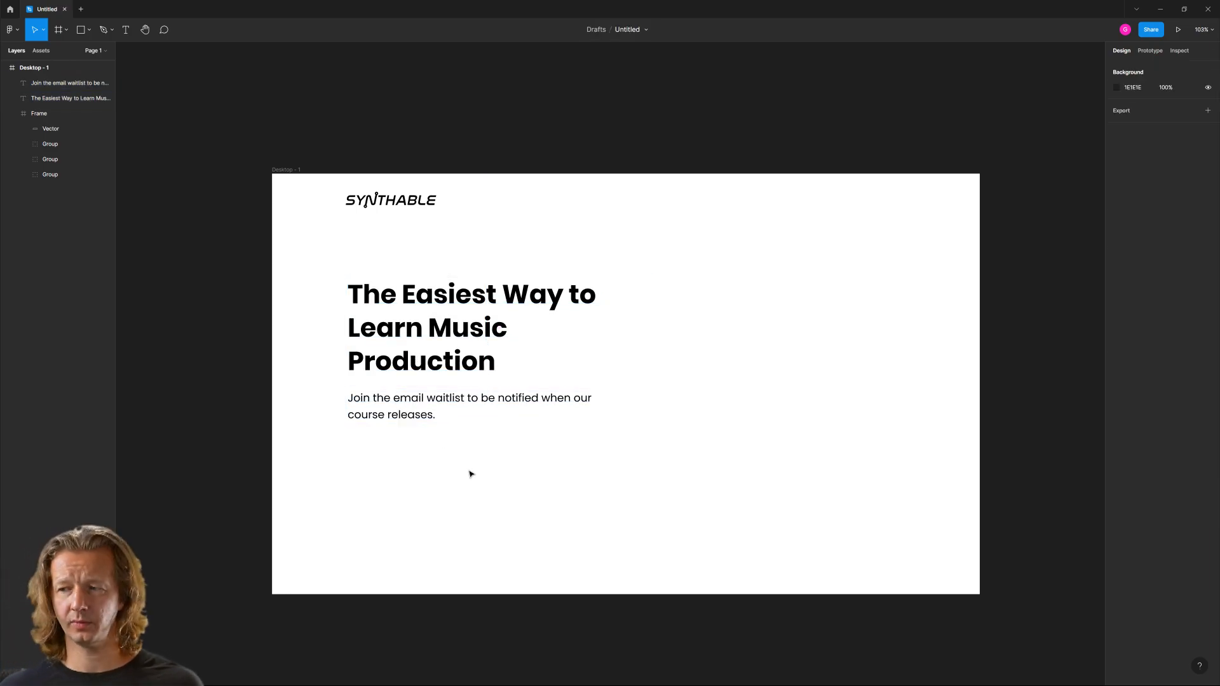
{"action": "left_click_drag", "start_coordinate": [313, 306], "coordinate": [453, 393]}
{"action": "left_click_drag", "start_coordinate": [453, 330], "coordinate": [453, 316]}
{"action": "left_click", "coordinate": [683, 428]}
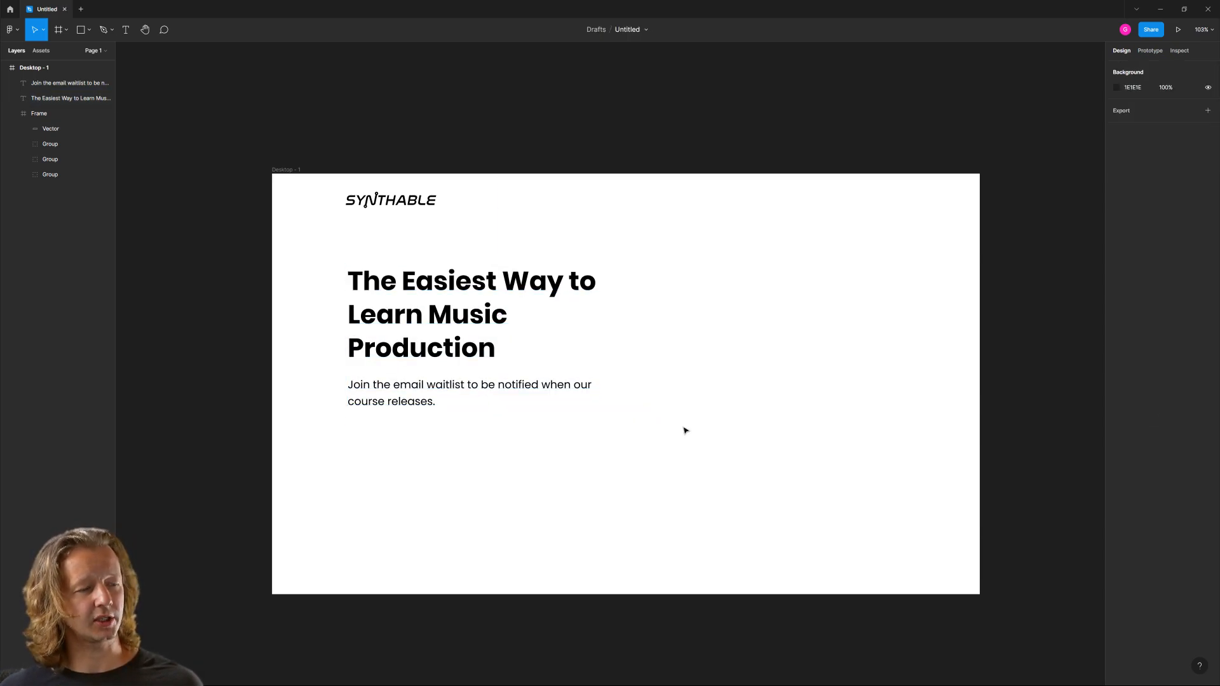
{"action": "left_click_drag", "start_coordinate": [351, 434], "coordinate": [628, 522]}
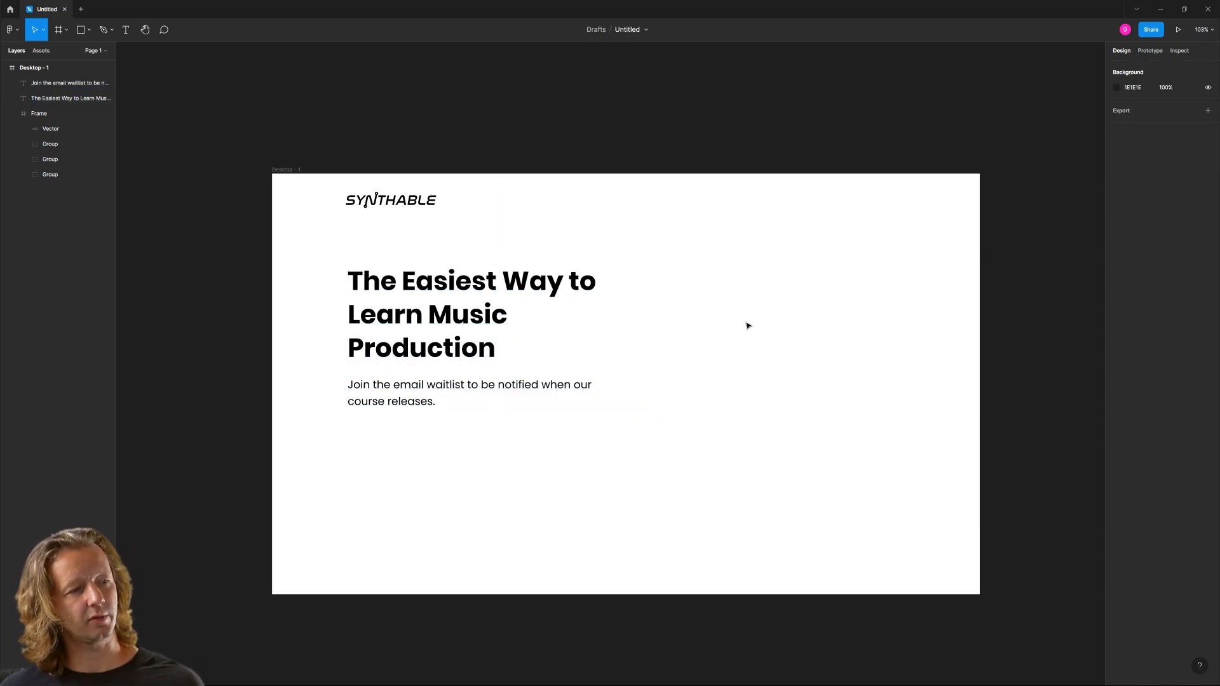
{"action": "left_click_drag", "start_coordinate": [658, 174], "coordinate": [988, 594]}
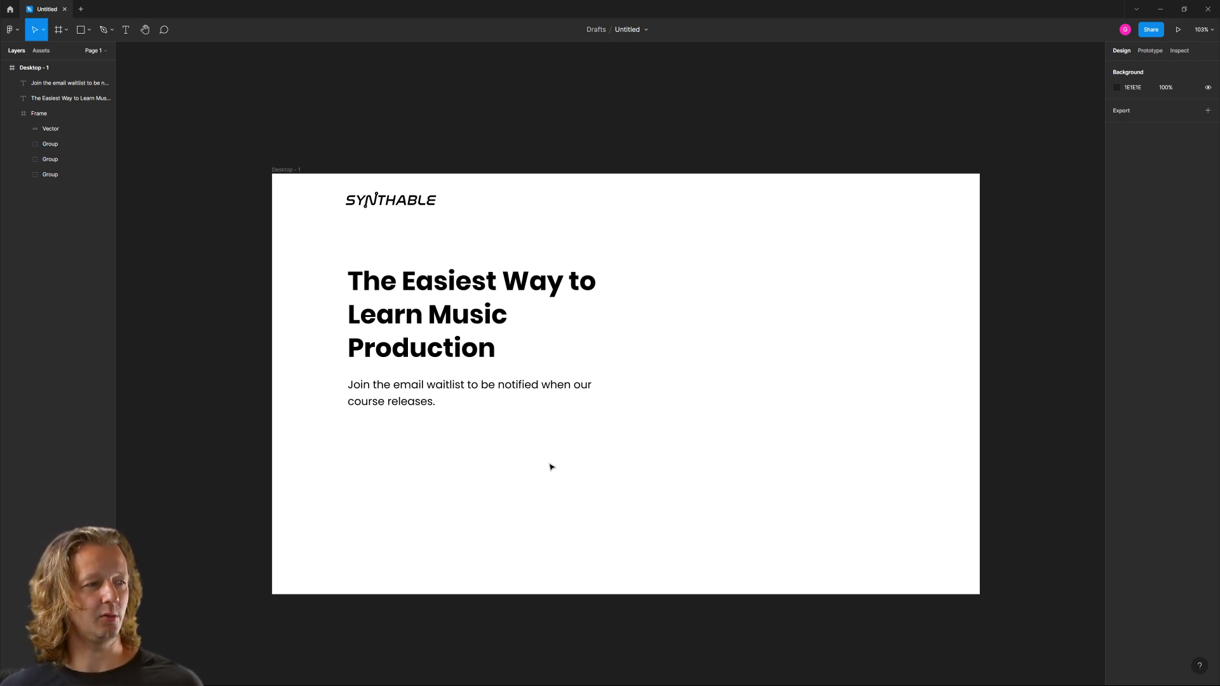
{"action": "left_click", "coordinate": [126, 30]}
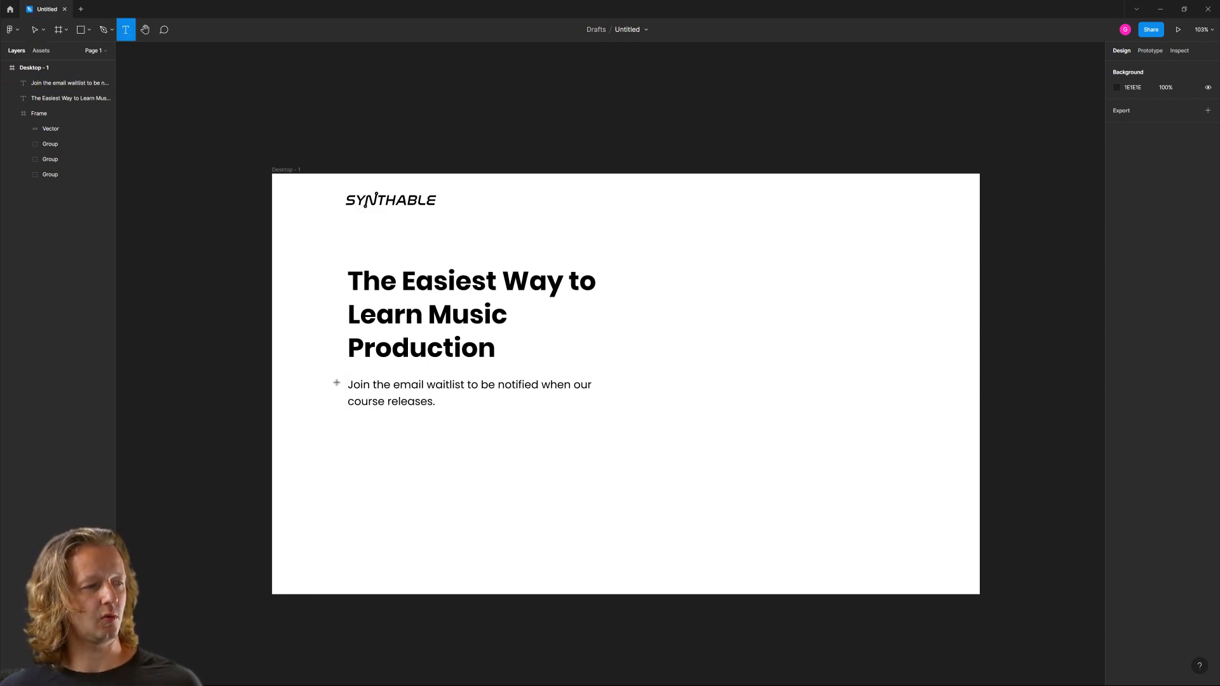
{"action": "left_click", "coordinate": [38, 31]}
Duplicate the waitlist text below at Y 504 and change the copy's text to "Enter your email address".
{"action": "left_click", "coordinate": [412, 393]}
{"action": "left_click_drag", "start_coordinate": [411, 393], "coordinate": [427, 434]}
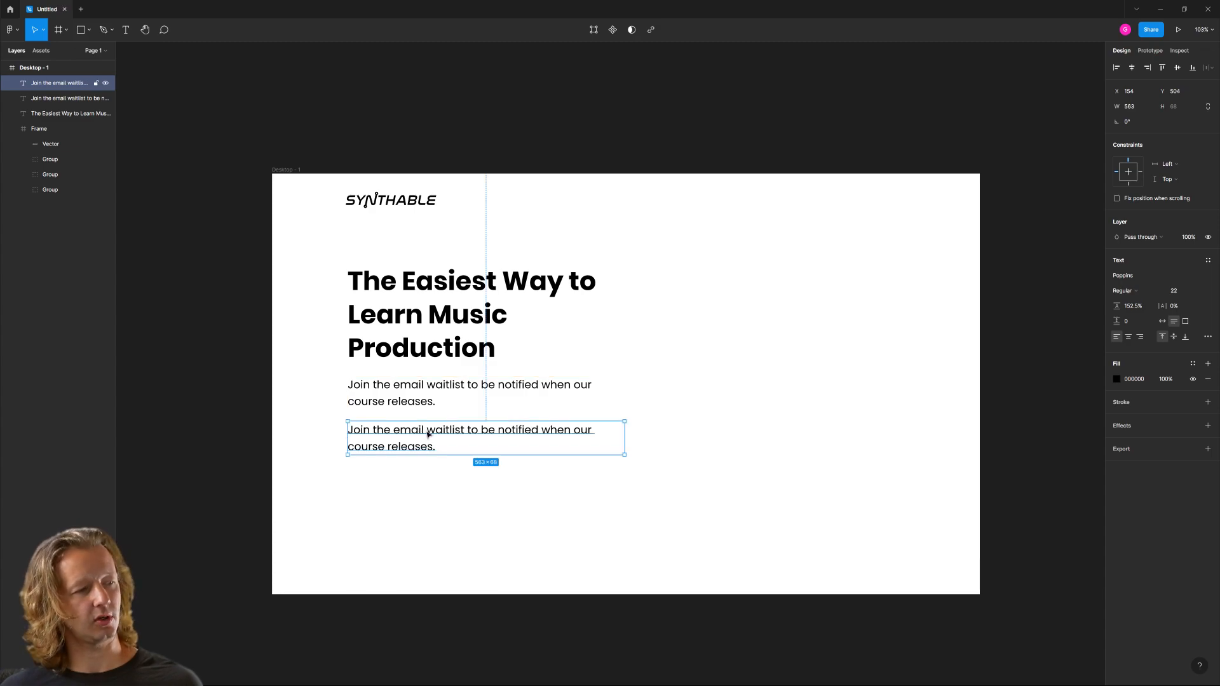
{"action": "double_click", "coordinate": [420, 443]}
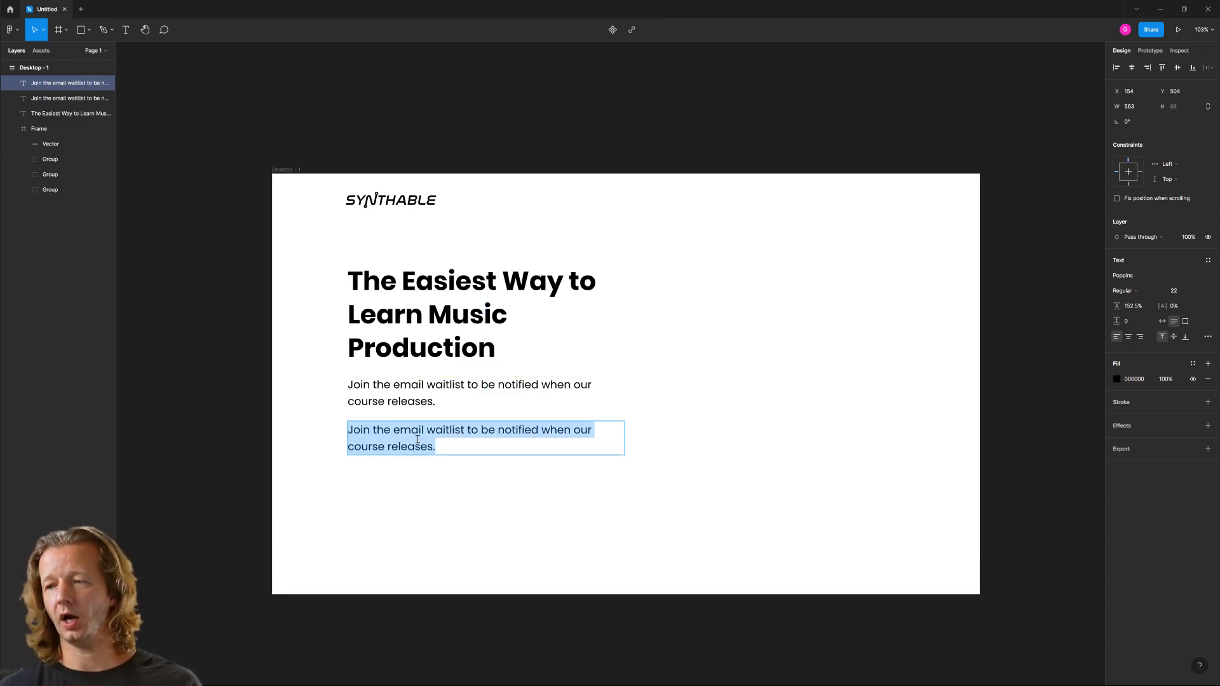
{"action": "type", "text": "Enter your email address"}
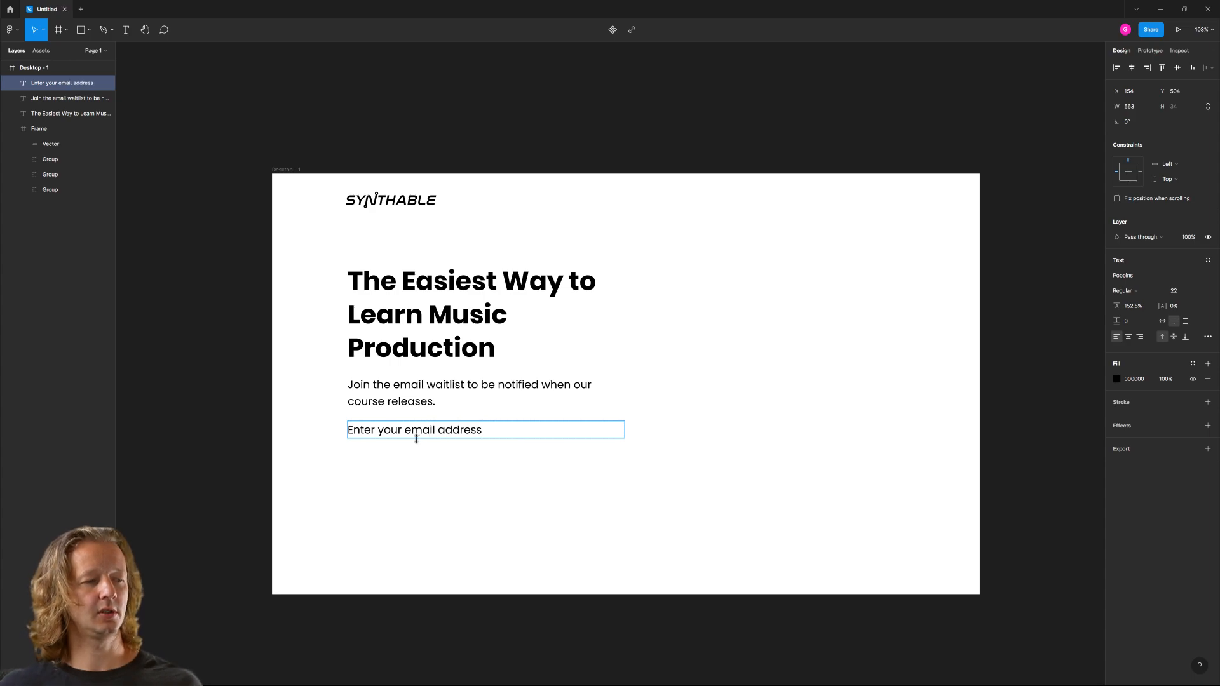
{"action": "key", "text": "Escape"}
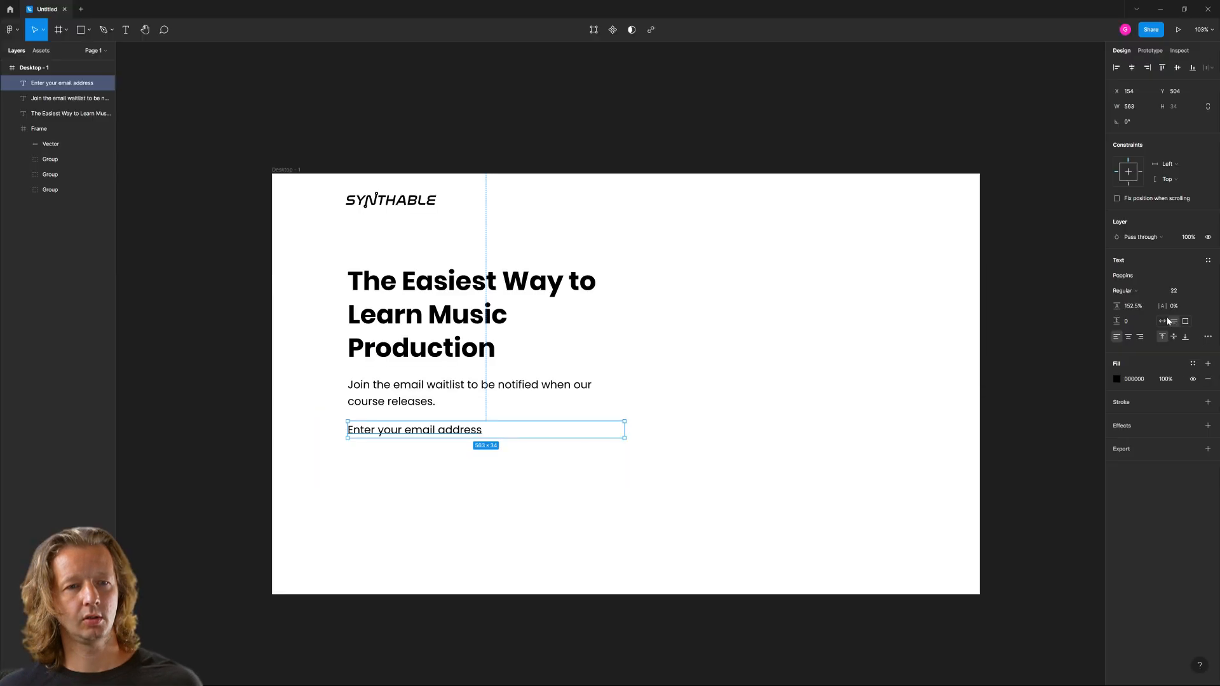
Format the "Enter your email address" label as Bold with auto width, and move it slightly down from the waitlist text.
{"action": "left_click", "coordinate": [1162, 321]}
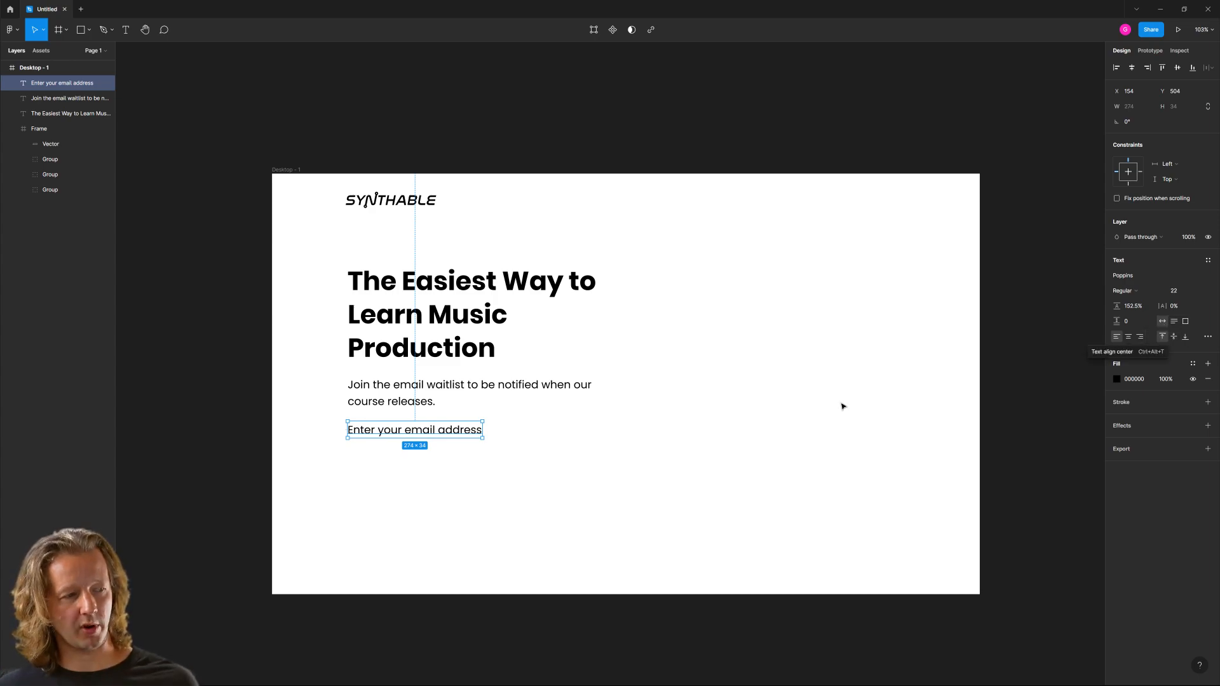
{"action": "left_click_drag", "start_coordinate": [470, 437], "coordinate": [590, 414]}
{"action": "left_click", "coordinate": [1123, 291]}
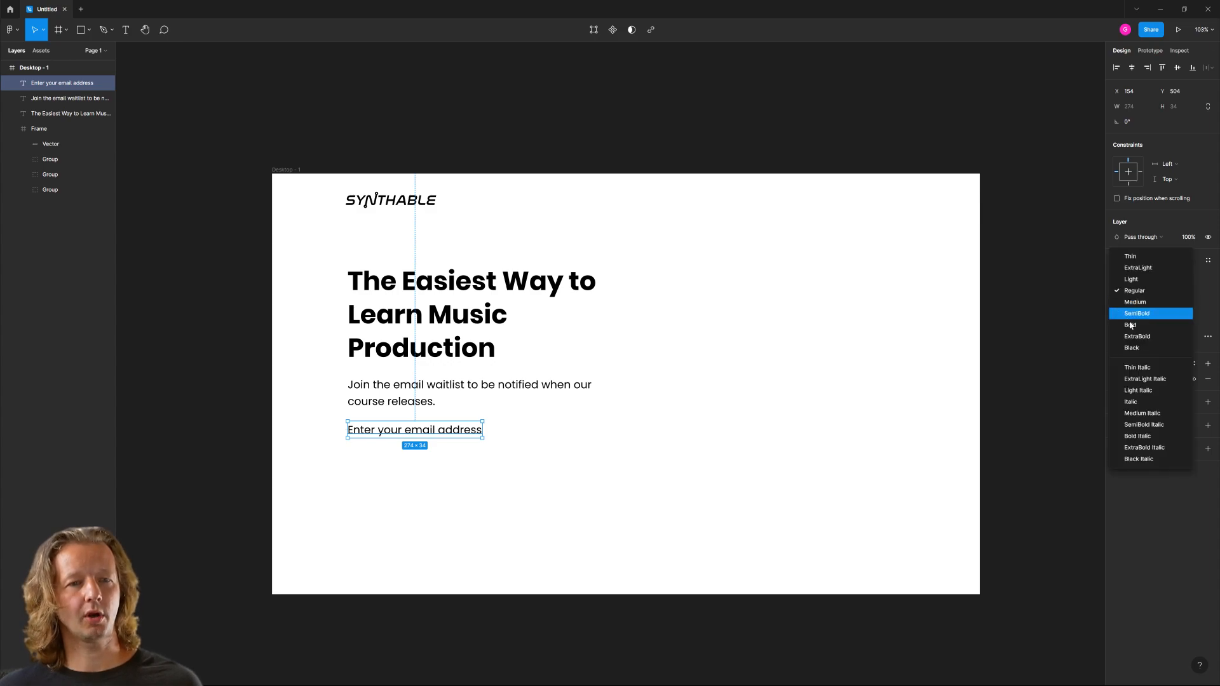
{"action": "left_click", "coordinate": [1067, 321]}
{"action": "left_click_drag", "start_coordinate": [465, 432], "coordinate": [468, 444]}
{"action": "left_click", "coordinate": [595, 451]}
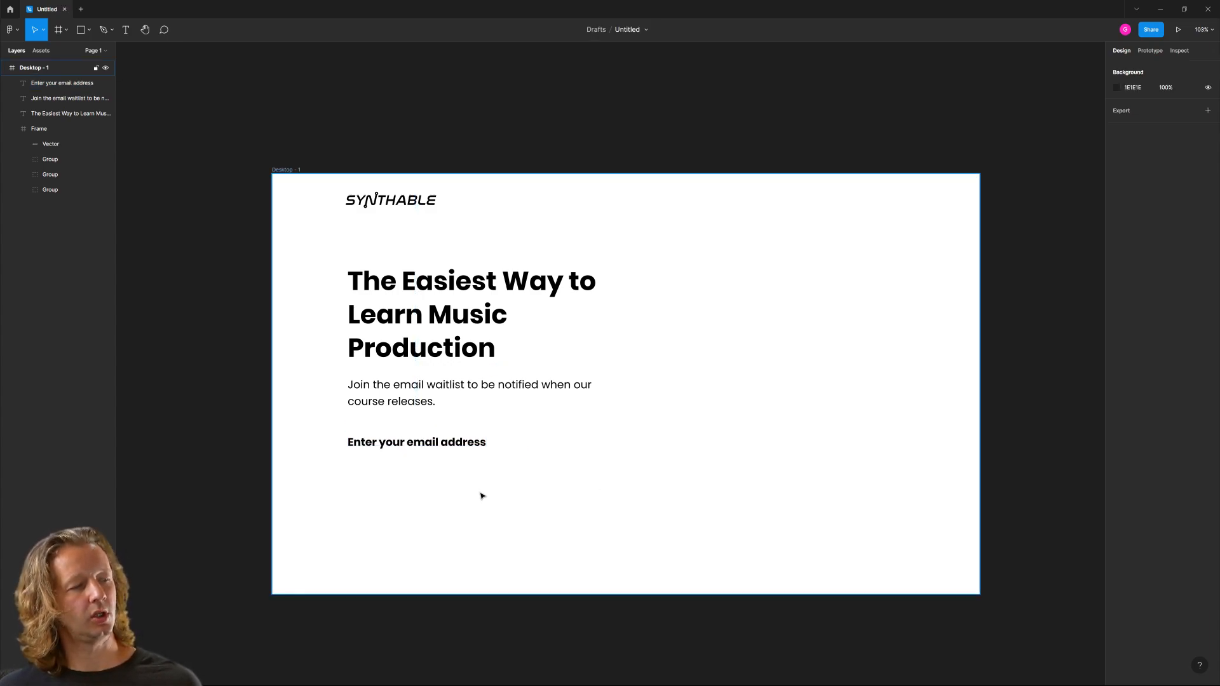
Nudge the waitlist text slightly up towards the headline.
{"action": "scroll", "coordinate": [483, 495], "scroll_direction": "up", "scroll_amount": 4}
{"action": "left_click", "coordinate": [427, 328]}
{"action": "key", "text": "Up"}
{"action": "key", "text": "Up"}
{"action": "key", "text": "Up"}
{"action": "key", "text": "Up"}
{"action": "key", "text": "Up"}
{"action": "key", "text": "Up"}
{"action": "left_click", "coordinate": [414, 464]}
Draw a rectangle about 332 by 49 just below the "Enter your email address" label as the input field.
{"action": "scroll", "coordinate": [414, 464], "scroll_direction": "up", "scroll_amount": 3}
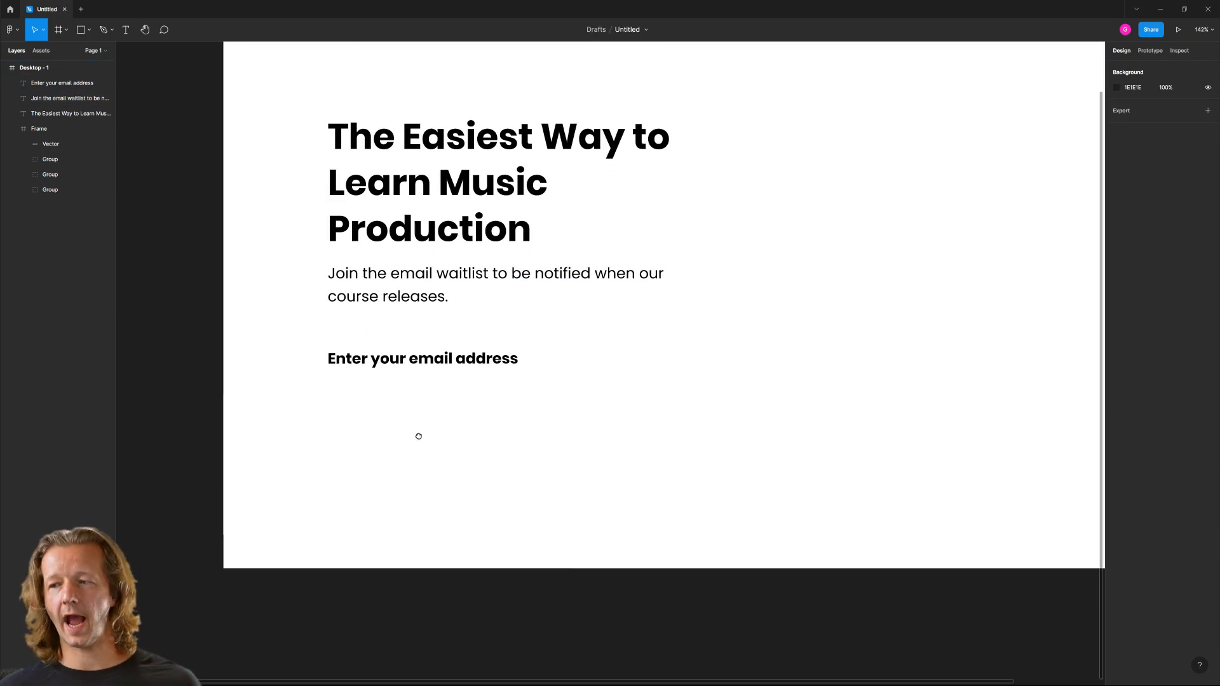
{"action": "scroll", "coordinate": [438, 439], "scroll_direction": "right", "scroll_amount": 2}
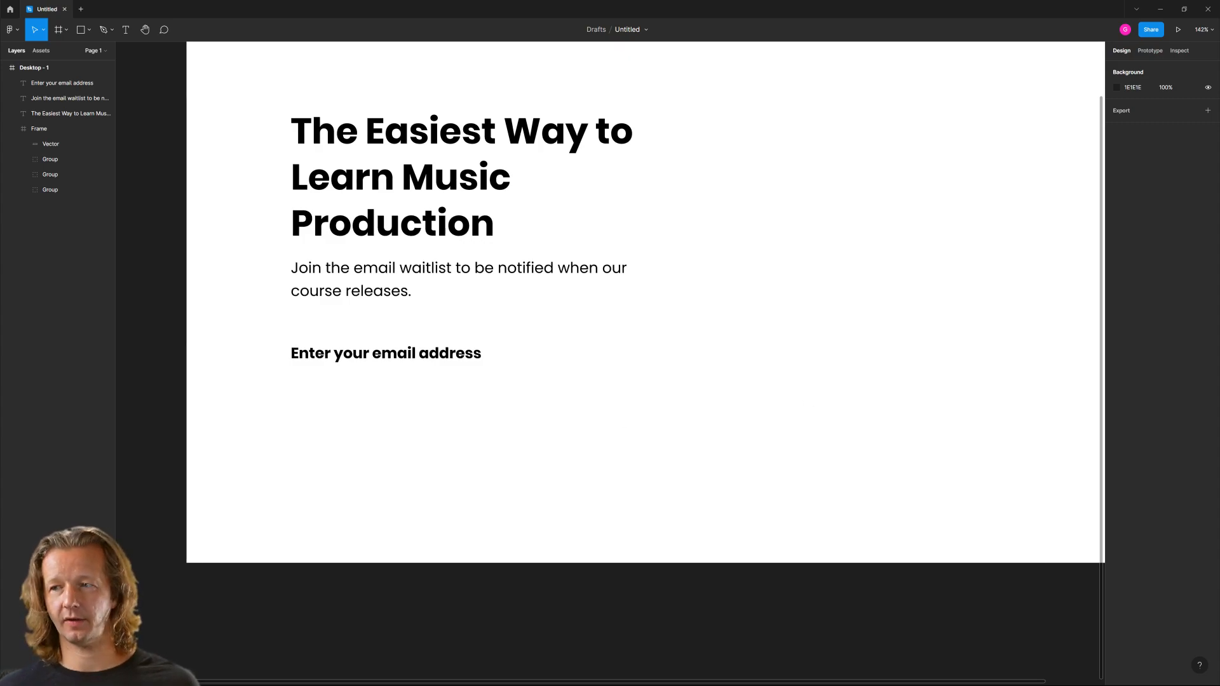
{"action": "left_click_drag", "start_coordinate": [291, 371], "coordinate": [531, 418]}
{"action": "left_click", "coordinate": [80, 32]}
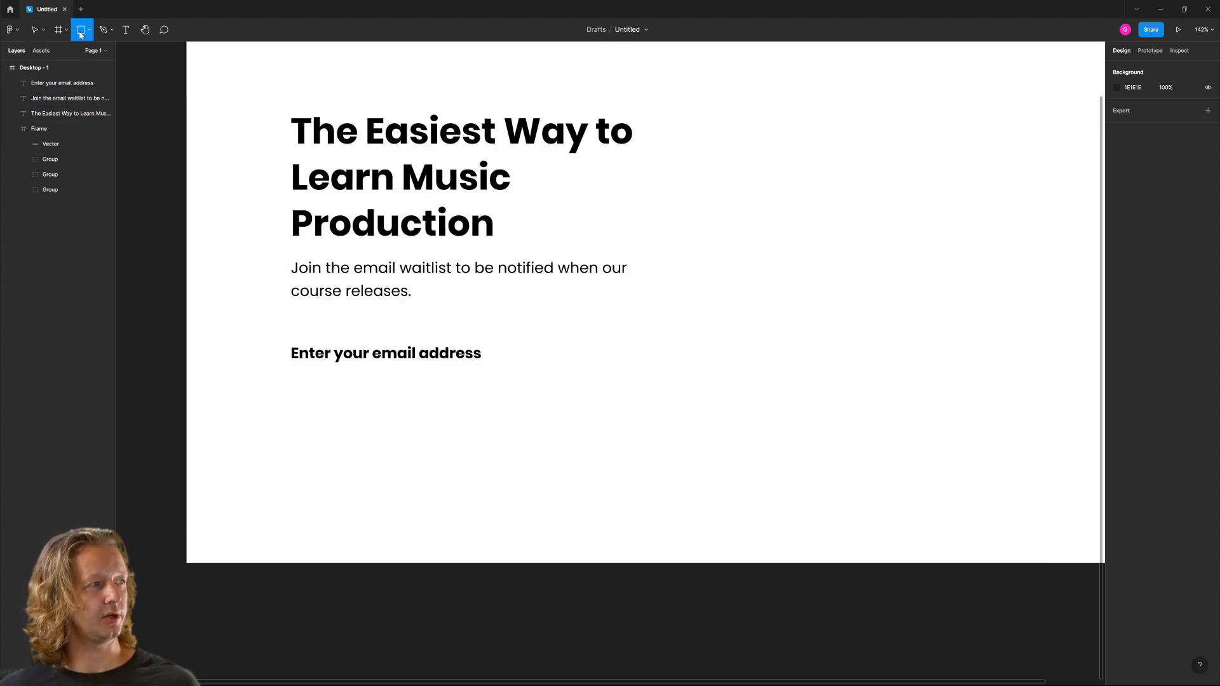
{"action": "left_click_drag", "start_coordinate": [292, 374], "coordinate": [517, 408]}
Try reducing the rectangle's height to about 31 and undo the change.
{"action": "left_click_drag", "start_coordinate": [435, 404], "coordinate": [428, 396]}
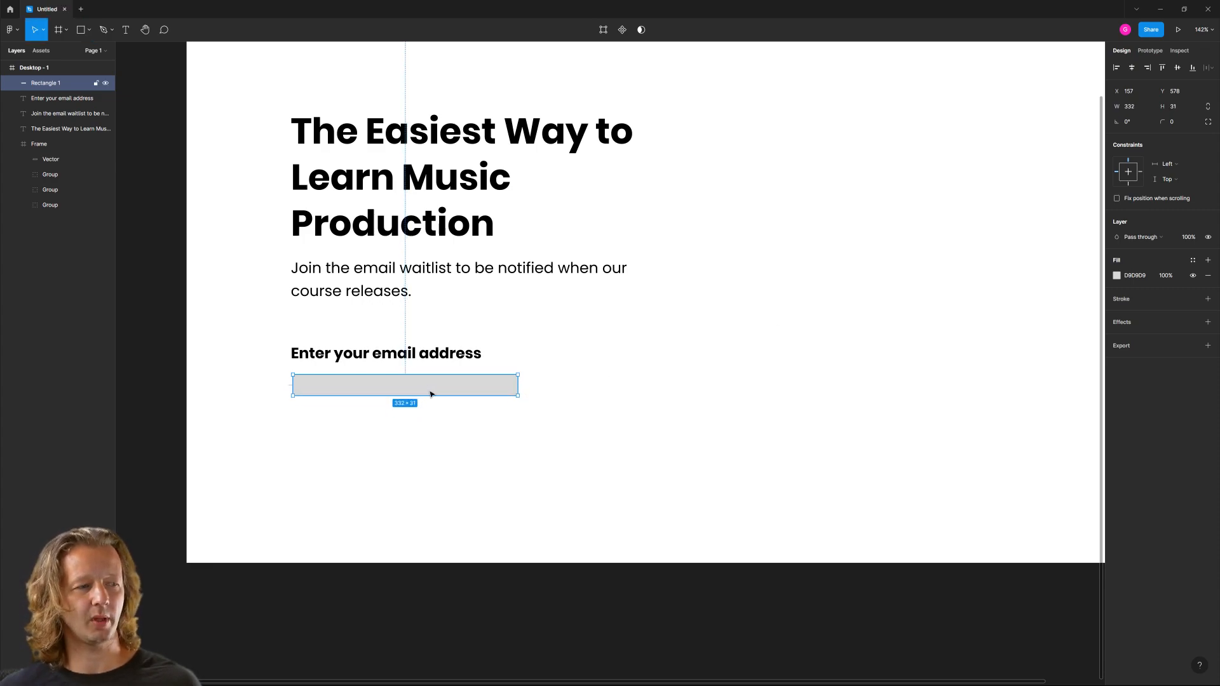
{"action": "key", "text": "ctrl+z"}
{"action": "left_click", "coordinate": [621, 422]}
Remove the rectangle's fill and add an inside stroke of weight 1.
{"action": "left_click", "coordinate": [490, 398]}
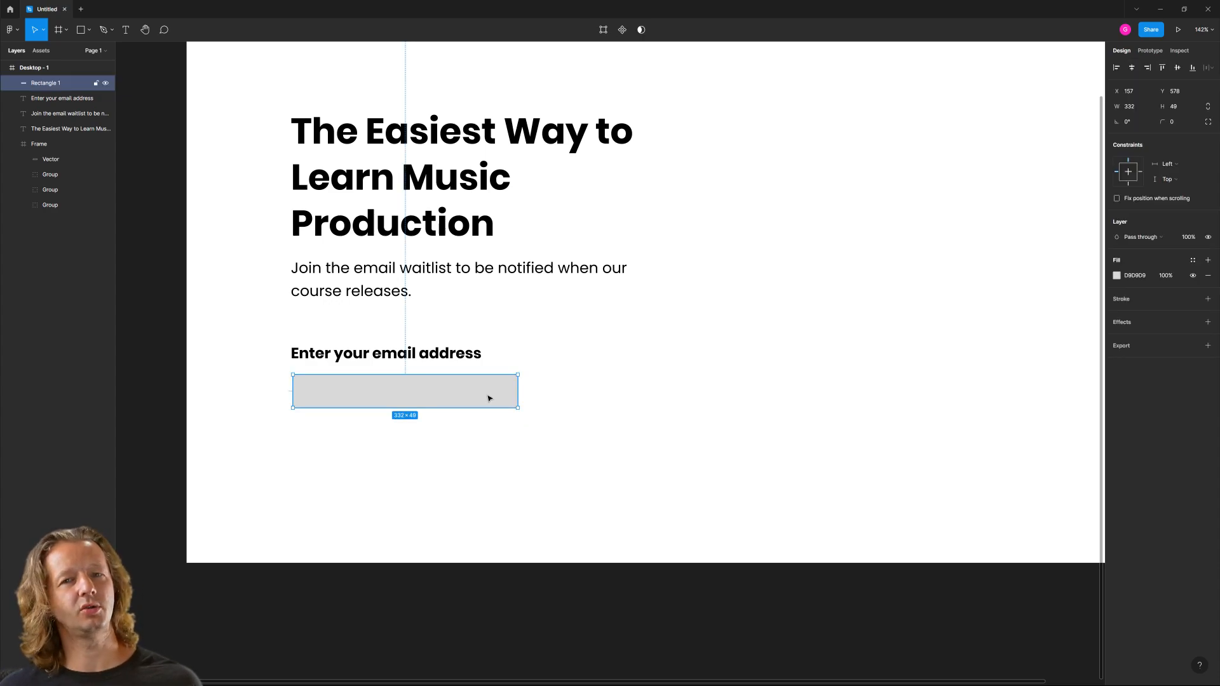
{"action": "left_click", "coordinate": [1117, 277]}
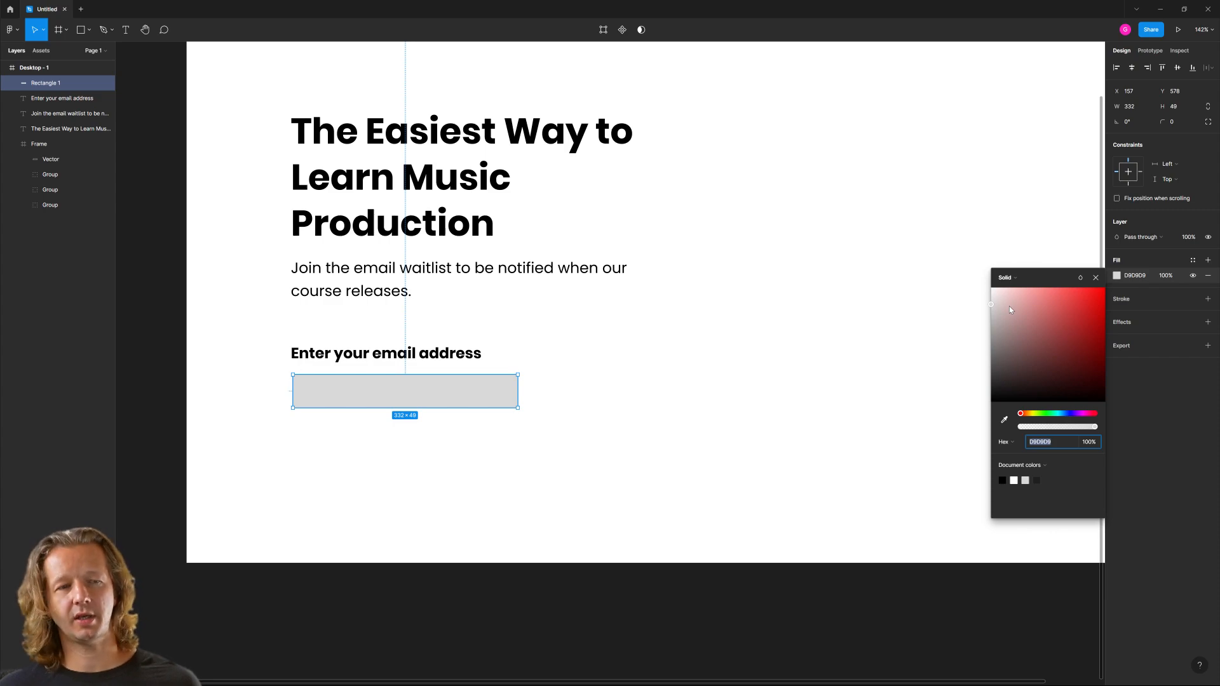
{"action": "left_click", "coordinate": [1207, 275]}
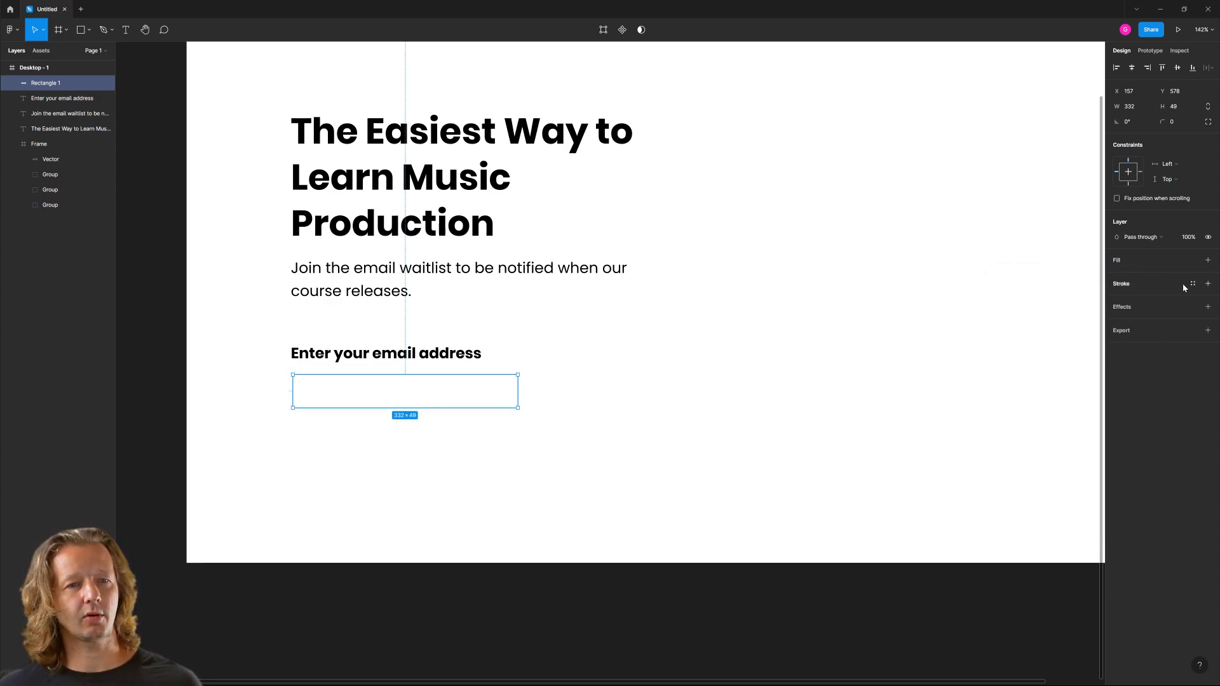
{"action": "left_click", "coordinate": [1207, 283]}
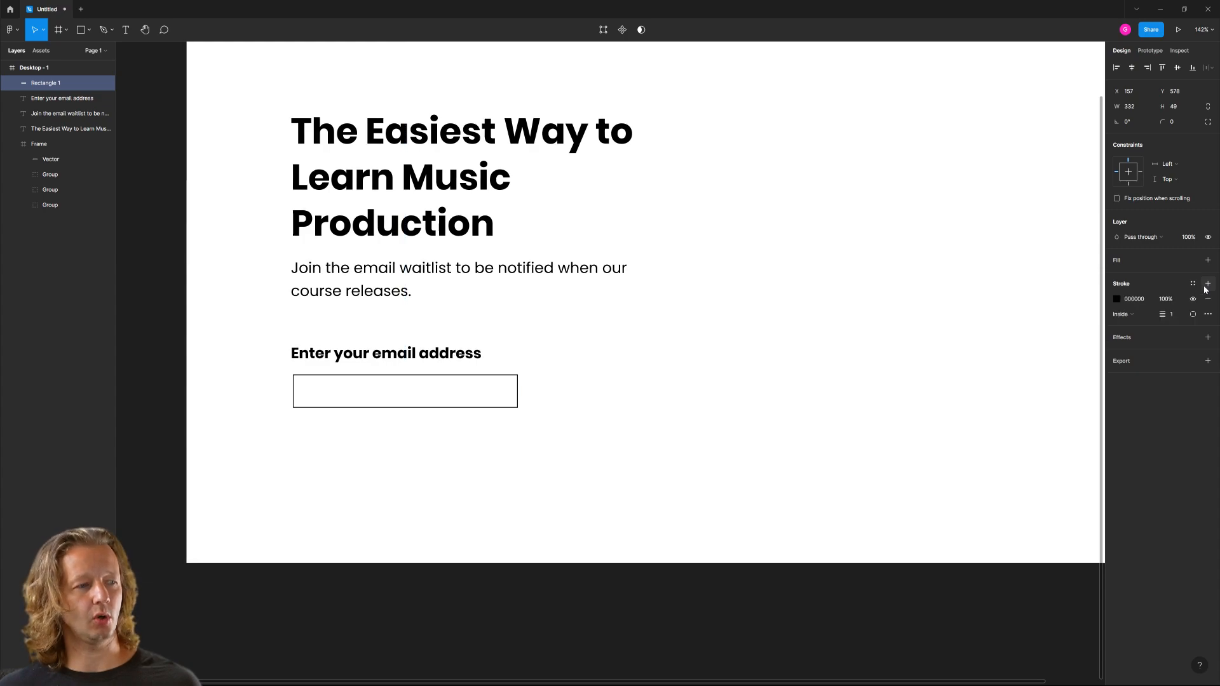
Change the rectangle's stroke colour to grey 939393.
{"action": "left_click", "coordinate": [1116, 299]}
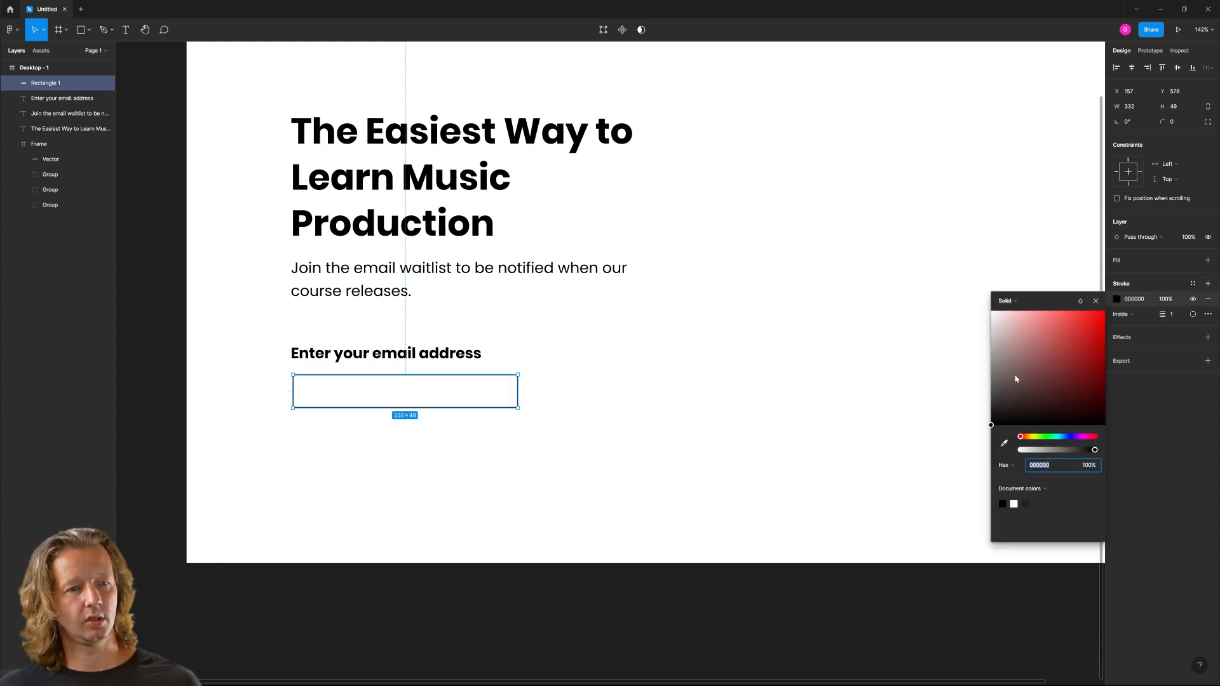
{"action": "type", "text": "6C6C6C"}
{"action": "key", "text": "Return"}
{"action": "mouse_move", "coordinate": [906, 383]}
{"action": "left_mouse_down"}
{"action": "mouse_move", "coordinate": [836, 330]}
{"action": "mouse_move", "coordinate": [818, 366]}
{"action": "left_mouse_up"}
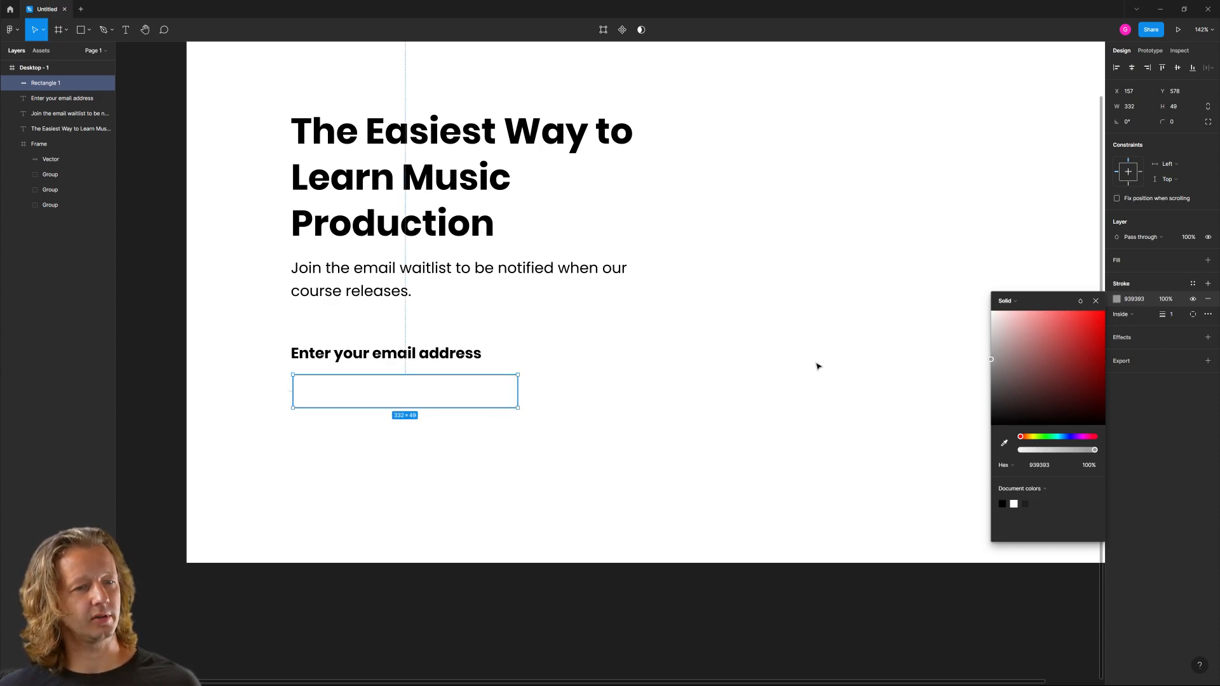
{"action": "left_click", "coordinate": [664, 378]}
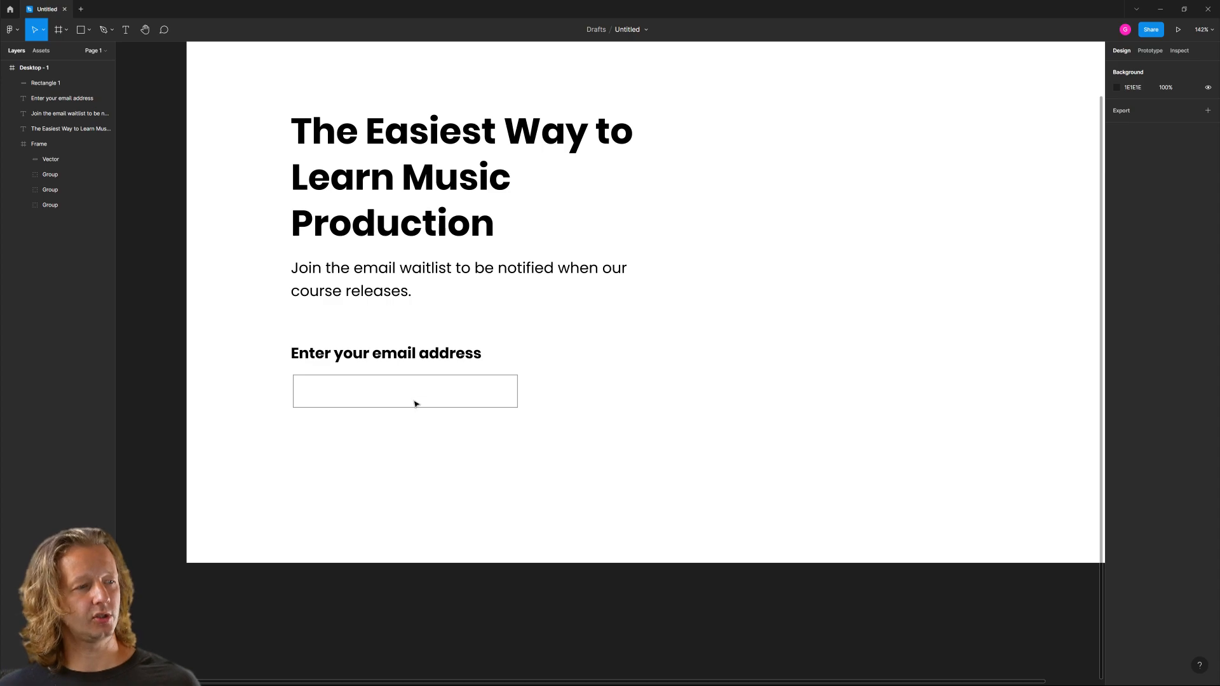
Round the email field rectangle's corners with a radius of 3.
{"action": "left_click", "coordinate": [519, 393]}
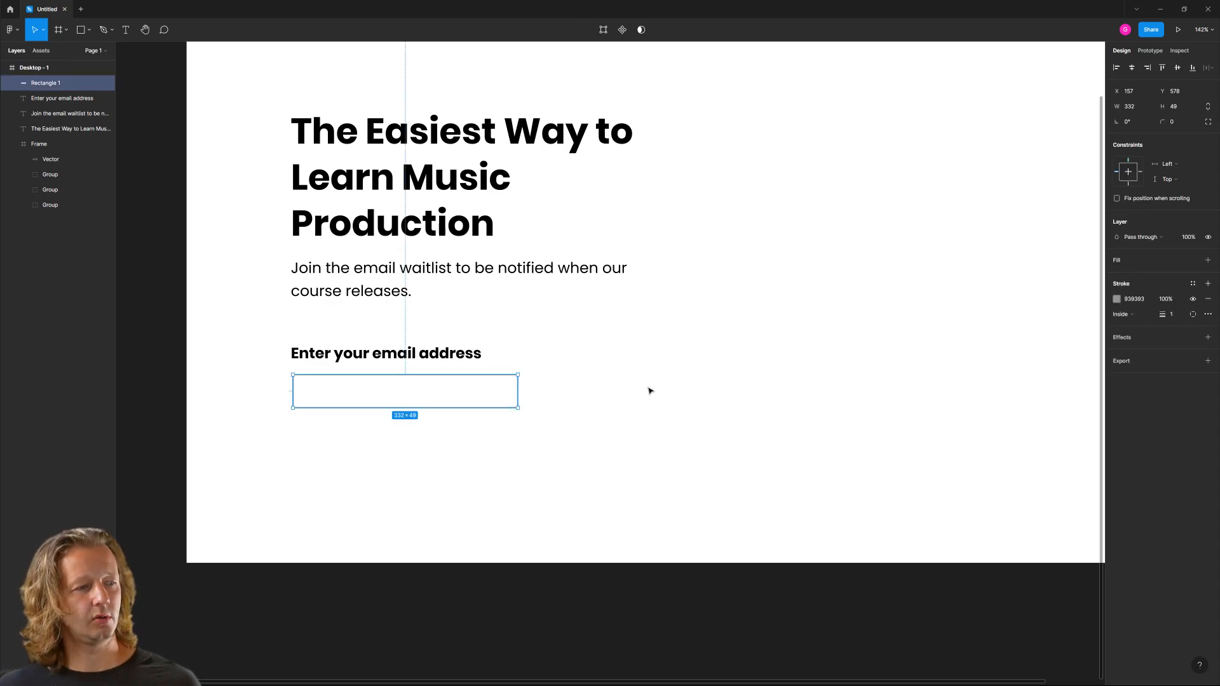
{"action": "type", "text": "5"}
{"action": "key", "text": "Return"}
{"action": "left_click", "coordinate": [1180, 129]}
{"action": "type", "text": "3"}
{"action": "key", "text": "Return"}
{"action": "left_click", "coordinate": [711, 450]}
{"action": "left_click_drag", "start_coordinate": [592, 384], "coordinate": [453, 407]}
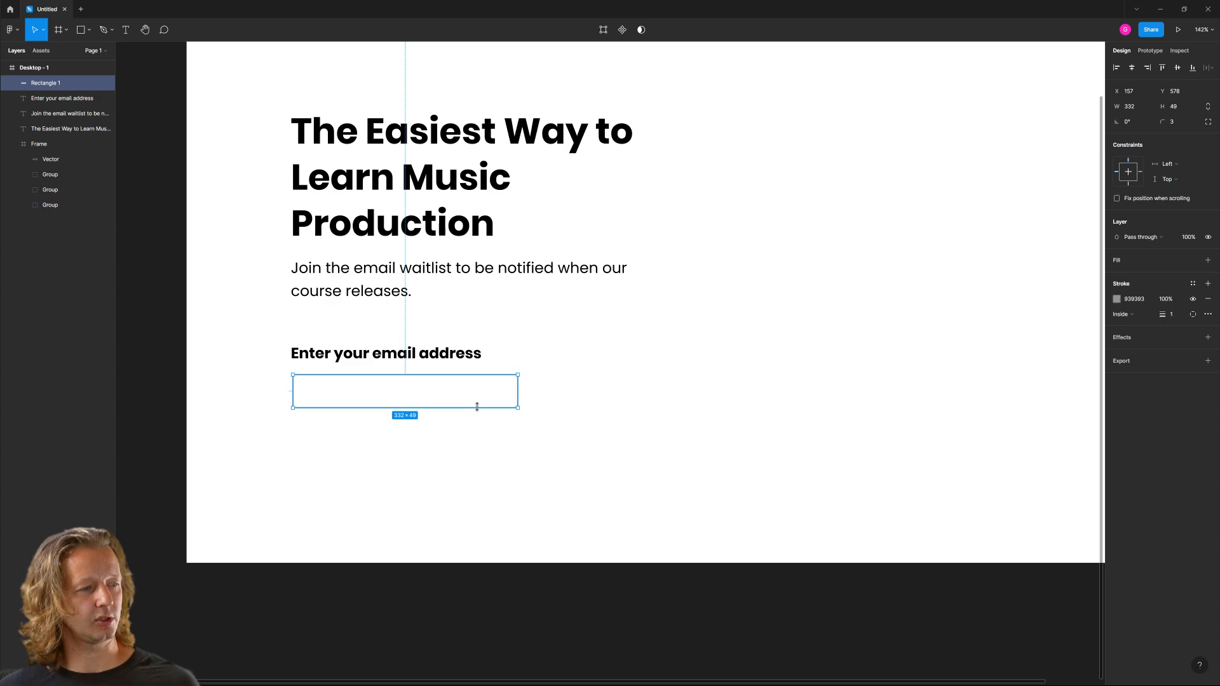
Duplicate the email field rectangle, place the copy just to the right of it, and narrow the copy to a width of about 145.
{"action": "key", "text": "ctrl+d"}
{"action": "left_click_drag", "start_coordinate": [508, 394], "coordinate": [623, 394]}
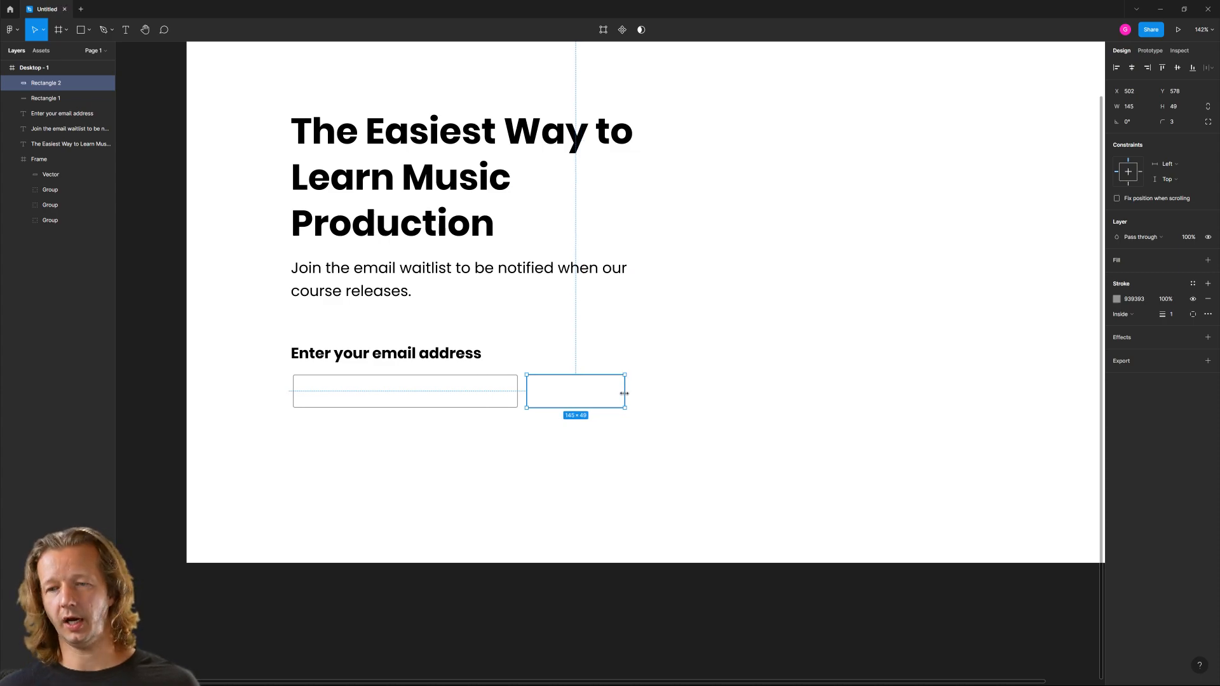
{"action": "left_click", "coordinate": [645, 471]}
{"action": "left_click", "coordinate": [626, 394]}
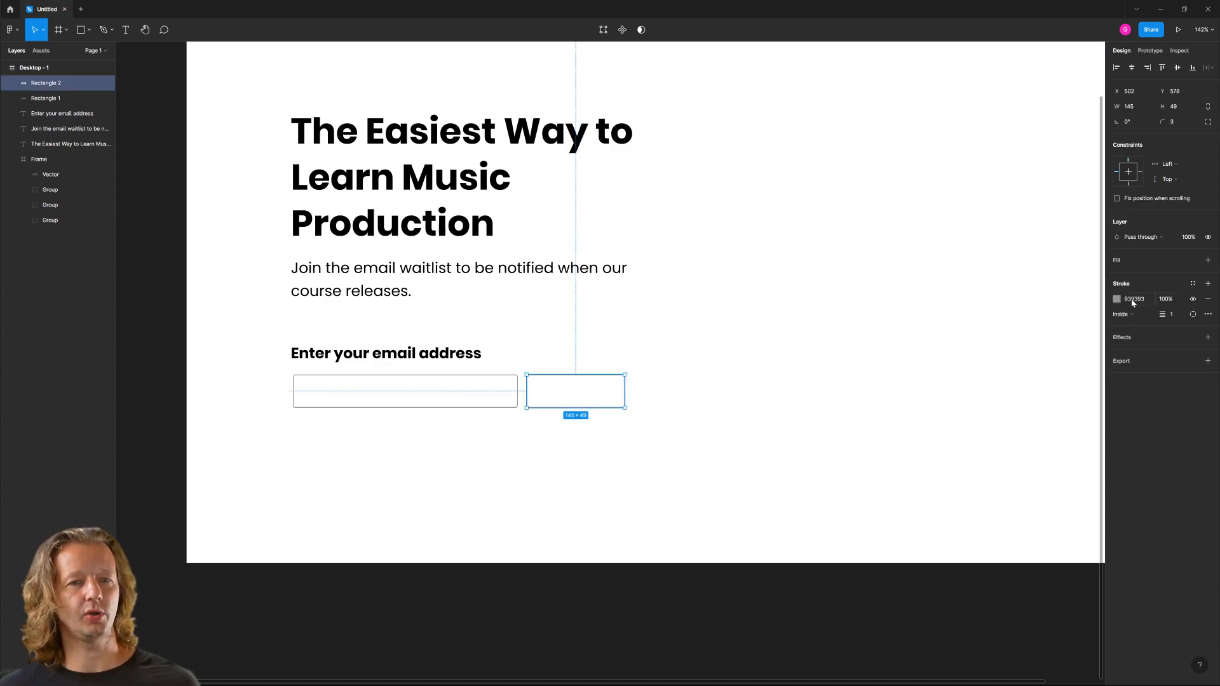
Remove the duplicated rectangle's stroke and give it a solid black 000000 fill.
{"action": "left_click", "coordinate": [1207, 299]}
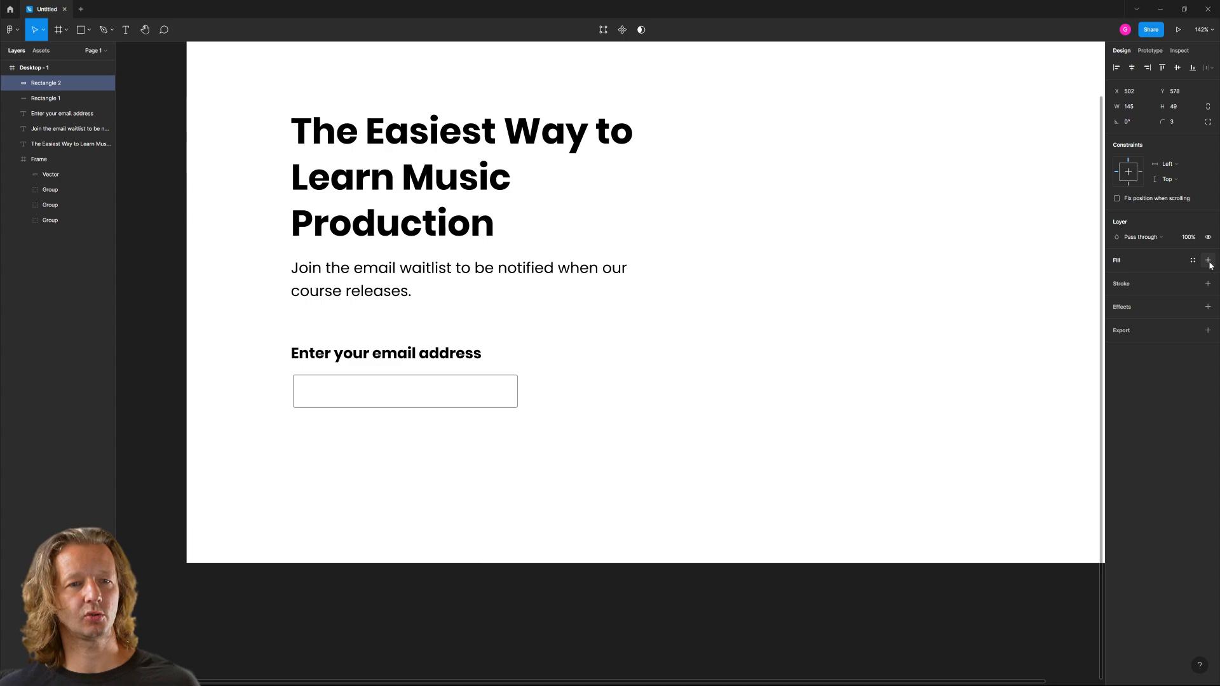
{"action": "left_click", "coordinate": [1207, 261]}
{"action": "left_click", "coordinate": [1118, 281]}
{"action": "left_click", "coordinate": [1117, 276]}
{"action": "left_click_drag", "start_coordinate": [1067, 322], "coordinate": [973, 414]}
{"action": "left_click", "coordinate": [734, 362]}
{"action": "scroll", "coordinate": [729, 346], "scroll_direction": "down", "scroll_amount": 2}
{"action": "scroll", "coordinate": [733, 327], "scroll_direction": "down", "scroll_amount": 1}
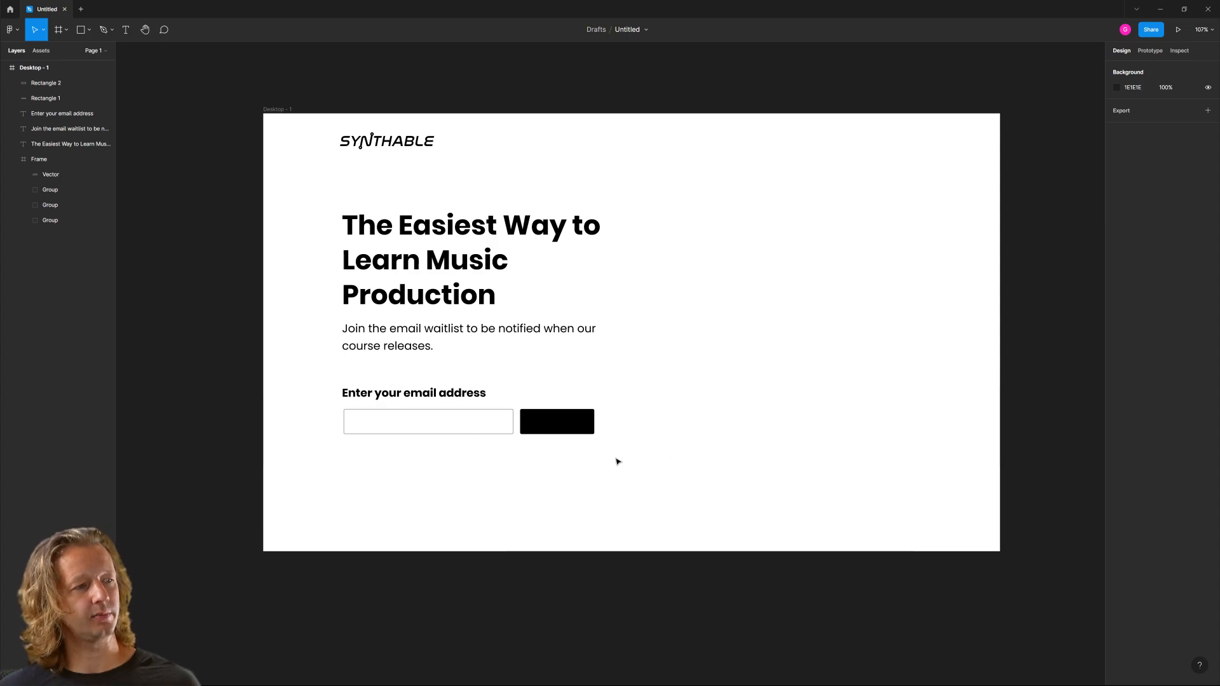
Add the white text "Join list" on the black rectangle and centre it on the rectangle.
{"action": "scroll", "coordinate": [490, 439], "scroll_direction": "up", "scroll_amount": 4}
{"action": "left_click", "coordinate": [596, 413]}
{"action": "left_click", "coordinate": [150, 133]}
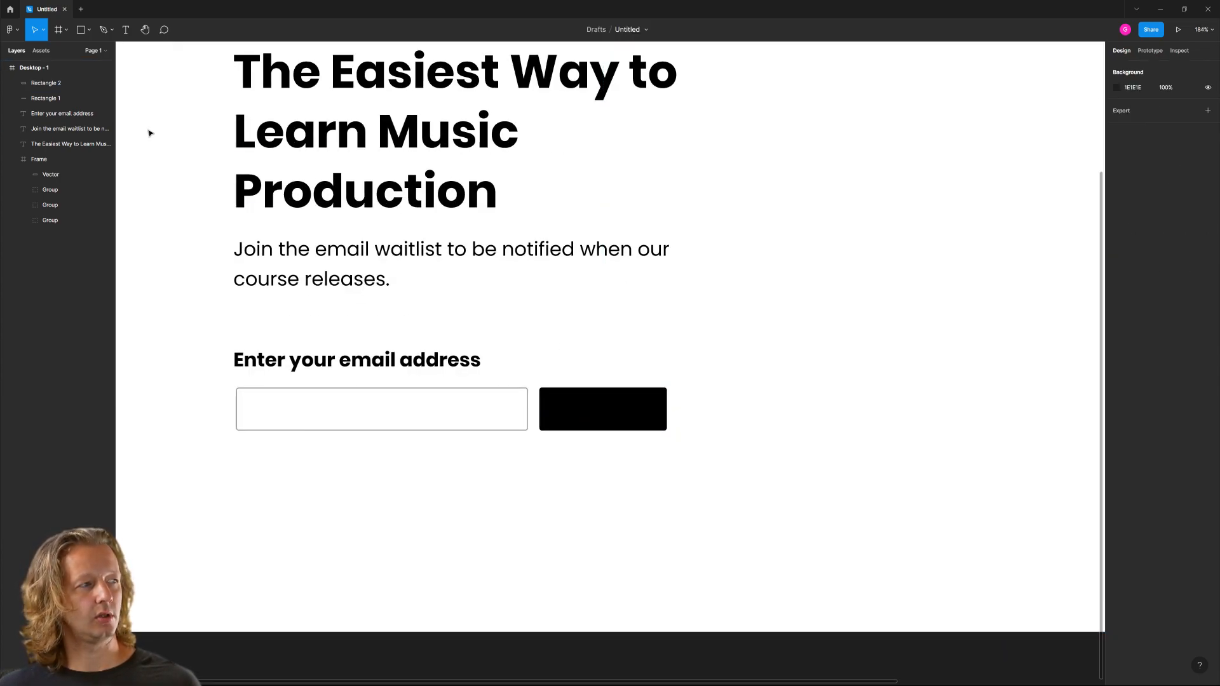
{"action": "left_click", "coordinate": [125, 29]}
{"action": "left_click", "coordinate": [581, 410]}
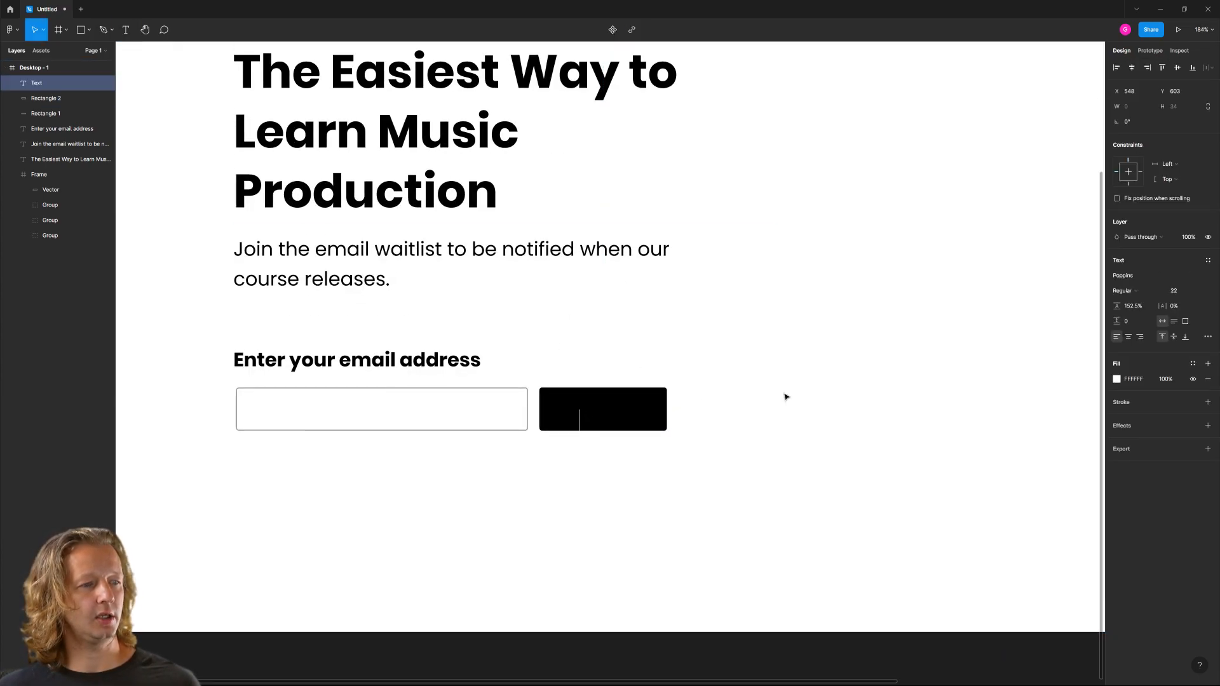
{"action": "type", "text": "Join list"}
{"action": "key", "text": "Escape"}
{"action": "left_click_drag", "start_coordinate": [606, 426], "coordinate": [592, 411]}
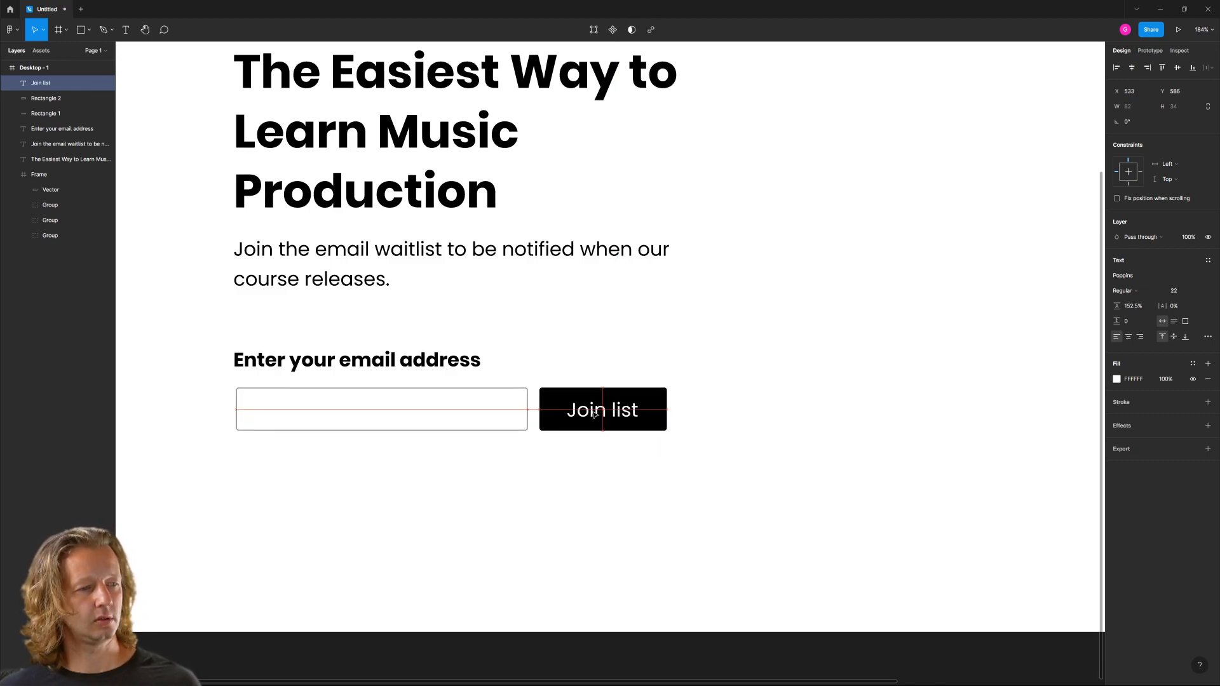
{"action": "left_click", "coordinate": [716, 425]}
{"action": "left_click", "coordinate": [600, 413]}
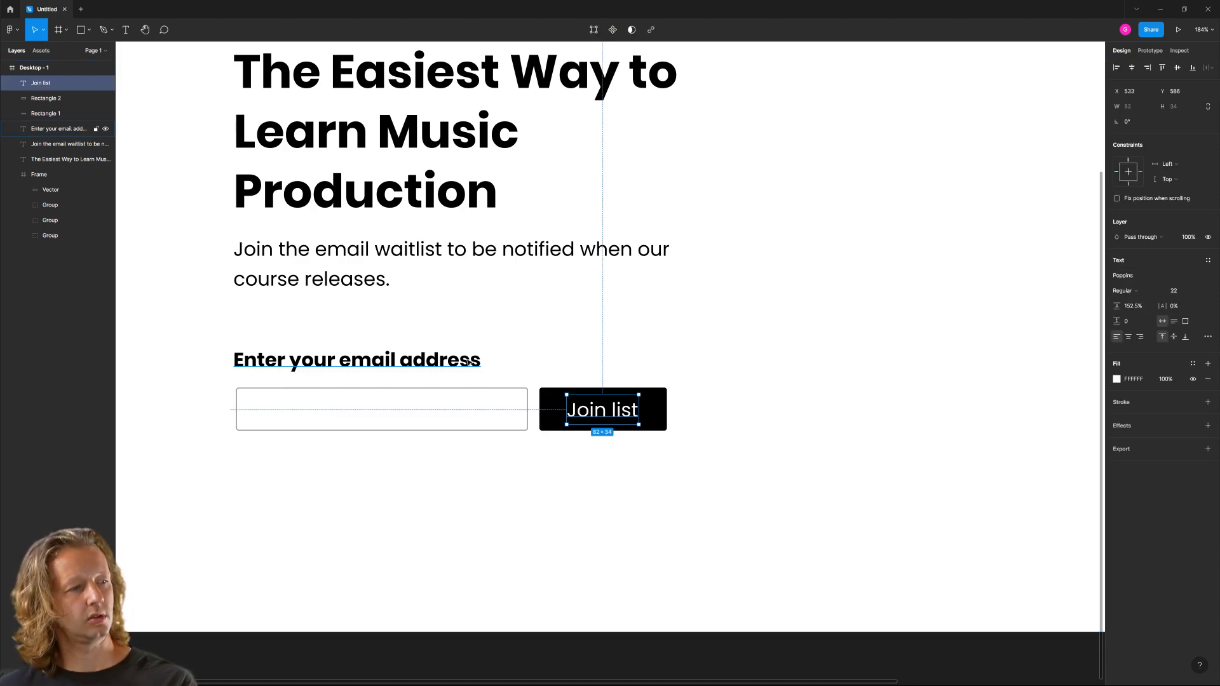
Set the font size of the "Enter your email address" label to 18.
{"action": "left_click", "coordinate": [304, 361]}
{"action": "left_click", "coordinate": [1176, 291]}
{"action": "type", "text": "18"}
{"action": "key", "text": "Return"}
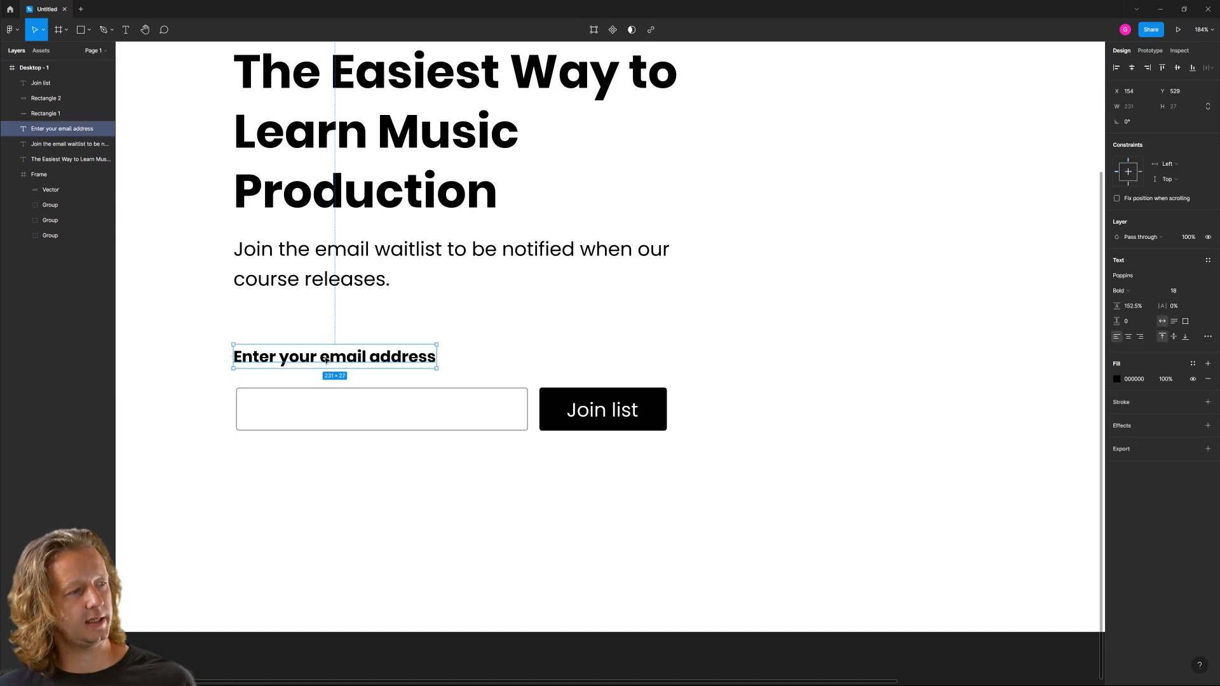
Nudge the email label down closer to the field and slightly right to align with the field's left edge.
{"action": "key", "text": "Down"}
{"action": "key", "text": "Down"}
{"action": "key", "text": "Down"}
{"action": "key", "text": "Down"}
{"action": "key", "text": "Down"}
{"action": "key", "text": "Down"}
{"action": "key", "text": "Down"}
{"action": "key", "text": "Down"}
{"action": "key", "text": "Right"}
{"action": "key", "text": "Right"}
{"action": "key", "text": "Down"}
{"action": "key", "text": "Down"}
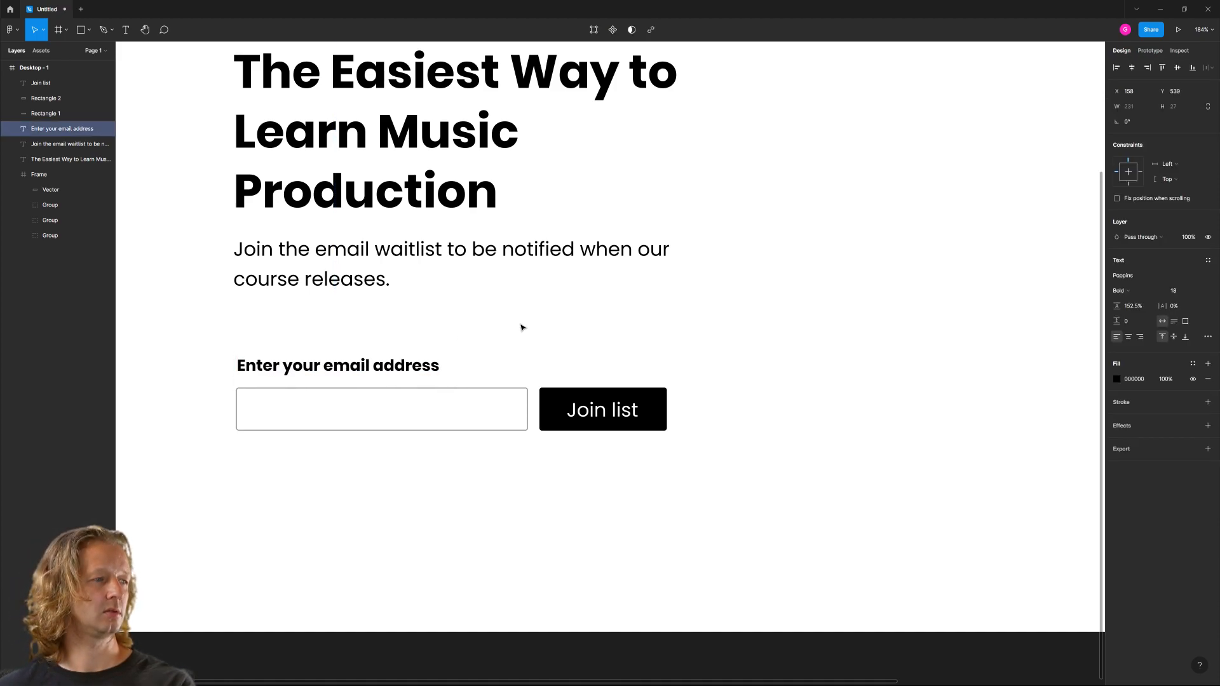
{"action": "left_click", "coordinate": [789, 336]}
Make the "Join list" button text Bold and set its font size to 18.
{"action": "left_click", "coordinate": [623, 413]}
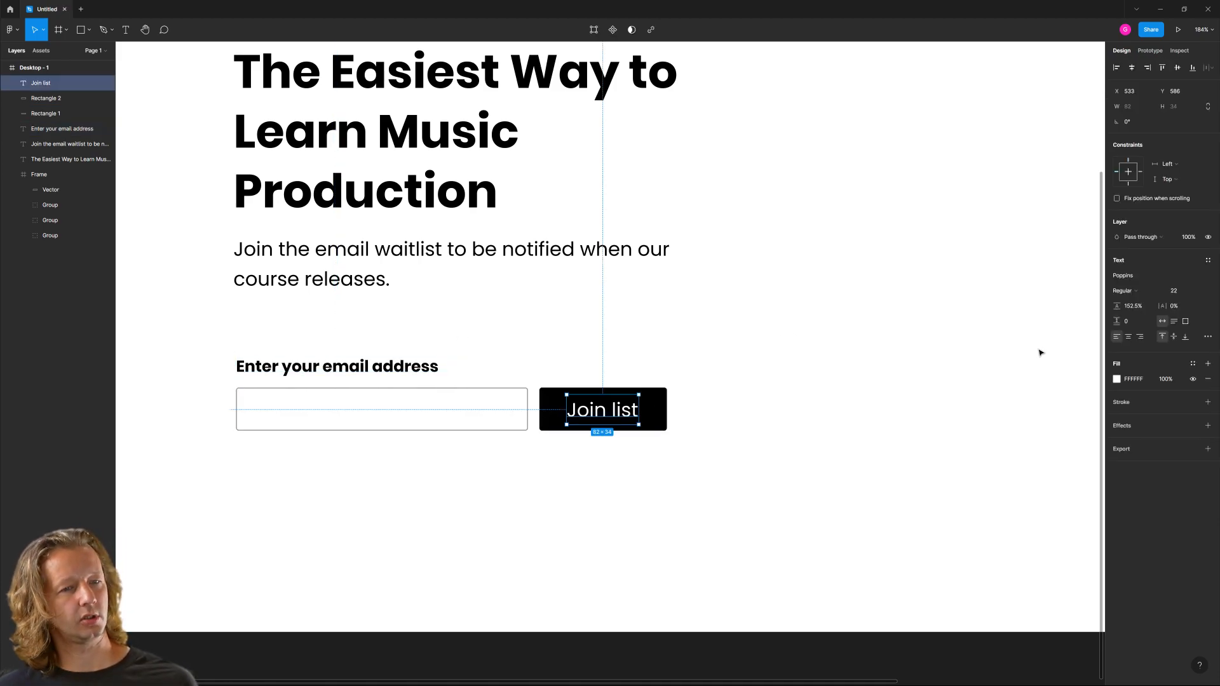
{"action": "left_click", "coordinate": [1155, 295]}
{"action": "left_click", "coordinate": [1143, 327]}
{"action": "left_click", "coordinate": [871, 346]}
{"action": "left_click", "coordinate": [613, 411]}
{"action": "left_click", "coordinate": [1178, 290]}
{"action": "type", "text": "20"}
{"action": "key", "text": "Return"}
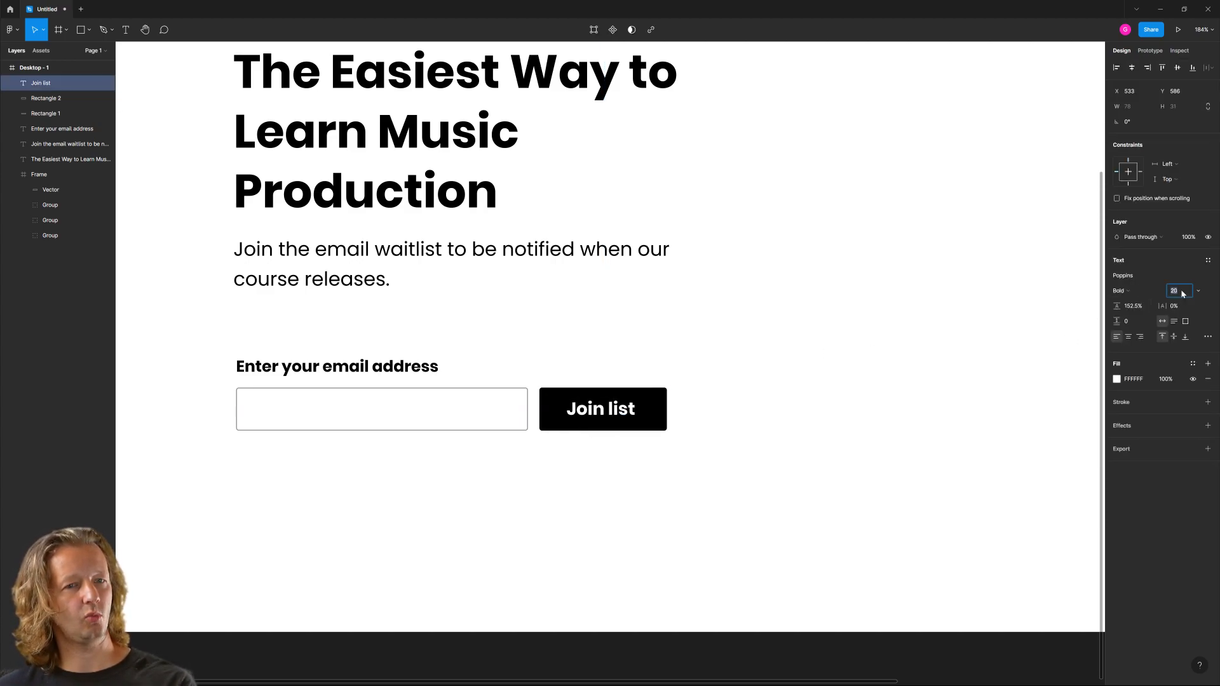
{"action": "key", "text": "Down"}
{"action": "key", "text": "Down"}
Re-centre the "Join list" text on the black button rectangle.
{"action": "left_click", "coordinate": [737, 405]}
{"action": "left_click_drag", "start_coordinate": [597, 413], "coordinate": [600, 415]}
{"action": "left_click", "coordinate": [751, 408]}
{"action": "left_click", "coordinate": [606, 410]}
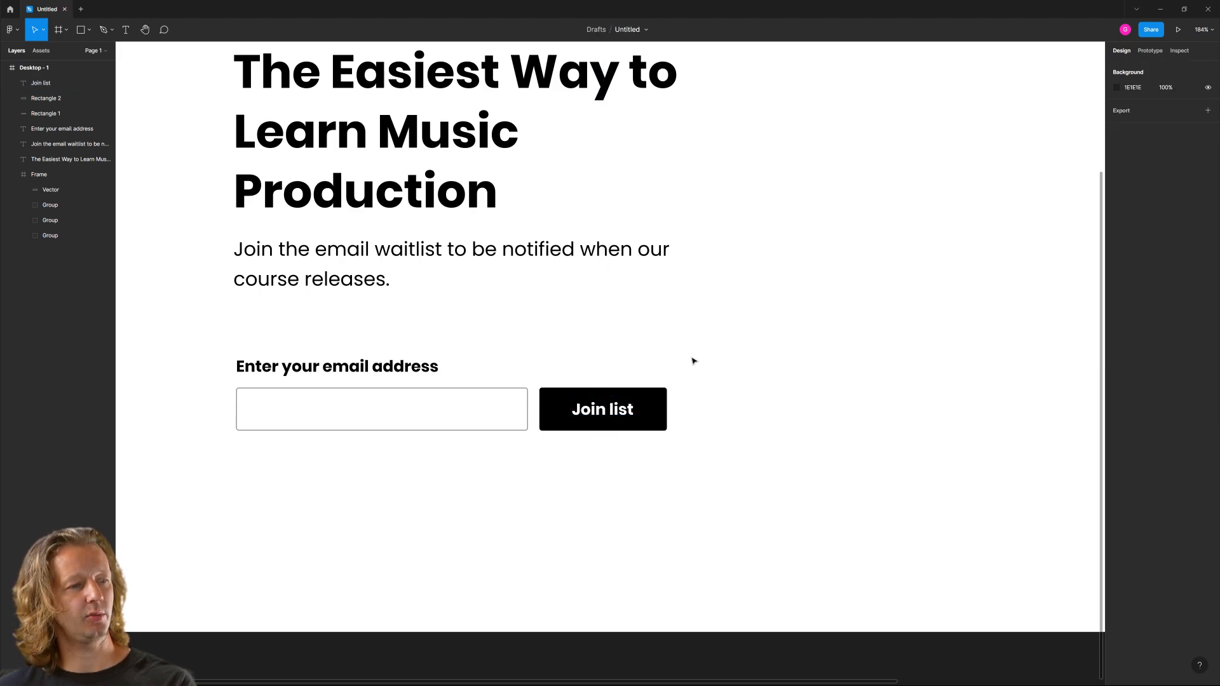
Wrap the "Join list" text and its black rectangle together in an auto layout frame.
{"action": "left_click_drag", "start_coordinate": [688, 356], "coordinate": [580, 452]}
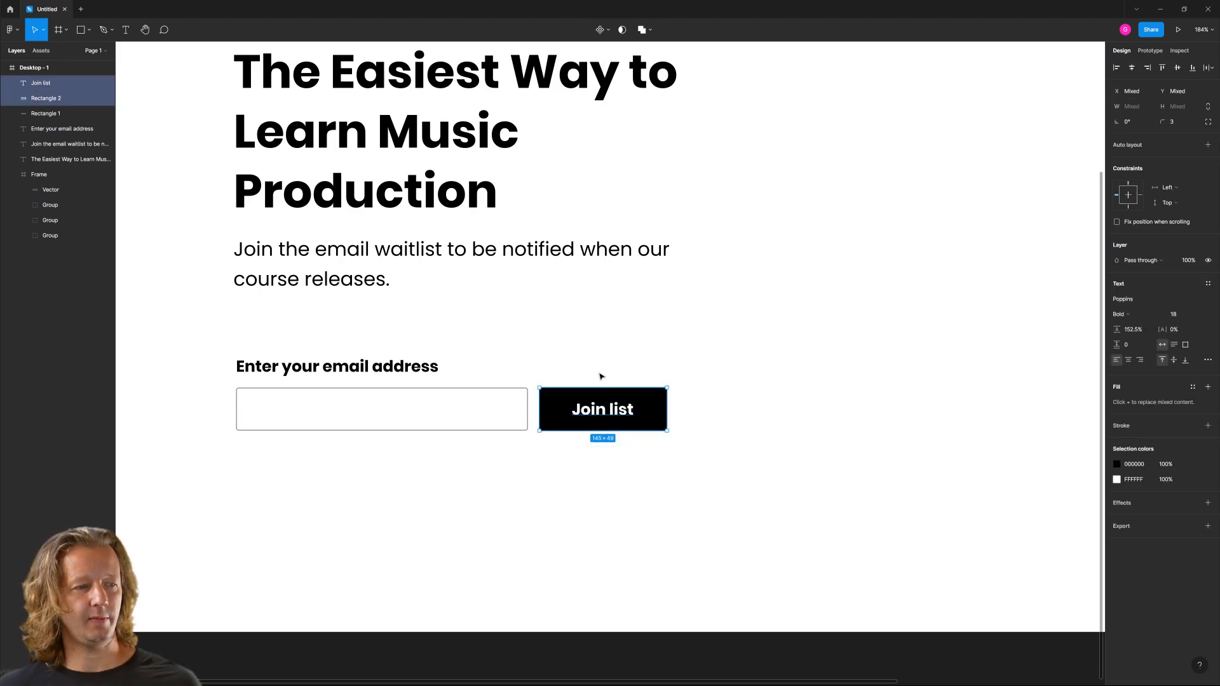
{"action": "left_click_drag", "start_coordinate": [722, 361], "coordinate": [591, 452]}
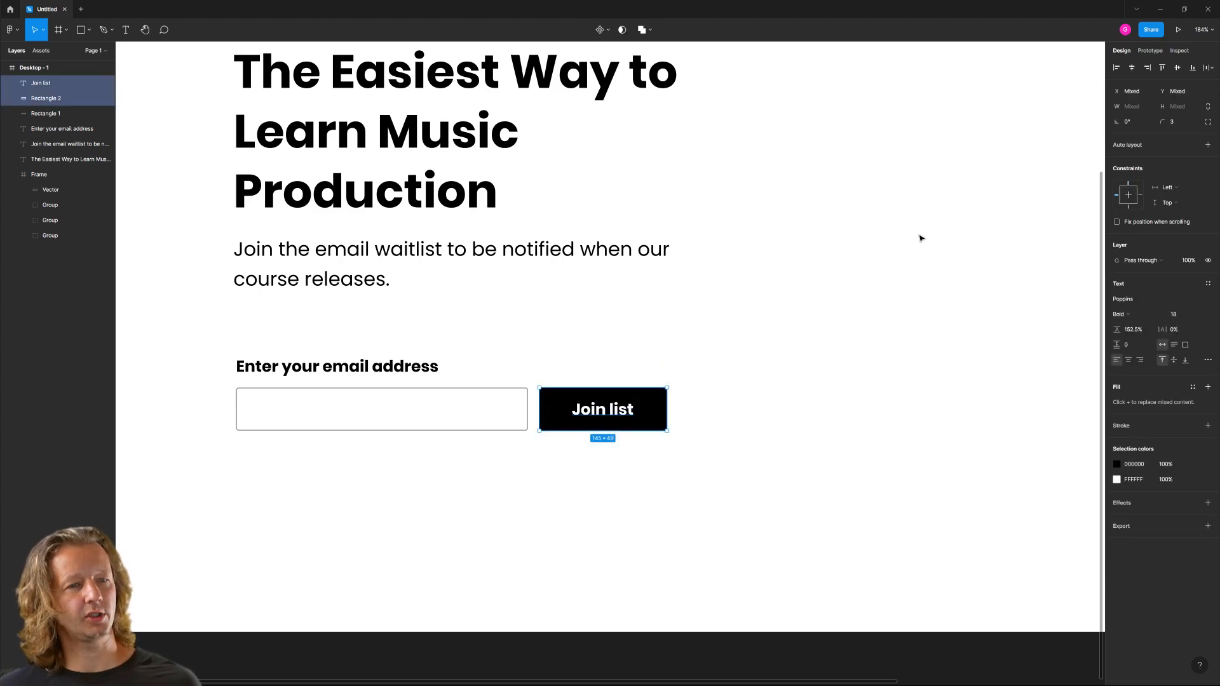
{"action": "left_click", "coordinate": [1207, 144]}
{"action": "left_click", "coordinate": [1171, 217]}
Try enlarging the auto layout button from its lower corner and undo the change.
{"action": "left_click_drag", "start_coordinate": [669, 431], "coordinate": [784, 494]}
{"action": "key", "text": "ctrl+z"}
{"action": "left_click", "coordinate": [843, 403]}
Make the email field and the "Join list" button slightly taller together, keeping their heights equal.
{"action": "scroll", "coordinate": [546, 347], "scroll_direction": "down", "scroll_amount": 3}
{"action": "scroll", "coordinate": [534, 349], "scroll_direction": "up", "scroll_amount": 2}
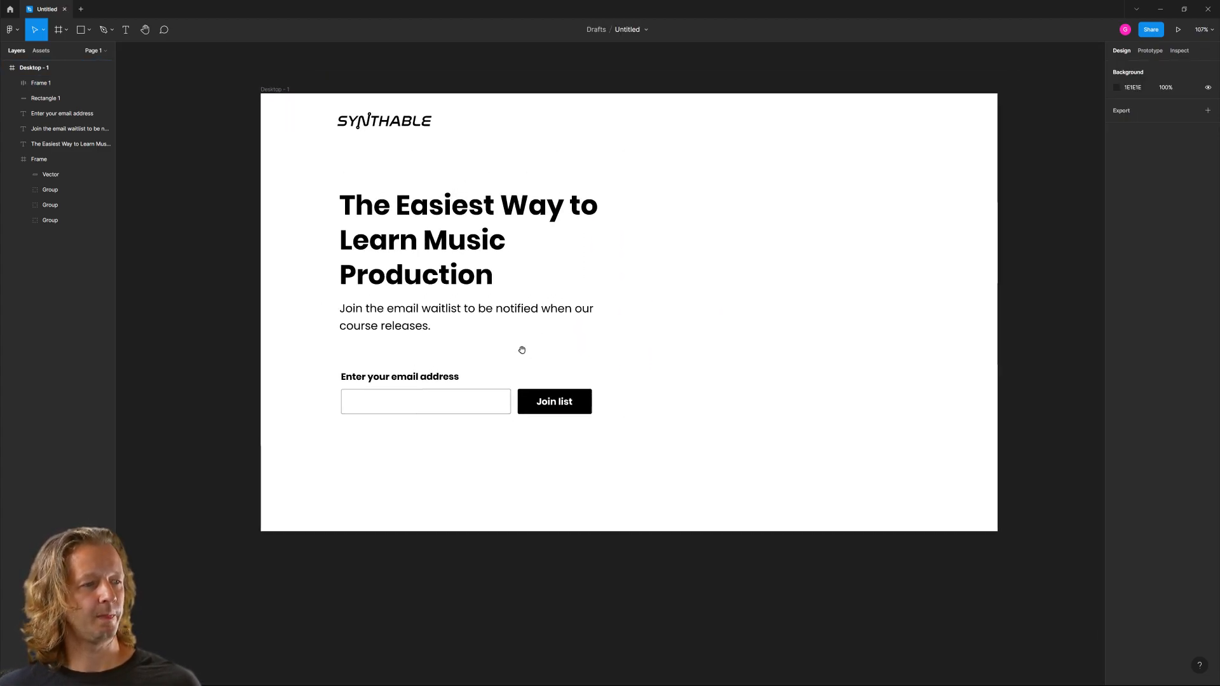
{"action": "scroll", "coordinate": [546, 348], "scroll_direction": "left", "scroll_amount": 4}
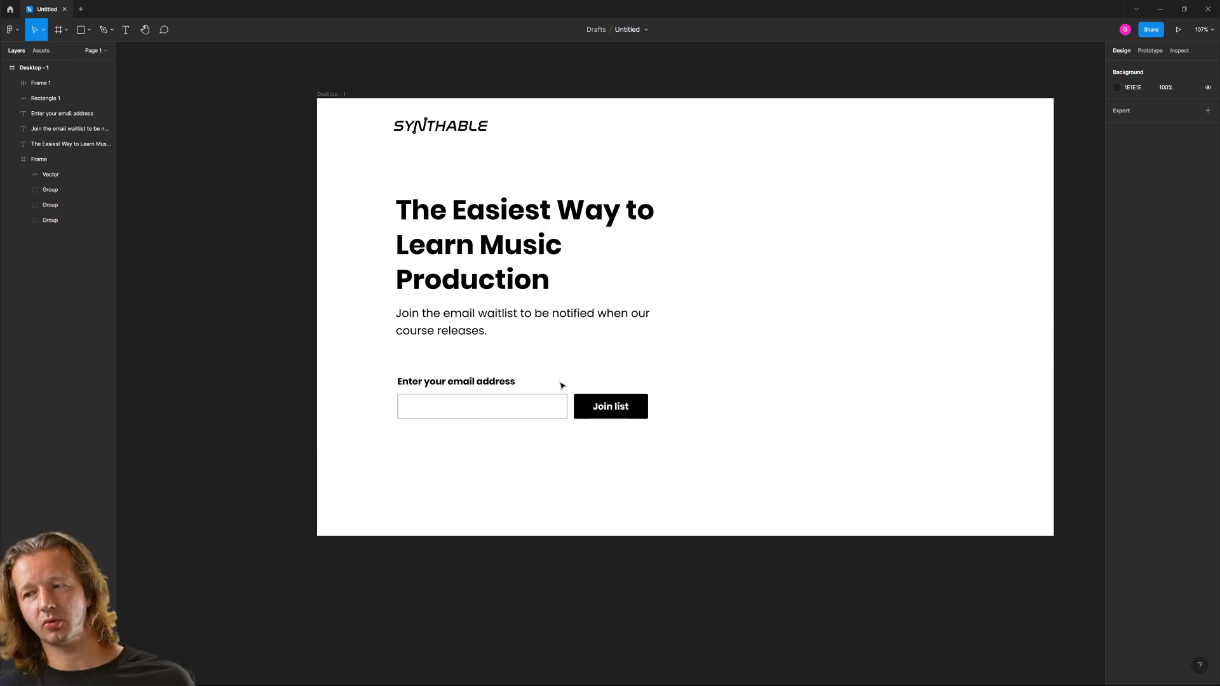
{"action": "scroll", "coordinate": [518, 416], "scroll_direction": "up", "scroll_amount": 3}
{"action": "left_click_drag", "start_coordinate": [740, 451], "coordinate": [543, 425]}
{"action": "left_click", "coordinate": [629, 507]}
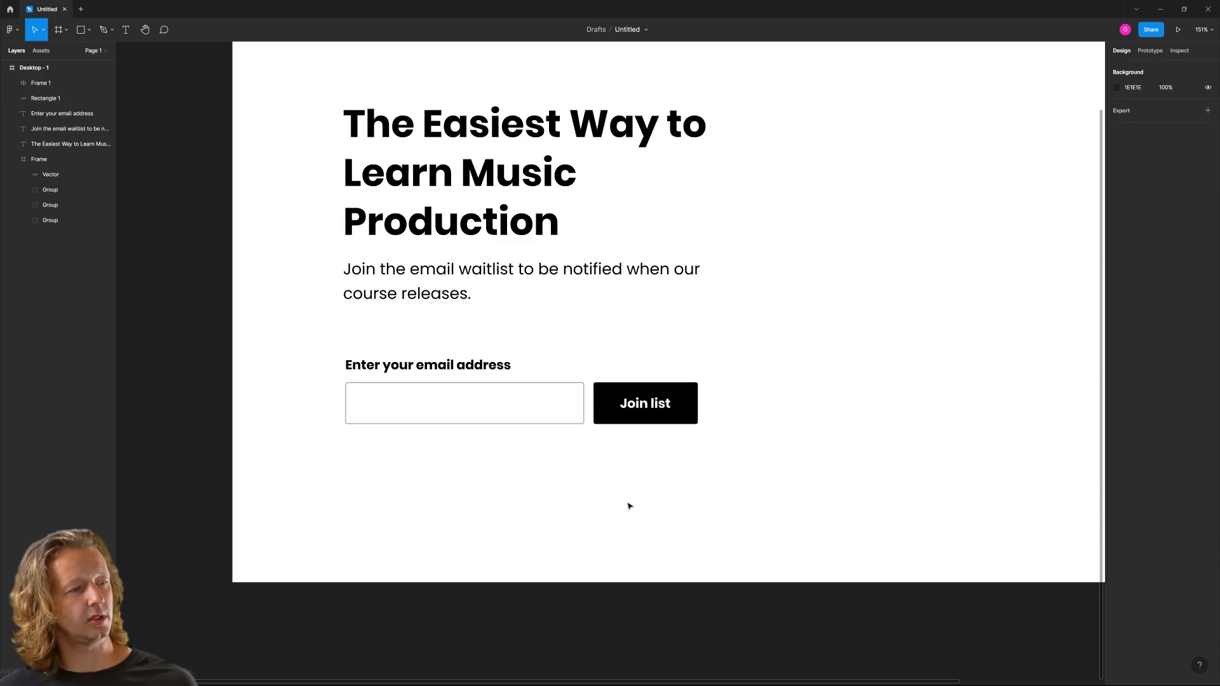
{"action": "scroll", "coordinate": [626, 497], "scroll_direction": "down", "scroll_amount": 3}
{"action": "scroll", "coordinate": [614, 499], "scroll_direction": "down", "scroll_amount": 1}
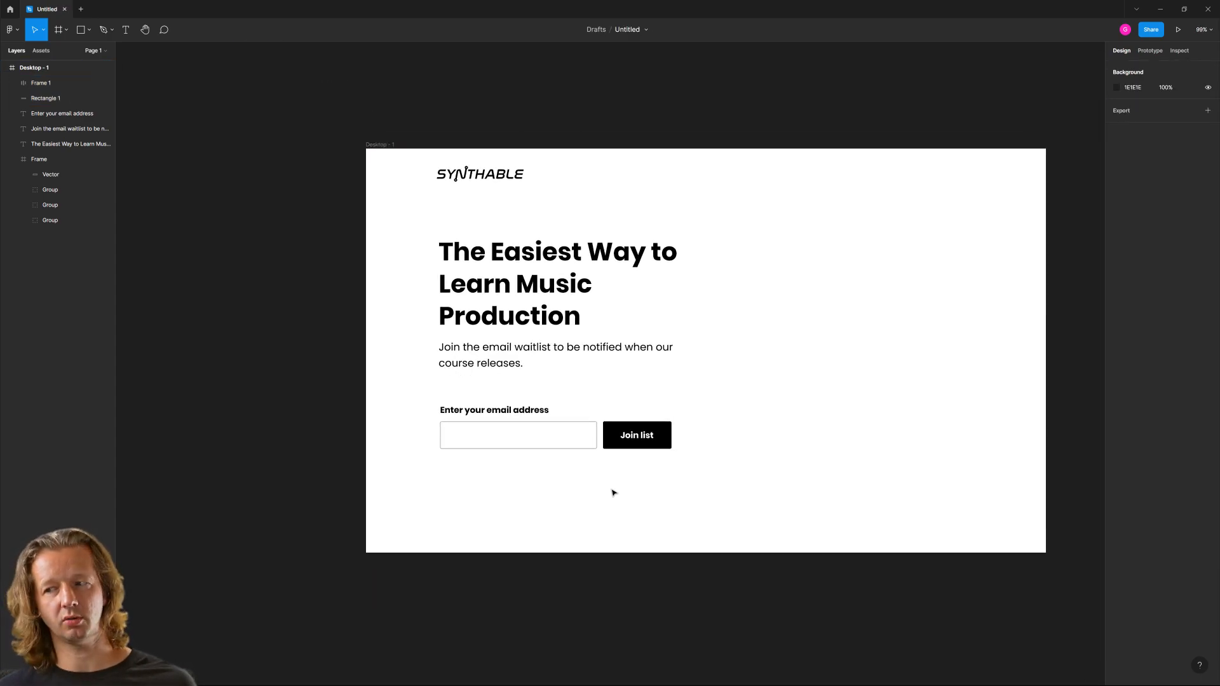
Duplicate the "Enter your email address" label directly below the email field, keeping it left-aligned.
{"action": "scroll", "coordinate": [484, 444], "scroll_direction": "up", "scroll_amount": 4}
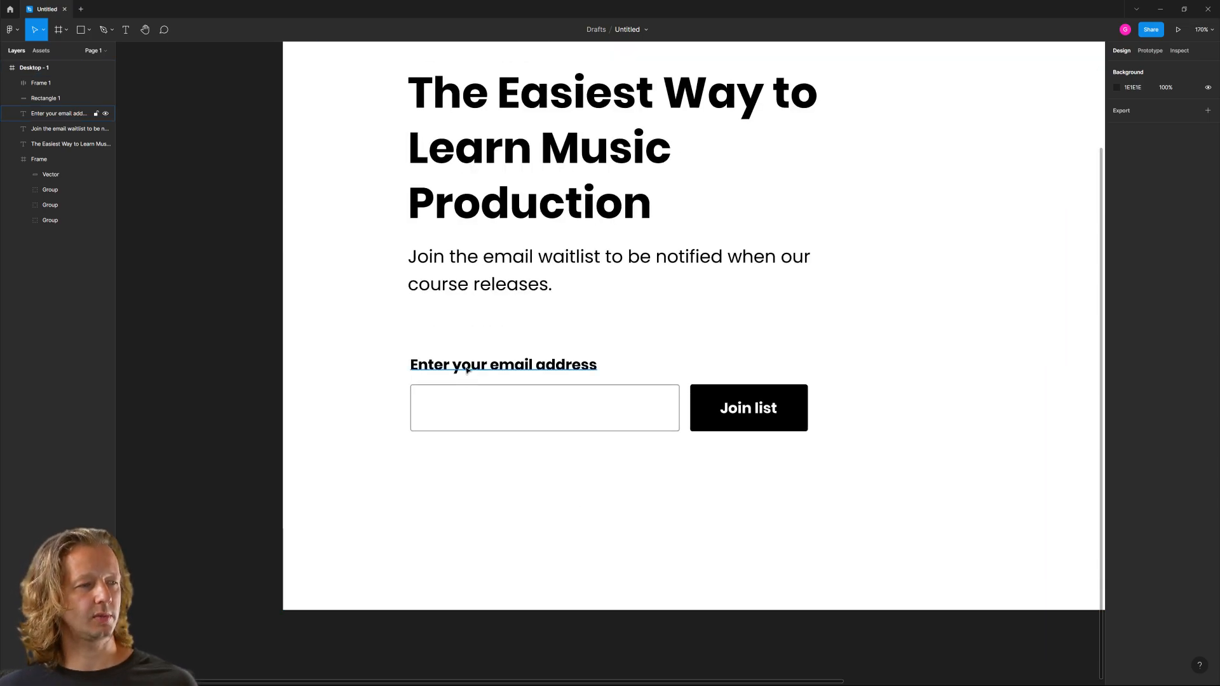
{"action": "left_click", "coordinate": [490, 367]}
{"action": "left_click_drag", "start_coordinate": [489, 367], "coordinate": [489, 457]}
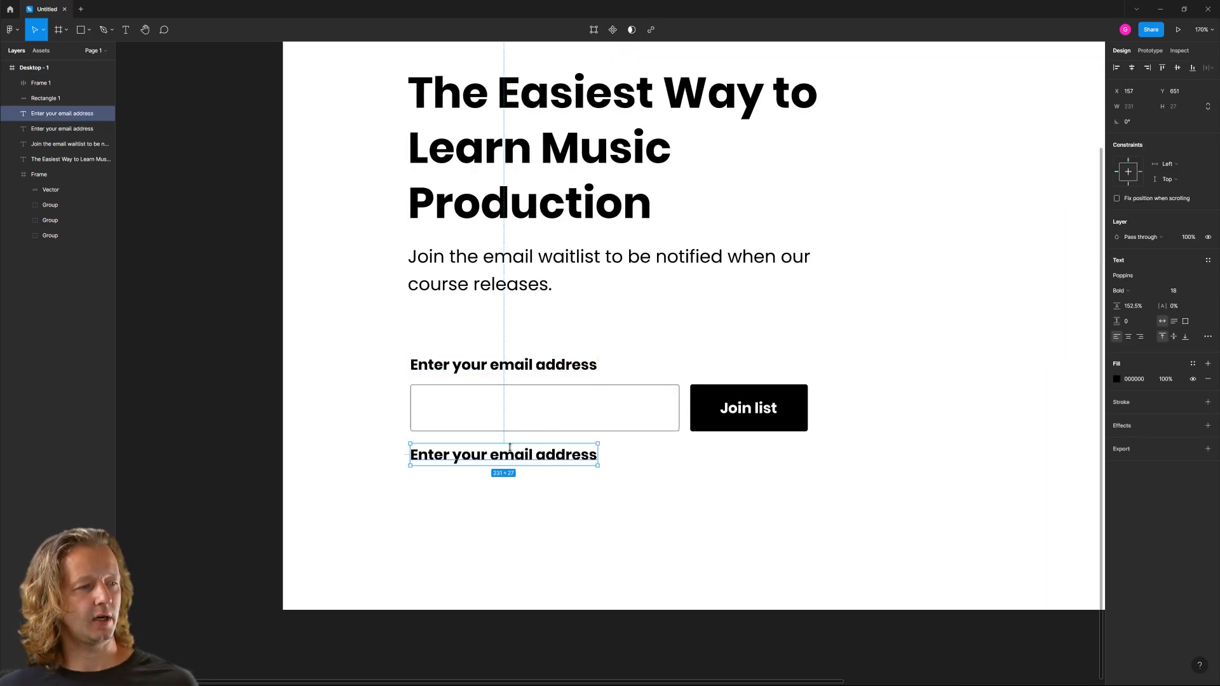
Replace the duplicated label's text with "By joining this list, you agree to our terms".
{"action": "double_click", "coordinate": [510, 456]}
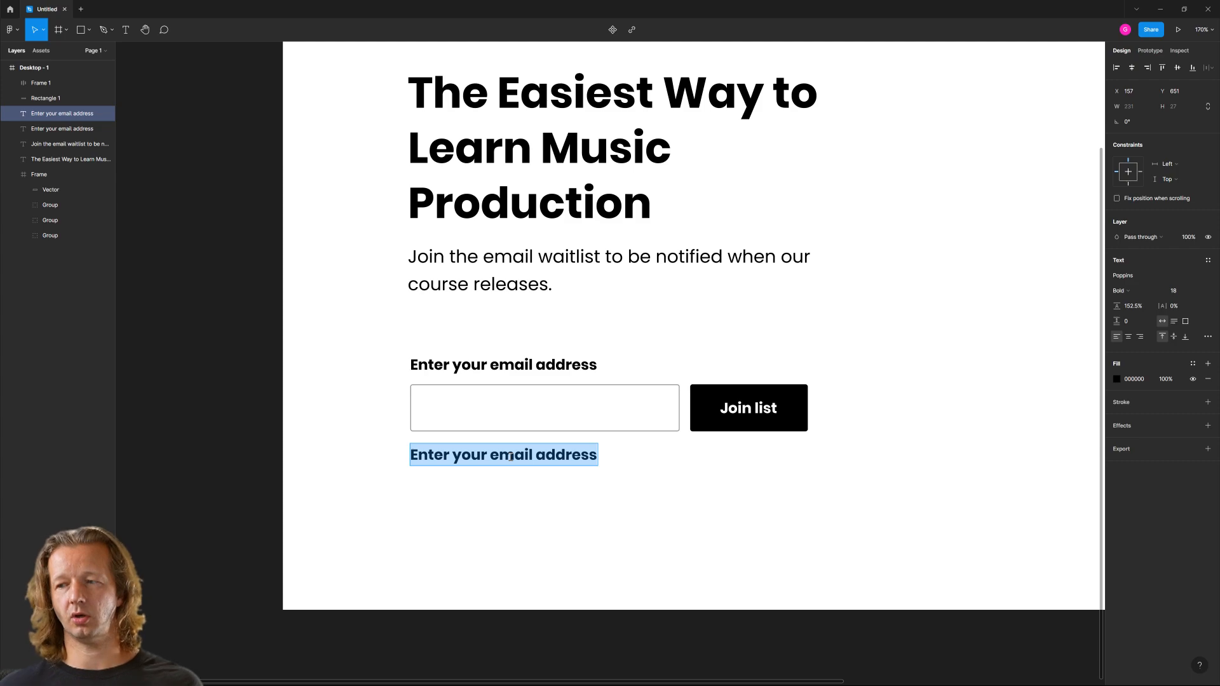
{"action": "type", "text": "By joiin"}
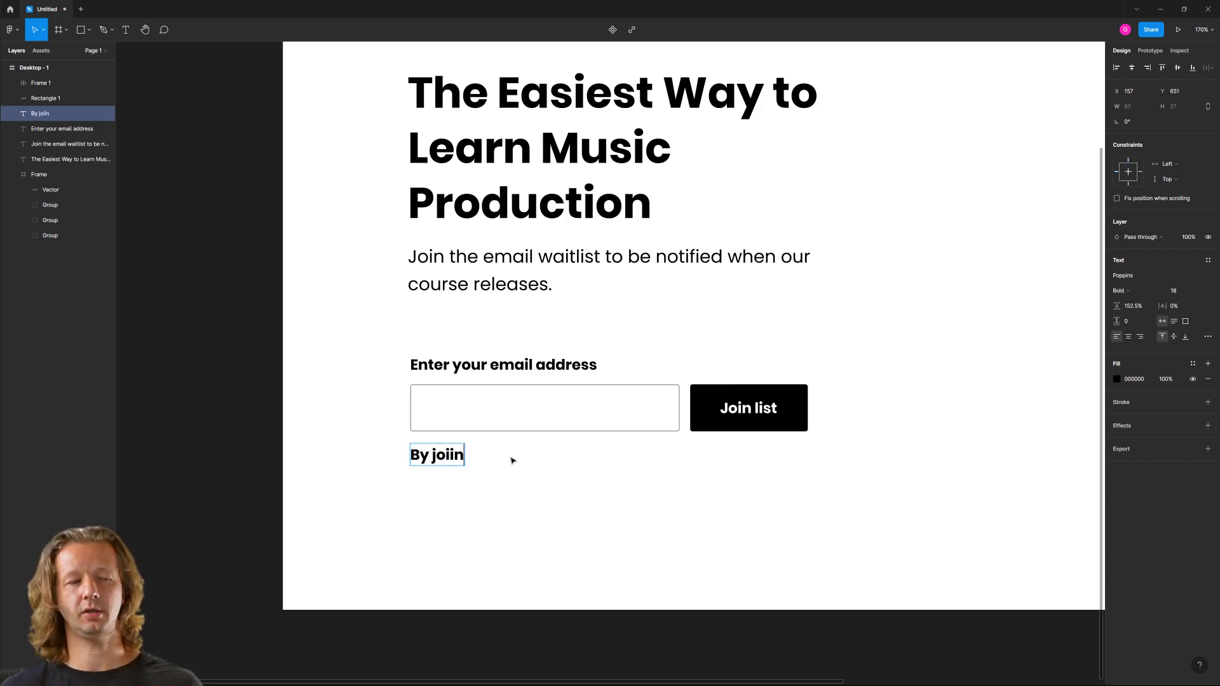
{"action": "key", "text": "BackSpace"}
{"action": "key", "text": "BackSpace"}
{"action": "type", "text": "ning this list, you agree t"}
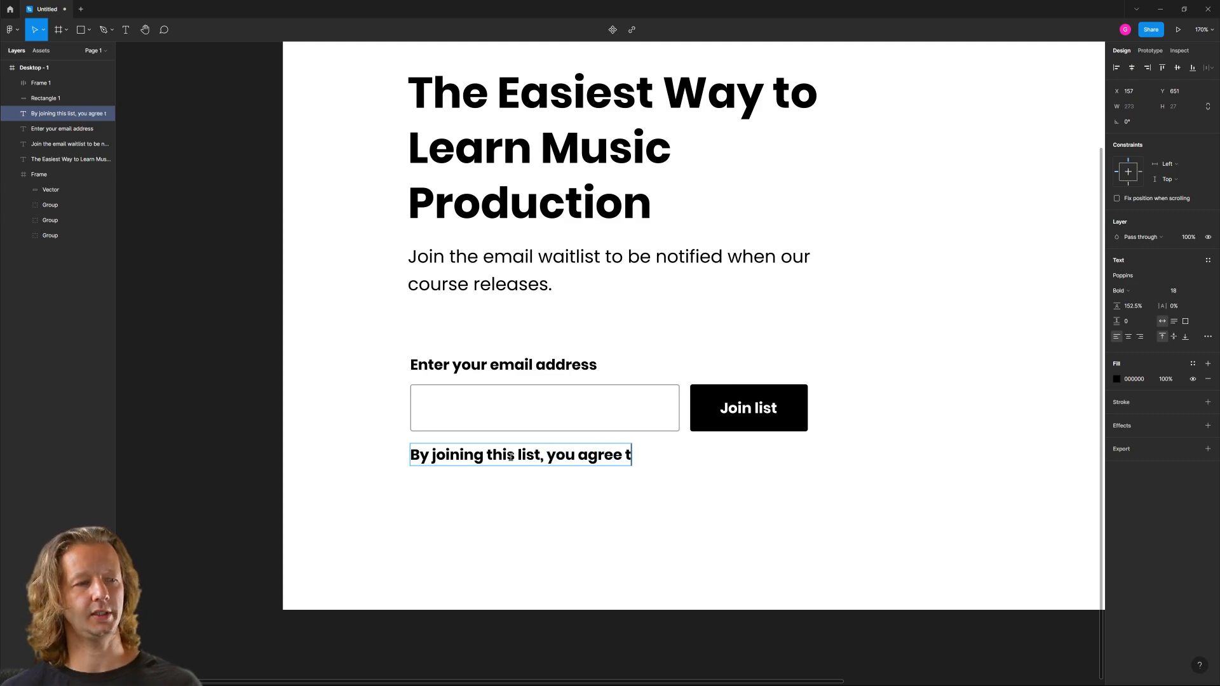
{"action": "type", "text": "o our terms"}
{"action": "key", "text": "Escape"}
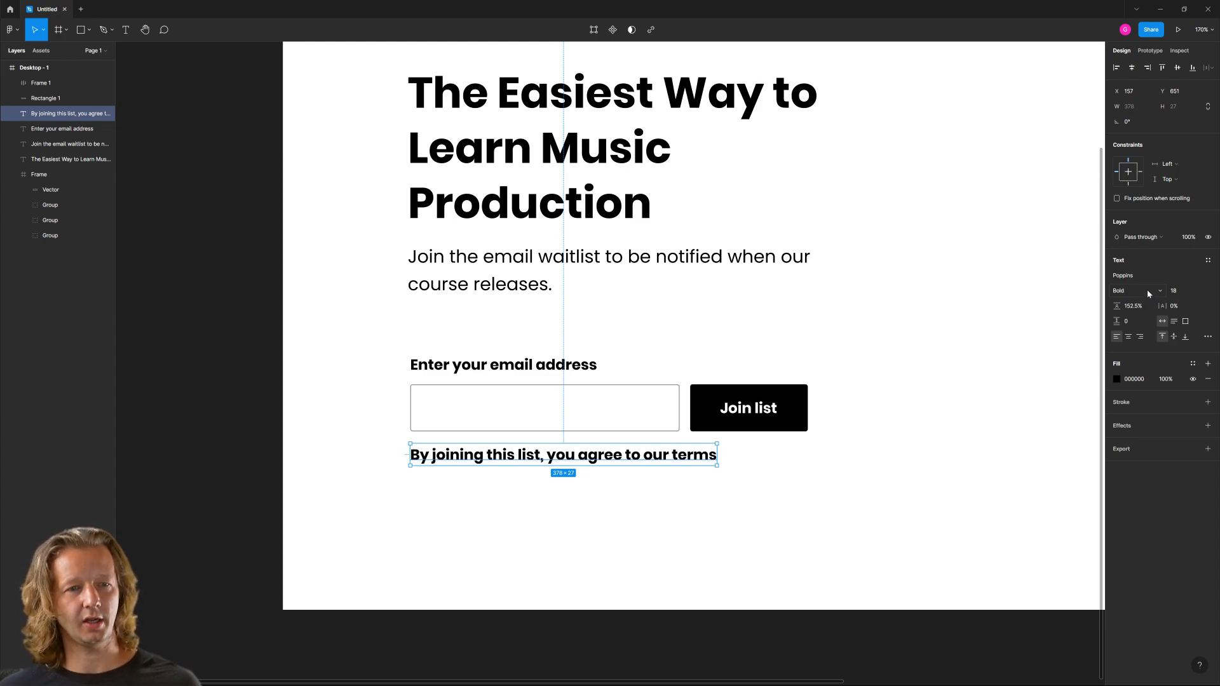
Change the terms line below the email field to Regular weight and font size 14.
{"action": "left_click", "coordinate": [795, 487]}
{"action": "left_click", "coordinate": [691, 456]}
{"action": "left_click", "coordinate": [1131, 290]}
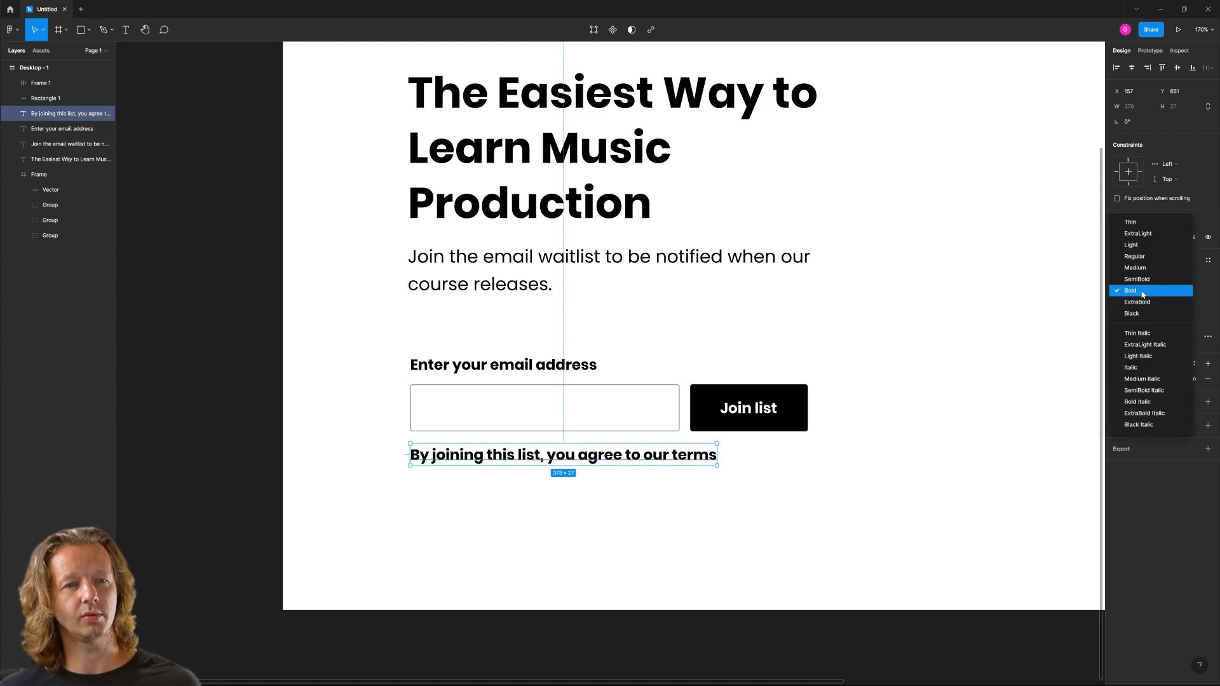
{"action": "left_click", "coordinate": [1139, 257]}
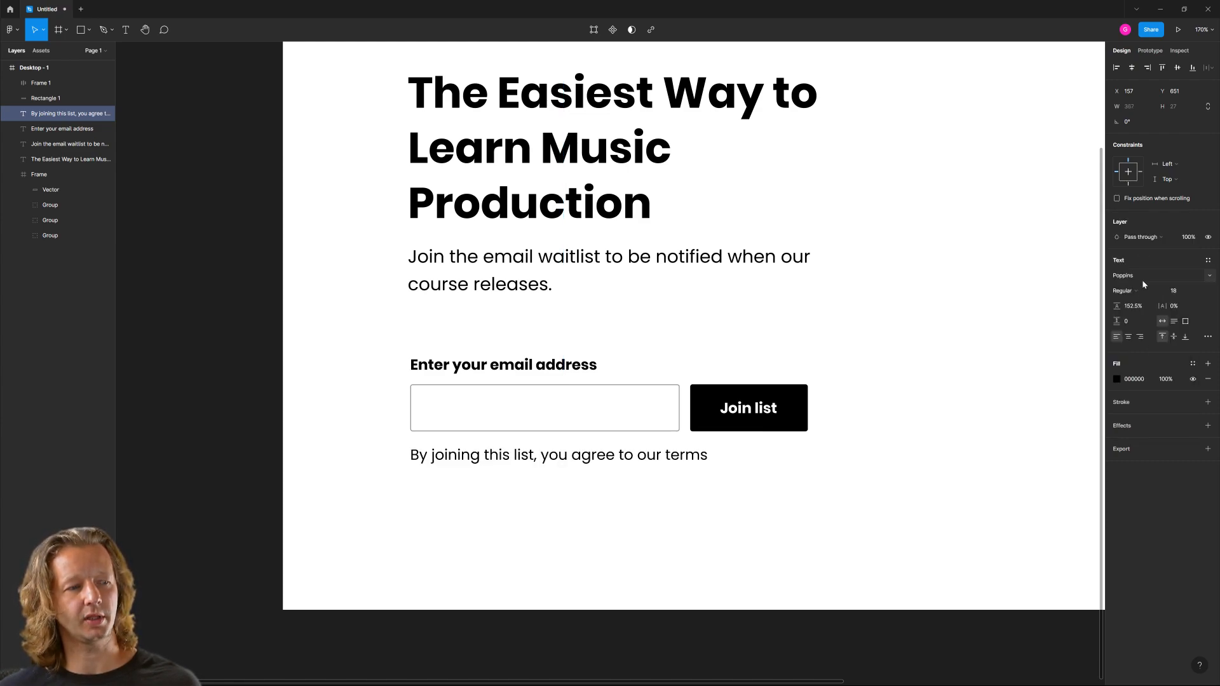
{"action": "left_click", "coordinate": [1173, 291]}
{"action": "type", "text": "14"}
{"action": "key", "text": "Return"}
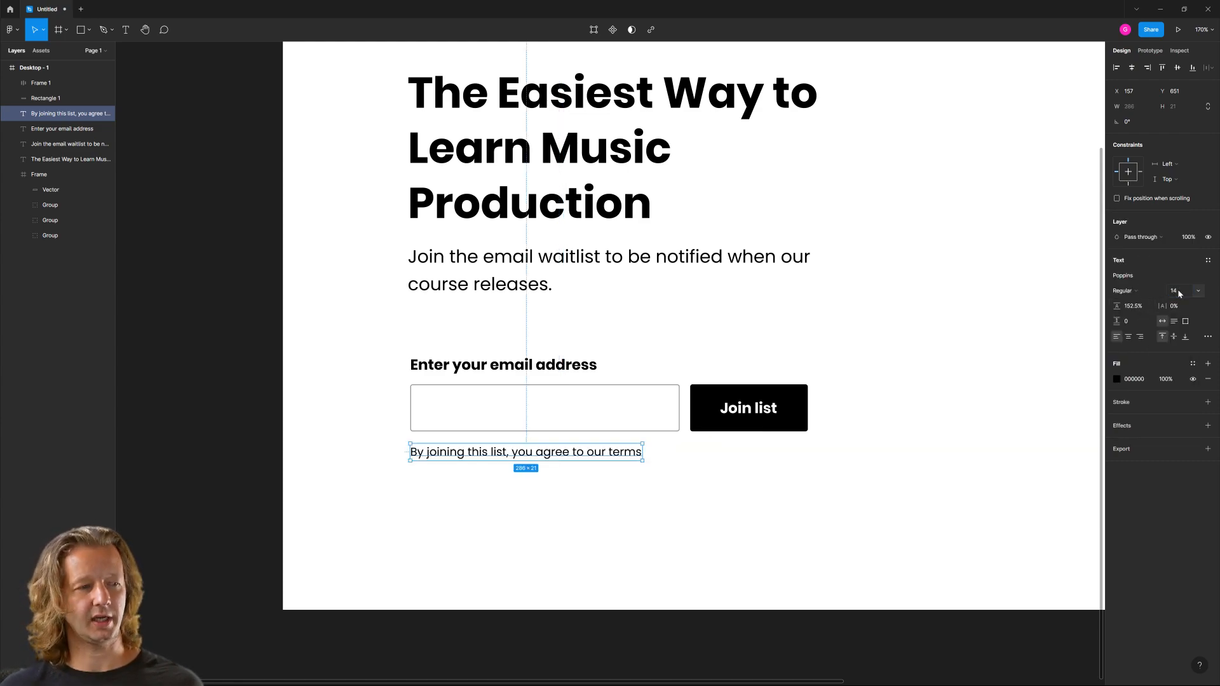
Change the terms line's text colour to dark grey 595959.
{"action": "left_click", "coordinate": [1115, 380]}
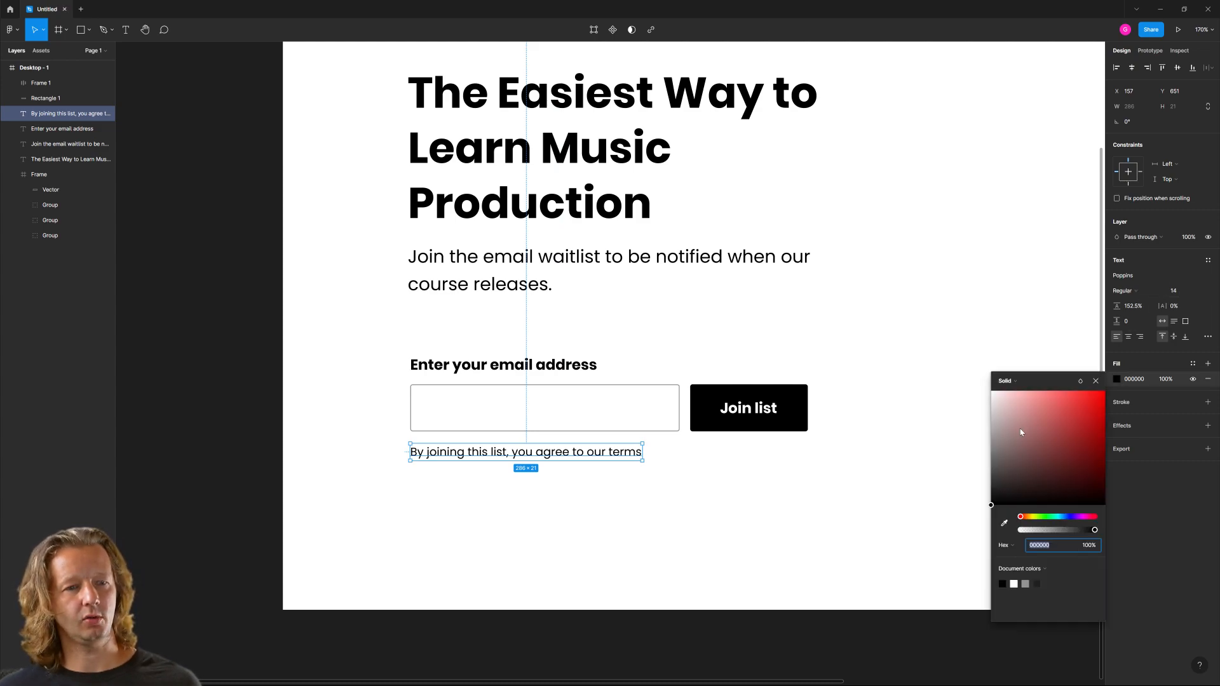
{"action": "left_click_drag", "start_coordinate": [1005, 458], "coordinate": [944, 470]}
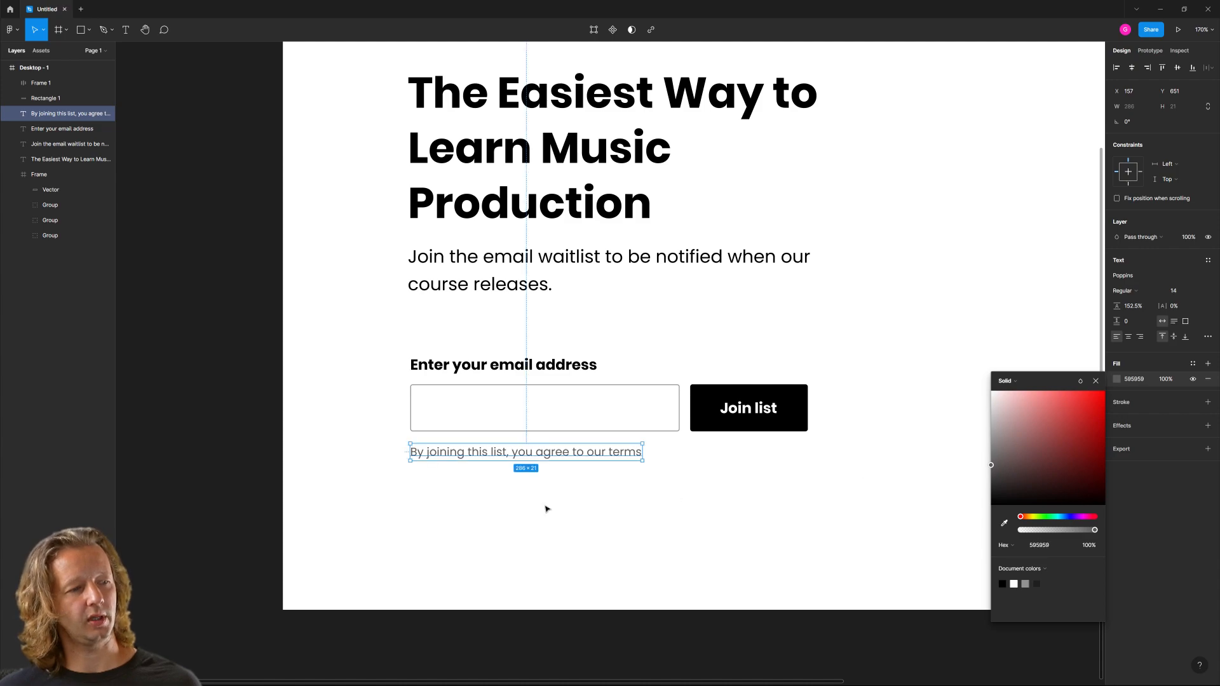
{"action": "left_click", "coordinate": [571, 501]}
{"action": "left_click", "coordinate": [553, 451]}
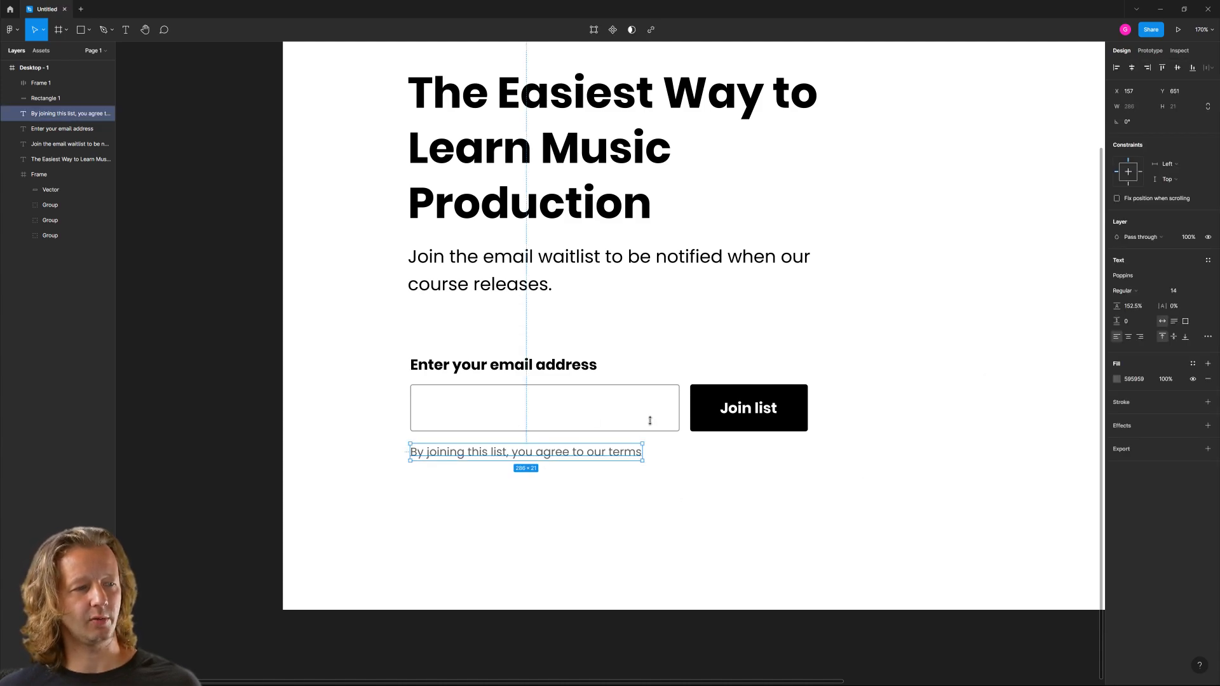
{"action": "left_click", "coordinate": [660, 378]}
{"action": "left_click_drag", "start_coordinate": [382, 330], "coordinate": [354, 147]}
{"action": "left_click", "coordinate": [925, 358]}
Underline only the word "terms" in the line below the email field.
{"action": "left_click", "coordinate": [587, 457]}
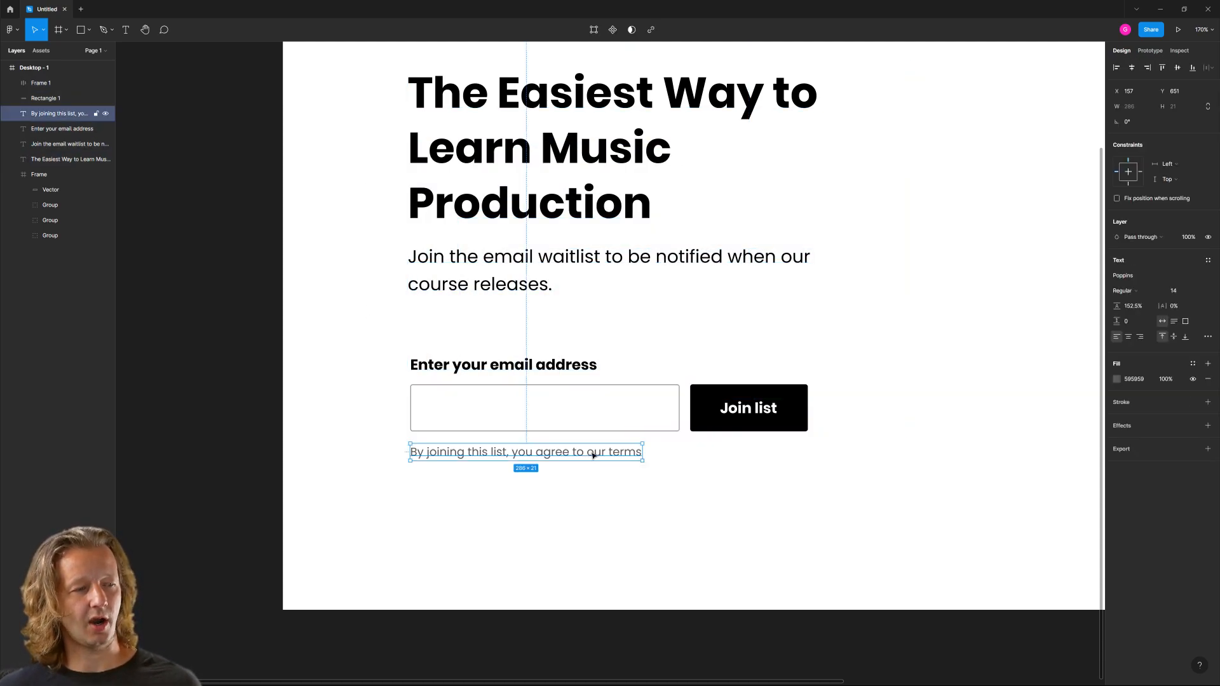
{"action": "double_click", "coordinate": [608, 457]}
{"action": "double_click", "coordinate": [614, 456]}
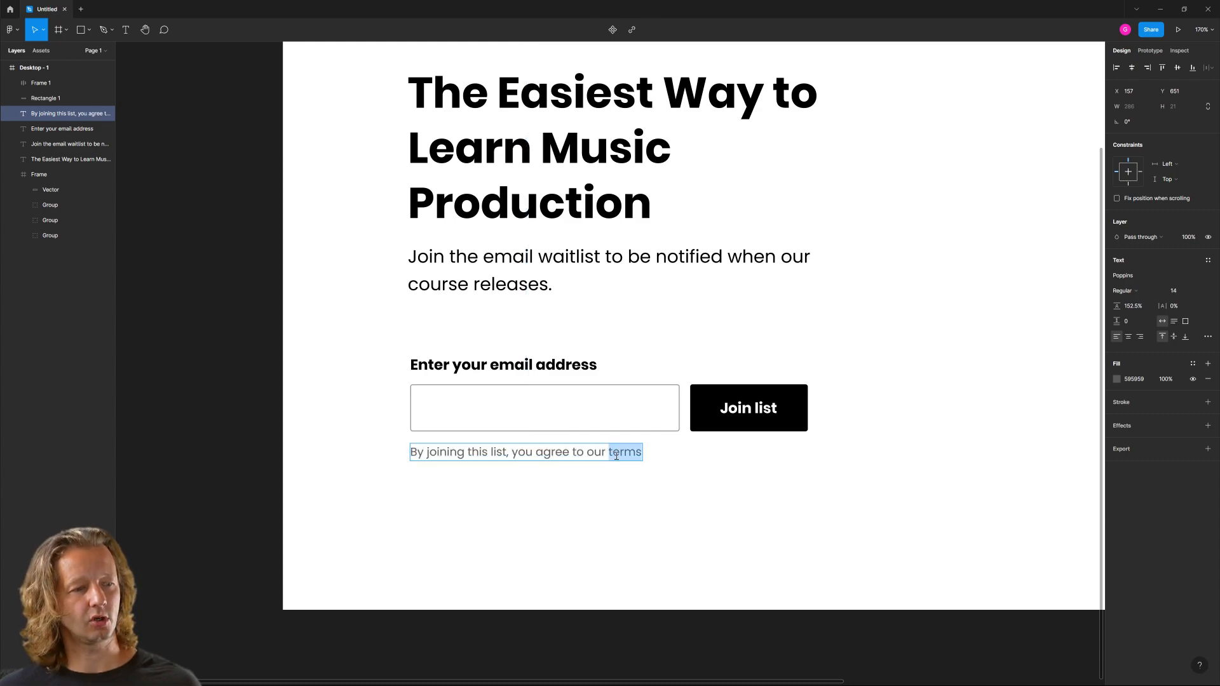
{"action": "left_click", "coordinate": [1207, 337]}
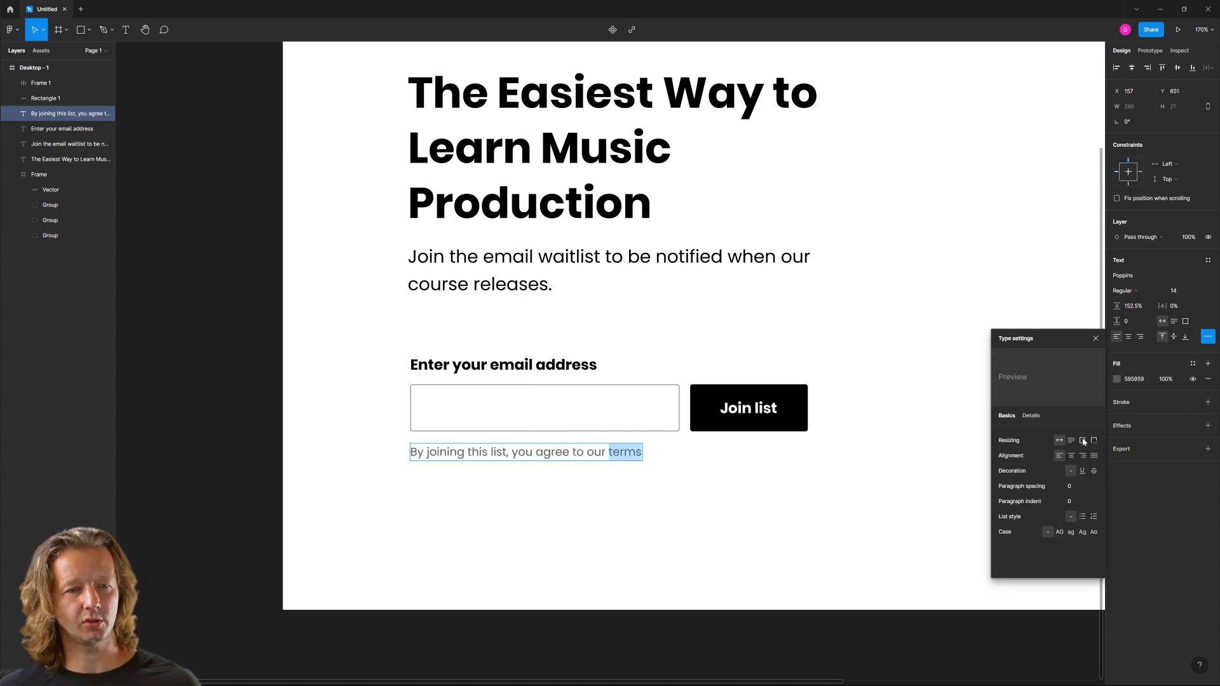
{"action": "left_click", "coordinate": [1082, 471]}
{"action": "key", "text": "Escape"}
{"action": "key", "text": "Escape"}
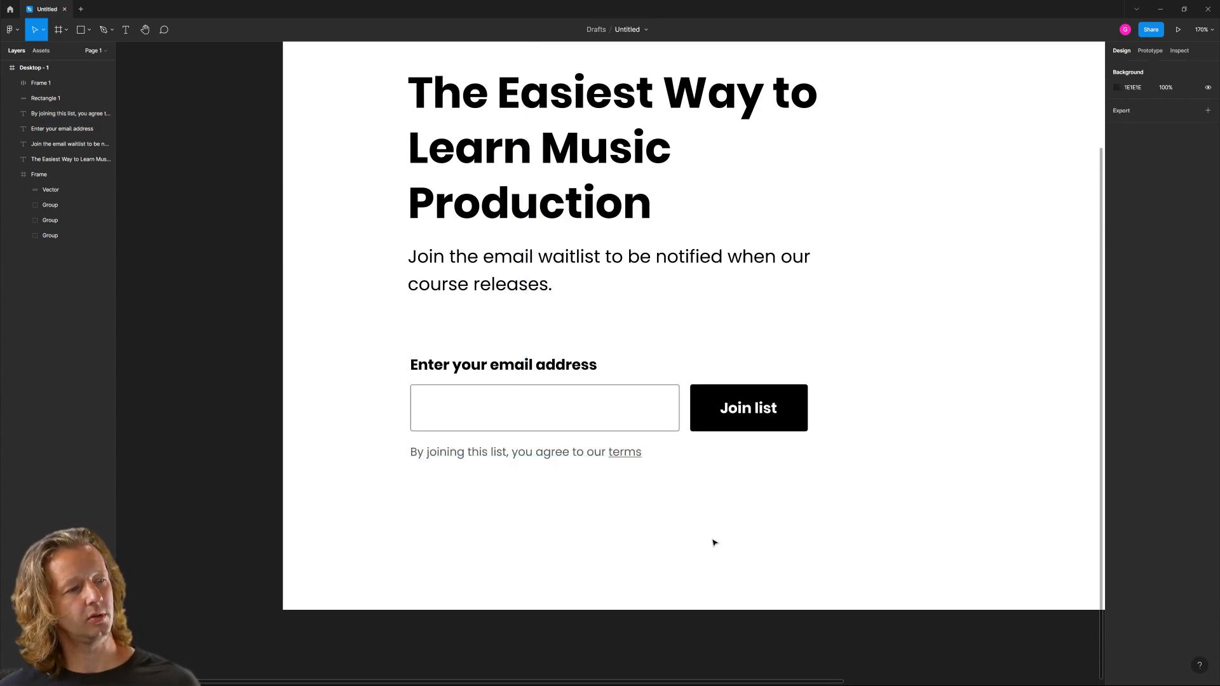
Move the terms line slightly closer to the email field and fine-tune the position of the "Enter your email address" label above it.
{"action": "left_click", "coordinate": [545, 456]}
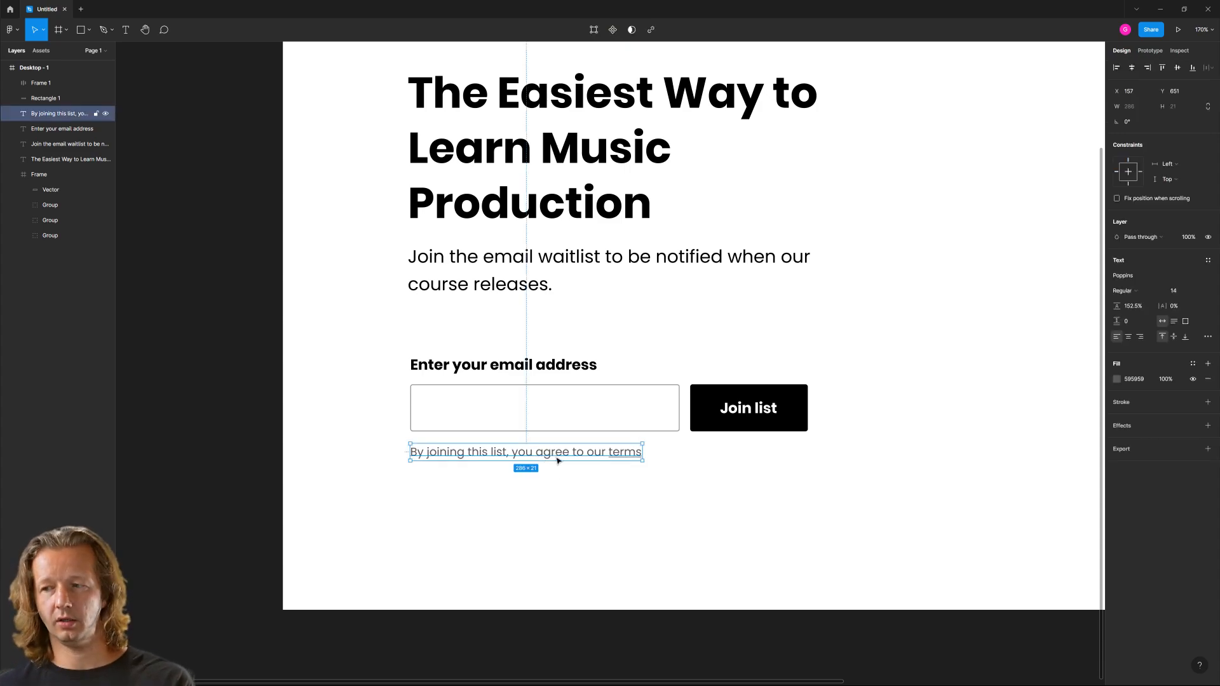
{"action": "left_click", "coordinate": [491, 372]}
{"action": "key", "text": "Escape"}
{"action": "left_click", "coordinate": [572, 452]}
{"action": "left_click_drag", "start_coordinate": [610, 448], "coordinate": [610, 443]}
{"action": "key", "text": "Escape"}
{"action": "left_click_drag", "start_coordinate": [502, 367], "coordinate": [501, 365]}
{"action": "left_click", "coordinate": [710, 340]}
{"action": "scroll", "coordinate": [709, 341], "scroll_direction": "down", "scroll_amount": 5}
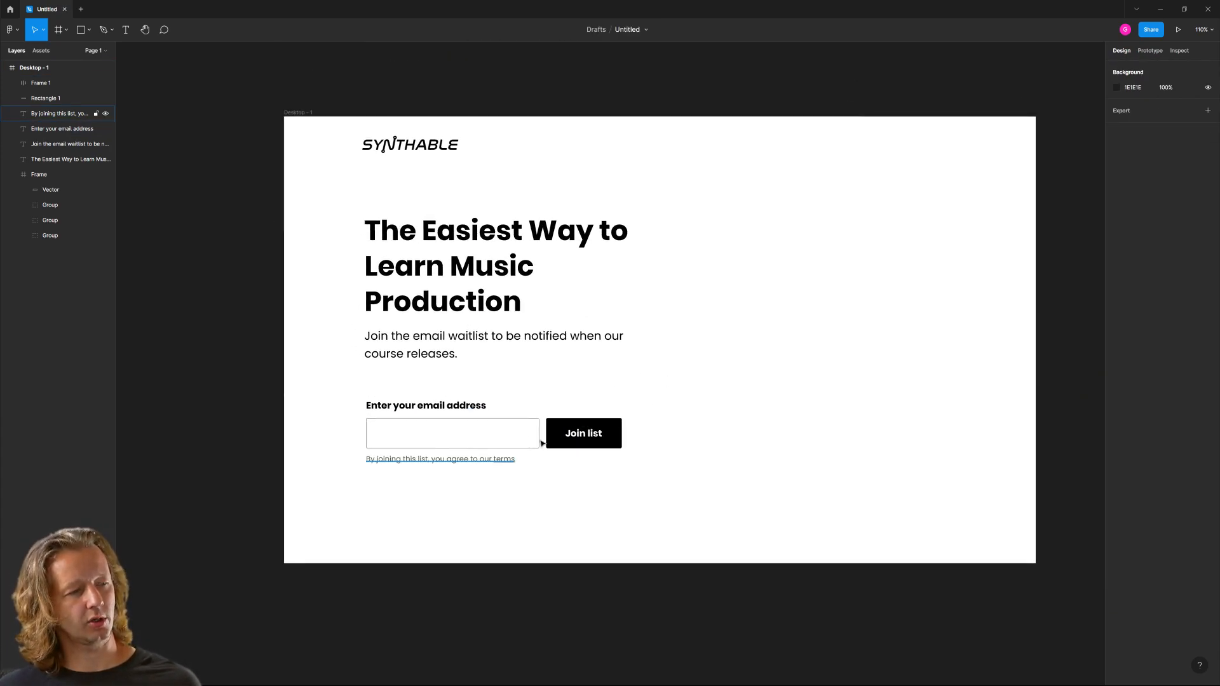
{"action": "left_click", "coordinate": [575, 435]}
{"action": "left_click_drag", "start_coordinate": [575, 482], "coordinate": [326, 389]}
{"action": "left_click", "coordinate": [330, 414]}
Draw a full-height rectangle, 678 wide and 856 high, covering the empty right part of the Desktop - 1 frame.
{"action": "left_click_drag", "start_coordinate": [477, 364], "coordinate": [419, 366]}
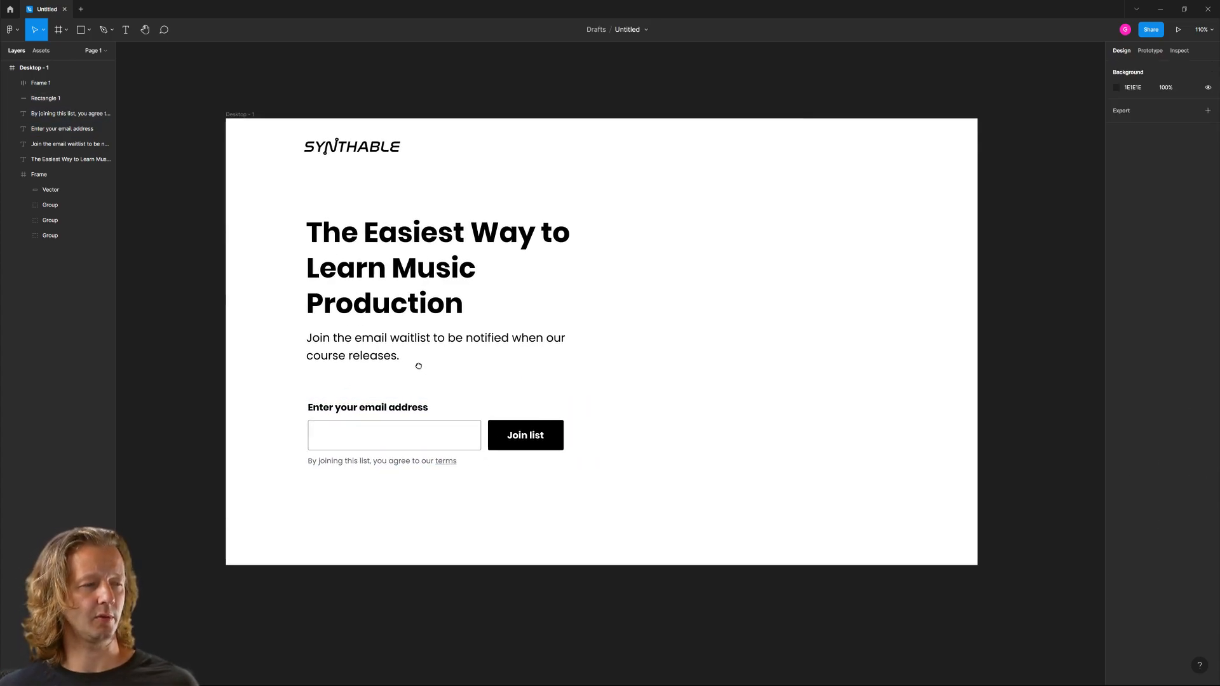
{"action": "left_click", "coordinate": [81, 29]}
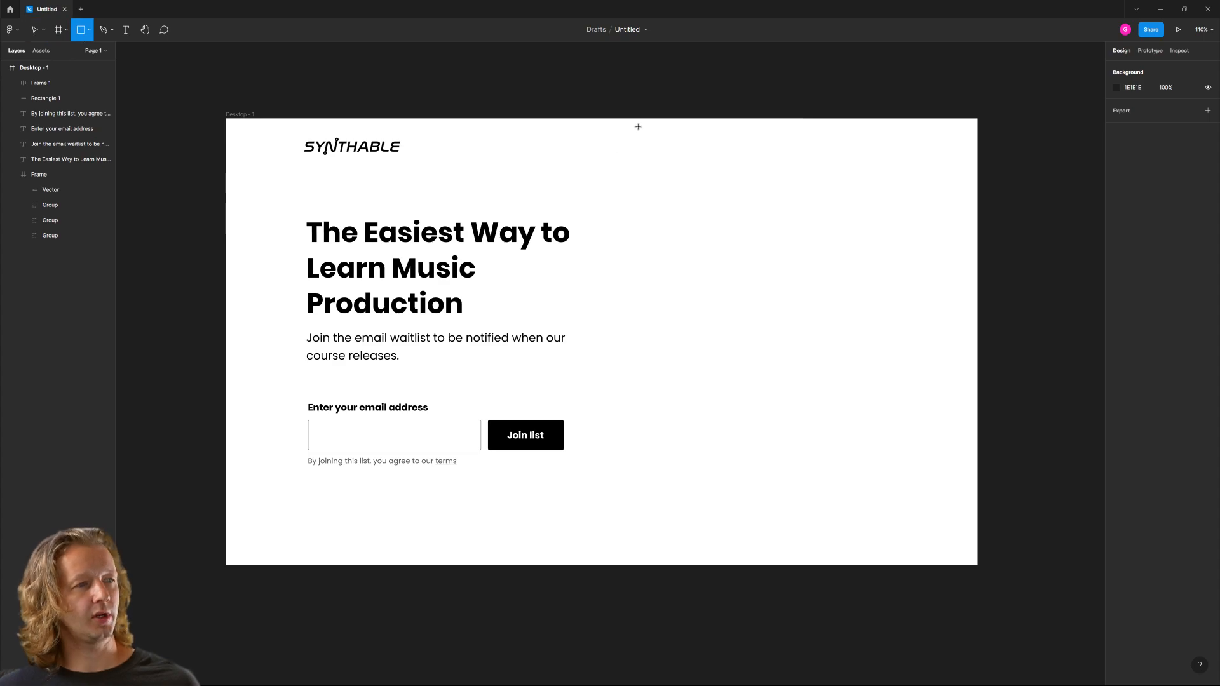
{"action": "left_click_drag", "start_coordinate": [613, 118], "coordinate": [977, 566]}
{"action": "left_click_drag", "start_coordinate": [608, 308], "coordinate": [623, 299]}
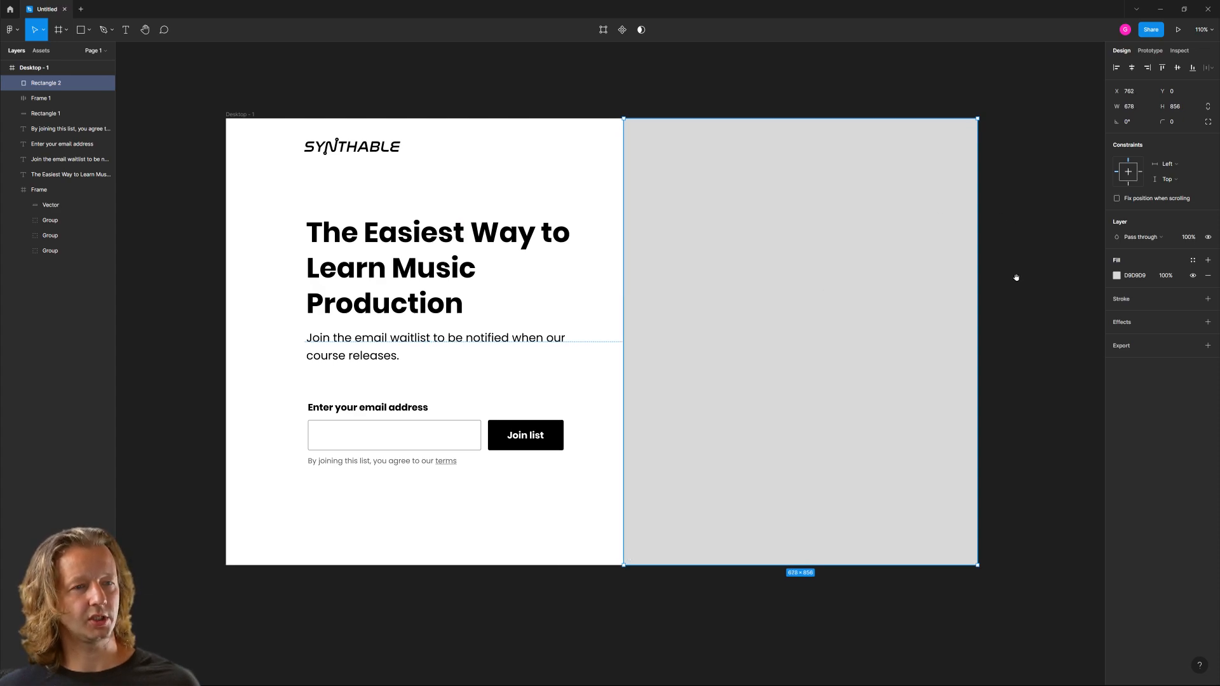
Run the Unsplash plugin for the new rectangle and search for "music production software".
{"action": "left_click_drag", "start_coordinate": [1016, 275], "coordinate": [921, 275]}
{"action": "right_click", "coordinate": [927, 347]}
{"action": "mouse_move", "coordinate": [953, 425]}
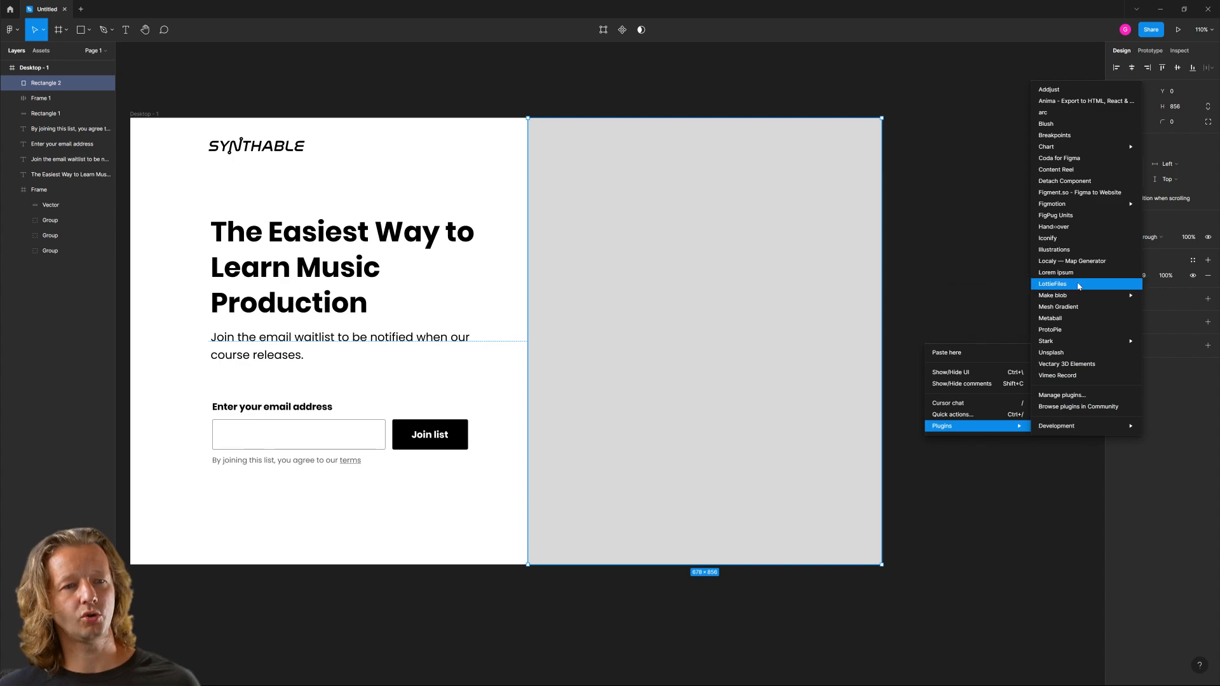
{"action": "left_click", "coordinate": [1060, 355]}
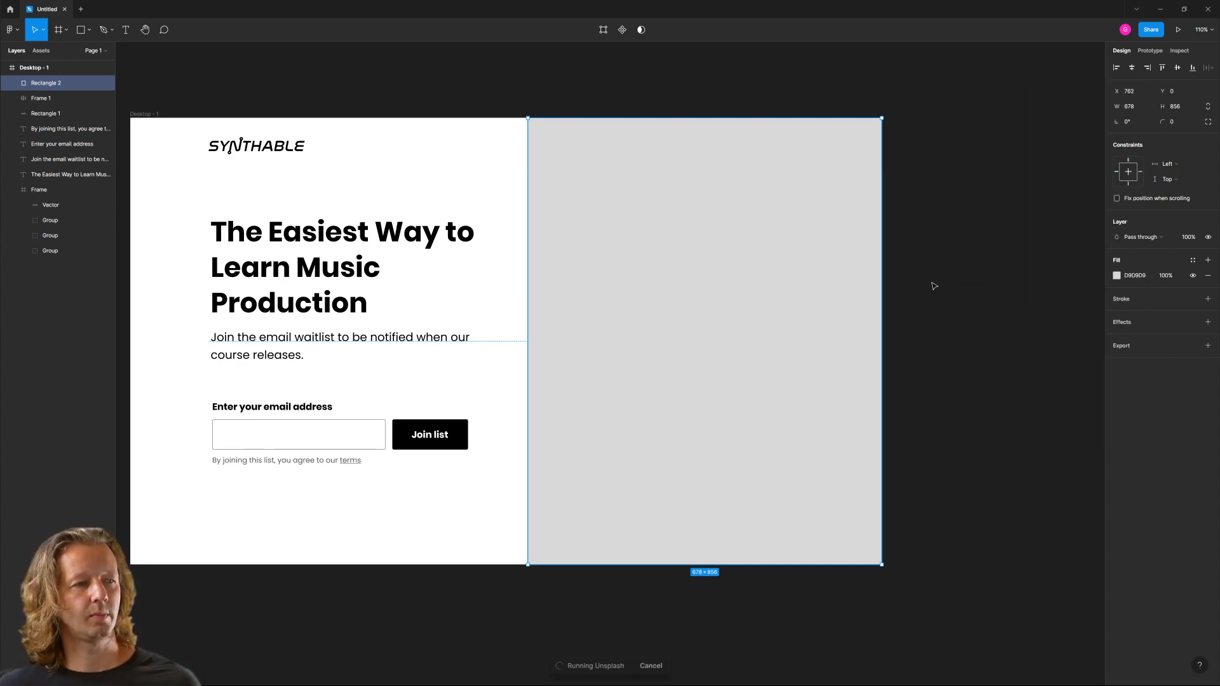
{"action": "left_click", "coordinate": [770, 223]}
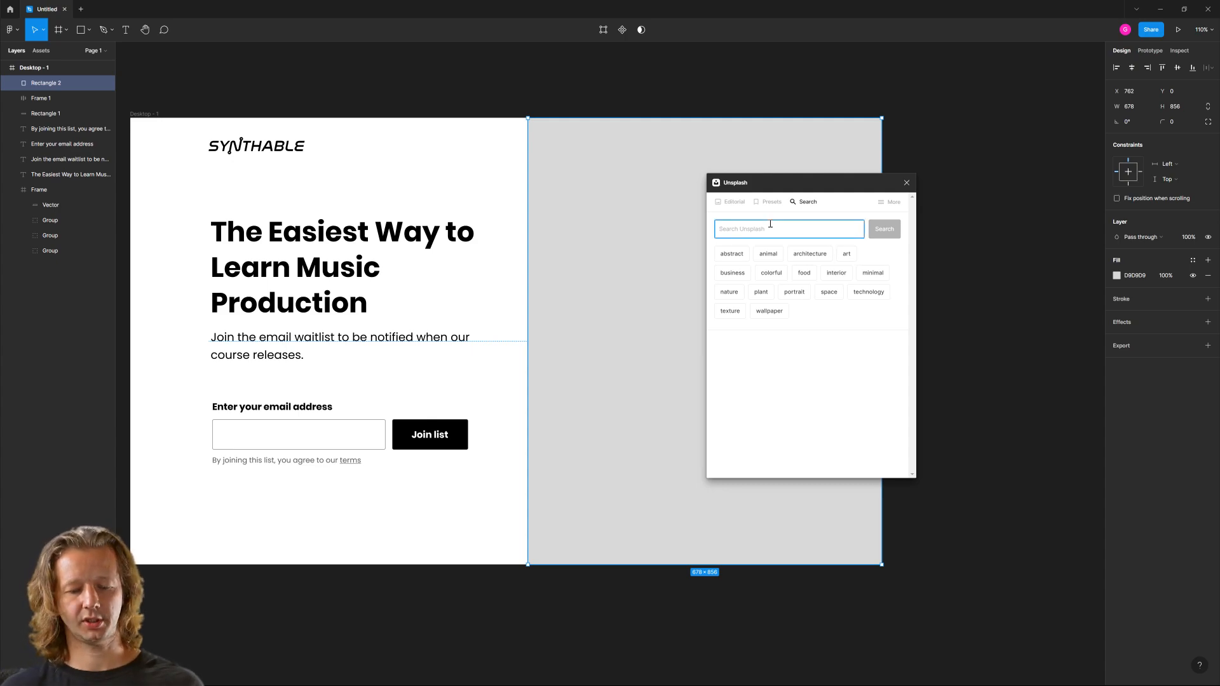
{"action": "type", "text": "music"}
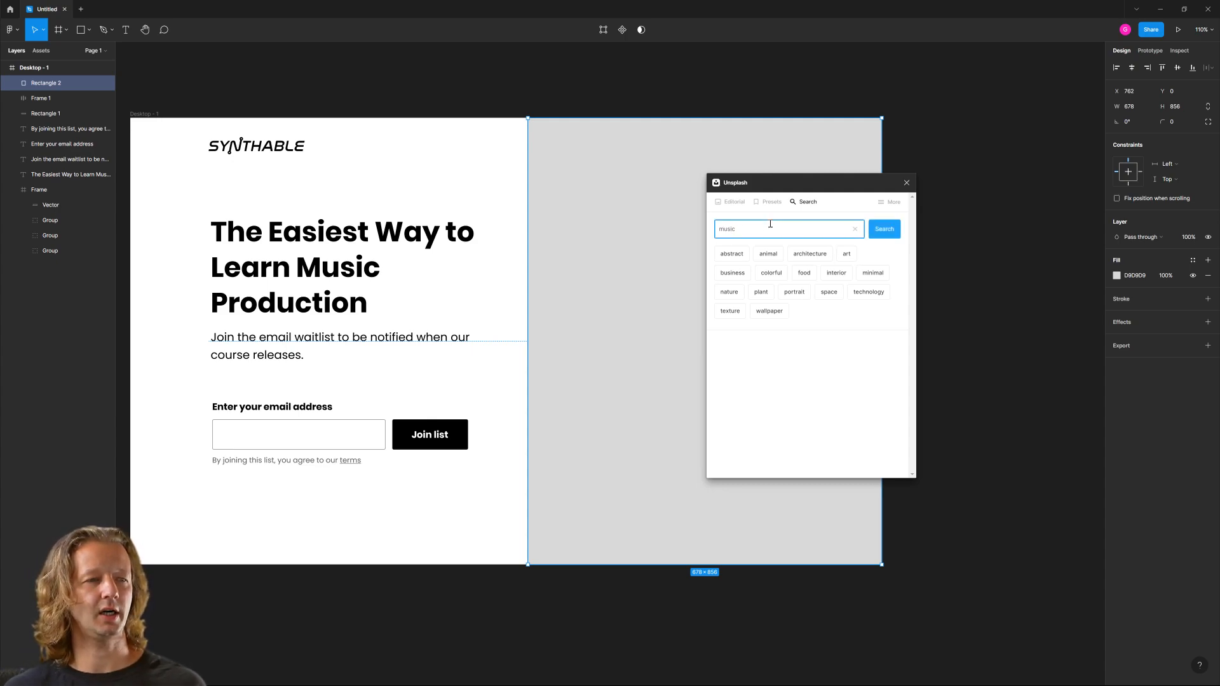
{"action": "type", "text": " production software"}
{"action": "key", "text": "Return"}
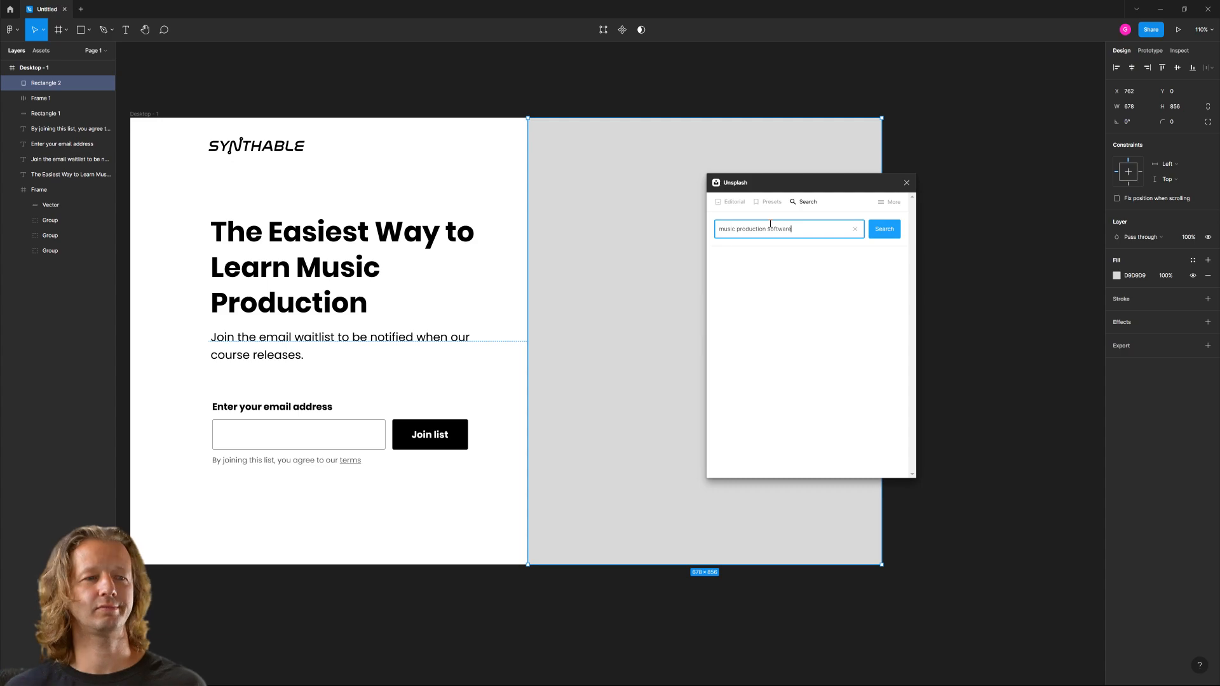
Fill the rectangle with the photo of a producer working at studio monitors and a keyboard, and leave nothing selected.
{"action": "scroll", "coordinate": [805, 320], "scroll_direction": "down", "scroll_amount": 3}
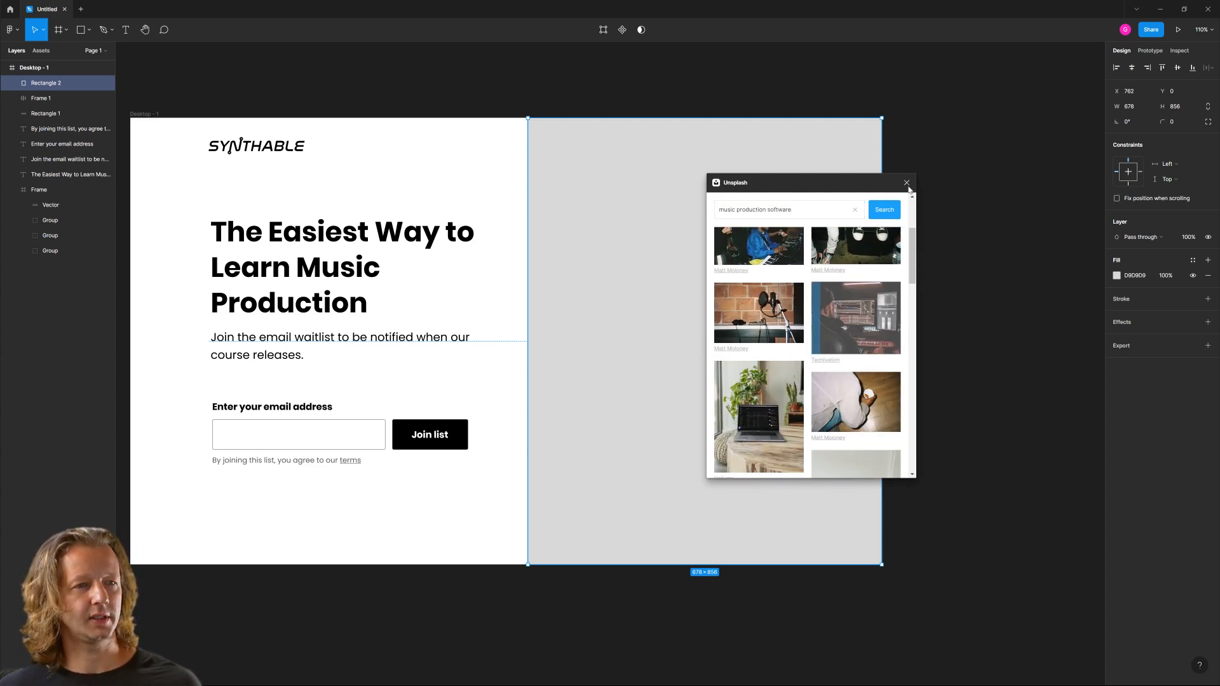
{"action": "left_click", "coordinate": [856, 318]}
{"action": "left_click", "coordinate": [595, 586]}
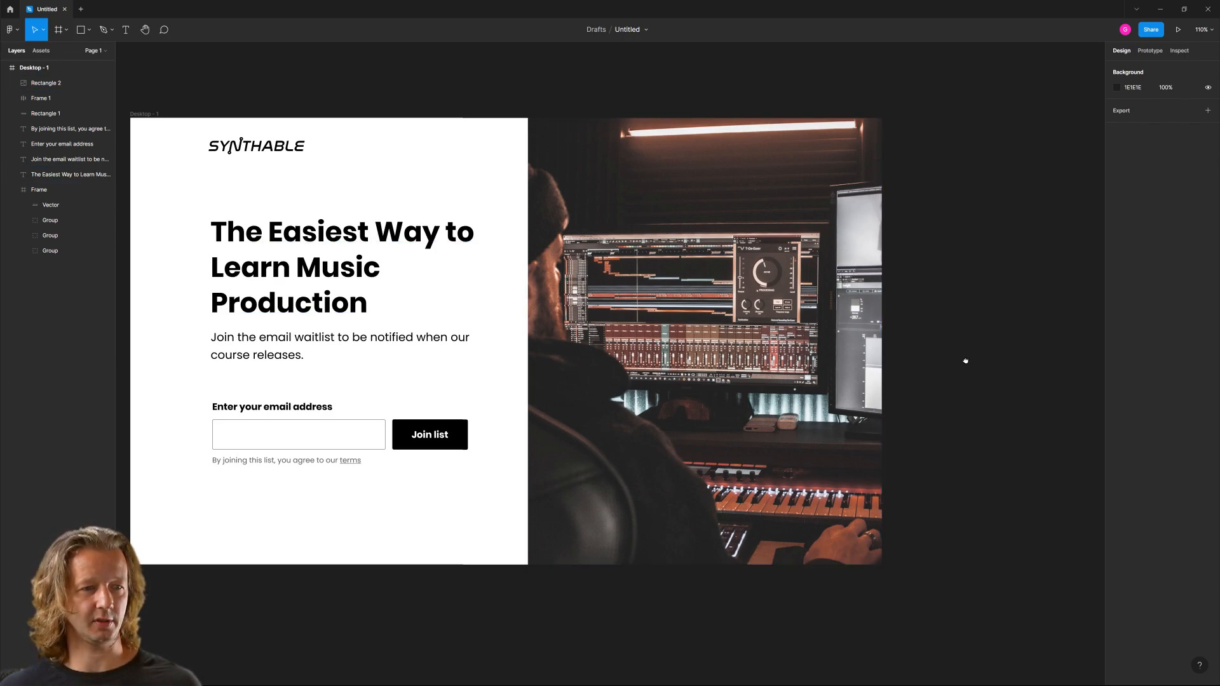
Turn the black Join list button into a component and add a second variant to it.
{"action": "scroll", "coordinate": [964, 357], "scroll_direction": "left", "scroll_amount": 3}
{"action": "scroll", "coordinate": [787, 404], "scroll_direction": "left", "scroll_amount": 2}
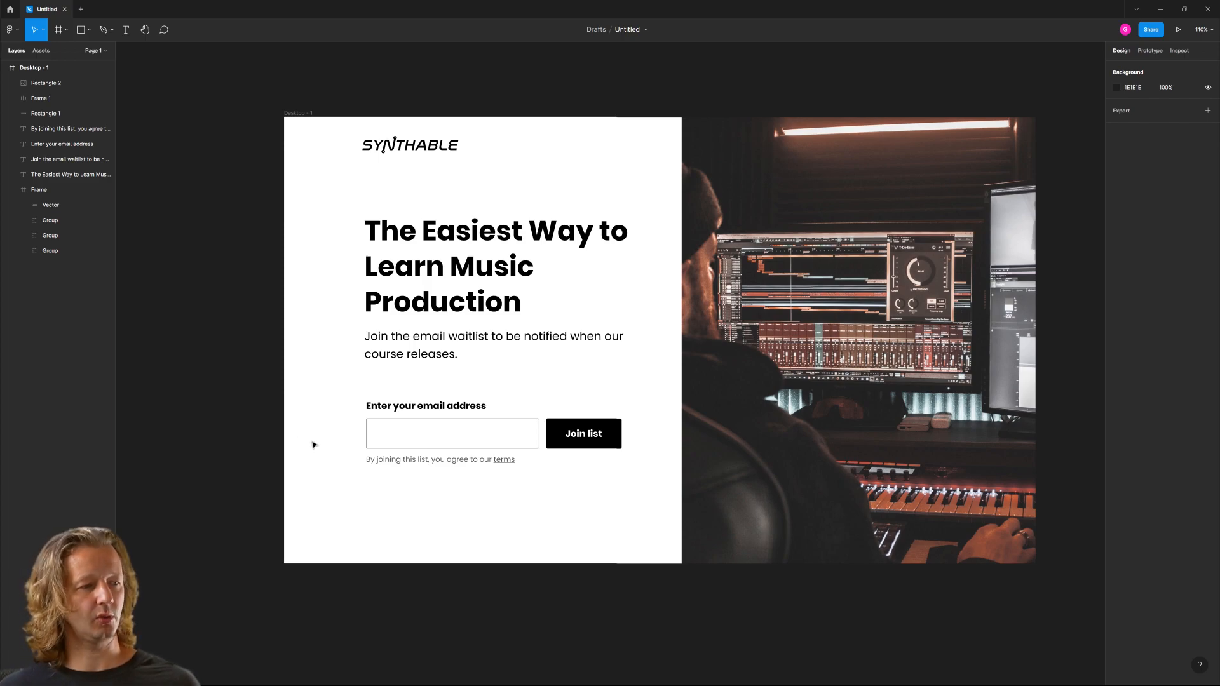
{"action": "scroll", "coordinate": [395, 493], "scroll_direction": "up", "scroll_amount": 5}
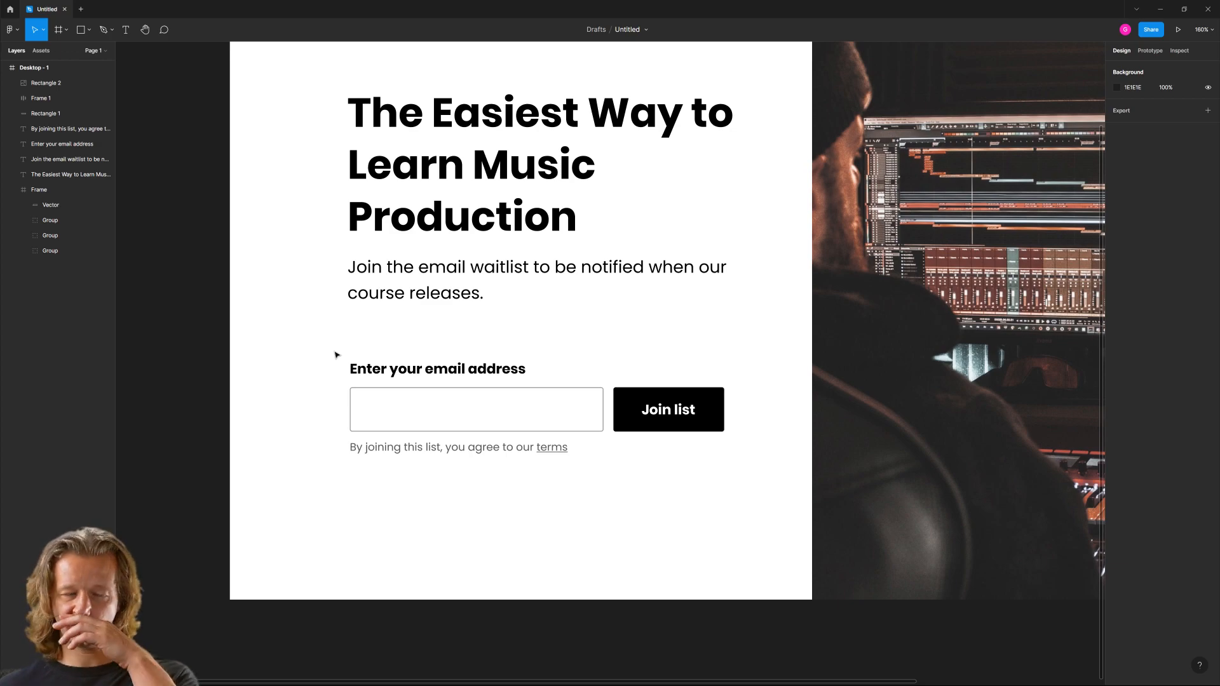
{"action": "left_click_drag", "start_coordinate": [746, 359], "coordinate": [648, 450]}
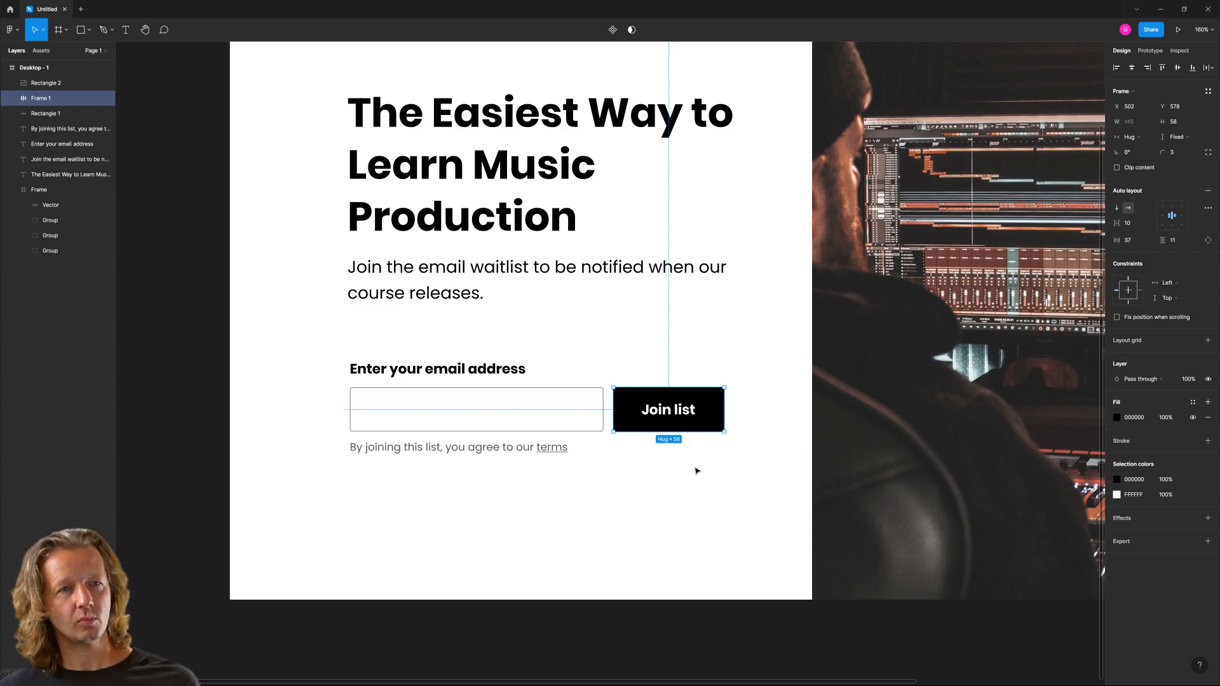
{"action": "left_click", "coordinate": [612, 38]}
{"action": "left_click", "coordinate": [612, 35]}
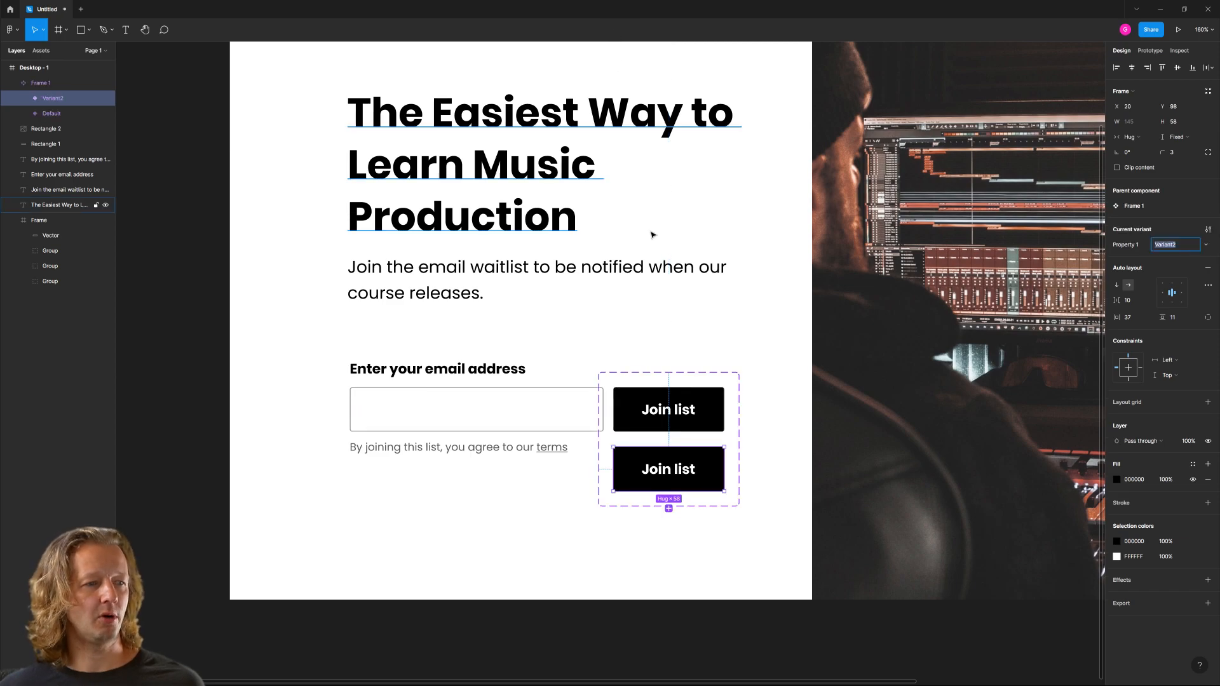
Move the two-variant Join list component set out of the landing page onto the empty canvas beside it.
{"action": "left_click", "coordinate": [703, 349]}
{"action": "scroll", "coordinate": [702, 349], "scroll_direction": "down", "scroll_amount": 4}
{"action": "scroll", "coordinate": [762, 355], "scroll_direction": "left", "scroll_amount": 2}
{"action": "left_click_drag", "start_coordinate": [765, 367], "coordinate": [413, 346]}
{"action": "left_click", "coordinate": [348, 275]}
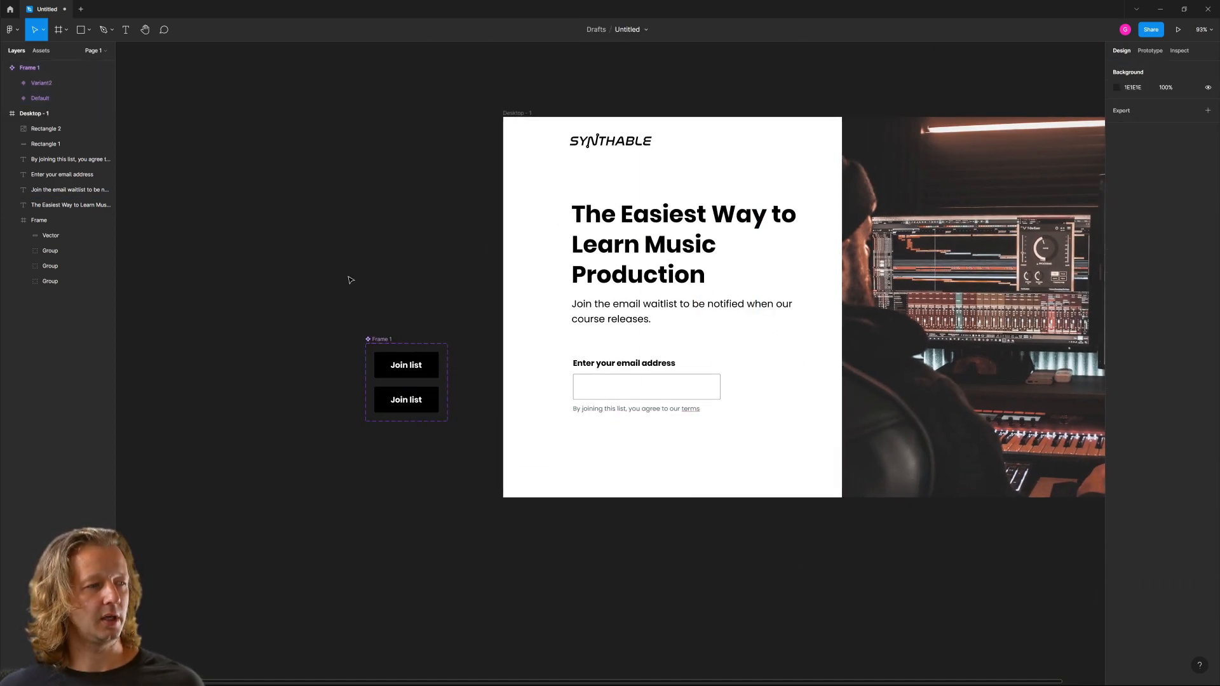
Draw a frame around the Join list component set and shift the frame slightly away from the landing page.
{"action": "left_click", "coordinate": [58, 30]}
{"action": "mouse_move", "coordinate": [325, 312]}
{"action": "left_mouse_down"}
{"action": "mouse_move", "coordinate": [504, 449]}
{"action": "mouse_move", "coordinate": [486, 461]}
{"action": "left_mouse_up"}
{"action": "left_click", "coordinate": [297, 218]}
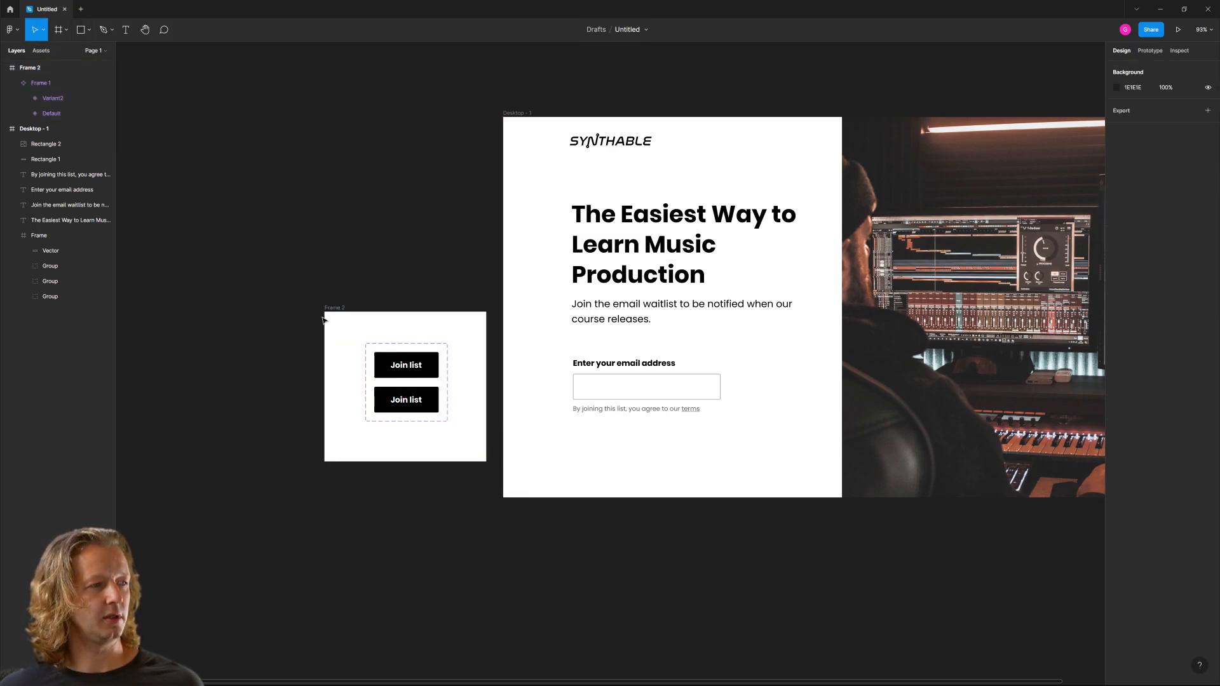
{"action": "left_click_drag", "start_coordinate": [334, 309], "coordinate": [312, 307]}
{"action": "left_click", "coordinate": [340, 264]}
Change the fill of the second Join list variant to dark grey 2E2E2E.
{"action": "scroll", "coordinate": [392, 417], "scroll_direction": "up", "scroll_amount": 5}
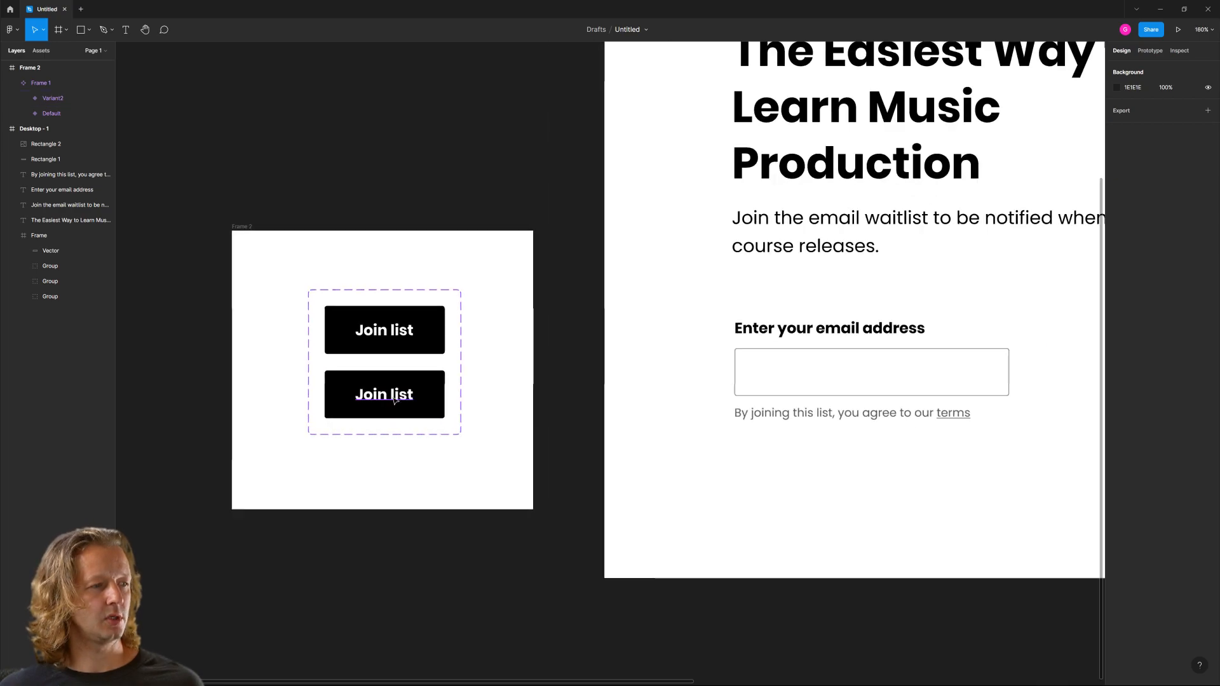
{"action": "left_click", "coordinate": [430, 388]}
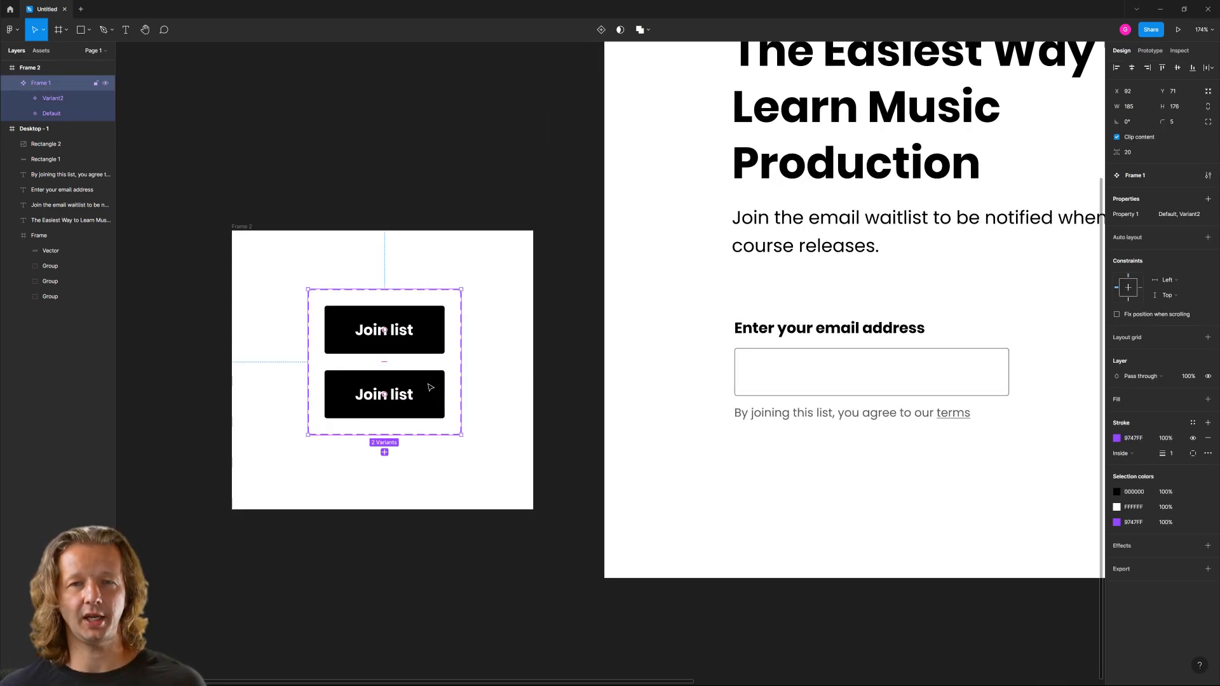
{"action": "left_click", "coordinate": [429, 387]}
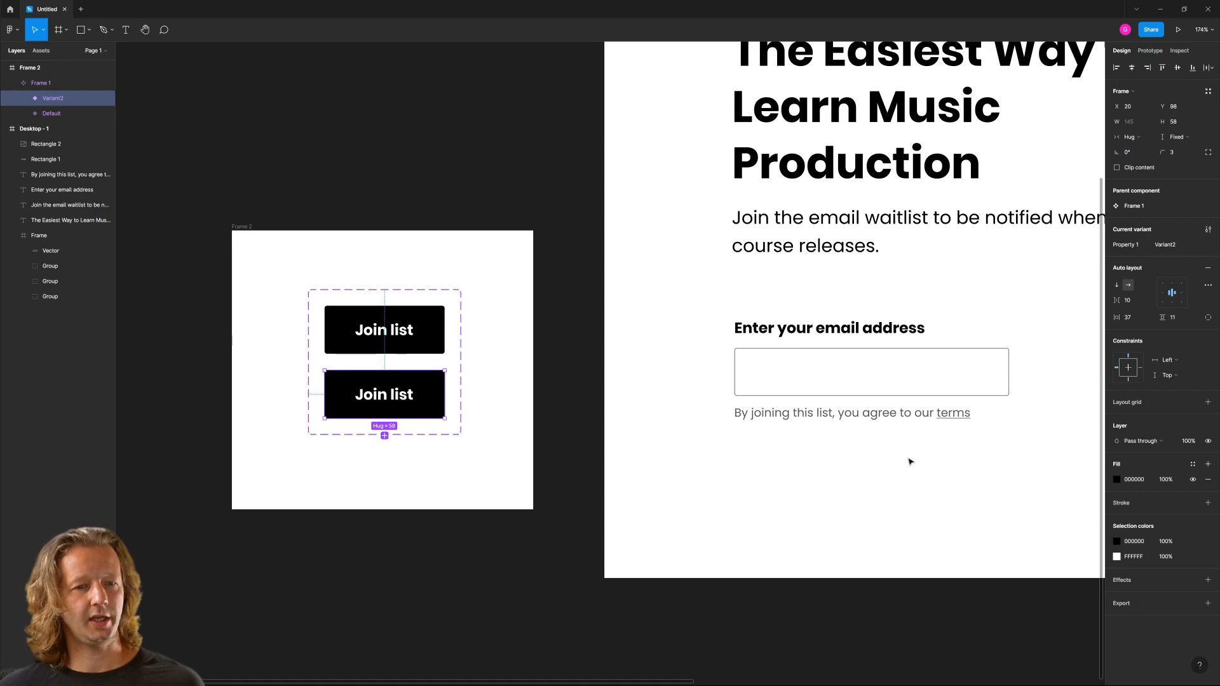
{"action": "left_click", "coordinate": [1117, 481]}
{"action": "left_click_drag", "start_coordinate": [1000, 550], "coordinate": [964, 546]}
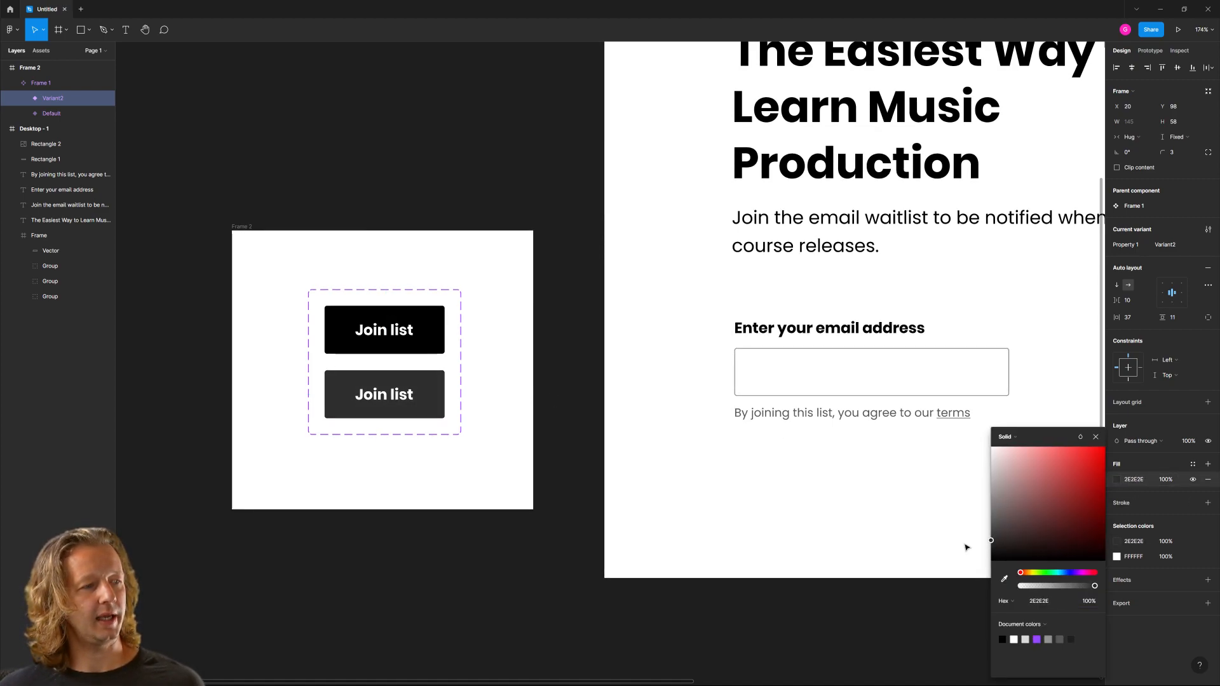
{"action": "left_click", "coordinate": [470, 545]}
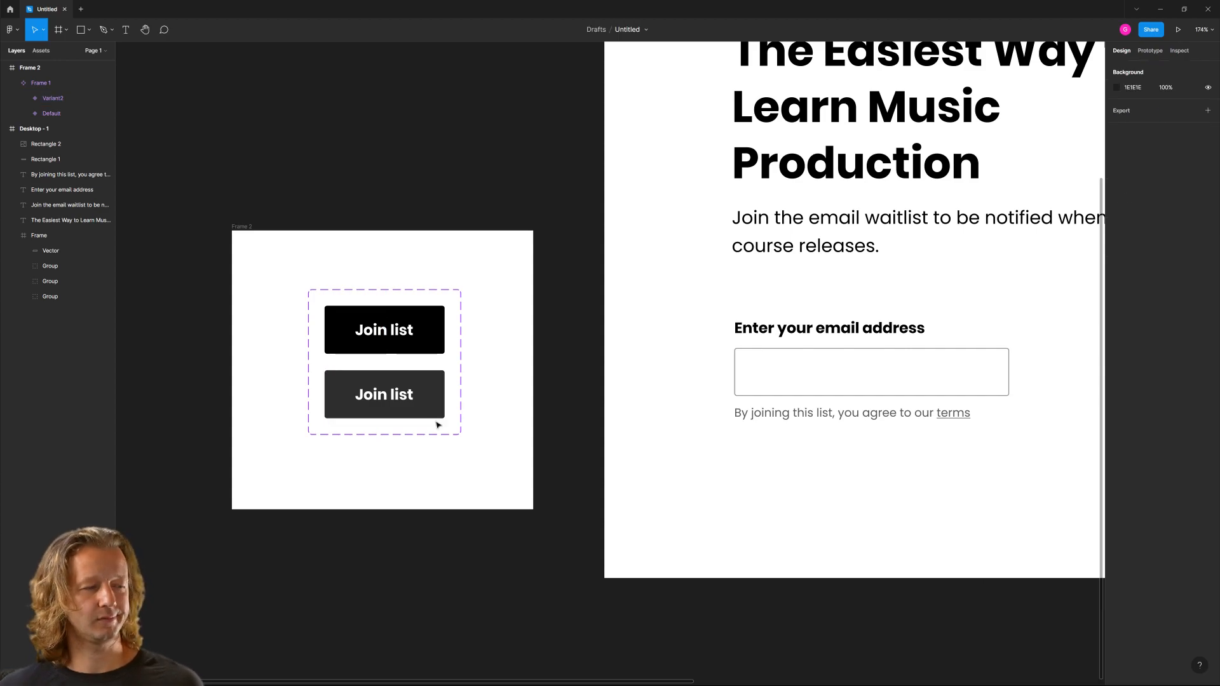
Connect the default Join list button to Variant2 with a "Change to" interaction triggered "While hovering".
{"action": "left_click", "coordinate": [452, 433]}
{"action": "left_click", "coordinate": [1149, 50]}
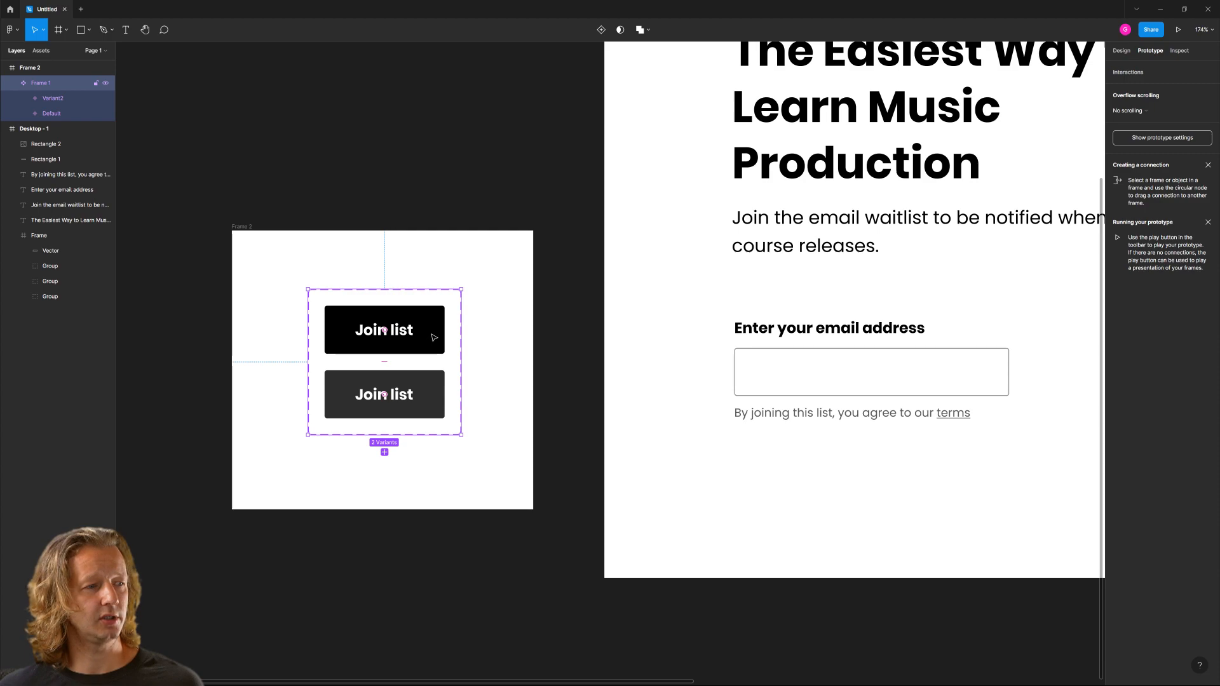
{"action": "left_click", "coordinate": [479, 322]}
{"action": "left_click", "coordinate": [418, 331]}
{"action": "left_click_drag", "start_coordinate": [444, 329], "coordinate": [396, 382]}
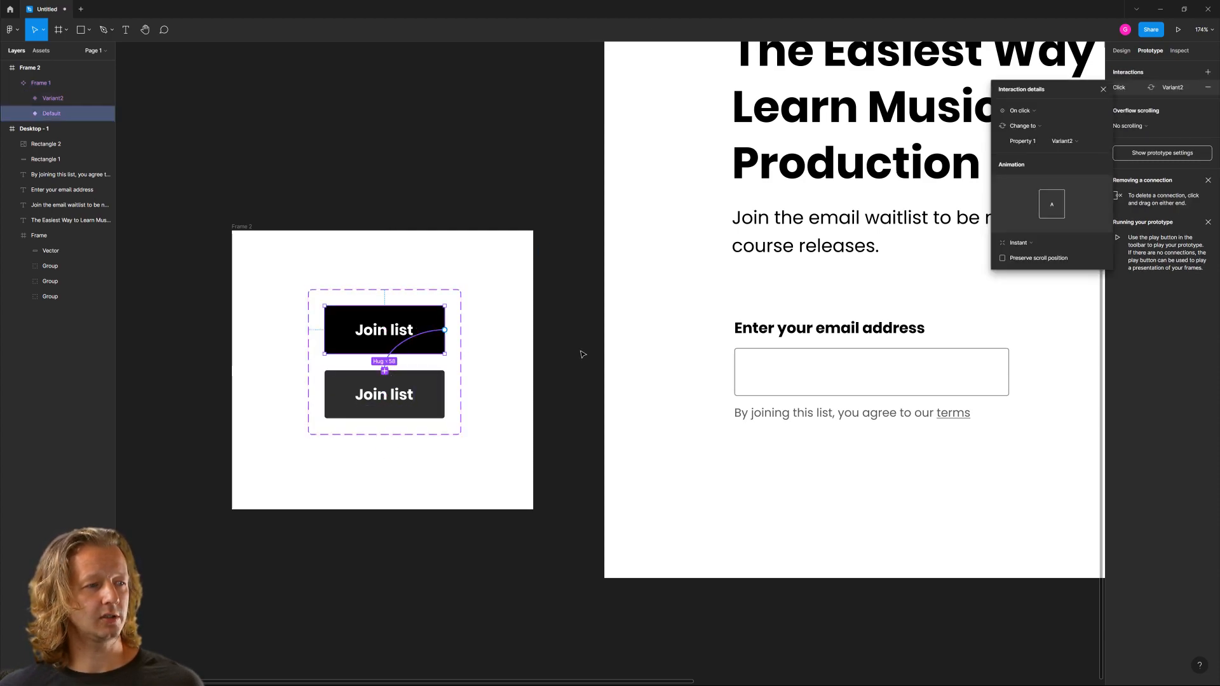
{"action": "left_click", "coordinate": [1044, 113]}
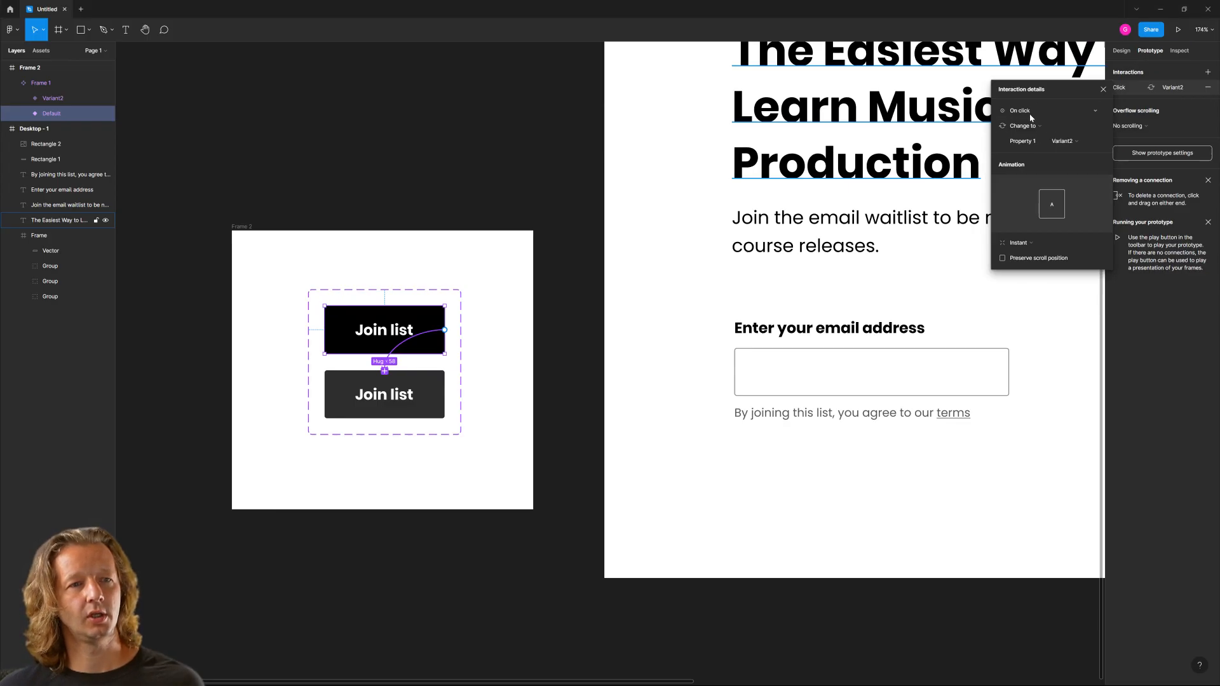
{"action": "left_click", "coordinate": [1012, 64]}
{"action": "left_click", "coordinate": [1038, 132]}
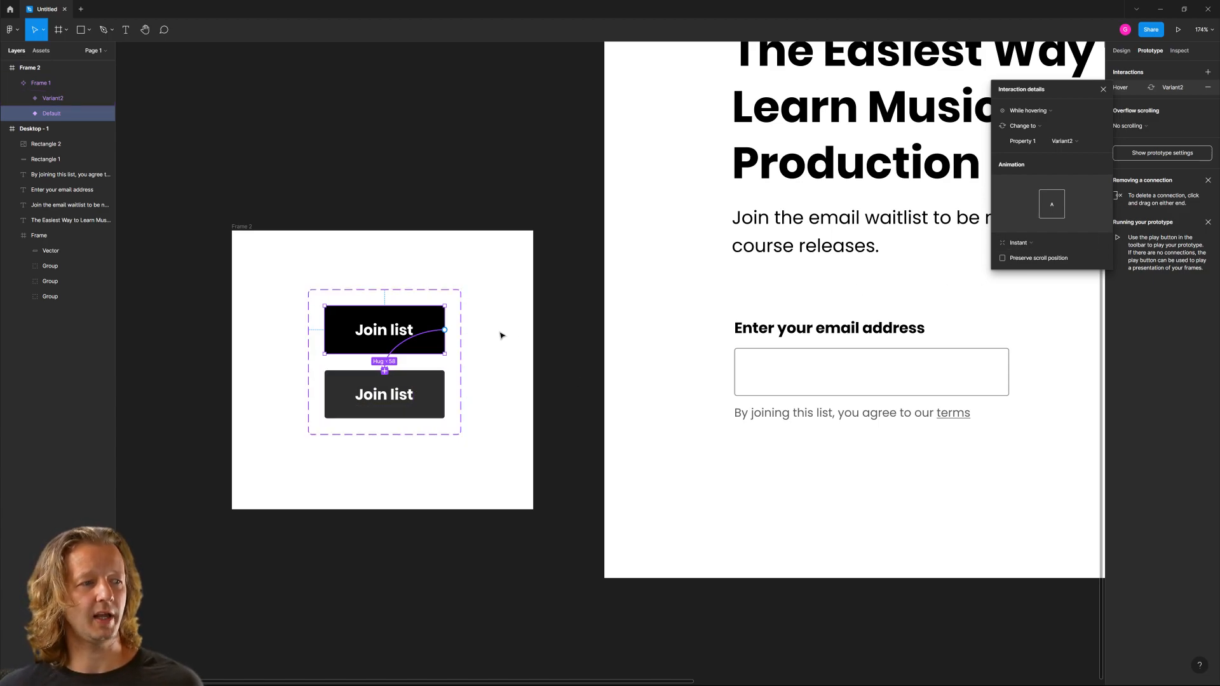
{"action": "key", "text": "Escape"}
Place an instance of the Join list component on the landing page, beside the email field and aligned with it.
{"action": "left_click", "coordinate": [40, 51]}
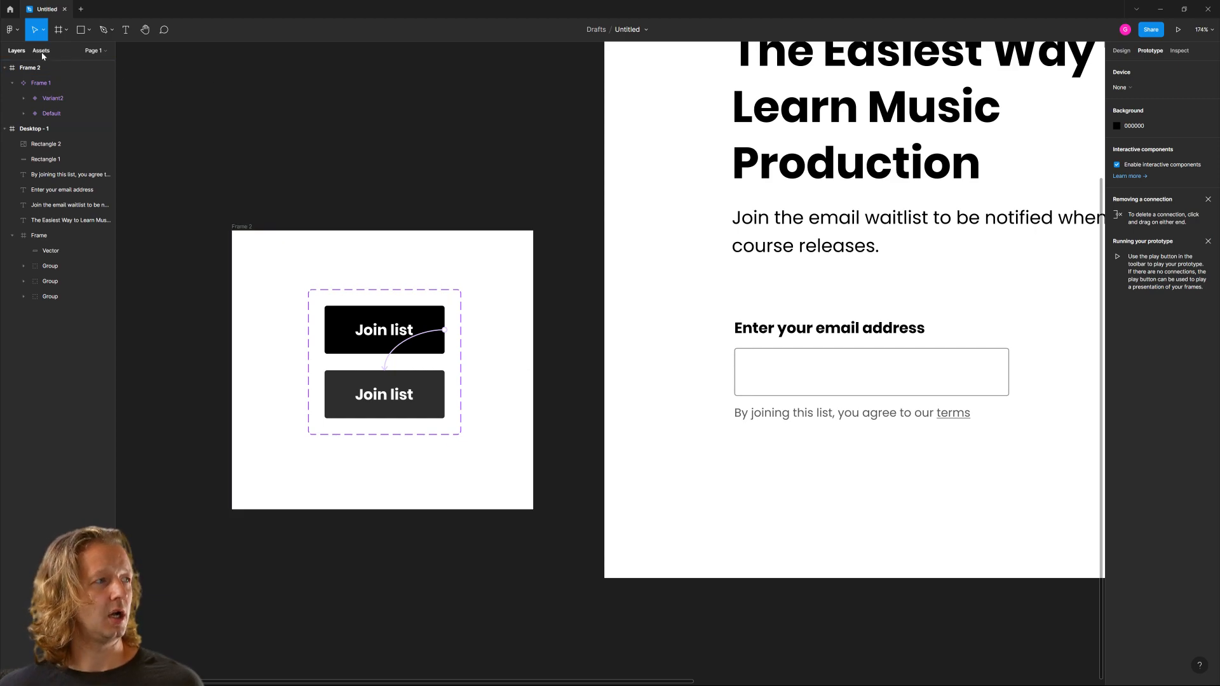
{"action": "left_click_drag", "start_coordinate": [30, 138], "coordinate": [1062, 375]}
{"action": "scroll", "coordinate": [1062, 375], "scroll_direction": "right", "scroll_amount": 5}
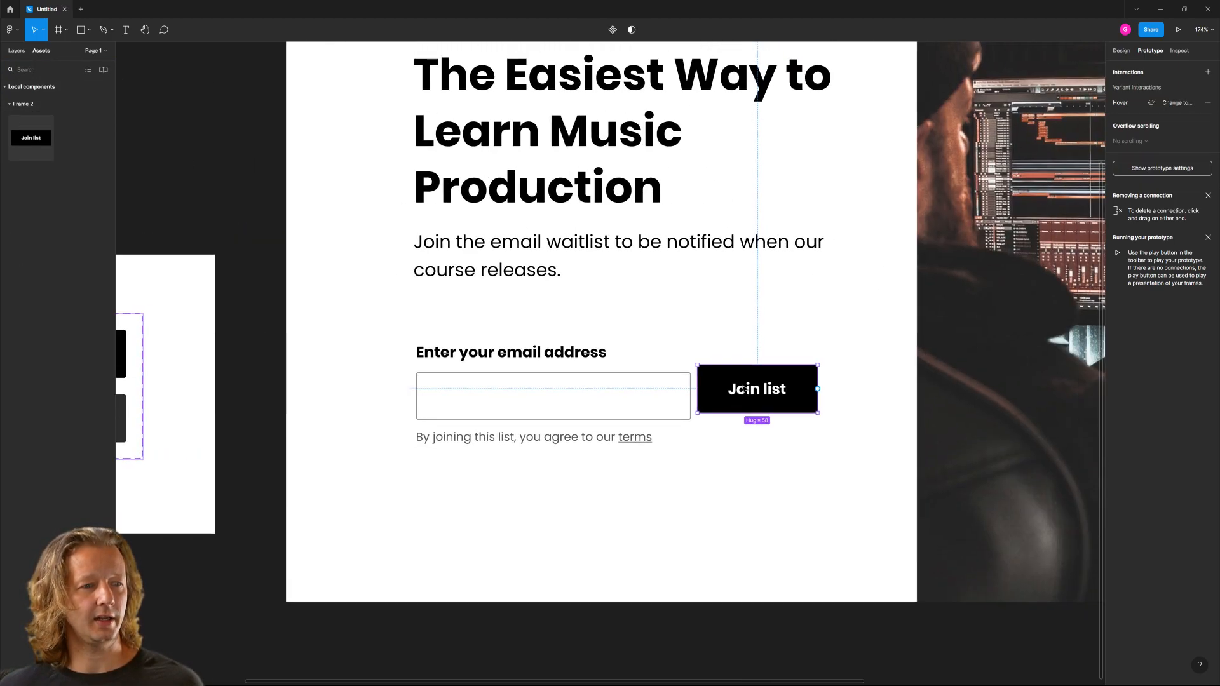
{"action": "left_click_drag", "start_coordinate": [746, 397], "coordinate": [750, 397]}
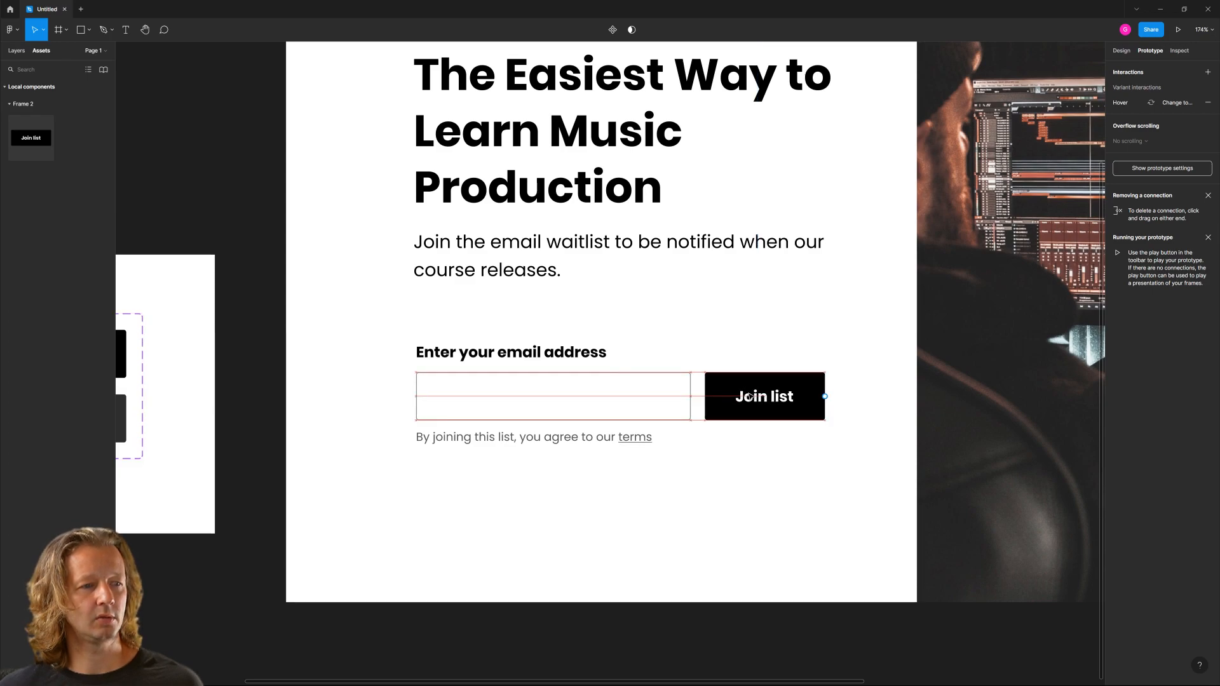
{"action": "left_click", "coordinate": [749, 464]}
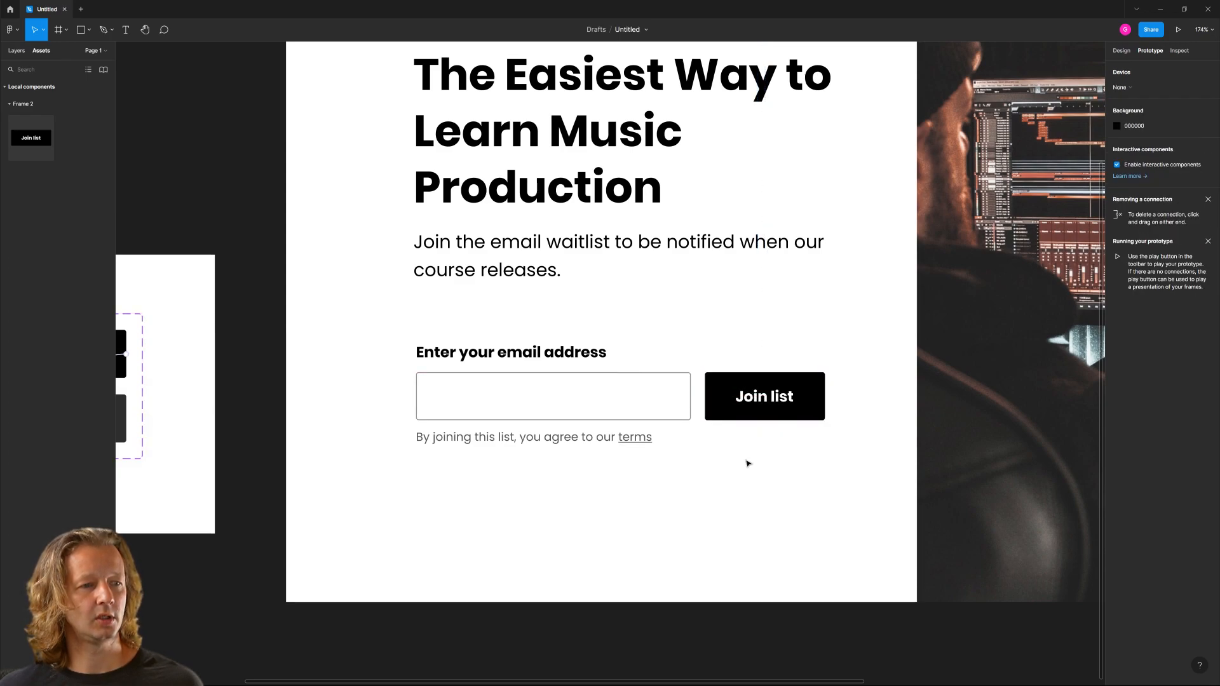
Preview the landing page in the prototype presentation to check the Join list button, and return to the design file.
{"action": "left_click", "coordinate": [1176, 32]}
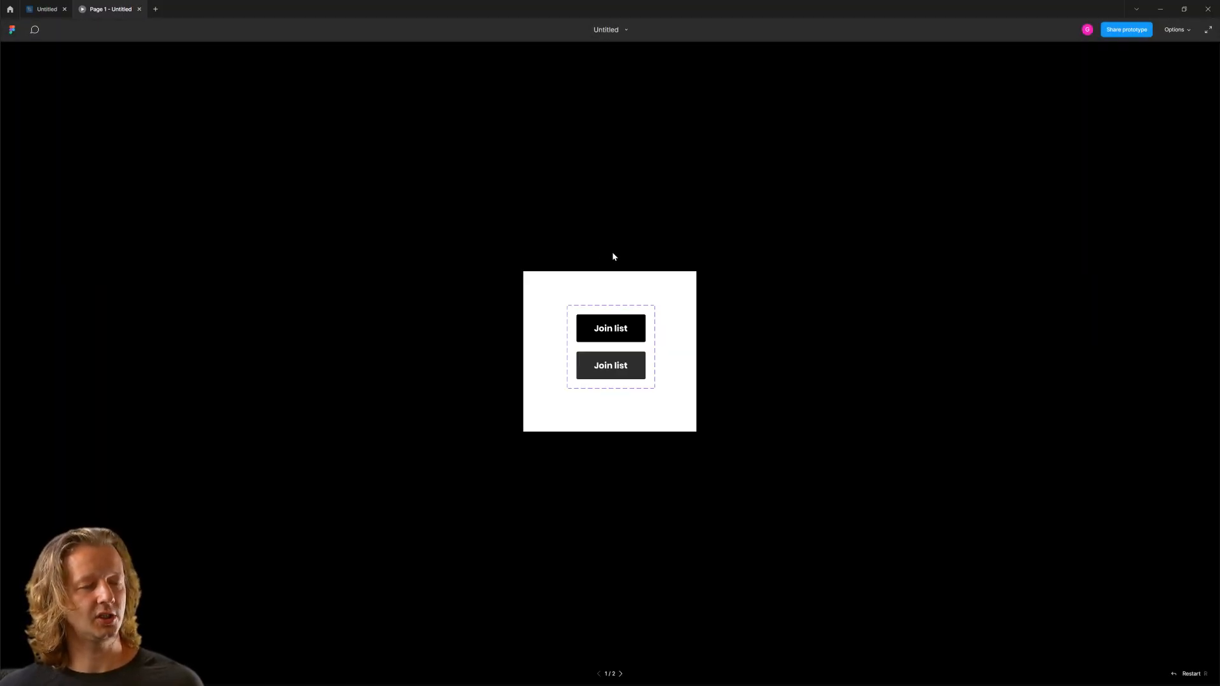
{"action": "left_click", "coordinate": [621, 674]}
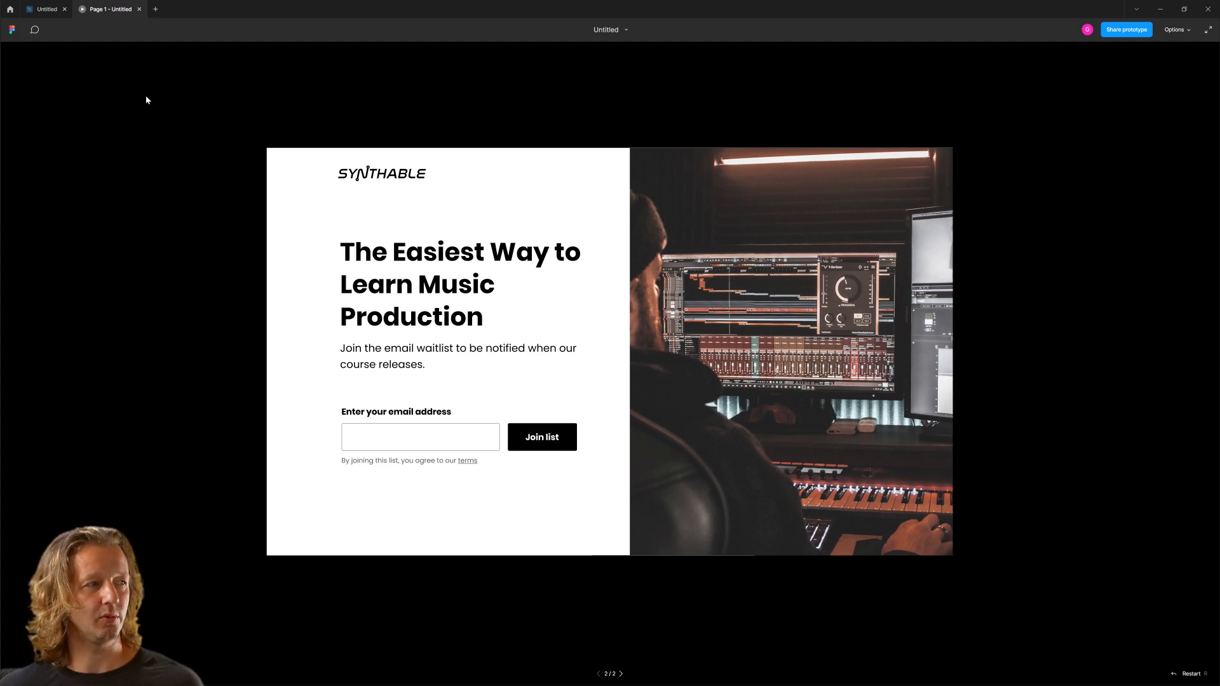
{"action": "left_click", "coordinate": [43, 9]}
Wrap the "Enter your email address" label and the input box beneath it in an auto layout frame.
{"action": "left_click_drag", "start_coordinate": [381, 315], "coordinate": [678, 420]}
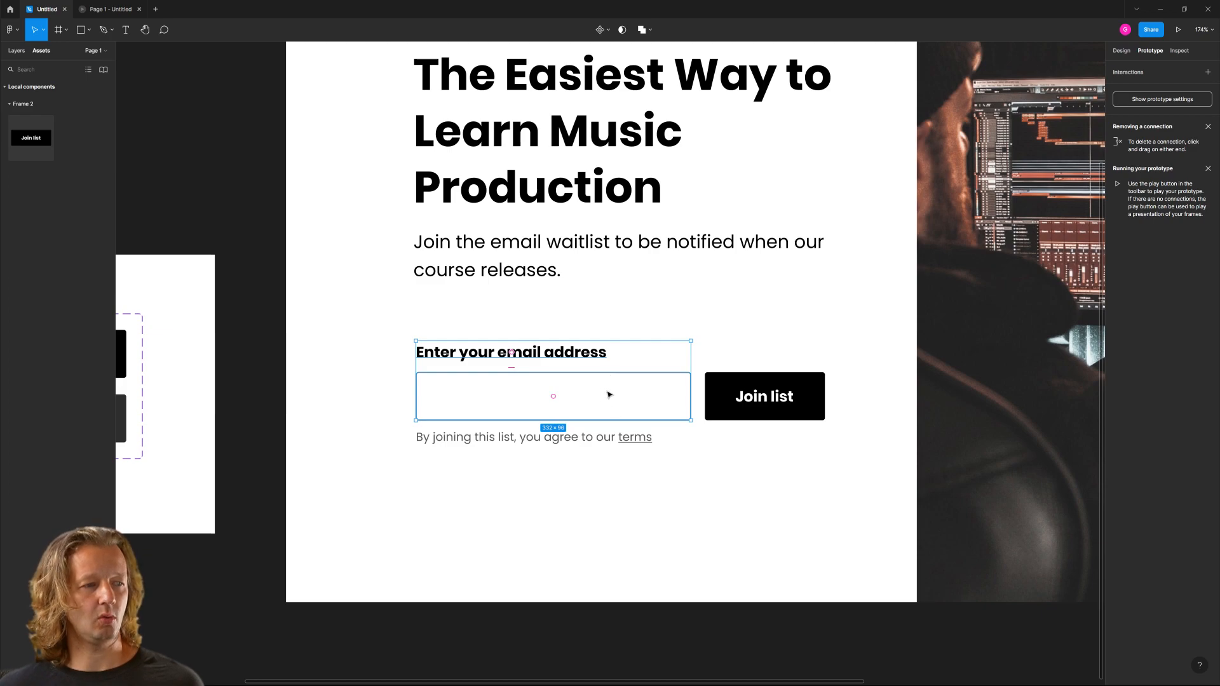
{"action": "left_click", "coordinate": [1121, 51]}
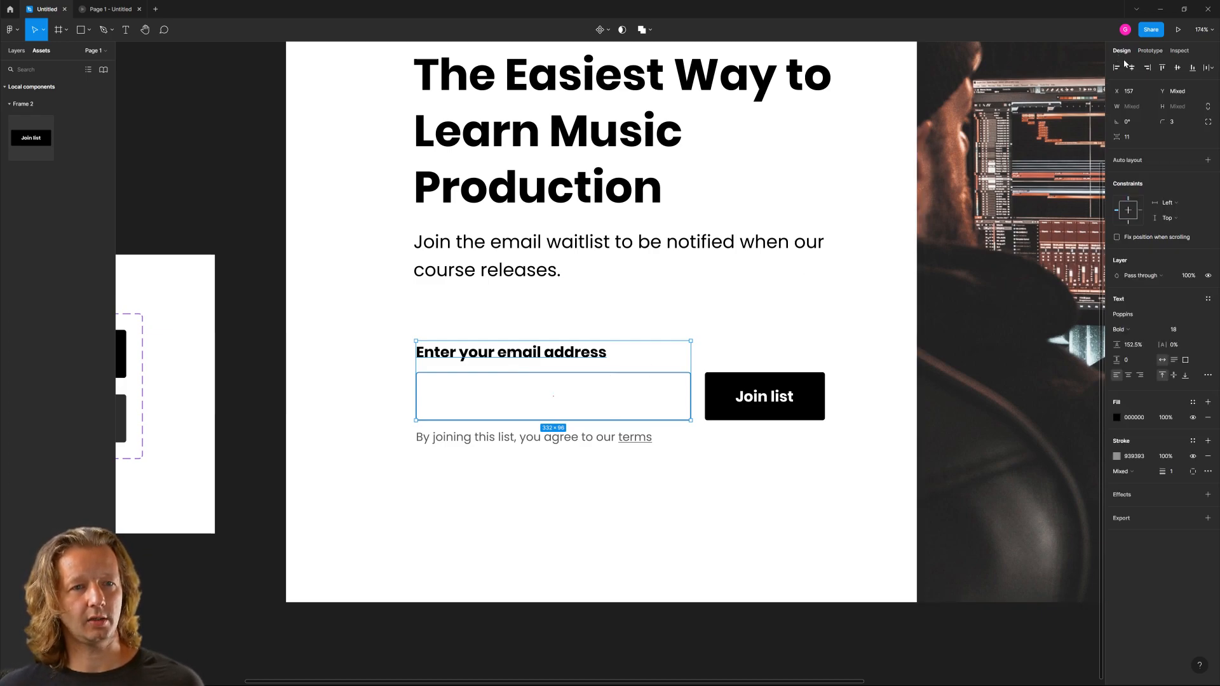
{"action": "left_click", "coordinate": [1208, 160]}
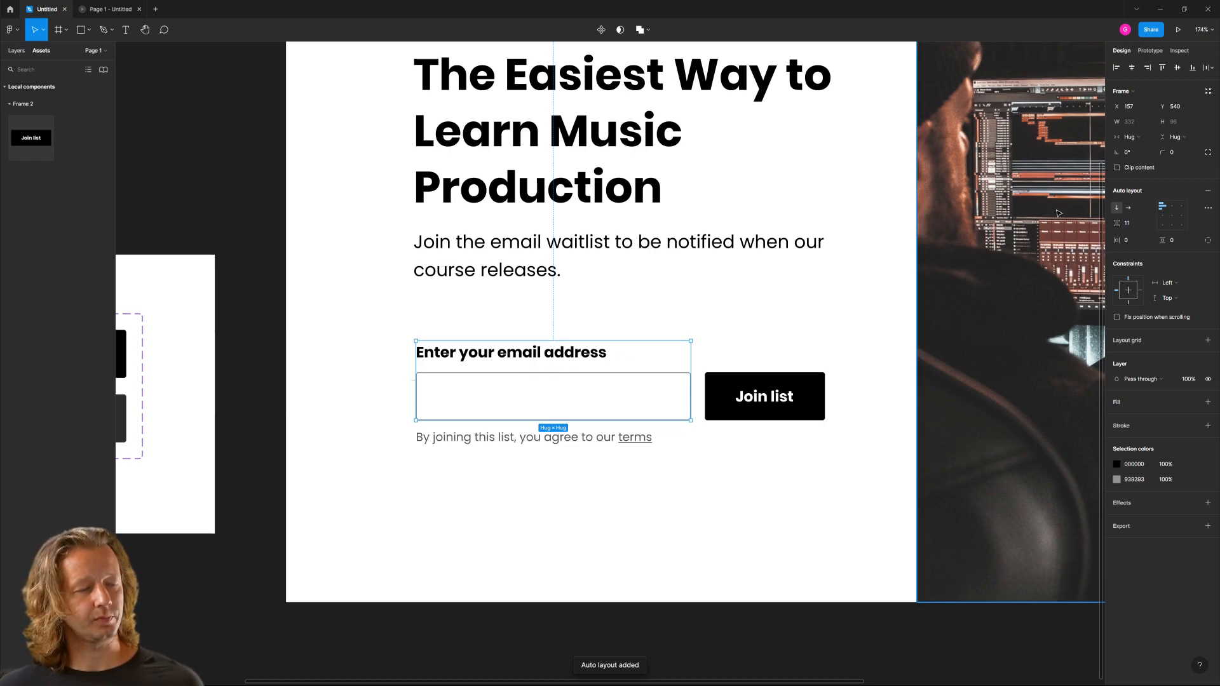
{"action": "left_click_drag", "start_coordinate": [691, 357], "coordinate": [719, 345]}
{"action": "double_click", "coordinate": [719, 345]}
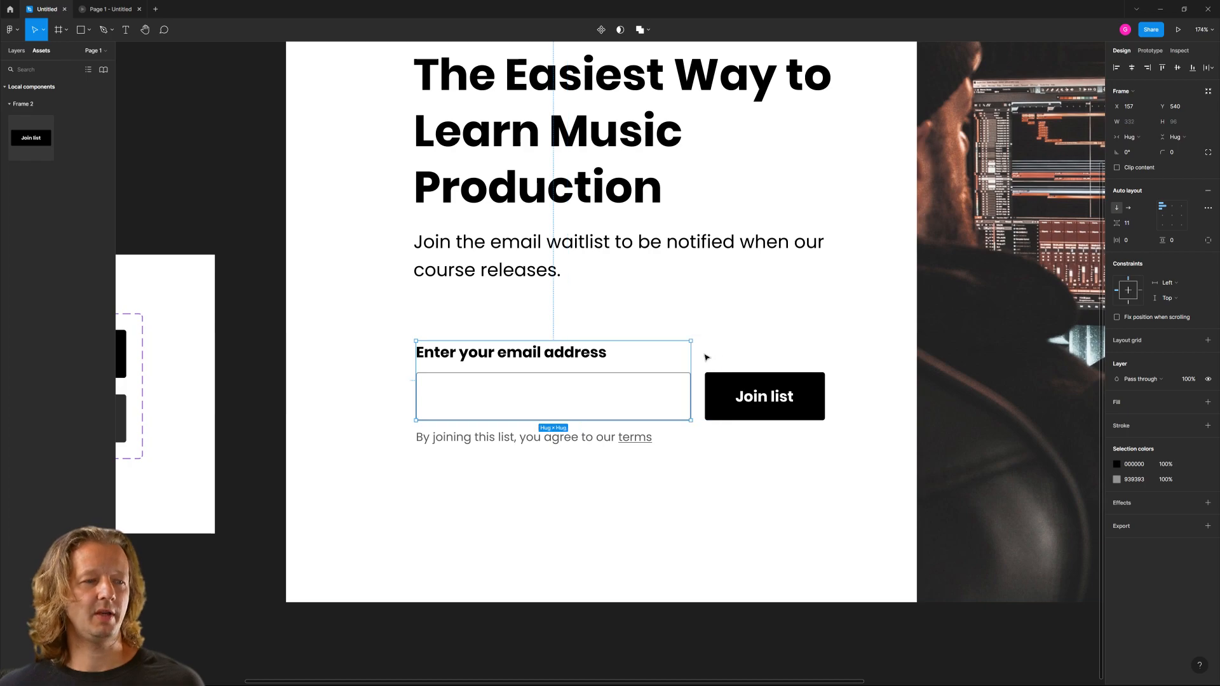
{"action": "scroll", "coordinate": [775, 294], "scroll_direction": "down", "scroll_amount": 5}
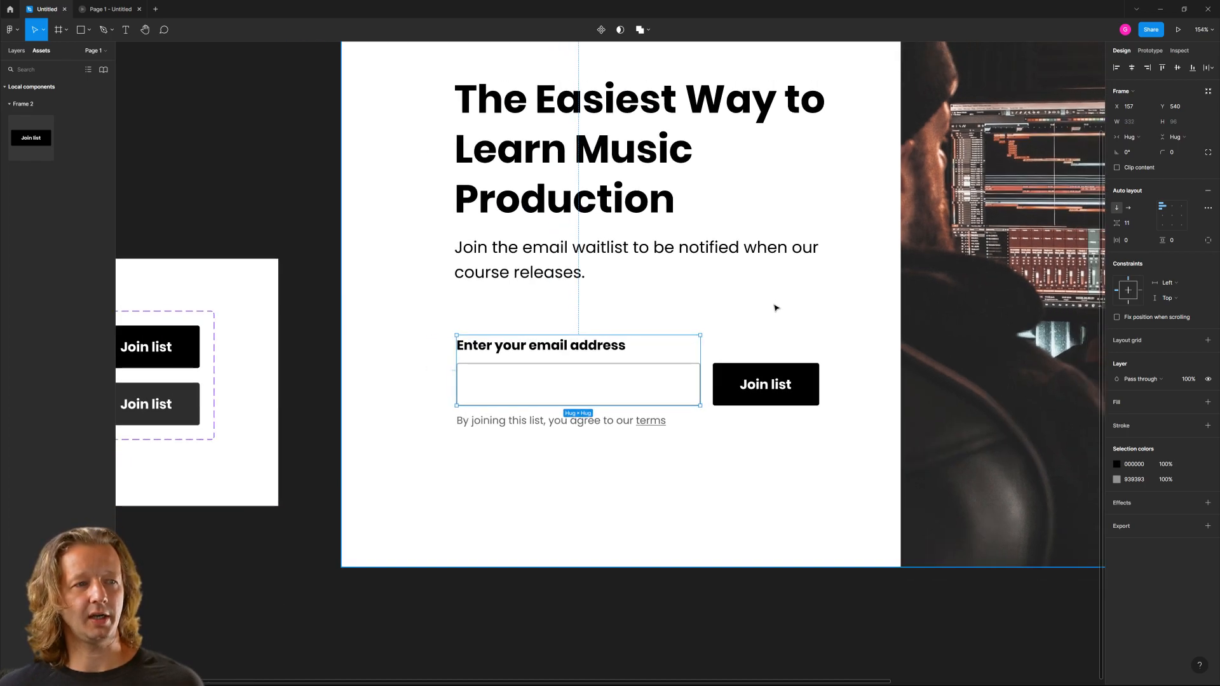
{"action": "scroll", "coordinate": [790, 305], "scroll_direction": "right", "scroll_amount": 3}
{"action": "scroll", "coordinate": [568, 384], "scroll_direction": "up", "scroll_amount": 2}
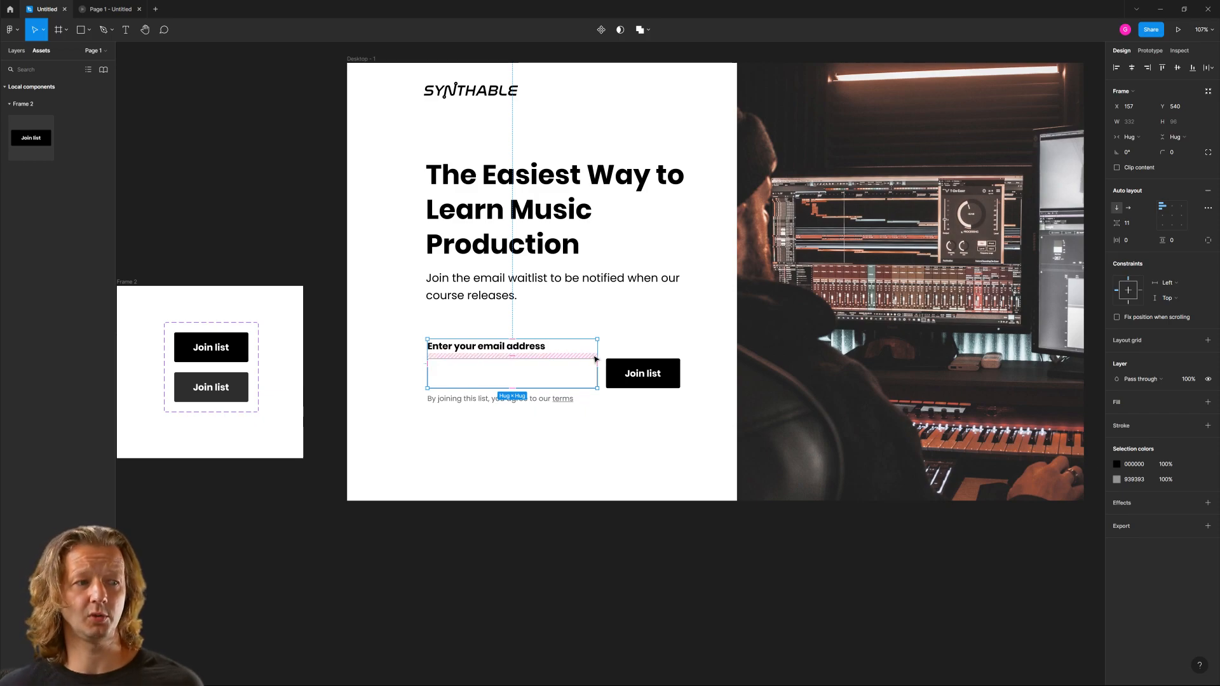
Set the email input box inside the auto layout frame to fill the container's width.
{"action": "left_click_drag", "start_coordinate": [597, 352], "coordinate": [566, 365]}
{"action": "double_click", "coordinate": [566, 364]}
{"action": "left_click", "coordinate": [569, 363]}
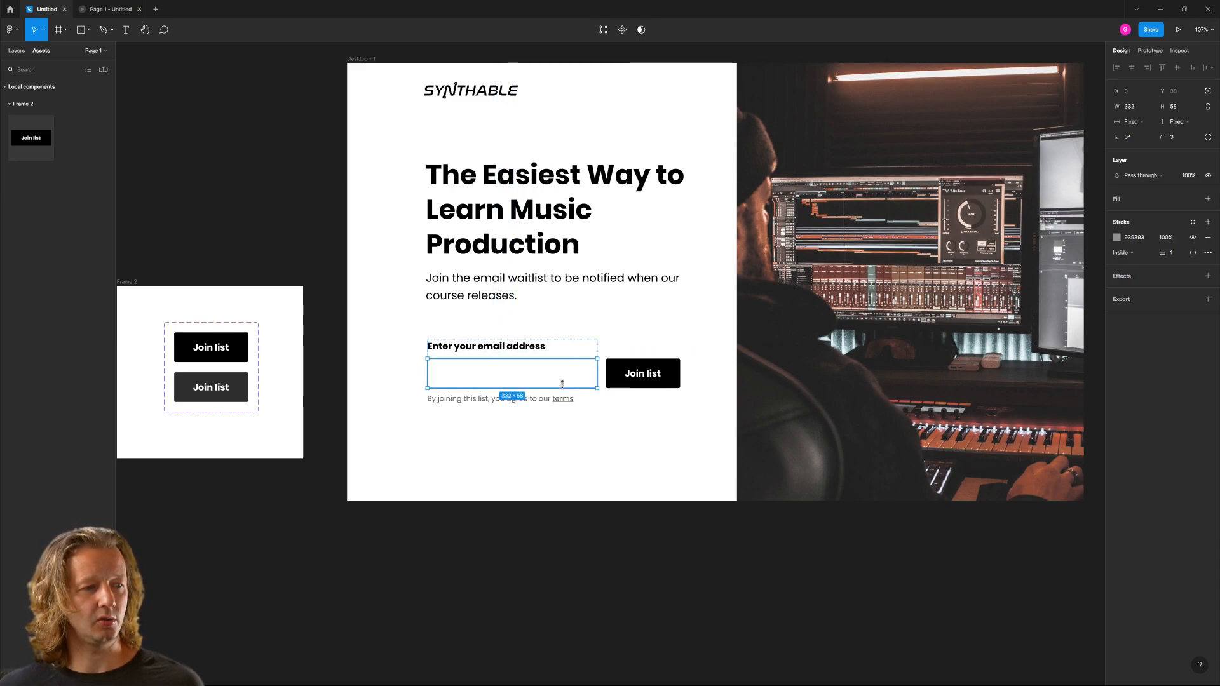
{"action": "scroll", "coordinate": [562, 384], "scroll_direction": "up", "scroll_amount": 5}
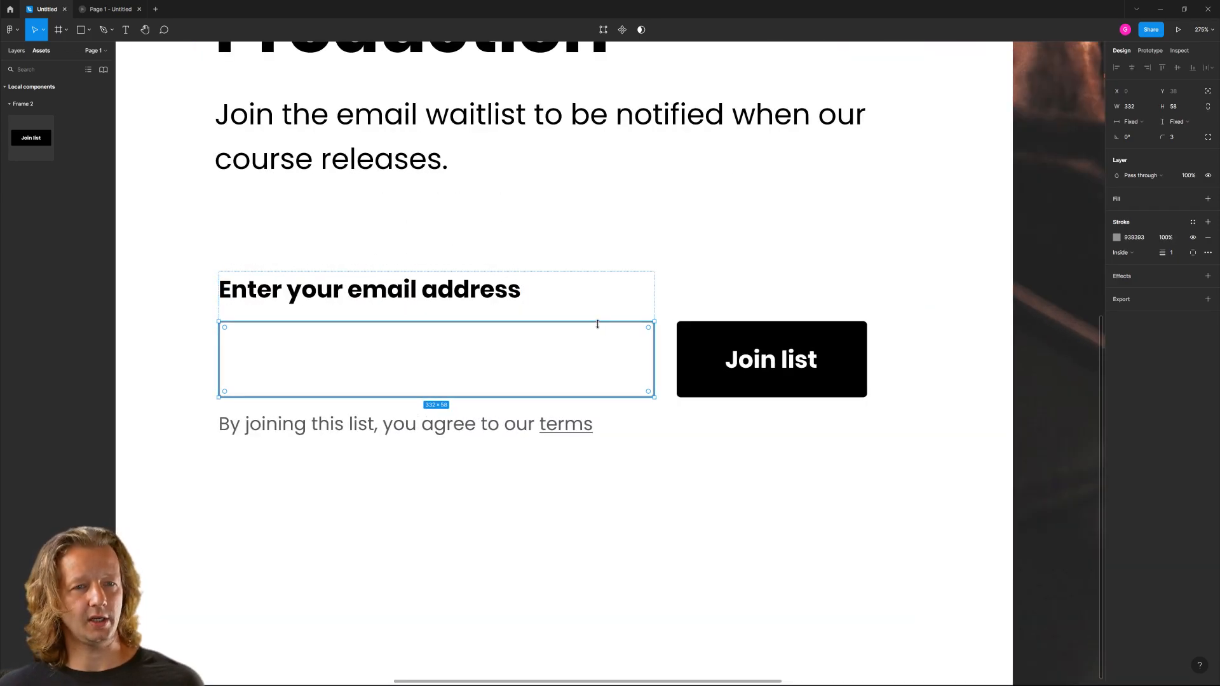
{"action": "left_click", "coordinate": [623, 307]}
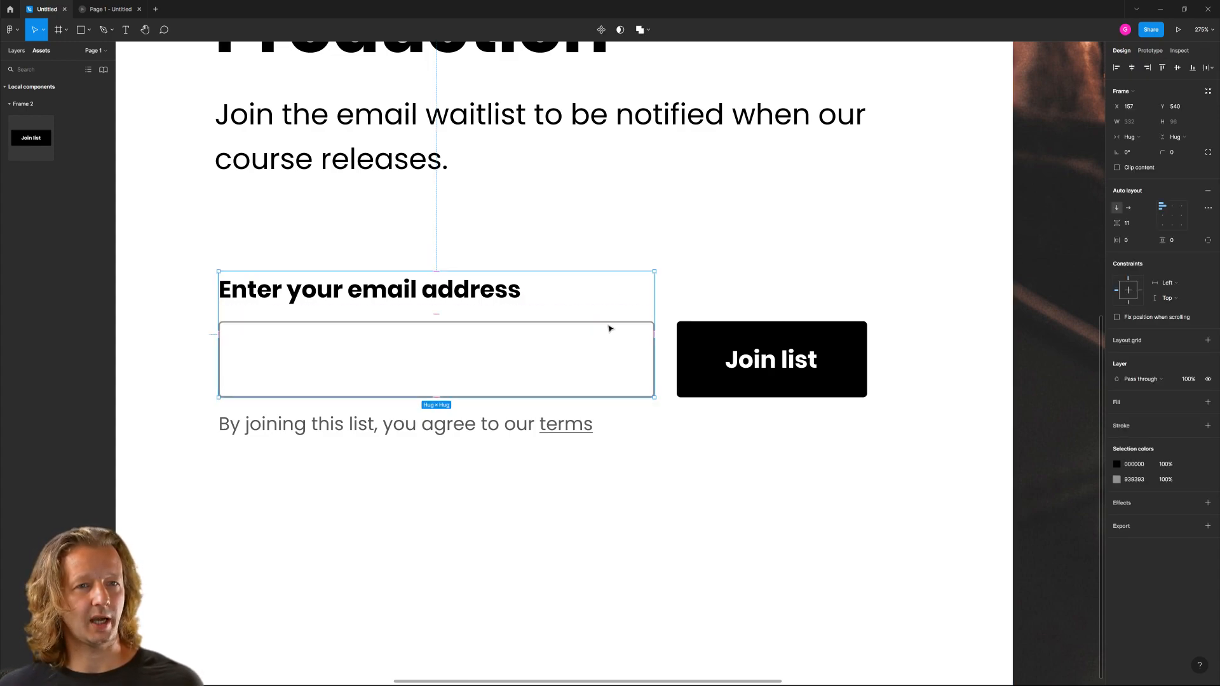
{"action": "mouse_move", "coordinate": [608, 324]}
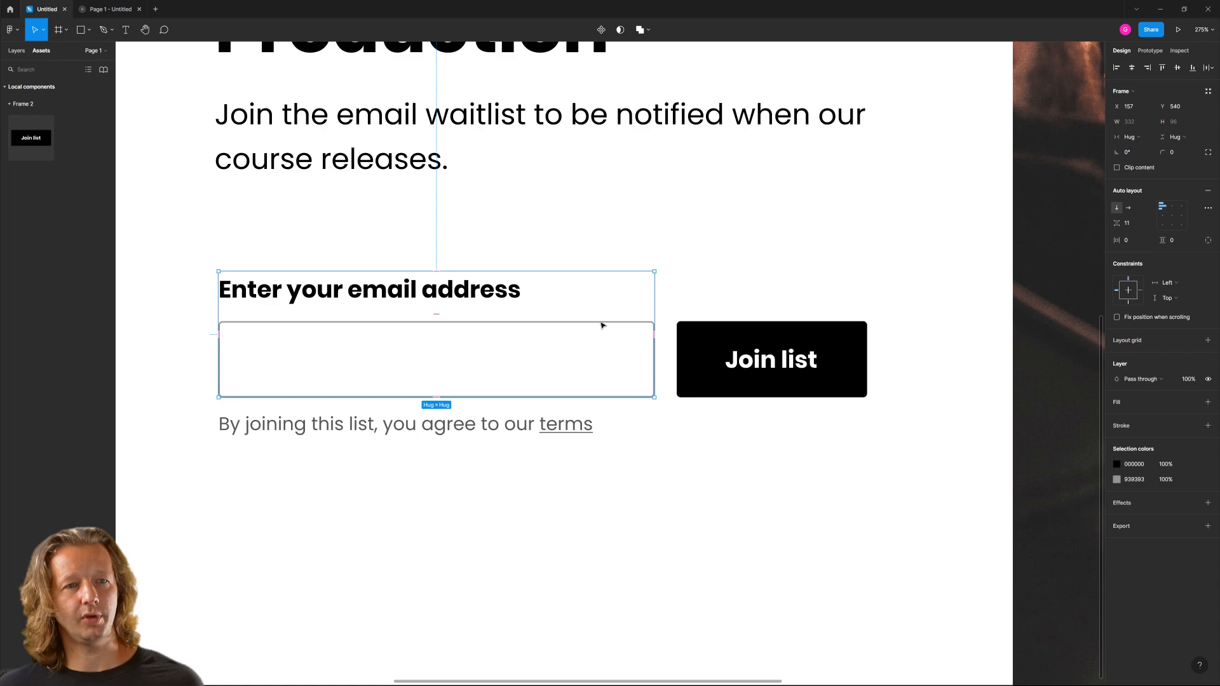
{"action": "left_click", "coordinate": [511, 322]}
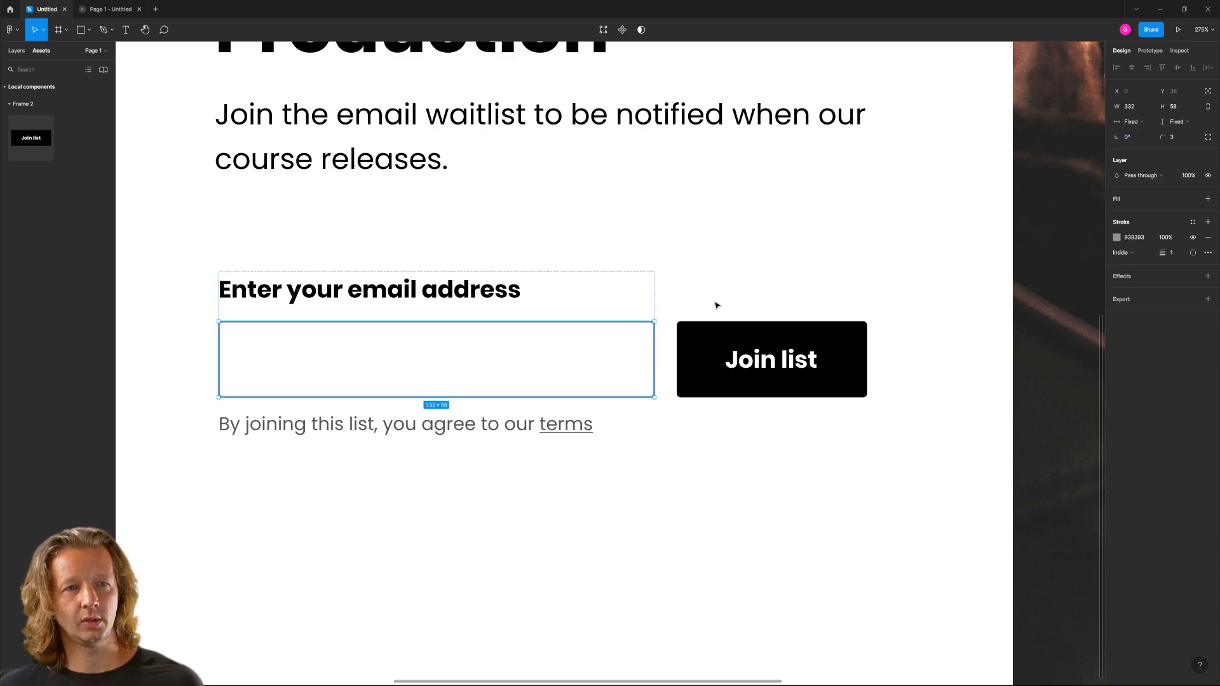
{"action": "left_click", "coordinate": [1144, 124]}
{"action": "left_click", "coordinate": [1147, 124]}
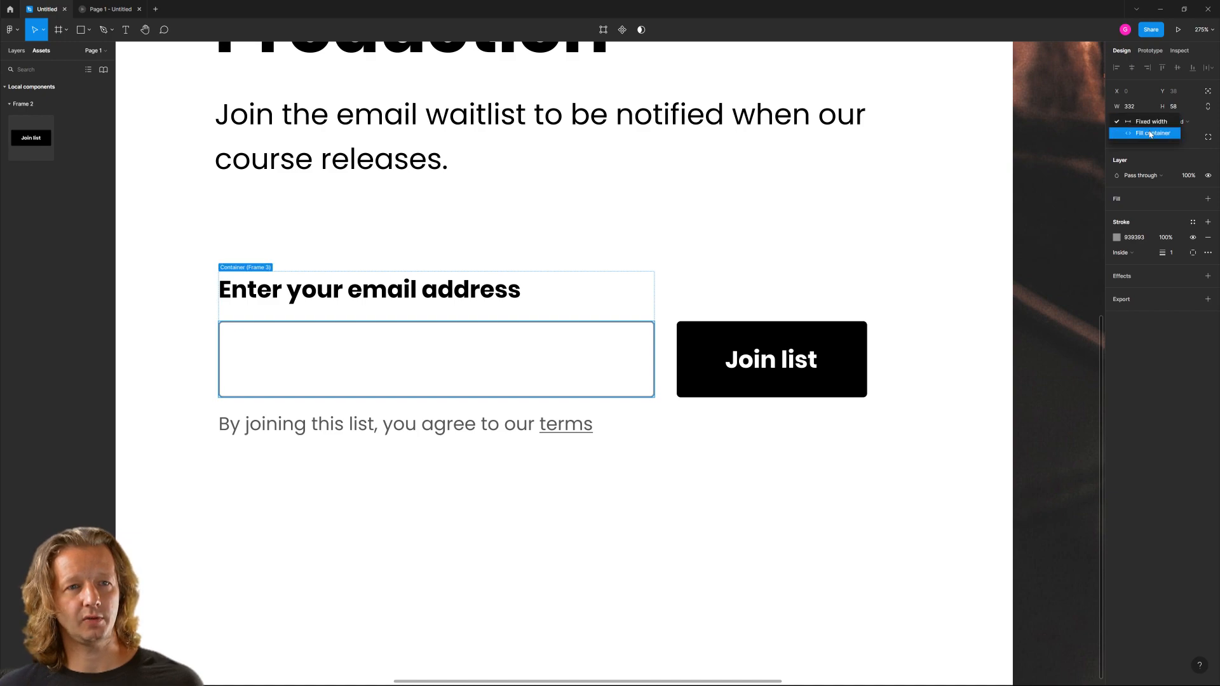
Widen the email auto layout frame to about 323 px so it ends just short of the Join list button.
{"action": "left_click", "coordinate": [552, 284]}
{"action": "left_click", "coordinate": [504, 330]}
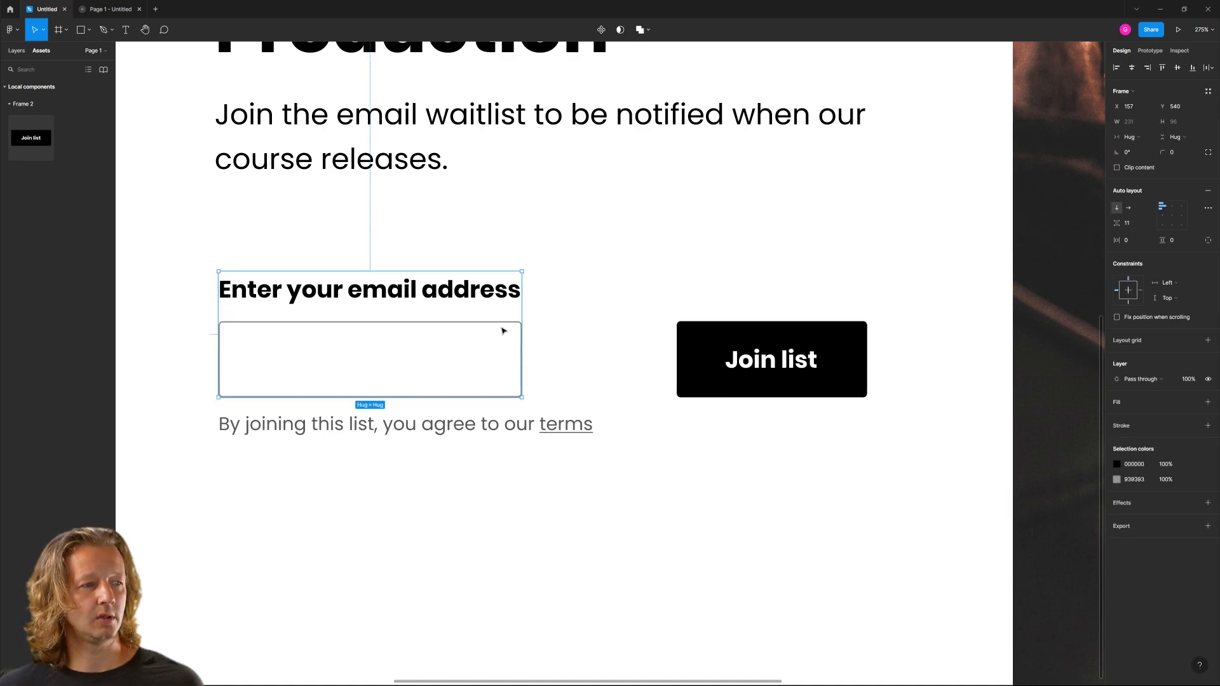
{"action": "left_click_drag", "start_coordinate": [521, 315], "coordinate": [641, 316]}
{"action": "left_click", "coordinate": [720, 257]}
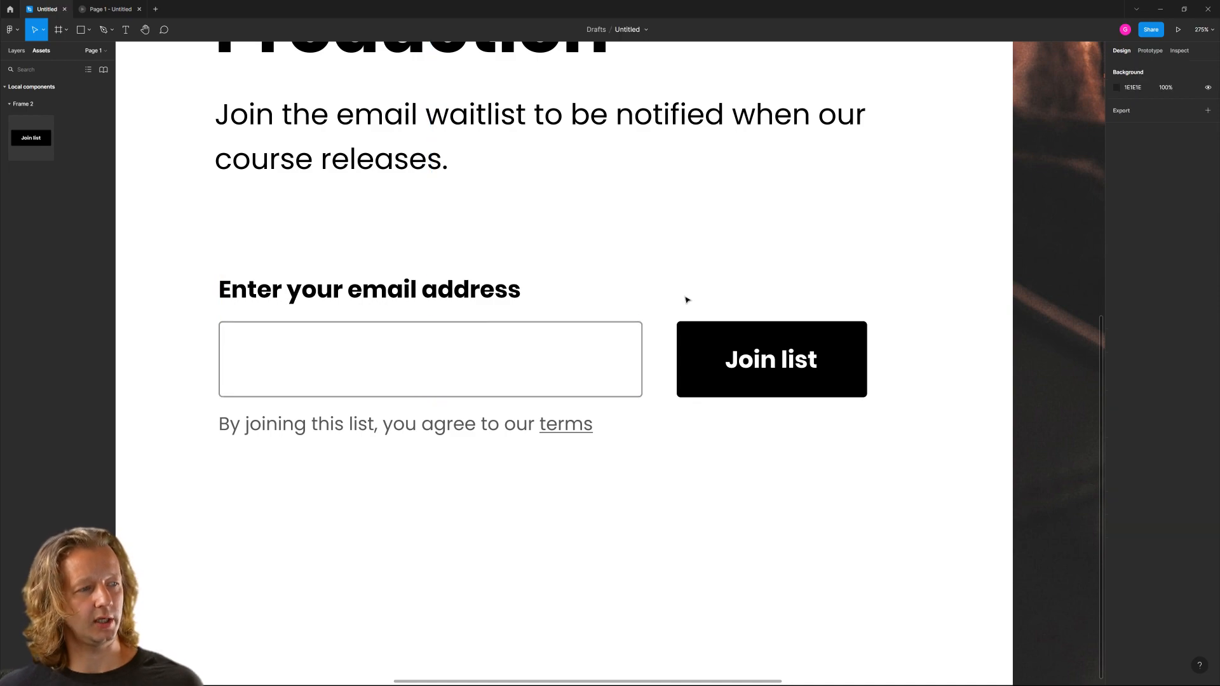
Turn the email auto layout frame into a component and add a second variant to it.
{"action": "left_click", "coordinate": [404, 289]}
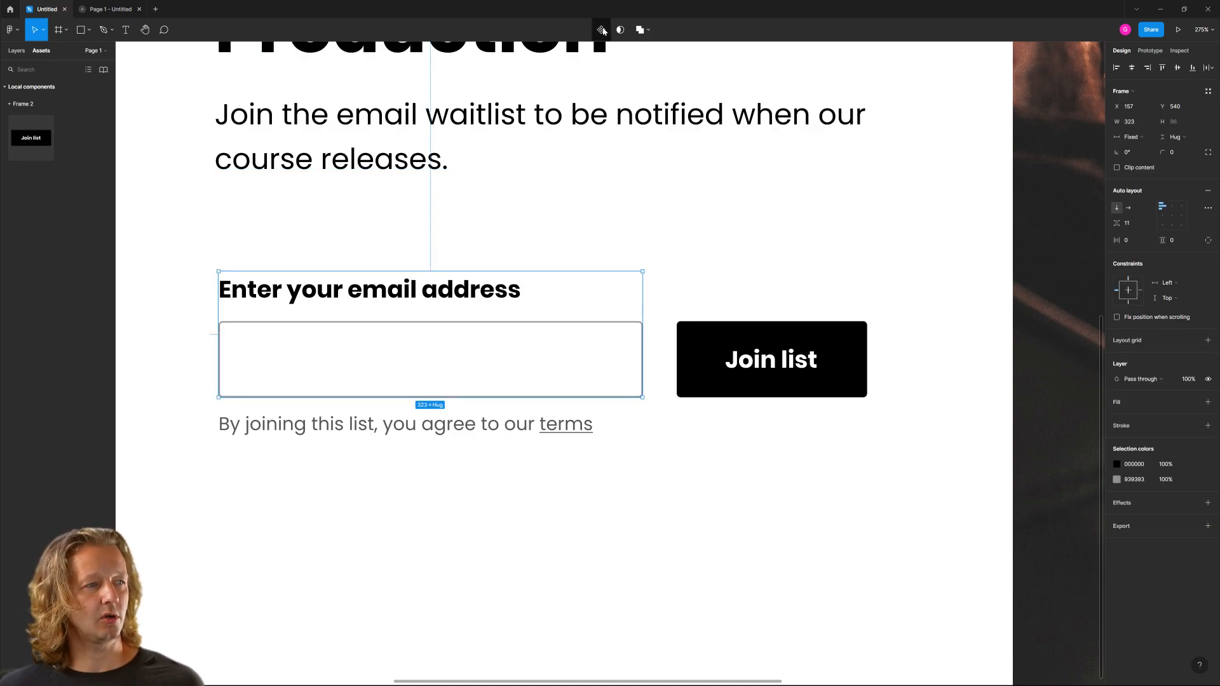
{"action": "left_click", "coordinate": [606, 35]}
{"action": "key", "text": "ctrl+minus"}
{"action": "left_click", "coordinate": [604, 33]}
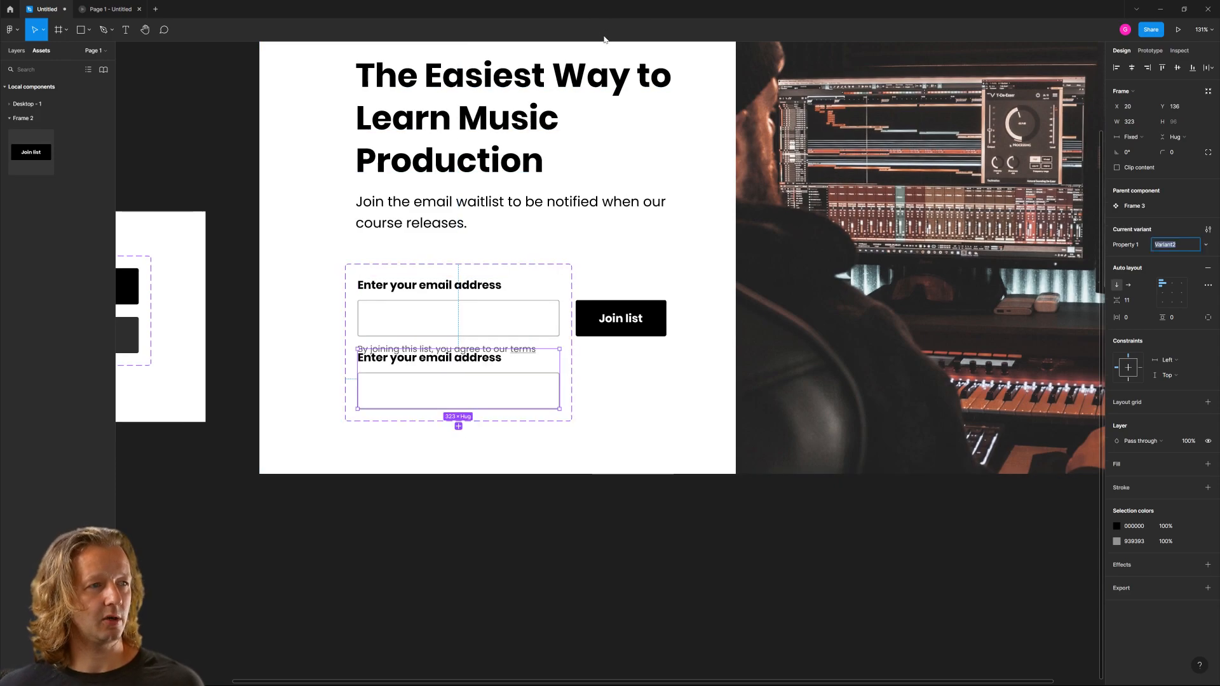
{"action": "left_click", "coordinate": [573, 246]}
Enlarge Frame 2 to about 607 × 949 and move the email field component set into it, below the Join list variants.
{"action": "scroll", "coordinate": [605, 242], "scroll_direction": "down", "scroll_amount": 3}
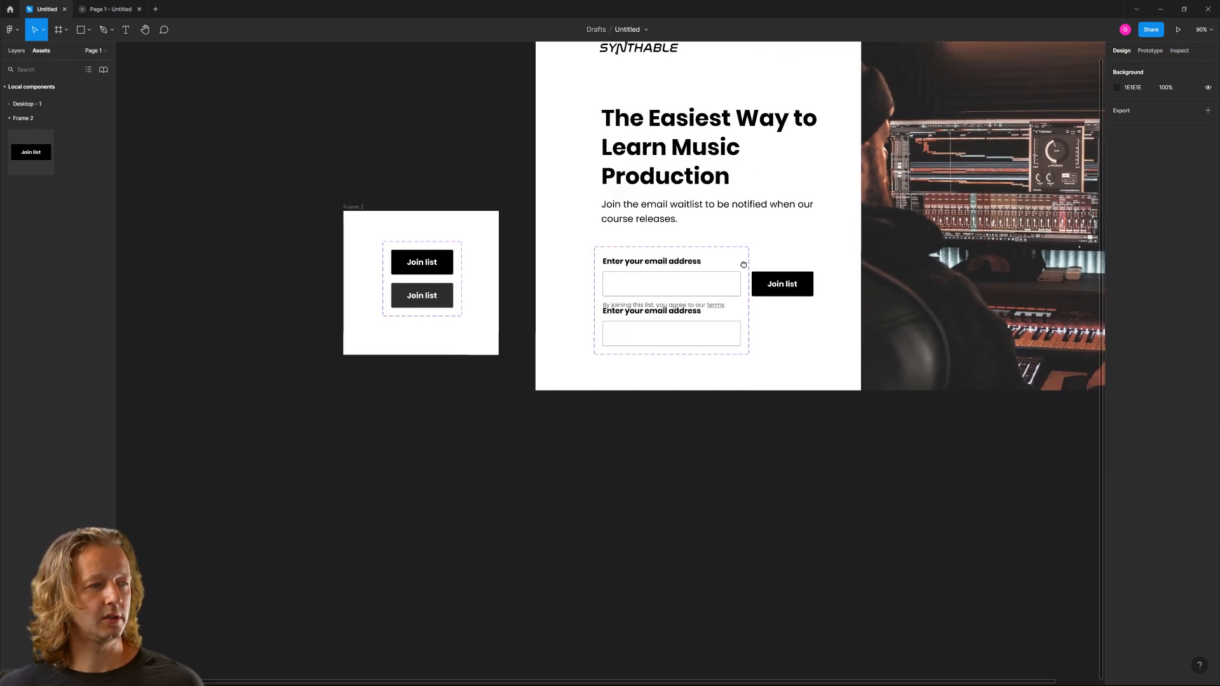
{"action": "scroll", "coordinate": [605, 242], "scroll_direction": "left", "scroll_amount": 3}
{"action": "left_click_drag", "start_coordinate": [481, 343], "coordinate": [572, 319]}
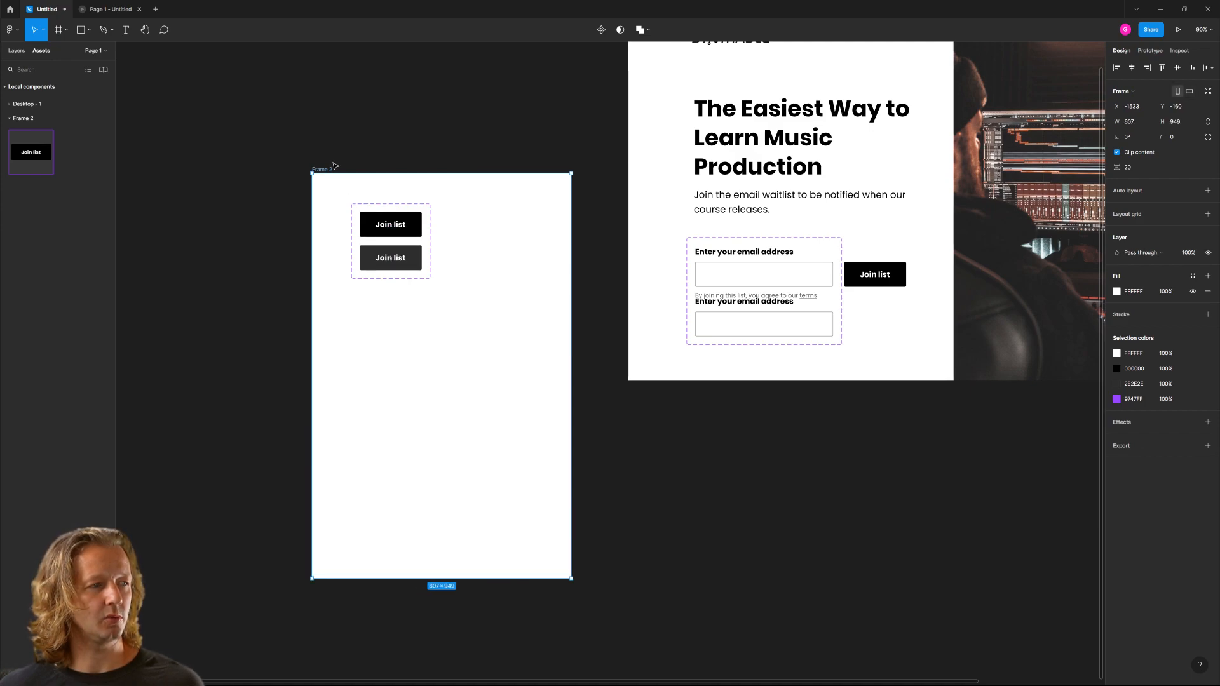
{"action": "left_click_drag", "start_coordinate": [467, 202], "coordinate": [354, 147]}
{"action": "left_click_drag", "start_coordinate": [740, 241], "coordinate": [289, 275]}
{"action": "left_click", "coordinate": [289, 275]}
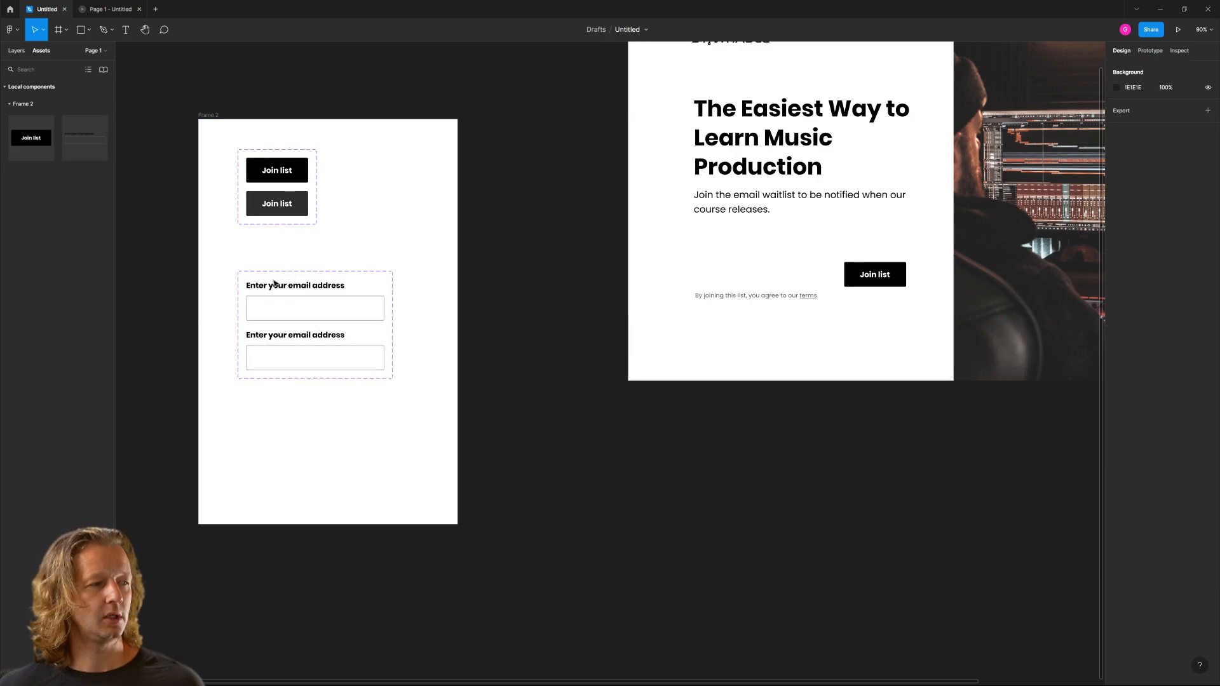
Change the stroke colour of the input box in the second email field variant to black 000000.
{"action": "scroll", "coordinate": [289, 274], "scroll_direction": "up", "scroll_amount": 5}
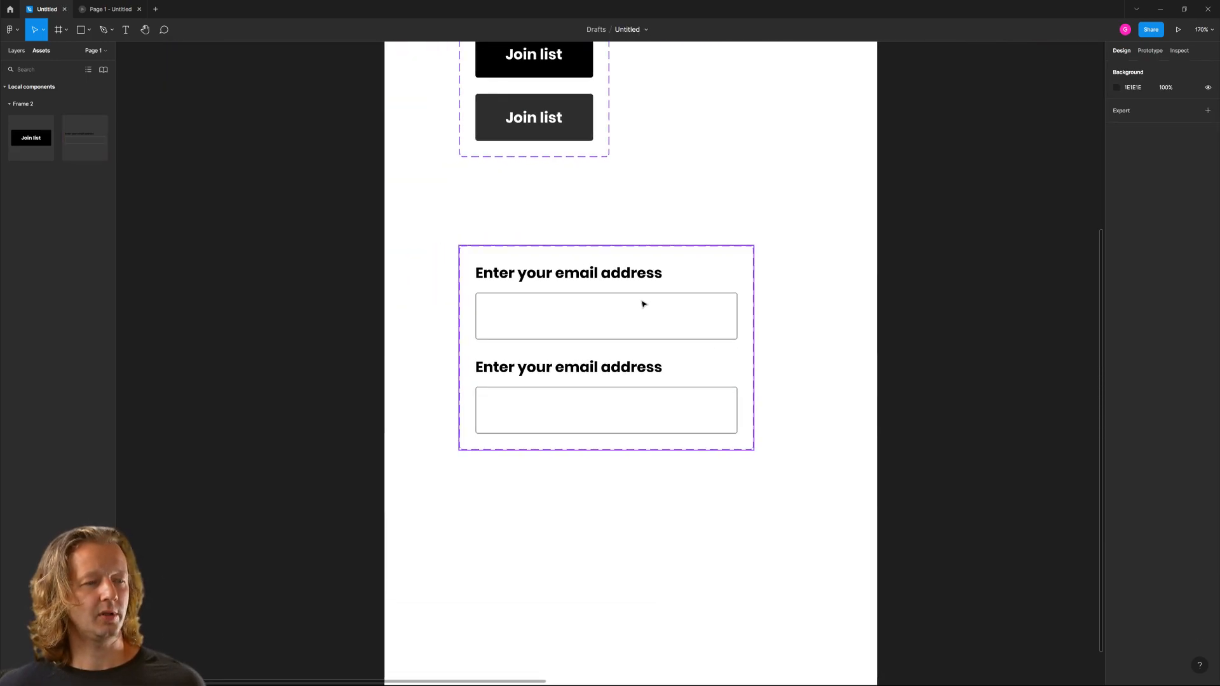
{"action": "left_click", "coordinate": [677, 296]}
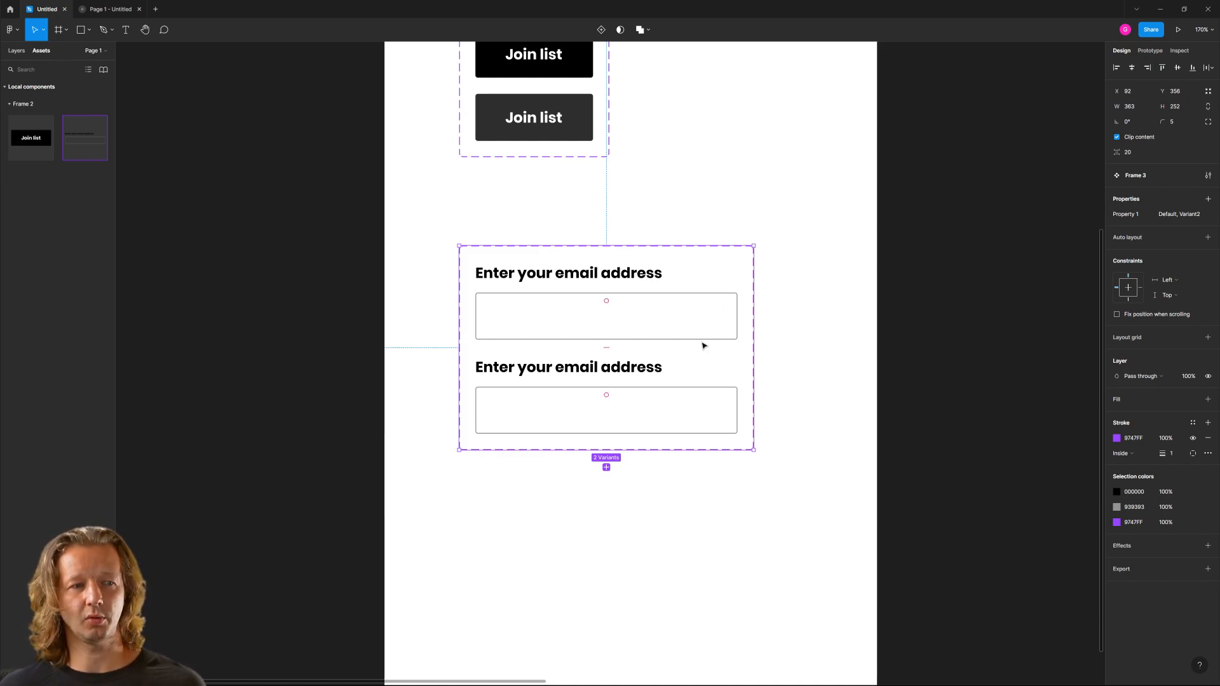
{"action": "left_click", "coordinate": [691, 390]}
{"action": "left_click", "coordinate": [692, 390]}
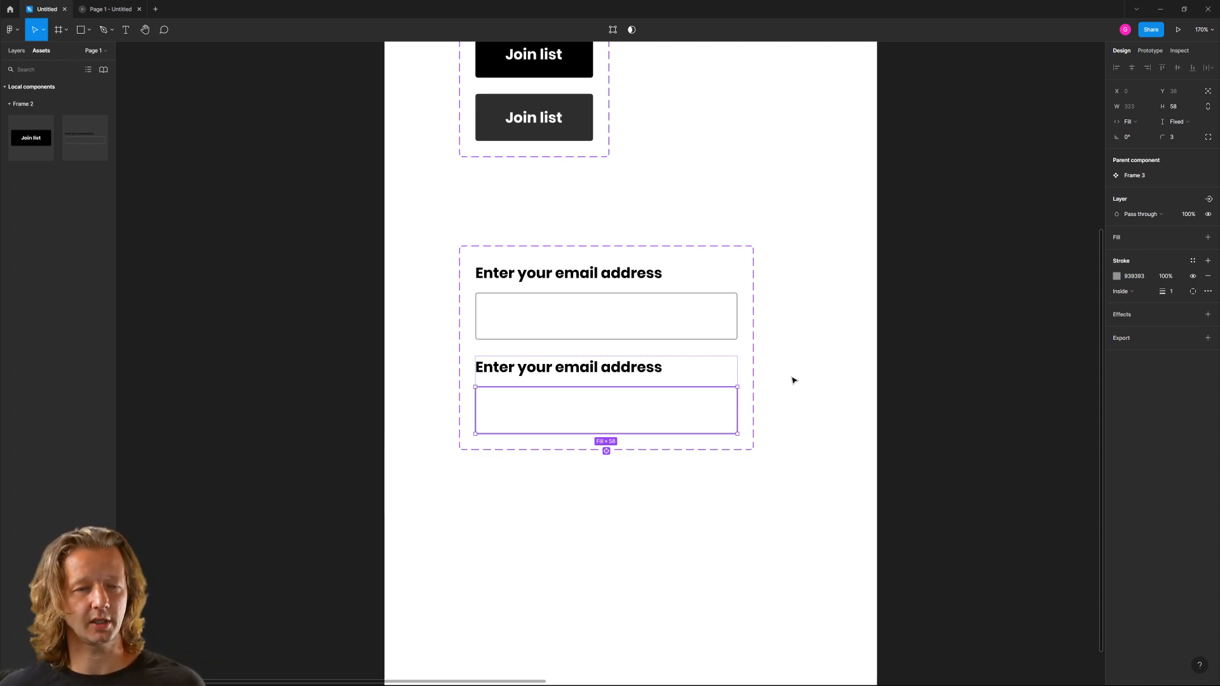
{"action": "left_click", "coordinate": [1116, 277]}
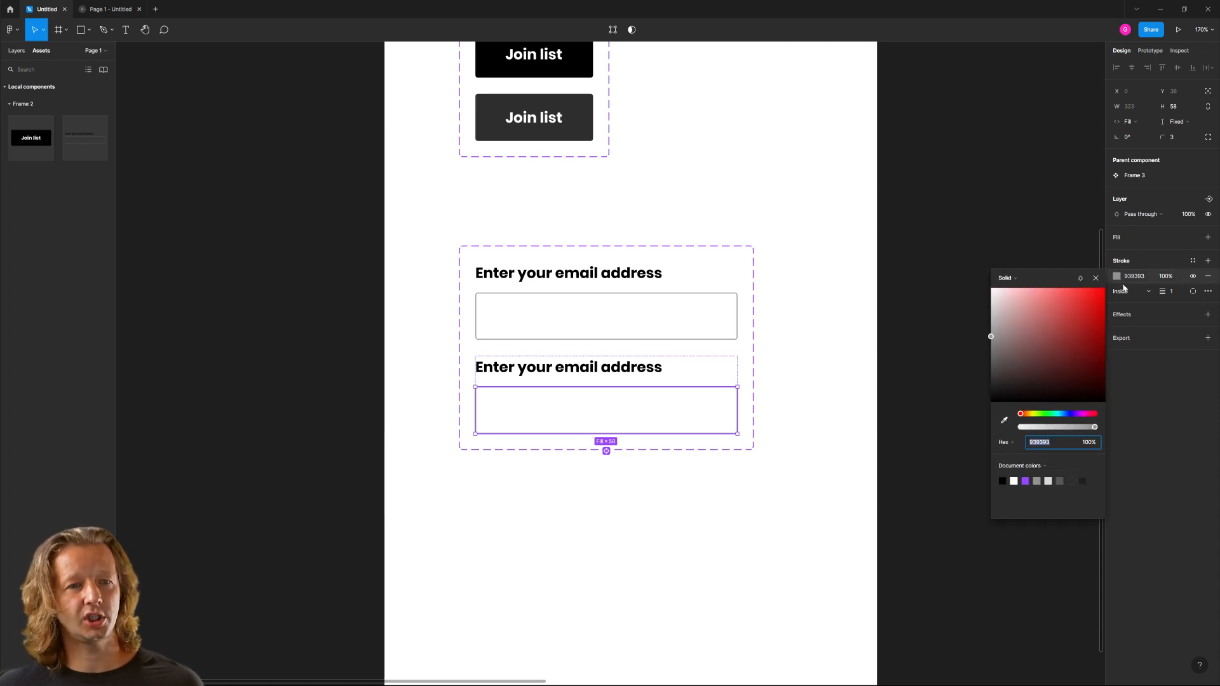
{"action": "left_click", "coordinate": [1030, 366]}
{"action": "left_click", "coordinate": [826, 478]}
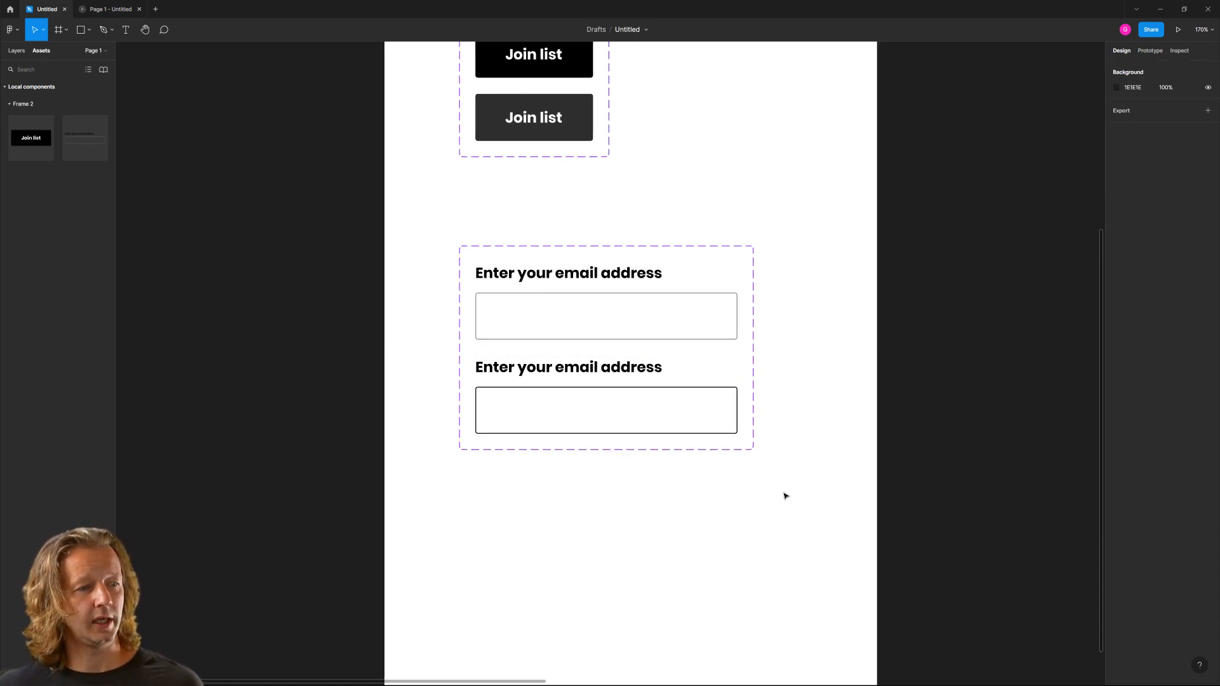
Set the stroke weight of the second email variant's input box to 3.
{"action": "left_click", "coordinate": [675, 391]}
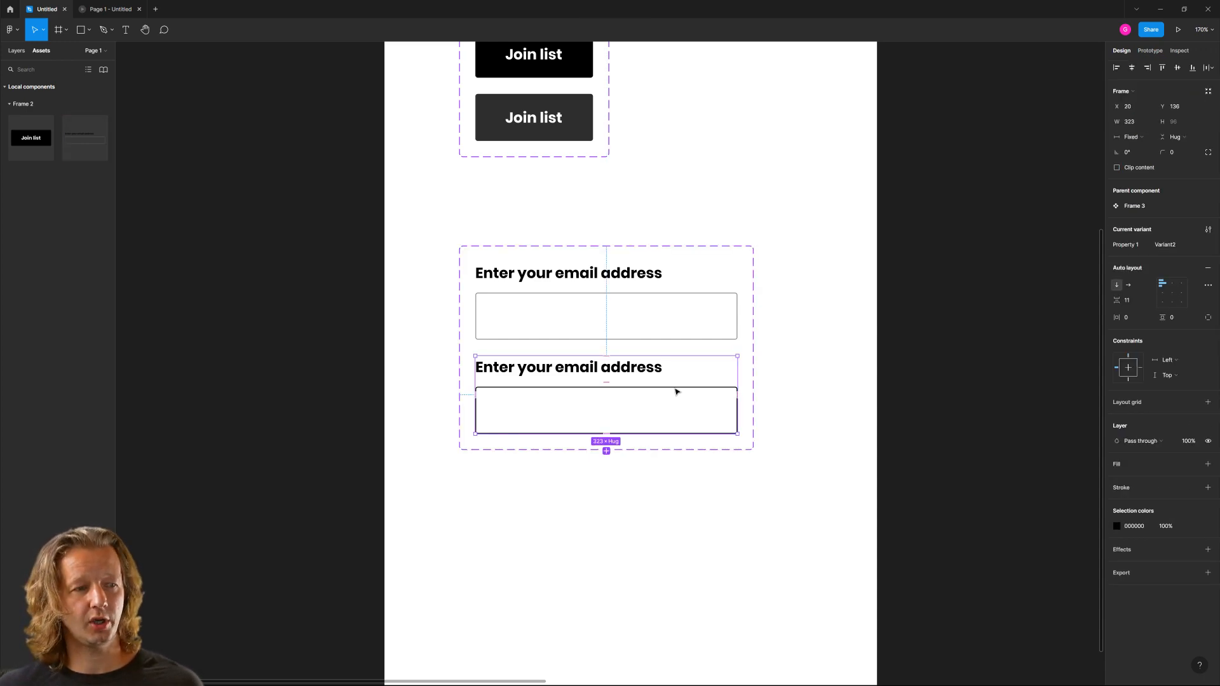
{"action": "left_click", "coordinate": [676, 391]}
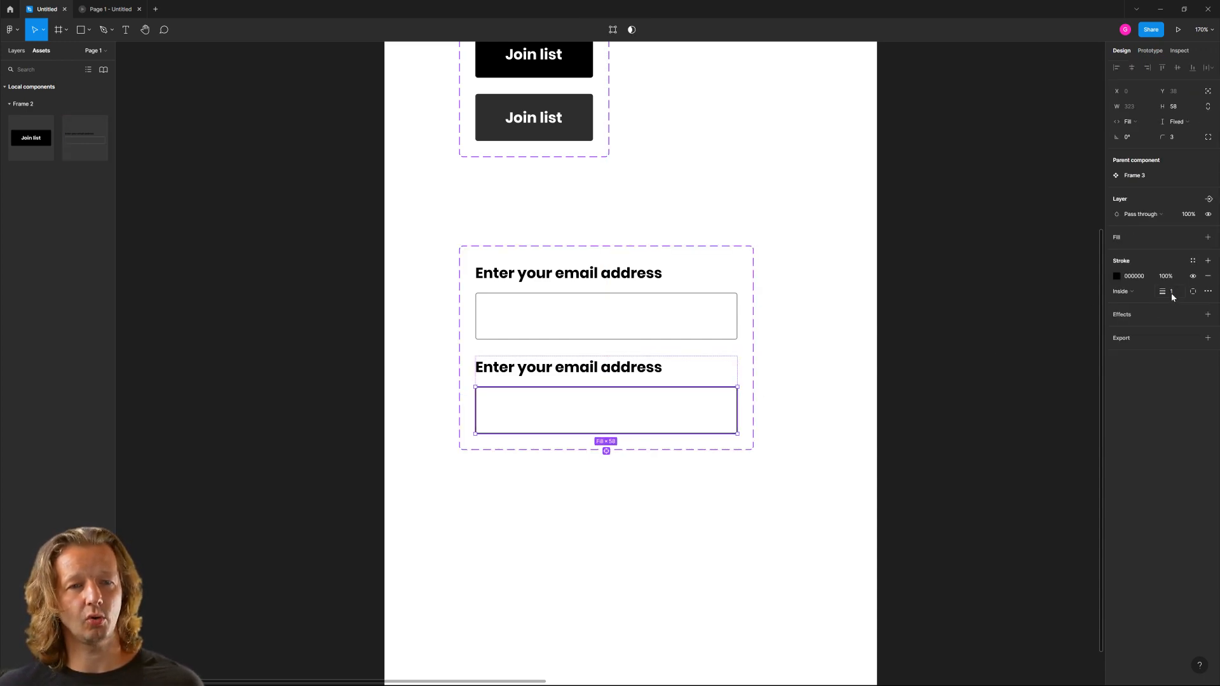
{"action": "type", "text": "3"}
{"action": "key", "text": "Return"}
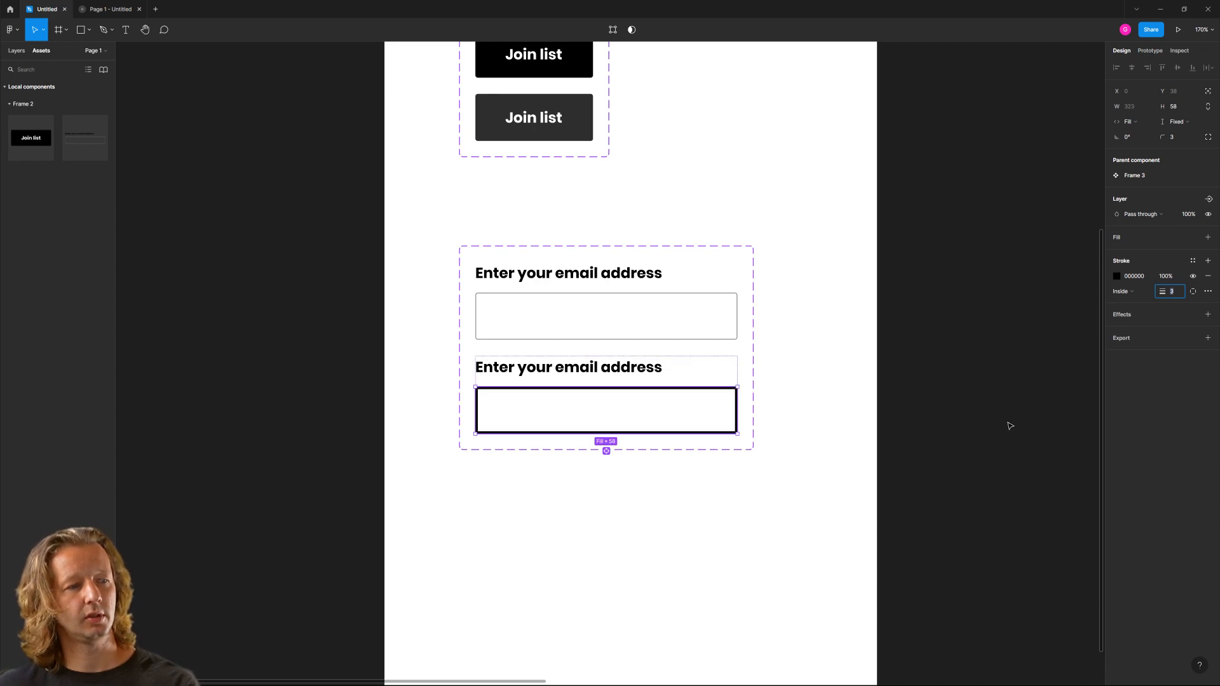
{"action": "left_click", "coordinate": [1008, 424]}
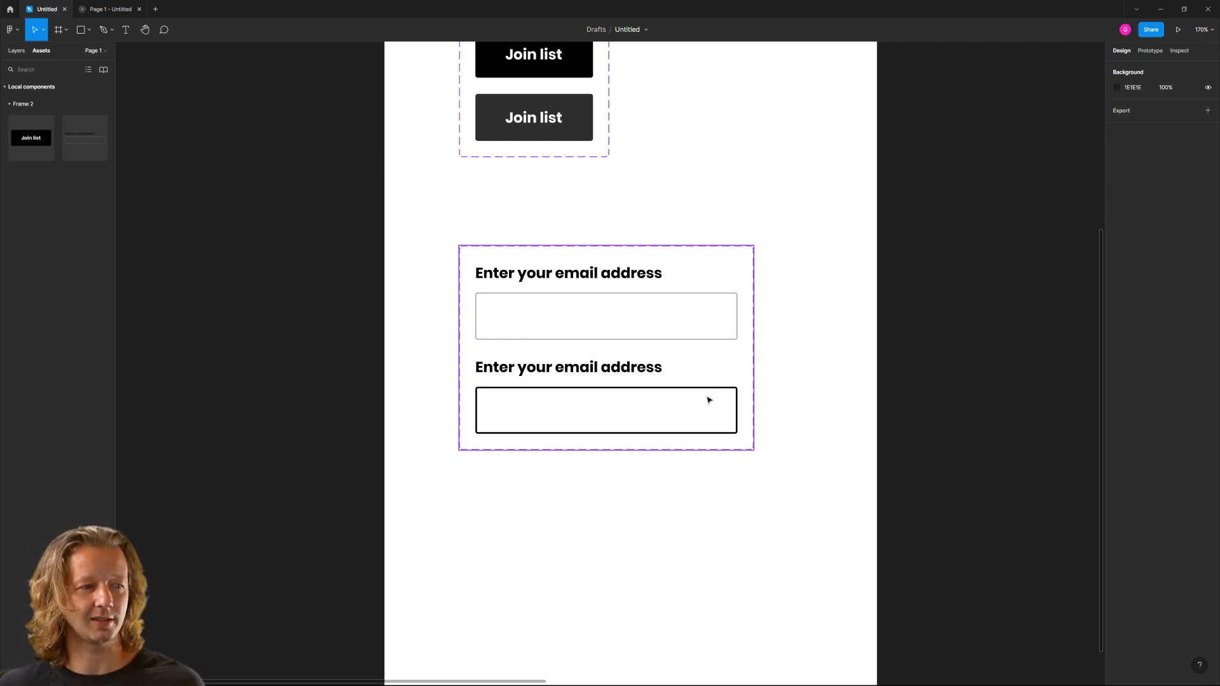
Connect the default email field variant to Variant2 with an "On click" "Change to" prototype interaction.
{"action": "left_click", "coordinate": [704, 316]}
{"action": "left_click", "coordinate": [704, 316]}
{"action": "left_click", "coordinate": [1150, 50]}
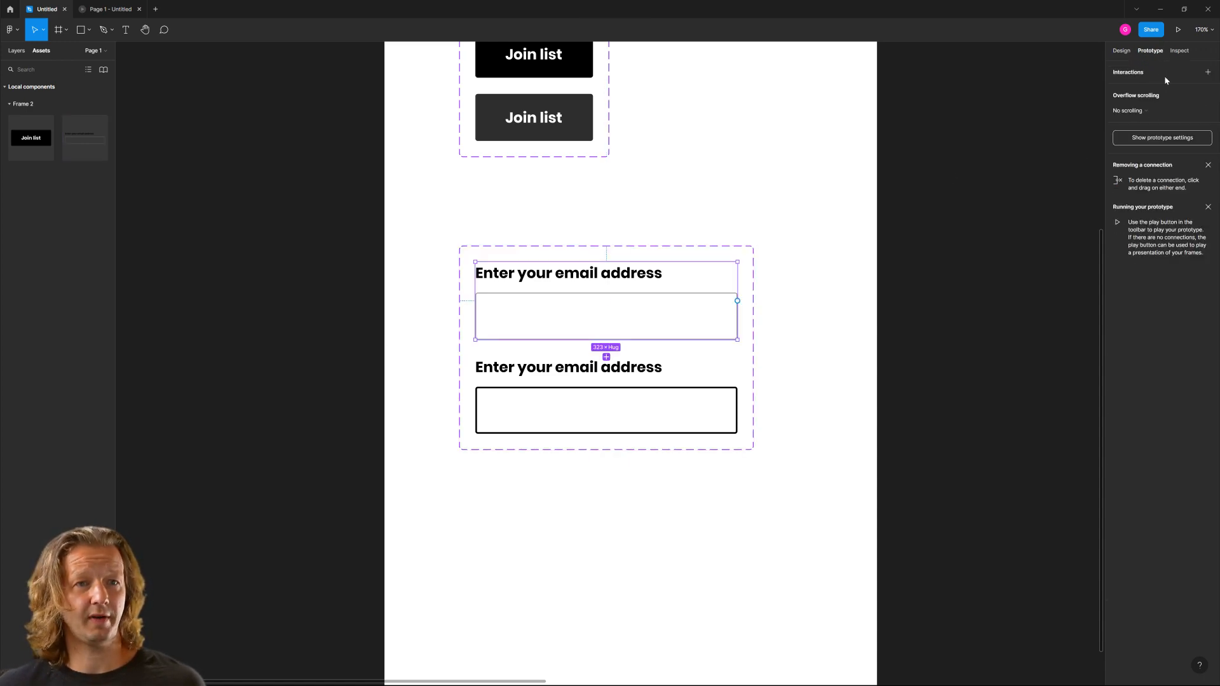
{"action": "left_click_drag", "start_coordinate": [715, 389], "coordinate": [599, 391]}
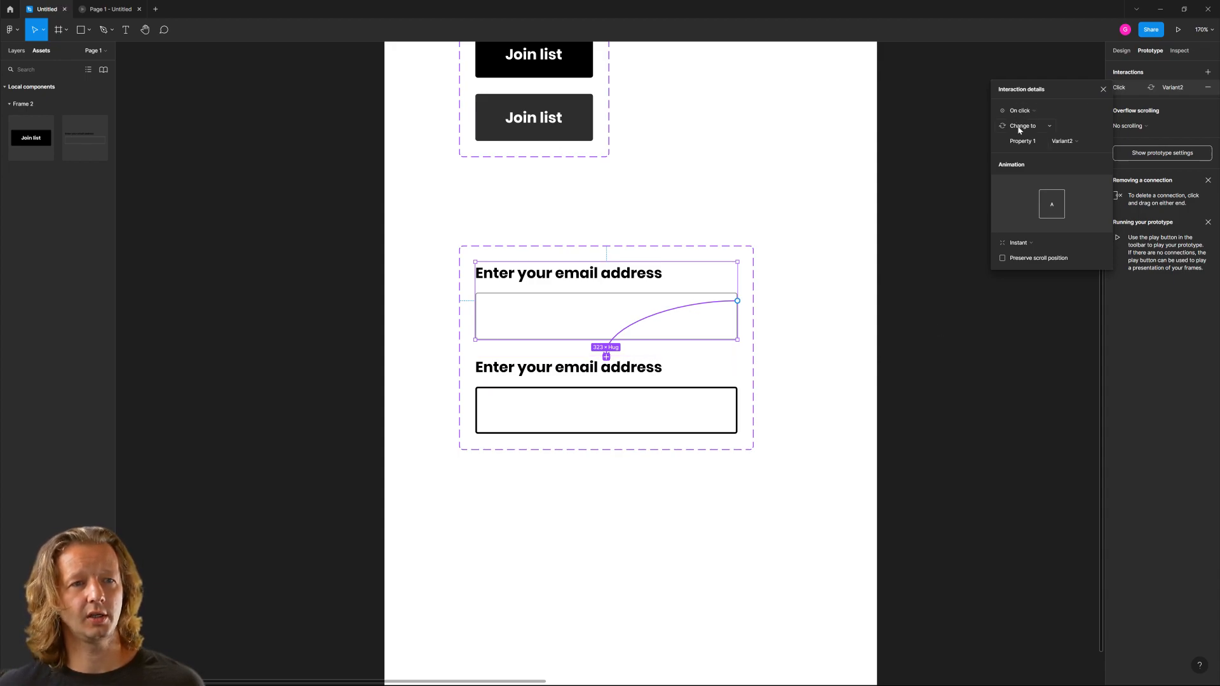
Connect the email field's Variant2 back to Default with an "On click" "Change to" interaction.
{"action": "left_click", "coordinate": [663, 387]}
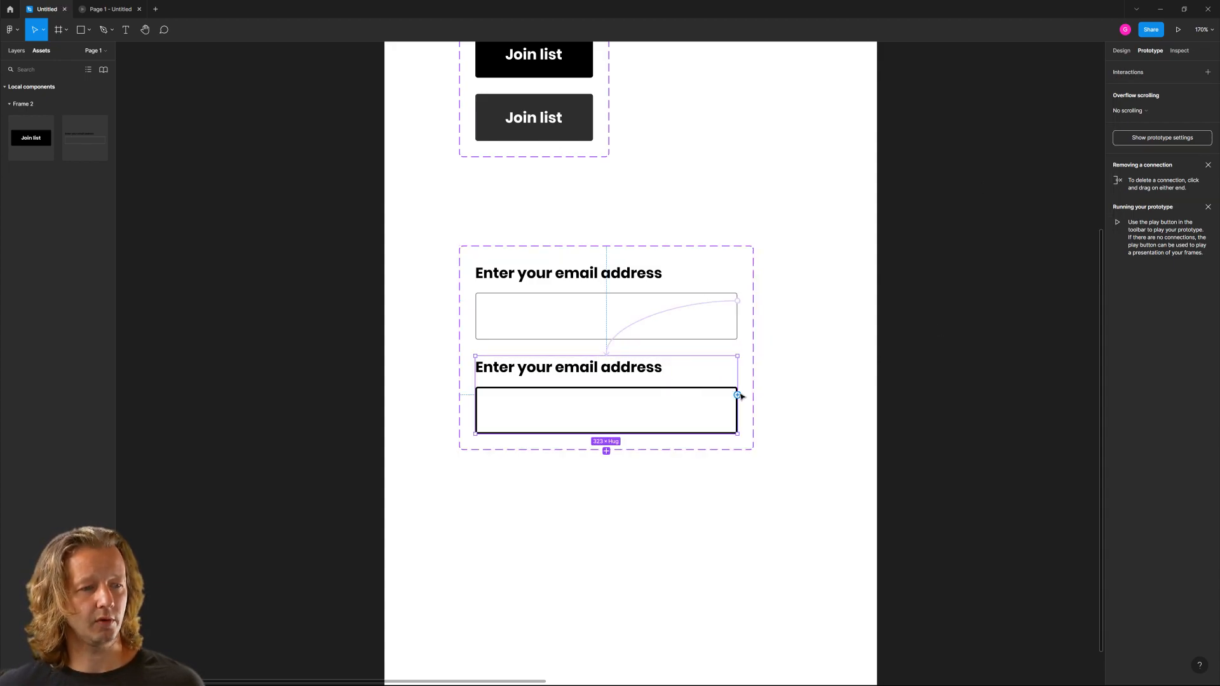
{"action": "left_click_drag", "start_coordinate": [738, 395], "coordinate": [654, 330]}
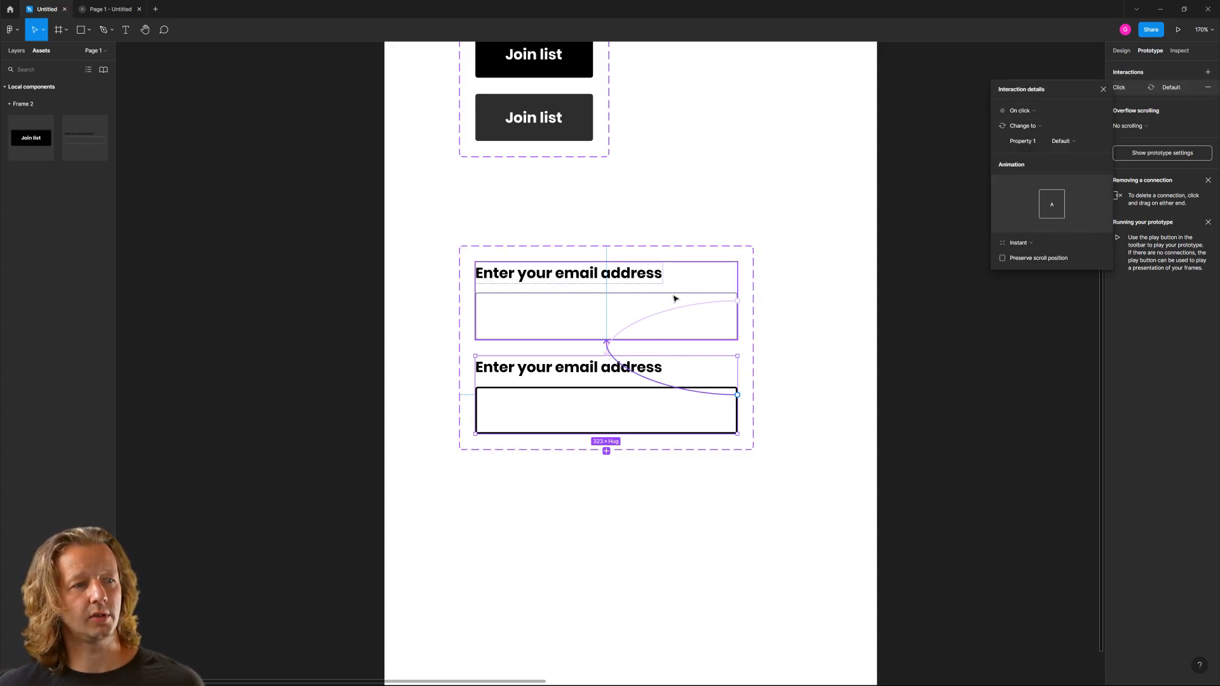
{"action": "left_click", "coordinate": [723, 198]}
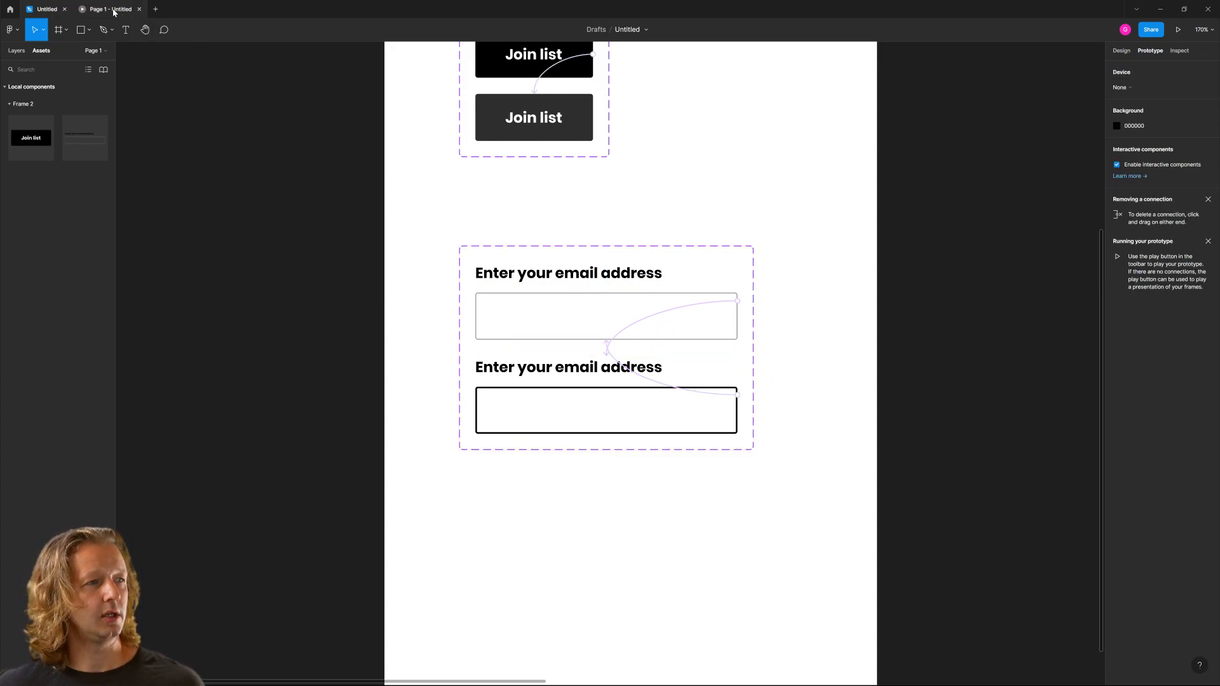
Place an instance of the email field component on the landing page, beside the Join list button and above the terms line.
{"action": "scroll", "coordinate": [416, 219], "scroll_direction": "down", "scroll_amount": 4}
{"action": "left_click_drag", "start_coordinate": [767, 254], "coordinate": [325, 357]}
{"action": "scroll", "coordinate": [362, 165], "scroll_direction": "up", "scroll_amount": 3}
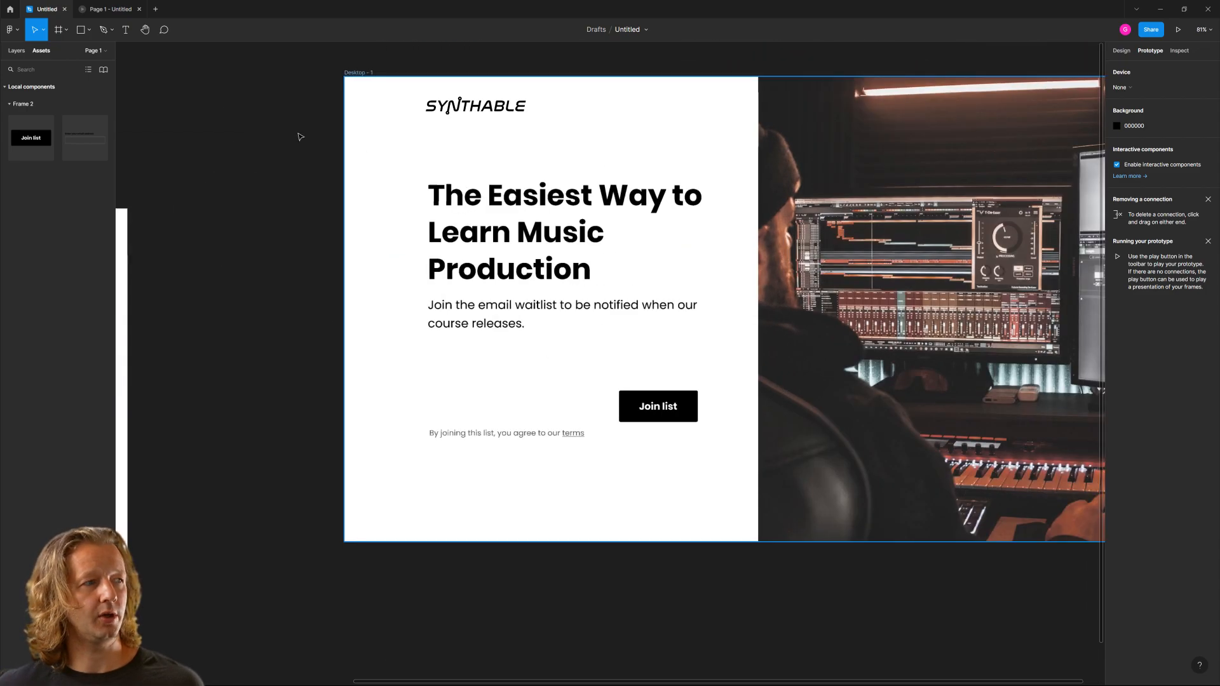
{"action": "left_click_drag", "start_coordinate": [87, 142], "coordinate": [504, 389]}
{"action": "left_click", "coordinate": [648, 497]}
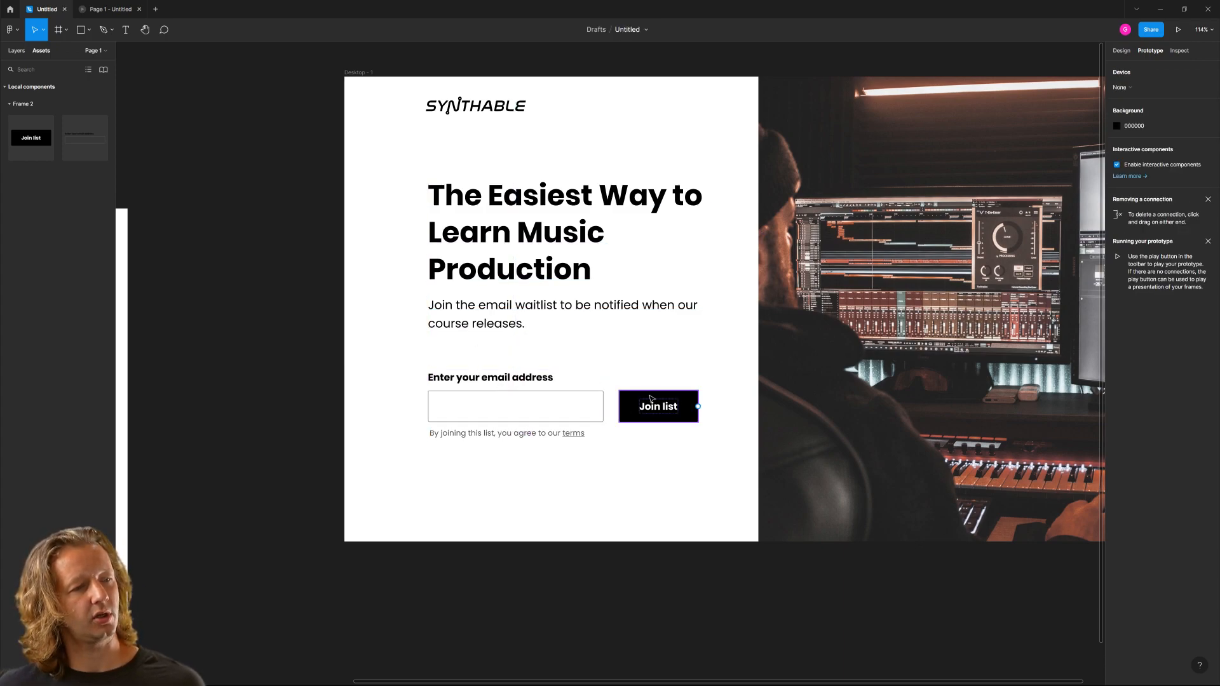
{"action": "left_click", "coordinate": [551, 437]}
{"action": "scroll", "coordinate": [494, 436], "scroll_direction": "up", "scroll_amount": 5}
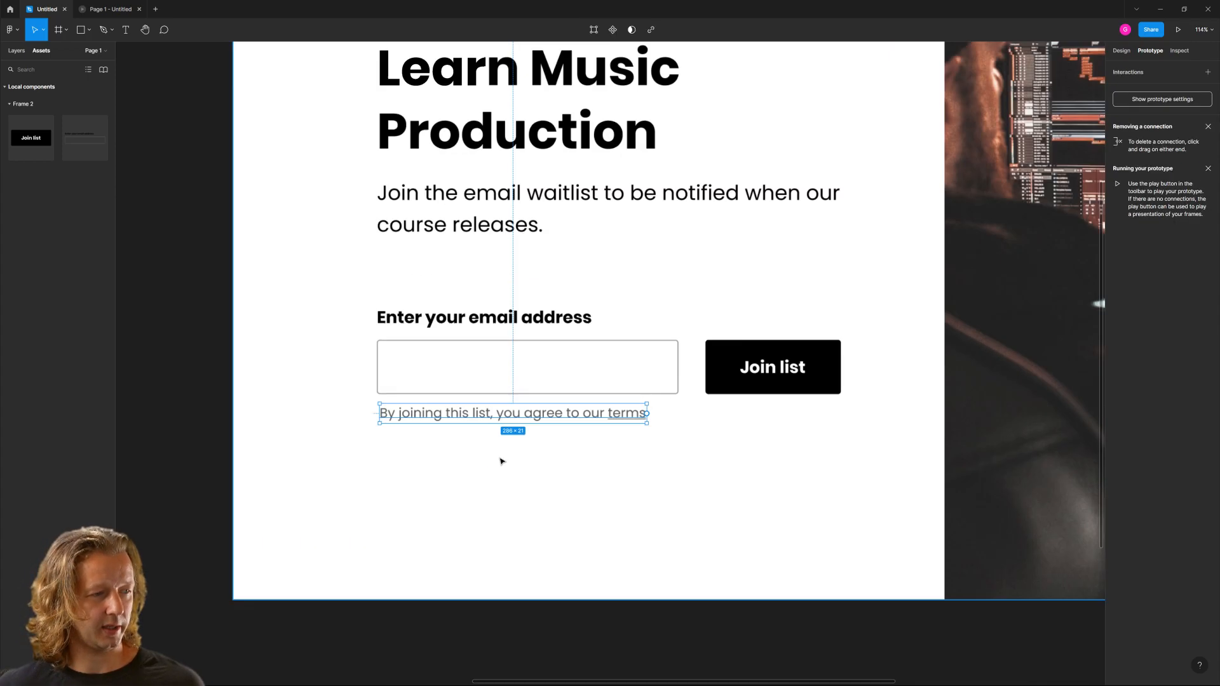
{"action": "scroll", "coordinate": [457, 403], "scroll_direction": "down", "scroll_amount": 4}
{"action": "left_click", "coordinate": [600, 472]}
{"action": "scroll", "coordinate": [600, 472], "scroll_direction": "down", "scroll_amount": 2}
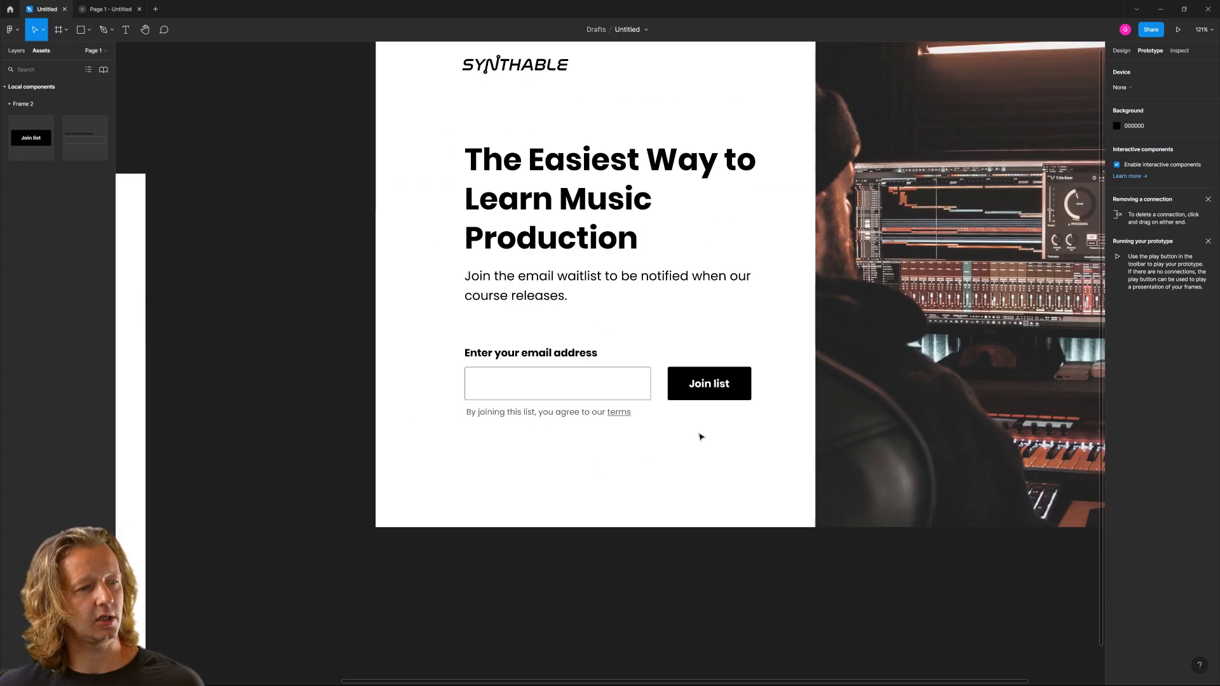
{"action": "left_click_drag", "start_coordinate": [697, 435], "coordinate": [567, 493]}
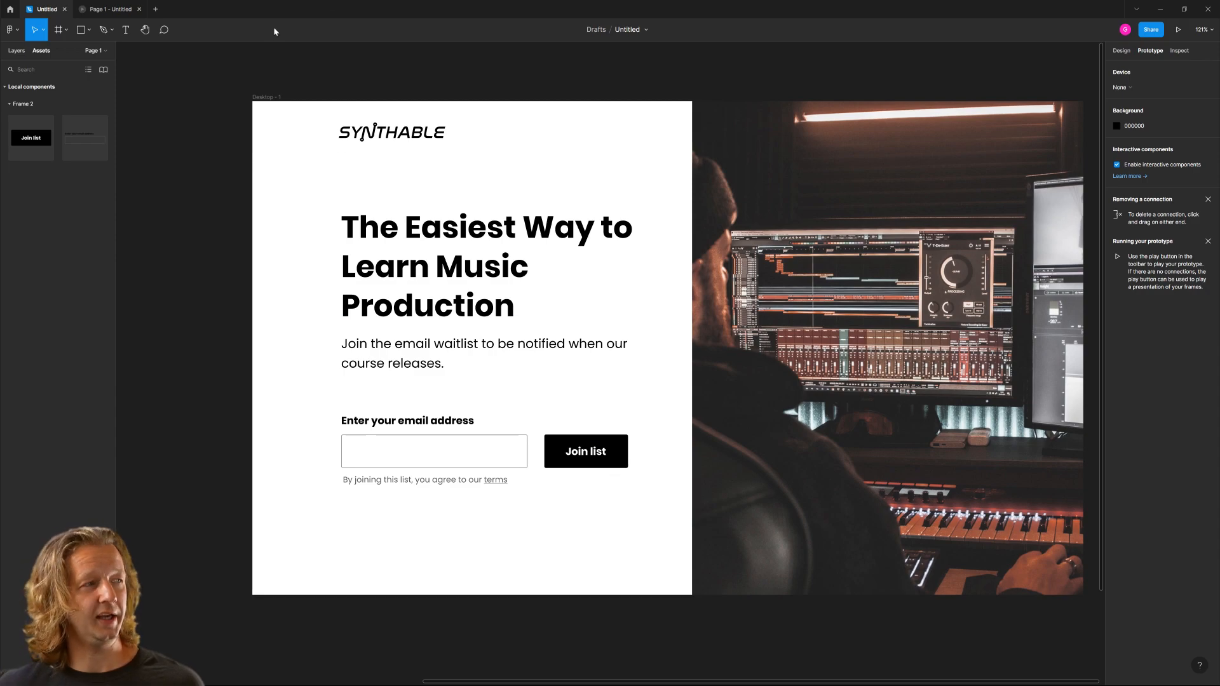
Test the email field's click interaction in the running prototype by toggling its outline between the two variants several times.
{"action": "left_click", "coordinate": [112, 10]}
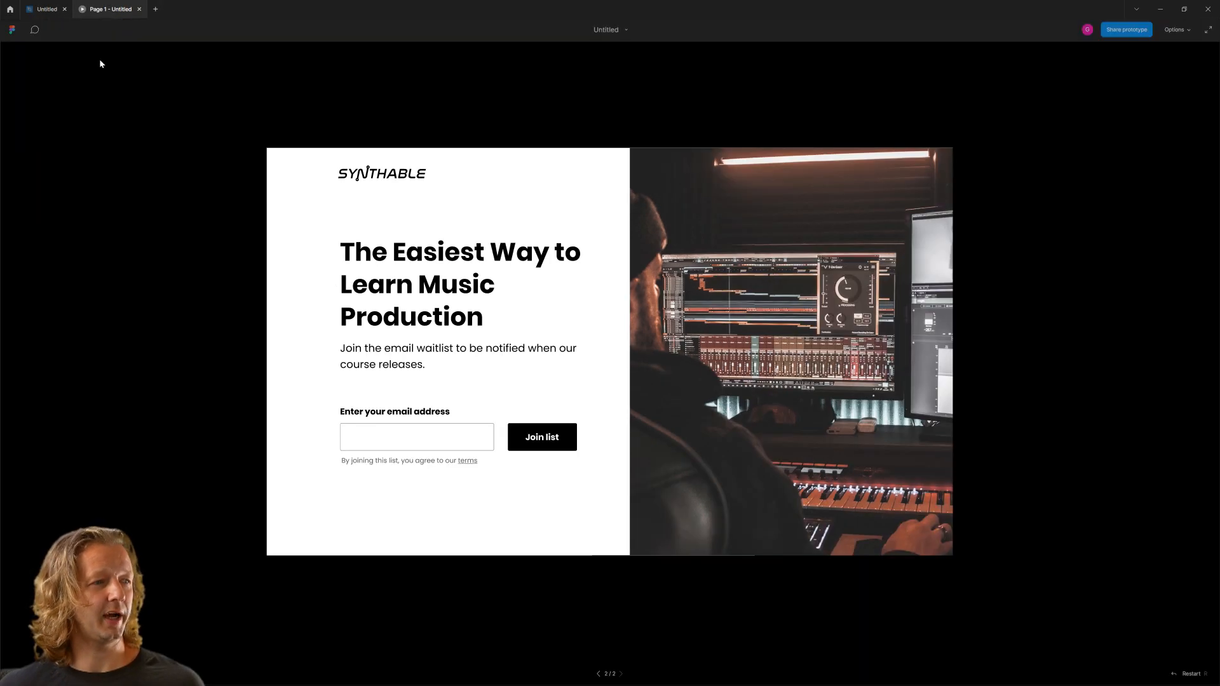
{"action": "left_click", "coordinate": [449, 443]}
{"action": "left_click", "coordinate": [450, 443]}
{"action": "left_click", "coordinate": [451, 443]}
{"action": "left_click", "coordinate": [450, 443]}
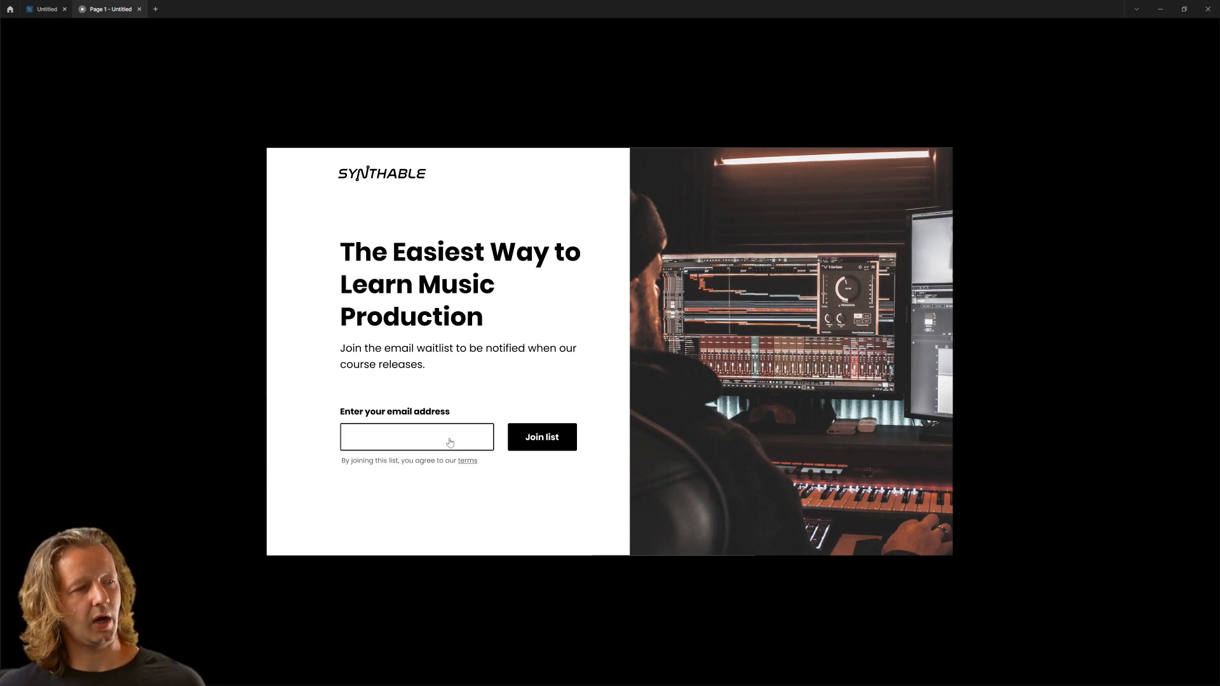
{"action": "left_click", "coordinate": [450, 443]}
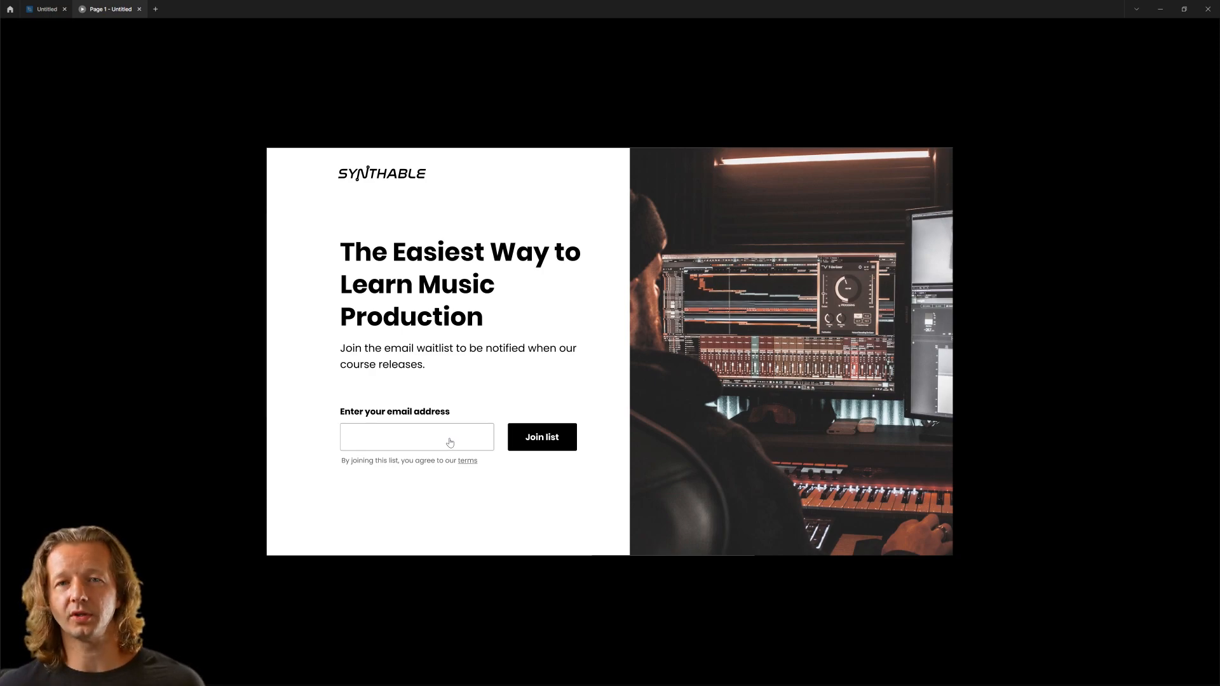
{"action": "left_click", "coordinate": [410, 439]}
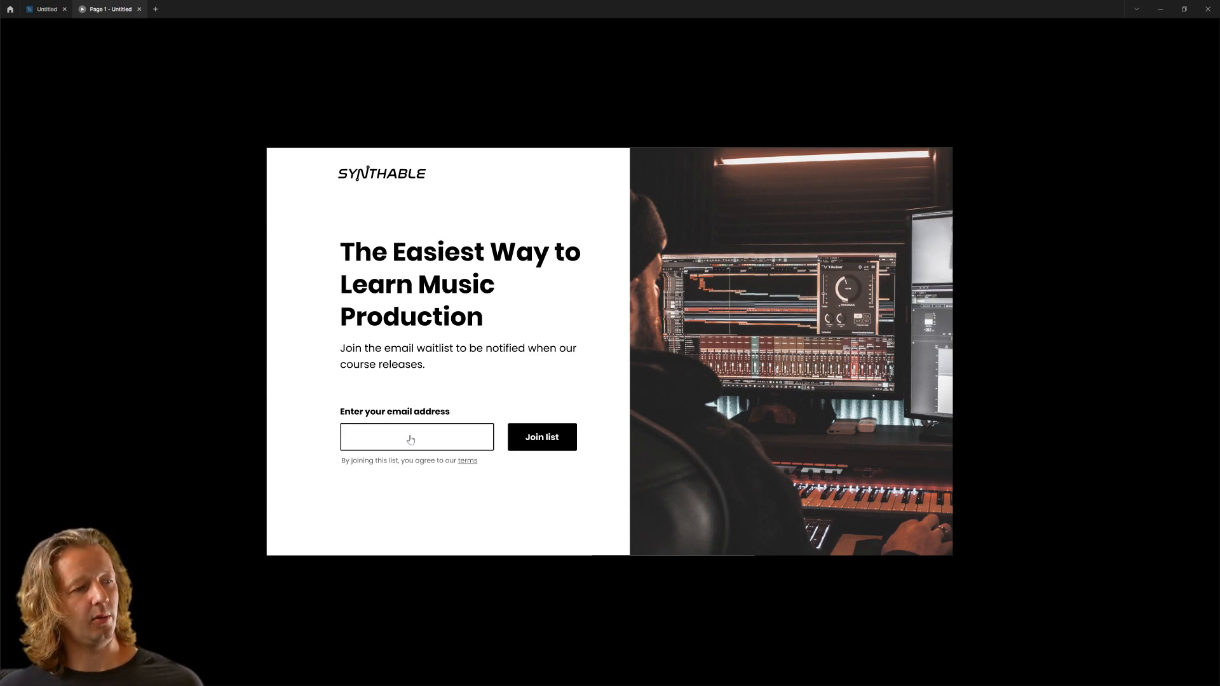
{"action": "left_click", "coordinate": [432, 438]}
{"action": "left_click", "coordinate": [435, 440]}
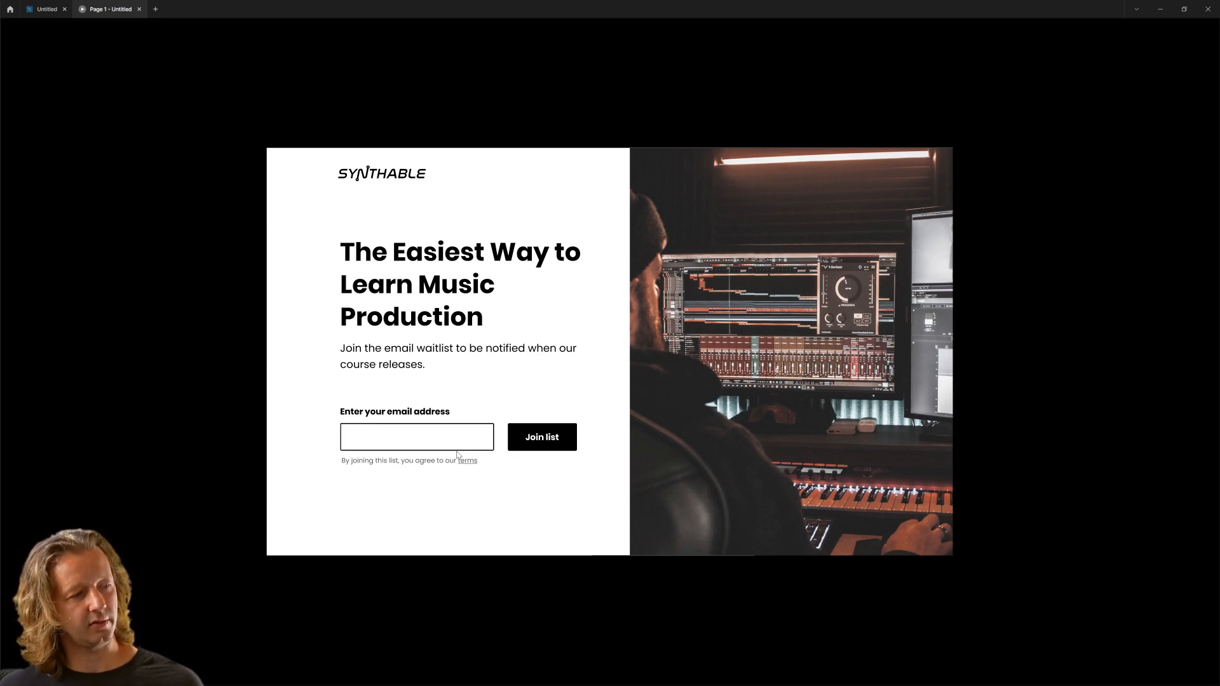
{"action": "left_click", "coordinate": [427, 436]}
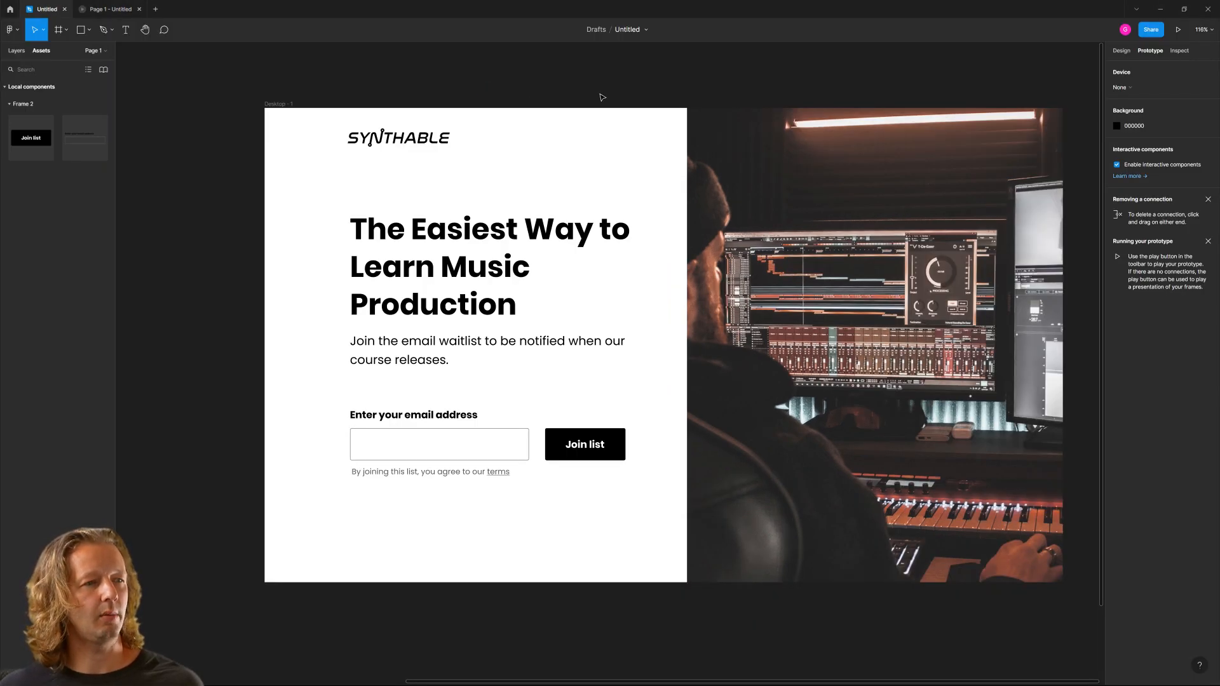
Add an iPhone 13 Pro Max frame and place it beside the desktop landing page with a gap between them.
{"action": "scroll", "coordinate": [569, 153], "scroll_direction": "down", "scroll_amount": 5}
{"action": "scroll", "coordinate": [495, 181], "scroll_direction": "up", "scroll_amount": 3}
{"action": "scroll", "coordinate": [495, 181], "scroll_direction": "right", "scroll_amount": 3}
{"action": "scroll", "coordinate": [495, 181], "scroll_direction": "left", "scroll_amount": 1}
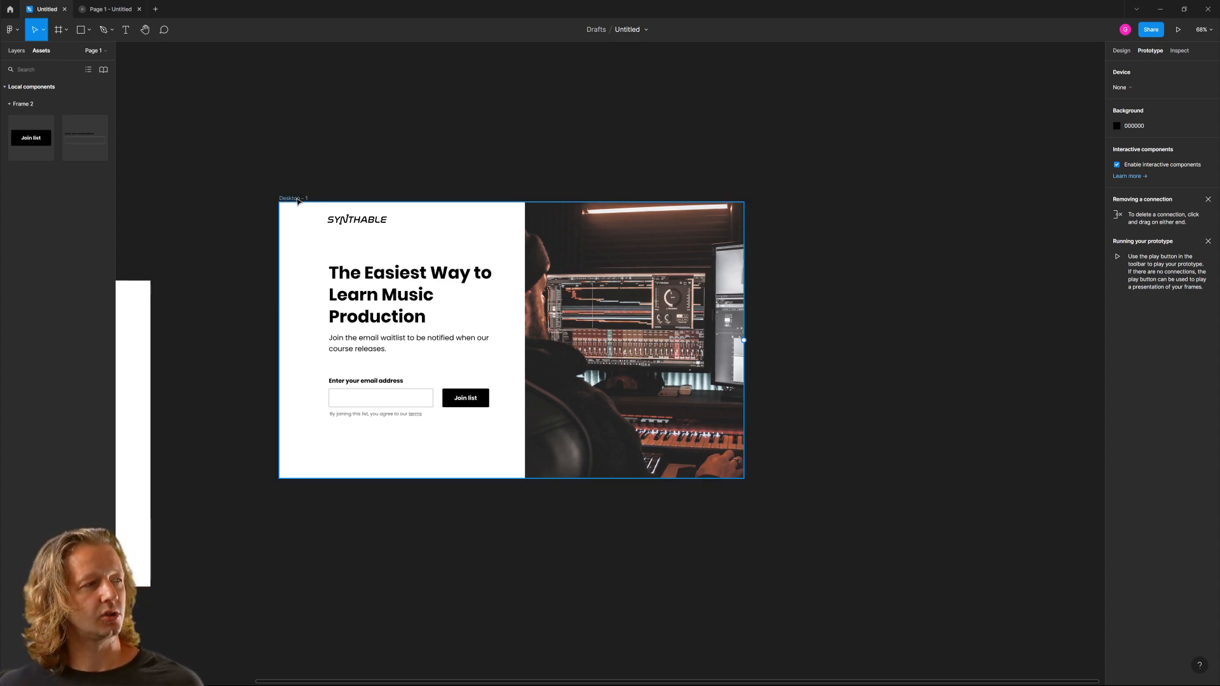
{"action": "left_click", "coordinate": [59, 30]}
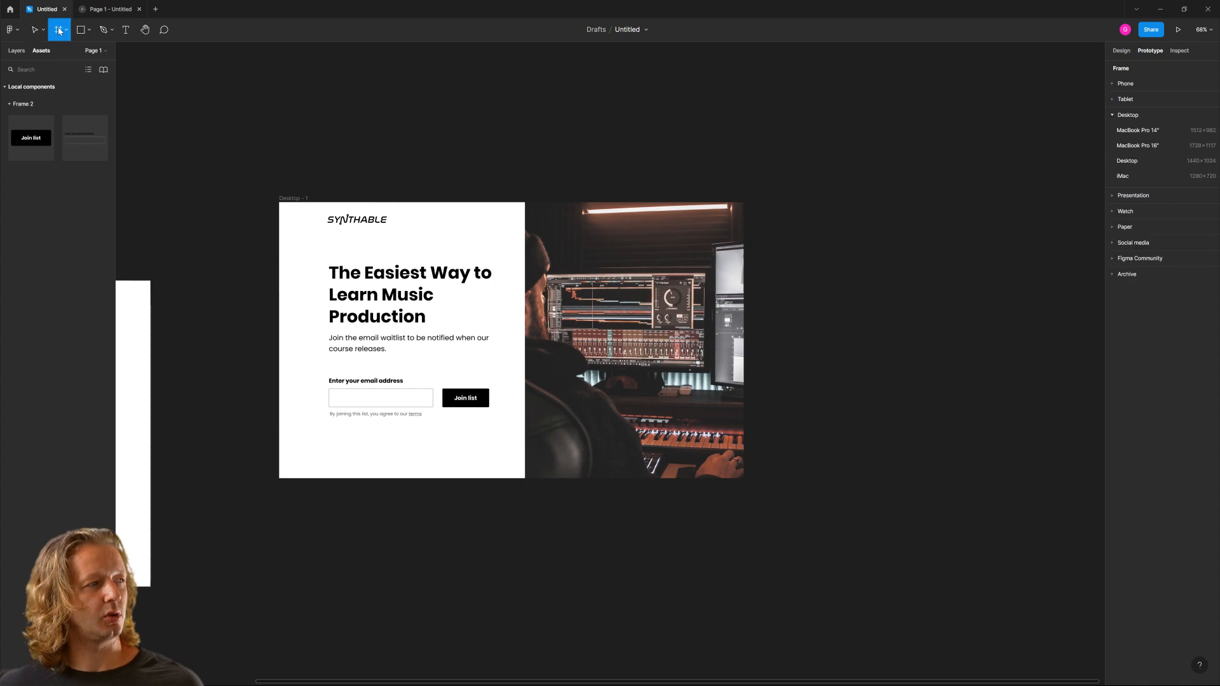
{"action": "left_click", "coordinate": [1142, 84]}
{"action": "left_click", "coordinate": [1149, 99]}
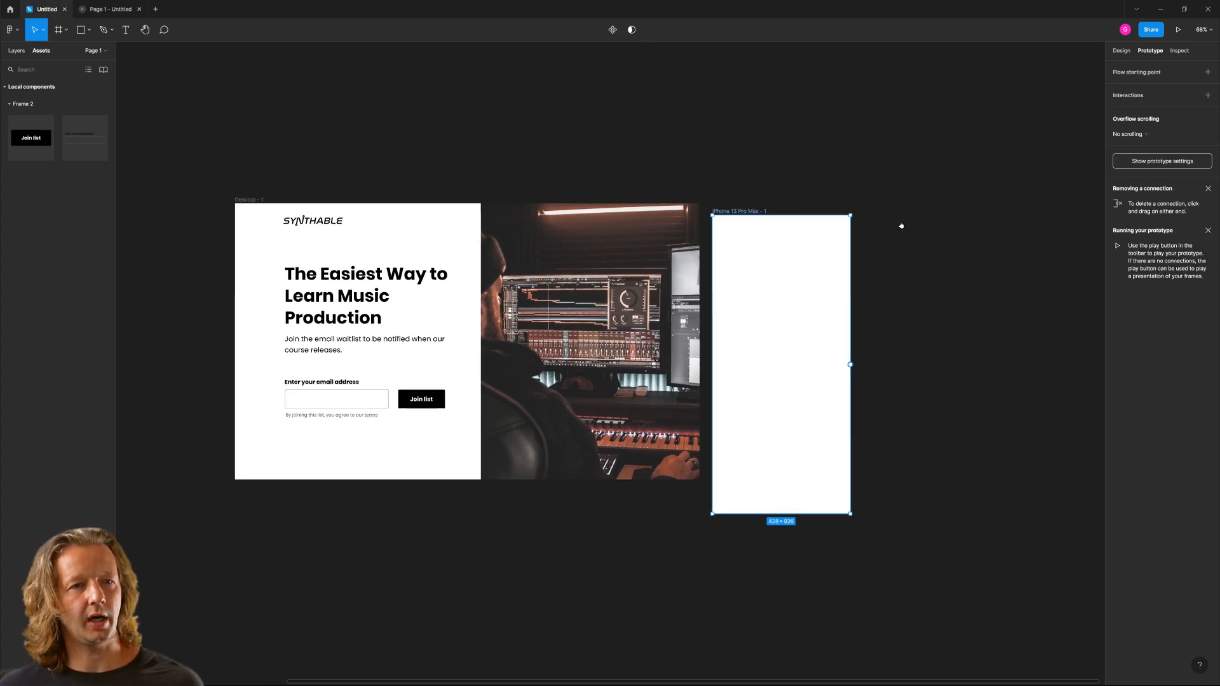
{"action": "left_click_drag", "start_coordinate": [687, 204], "coordinate": [721, 193]}
{"action": "left_click", "coordinate": [756, 163]}
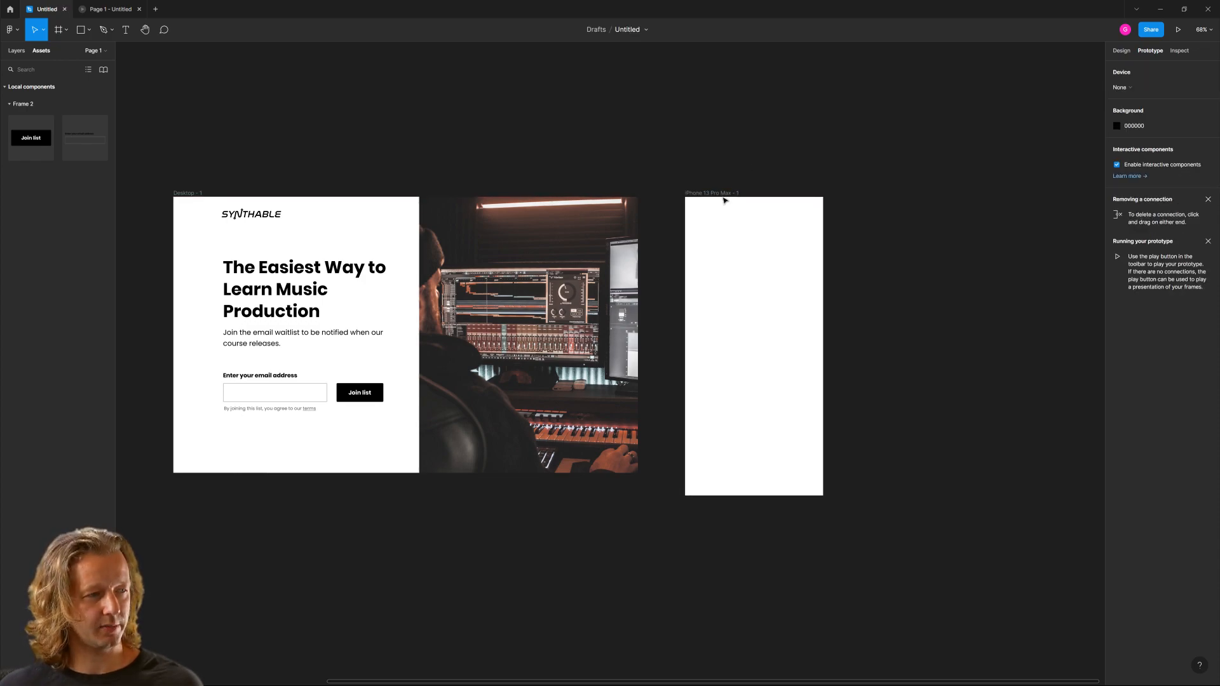
Copy the SYNTHABLE logo onto the iPhone frame, scale it to about 126 × 23, and centre it near the frame's upper edge.
{"action": "scroll", "coordinate": [256, 221], "scroll_direction": "up", "scroll_amount": 1}
{"action": "left_click_drag", "start_coordinate": [256, 214], "coordinate": [750, 211]}
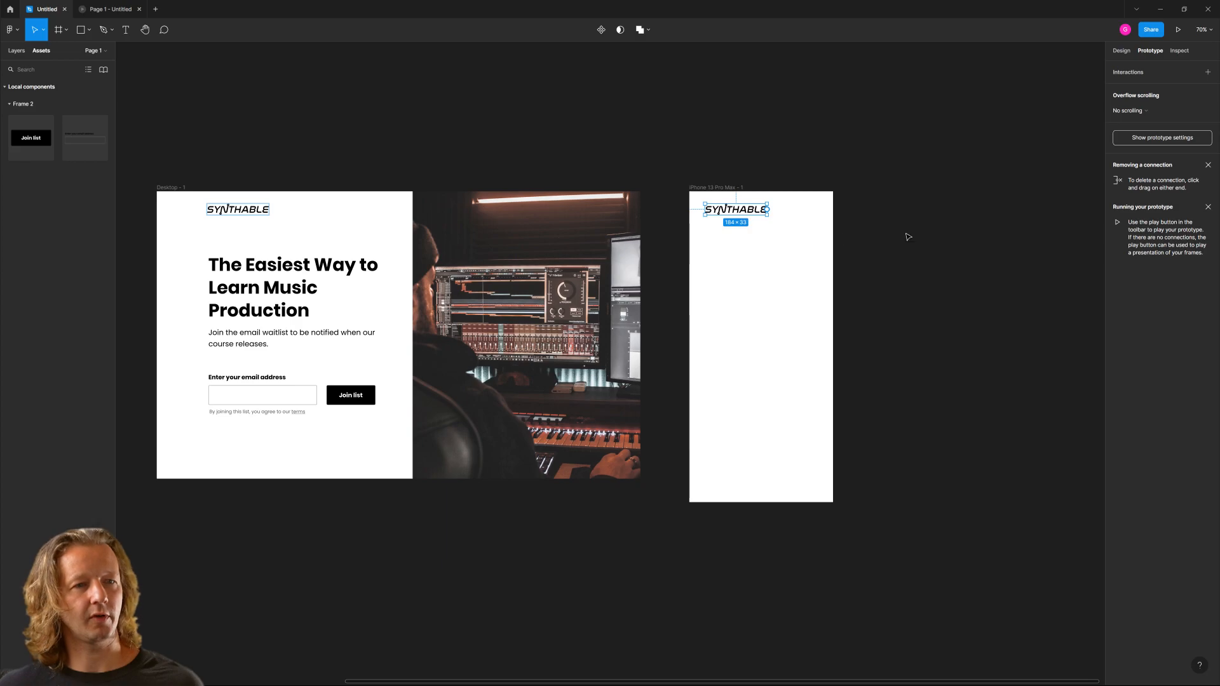
{"action": "left_click", "coordinate": [1121, 50]}
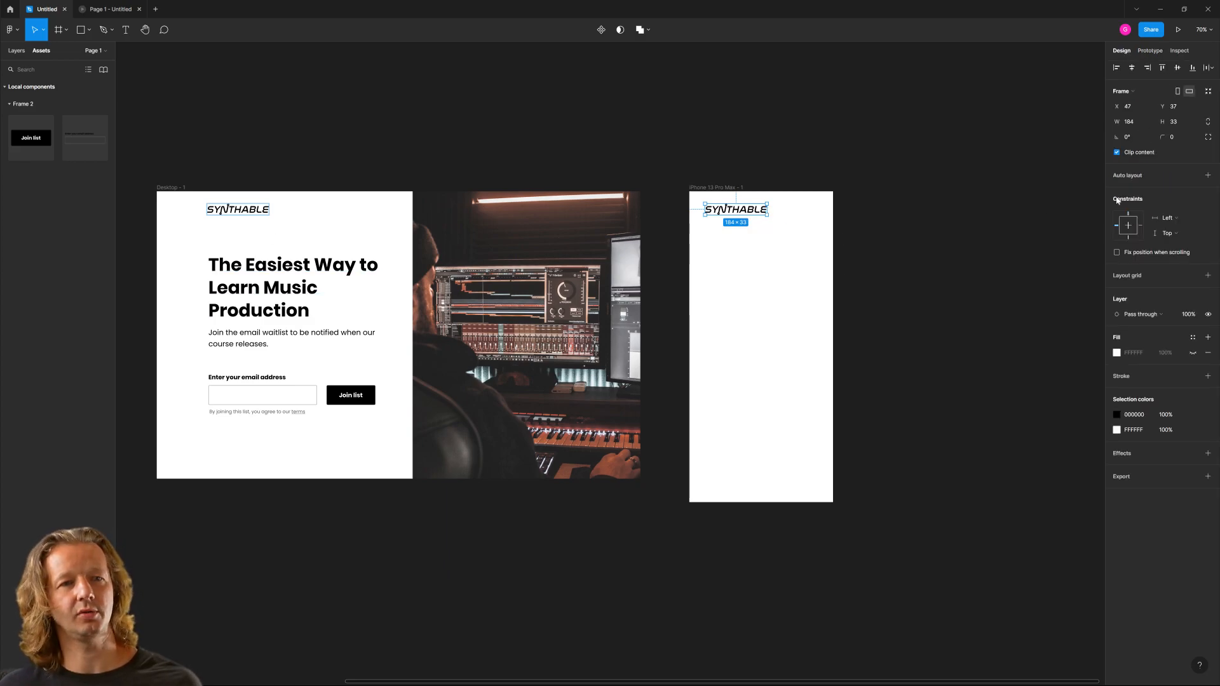
{"action": "key", "text": "ctrl+equal"}
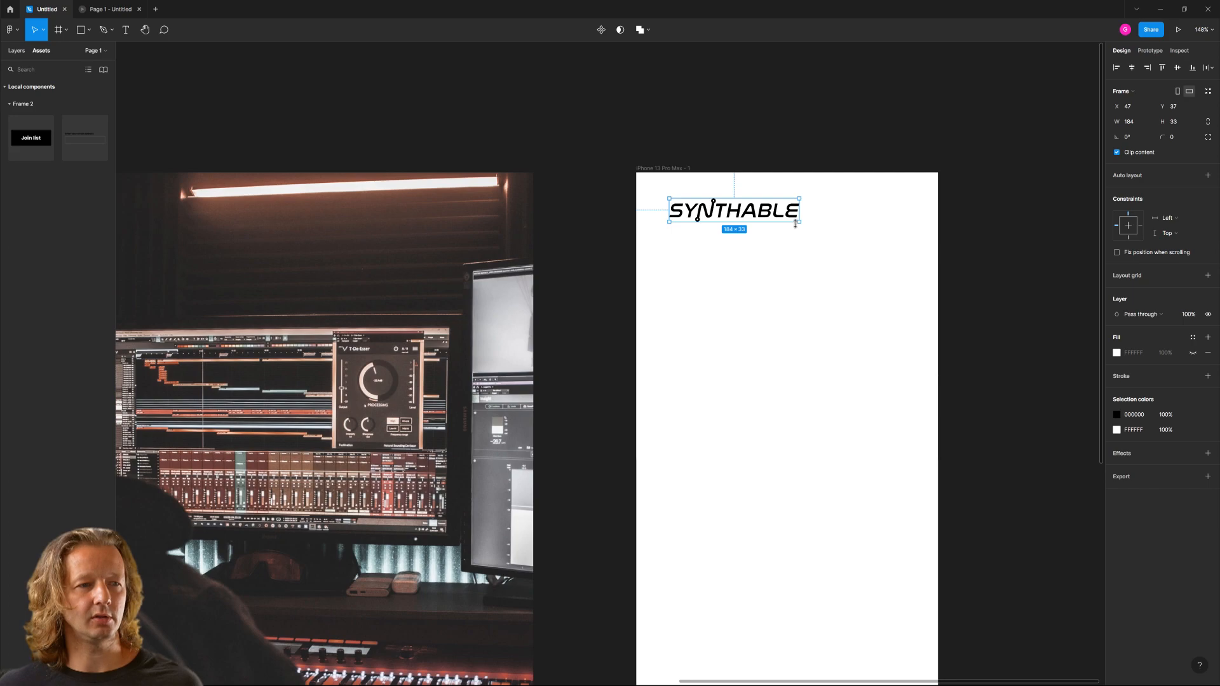
{"action": "mouse_move", "coordinate": [798, 222]}
{"action": "left_mouse_down"}
{"action": "mouse_move", "coordinate": [758, 214]}
{"action": "mouse_move", "coordinate": [809, 202]}
{"action": "left_mouse_up"}
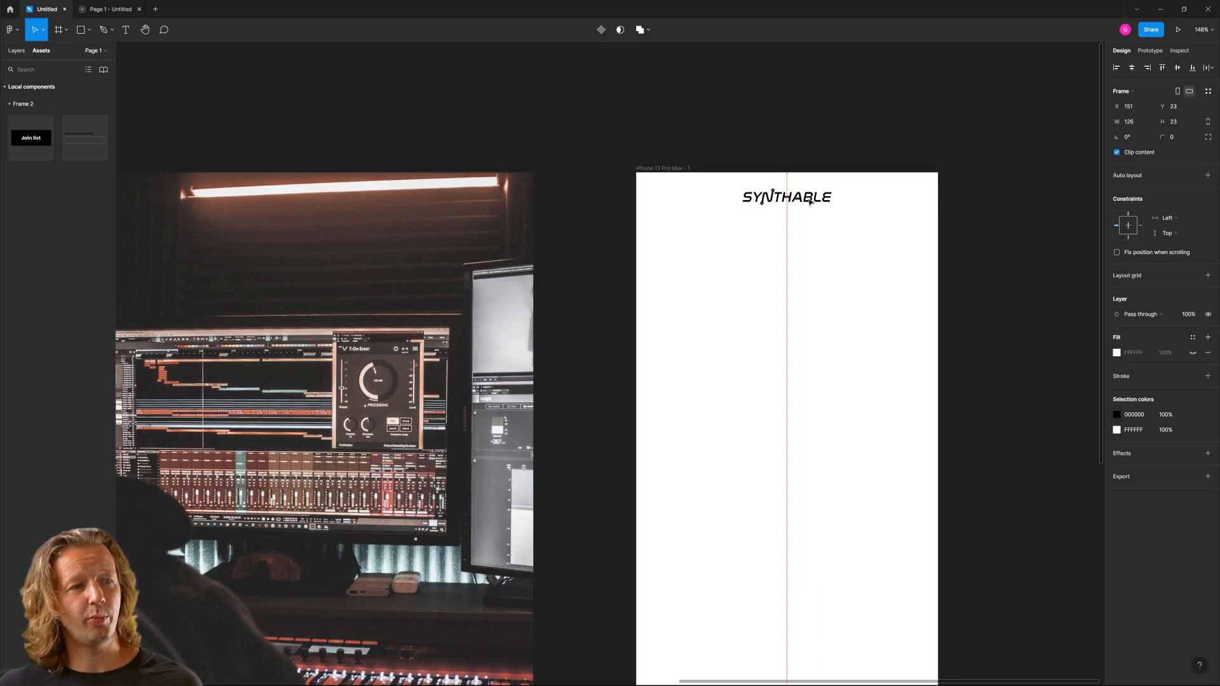
{"action": "left_click", "coordinate": [809, 275]}
Place a copy of the desktop page's studio photo on the iPhone frame, directly beneath the logo.
{"action": "scroll", "coordinate": [794, 283], "scroll_direction": "down", "scroll_amount": 5}
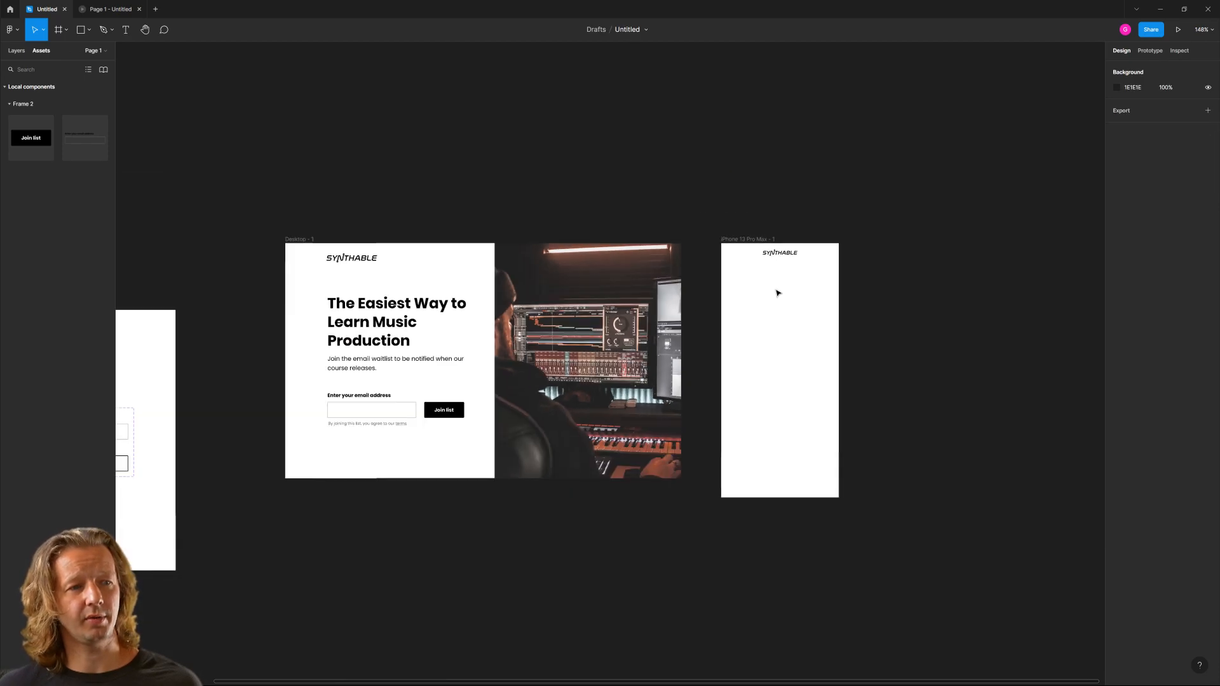
{"action": "left_click_drag", "start_coordinate": [776, 291], "coordinate": [814, 274]}
{"action": "scroll", "coordinate": [794, 274], "scroll_direction": "up", "scroll_amount": 2}
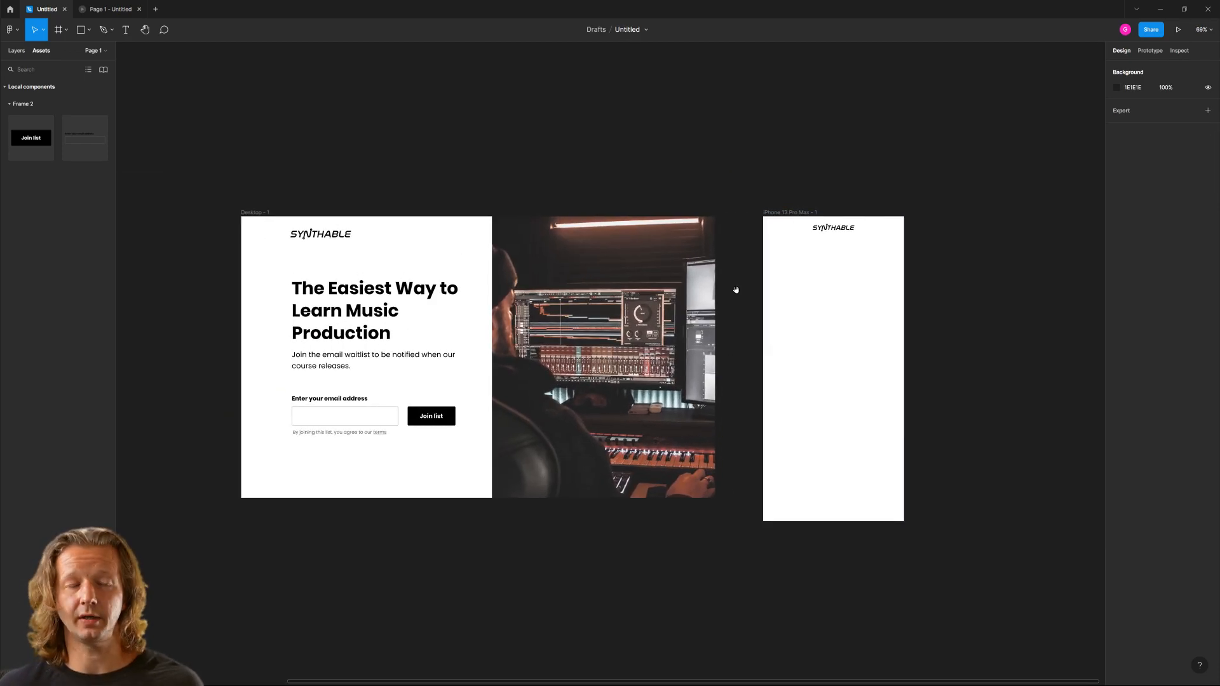
{"action": "scroll", "coordinate": [731, 287], "scroll_direction": "left", "scroll_amount": 1}
{"action": "scroll", "coordinate": [702, 288], "scroll_direction": "up", "scroll_amount": 2}
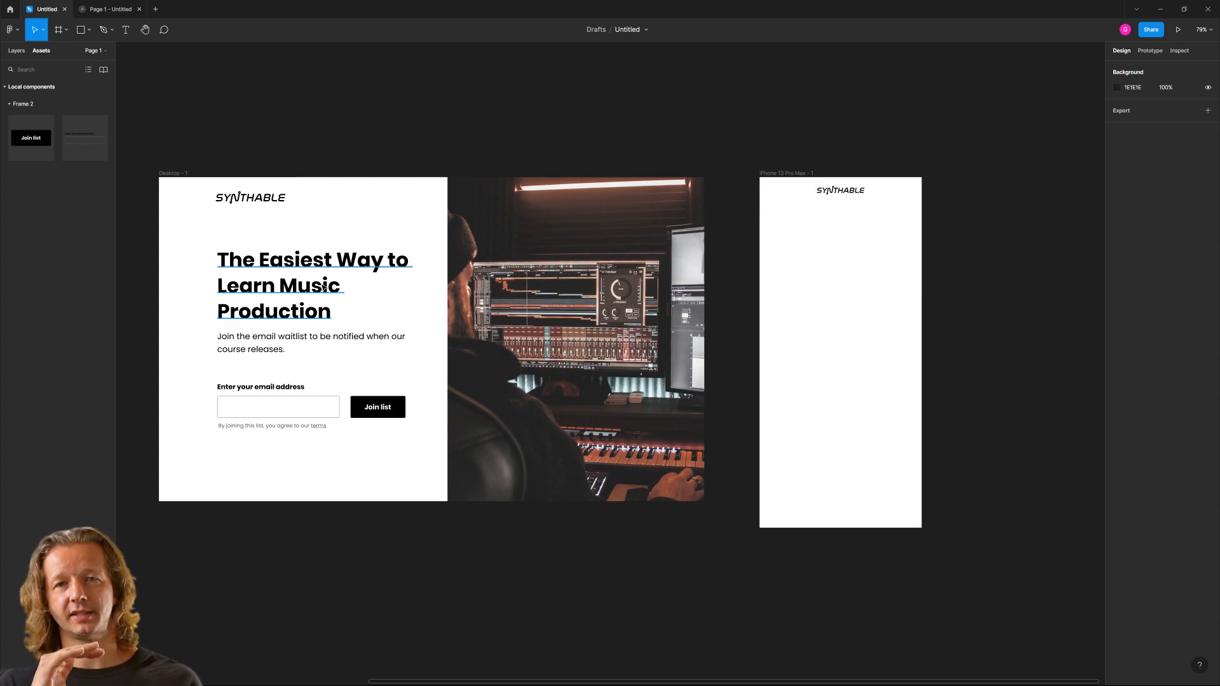
{"action": "left_click", "coordinate": [633, 240]}
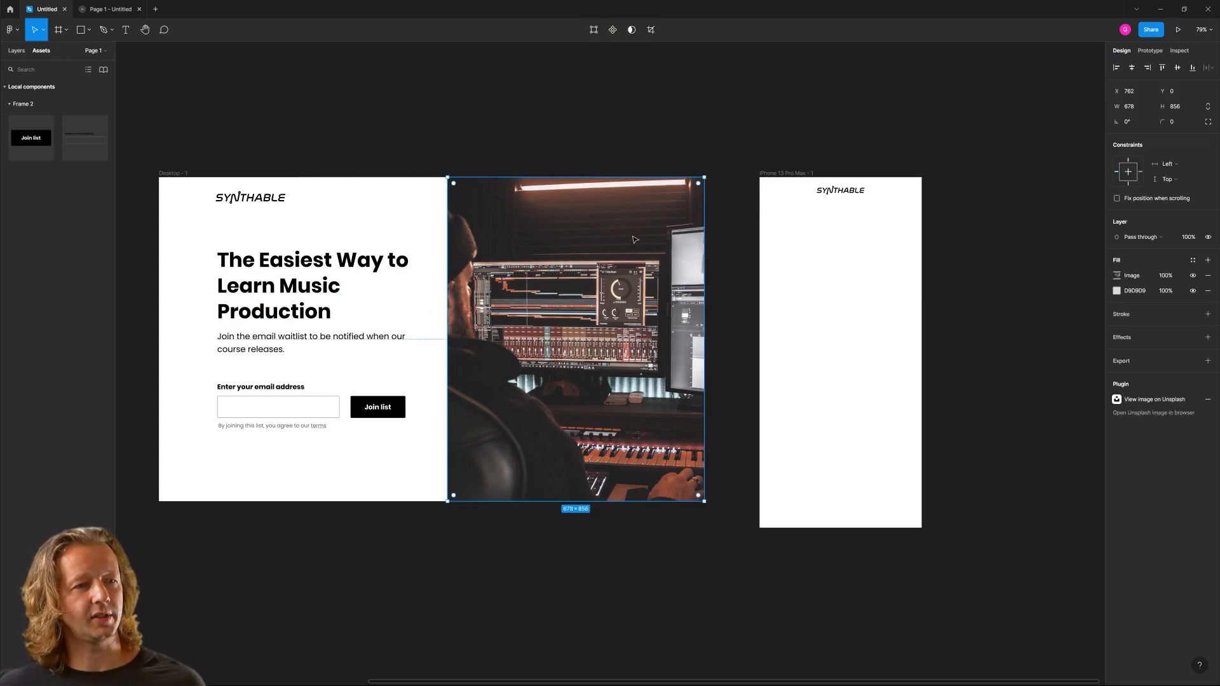
{"action": "left_click_drag", "start_coordinate": [563, 290], "coordinate": [547, 358]}
{"action": "key", "text": "ctrl+z"}
{"action": "left_click_drag", "start_coordinate": [541, 258], "coordinate": [834, 284]}
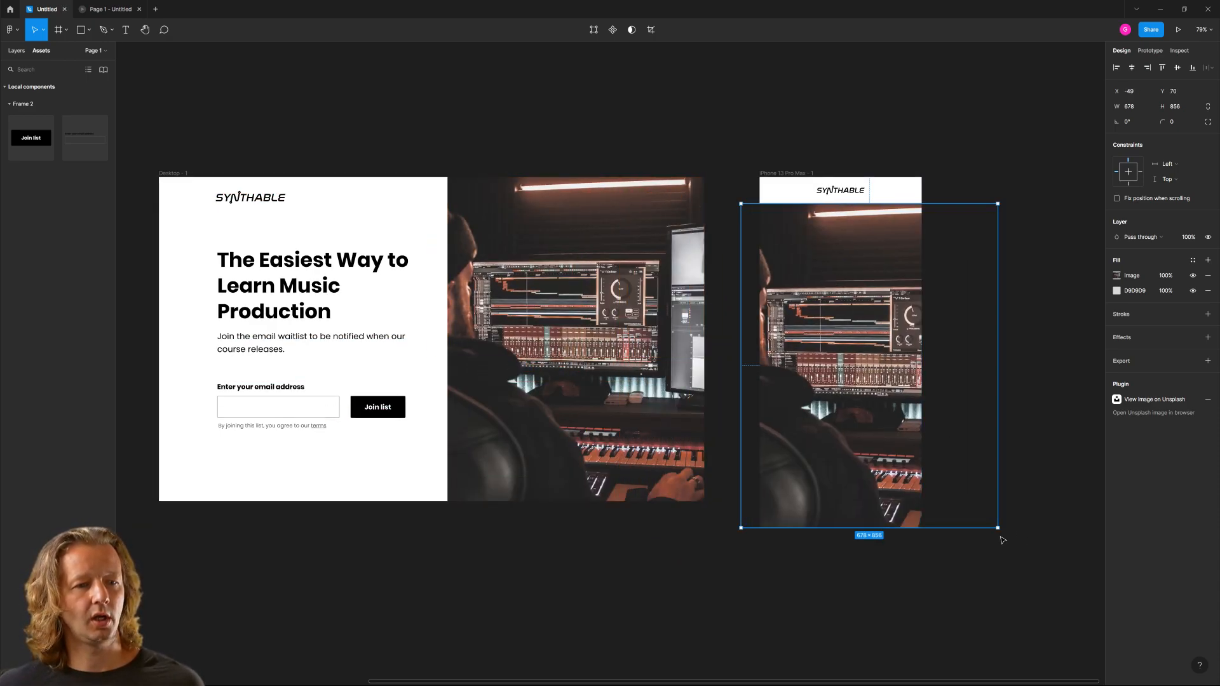
Shorten the mobile studio photo to a height of about 168 and nudge it up to Y 65.
{"action": "left_click_drag", "start_coordinate": [980, 529], "coordinate": [896, 268]}
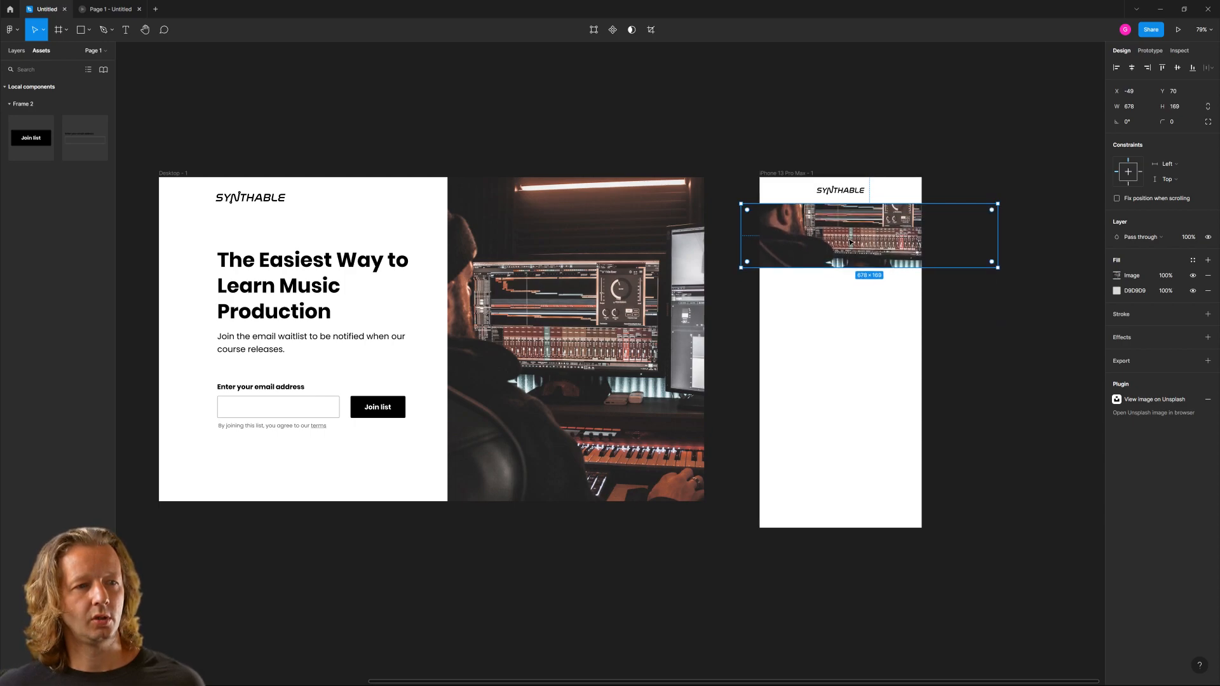
{"action": "scroll", "coordinate": [858, 237], "scroll_direction": "right", "scroll_amount": 2}
{"action": "scroll", "coordinate": [857, 237], "scroll_direction": "up", "scroll_amount": 4}
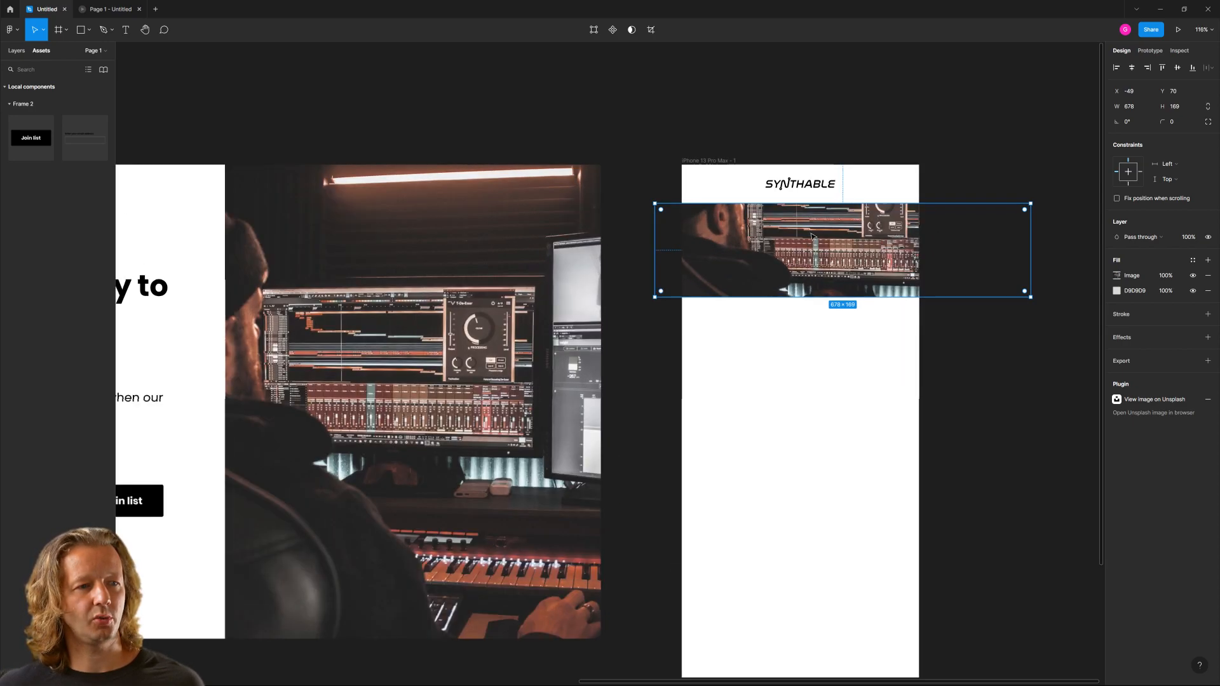
{"action": "key", "text": "Up"}
{"action": "key", "text": "Up"}
{"action": "key", "text": "Up"}
{"action": "key", "text": "Up"}
{"action": "key", "text": "Up"}
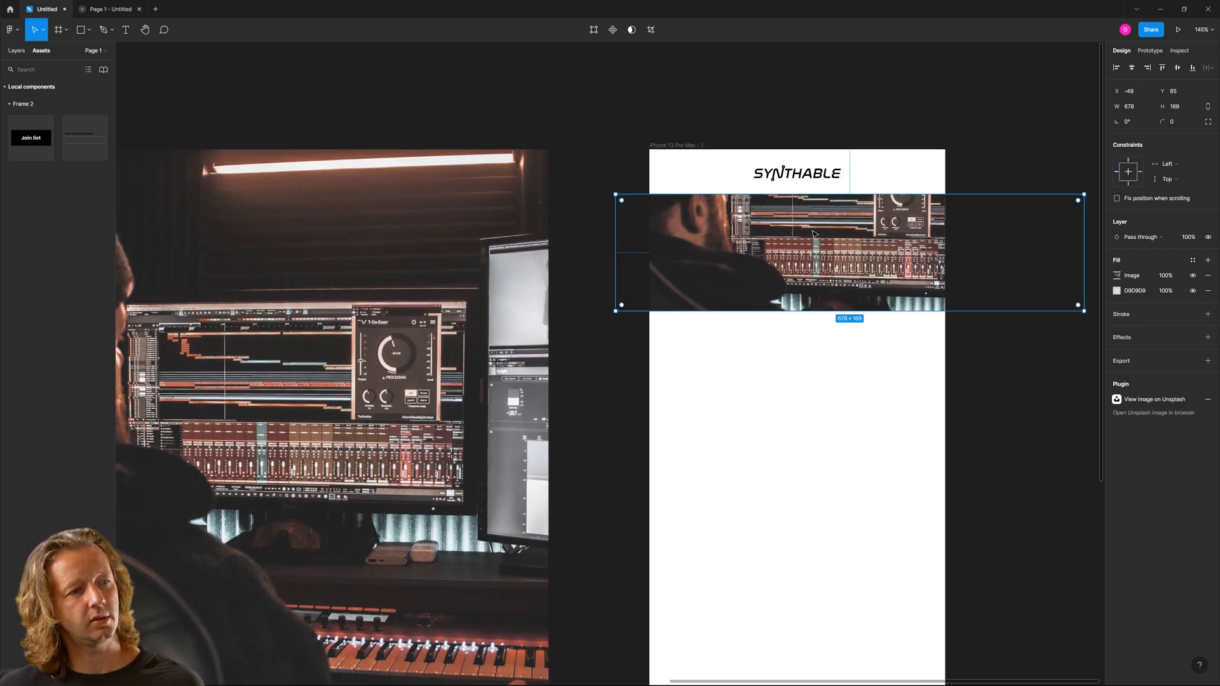
{"action": "left_click_drag", "start_coordinate": [819, 308], "coordinate": [816, 313]}
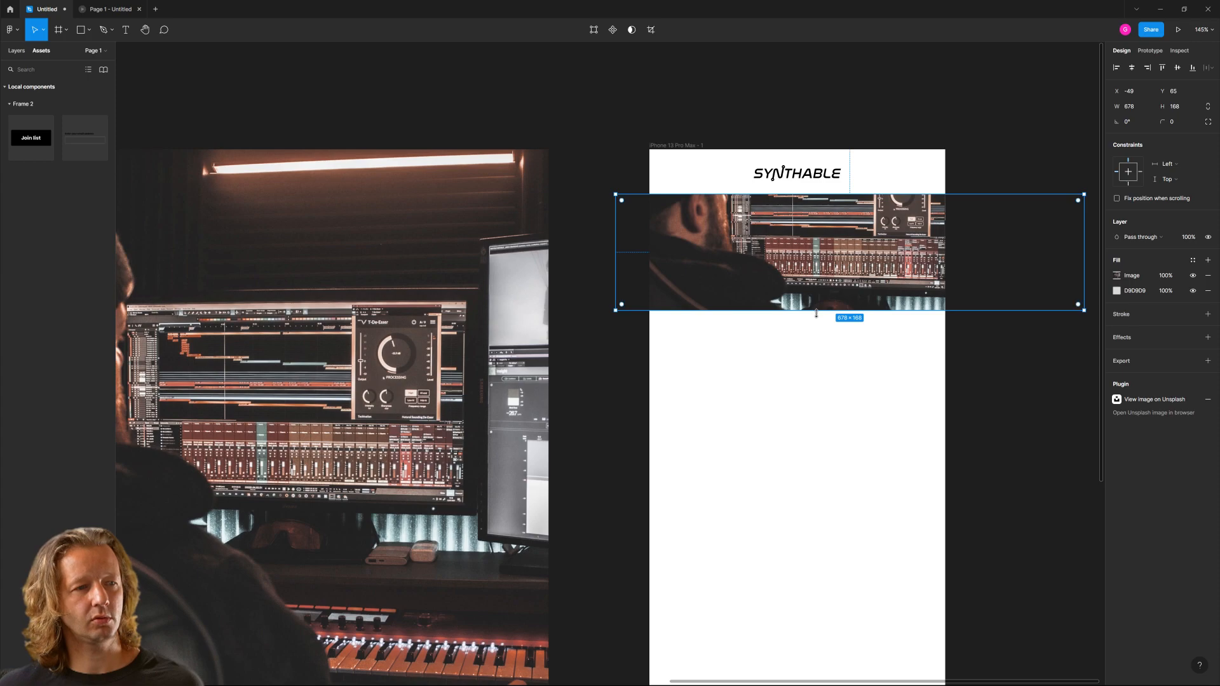
Switch the mobile photo's image fill to Crop and shift the picture down to show the man's head and the monitor.
{"action": "double_click", "coordinate": [800, 255]}
{"action": "left_click", "coordinate": [1015, 299]}
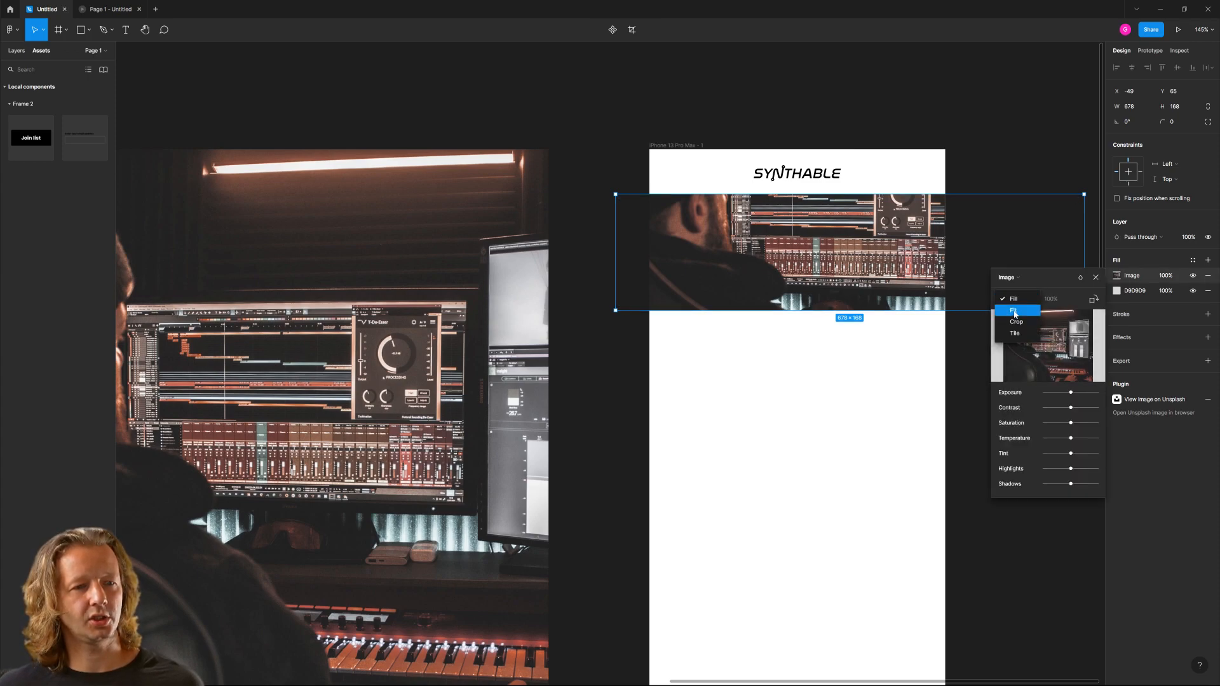
{"action": "left_click", "coordinate": [1011, 322]}
{"action": "left_click_drag", "start_coordinate": [757, 245], "coordinate": [761, 285]}
{"action": "left_click", "coordinate": [608, 91]}
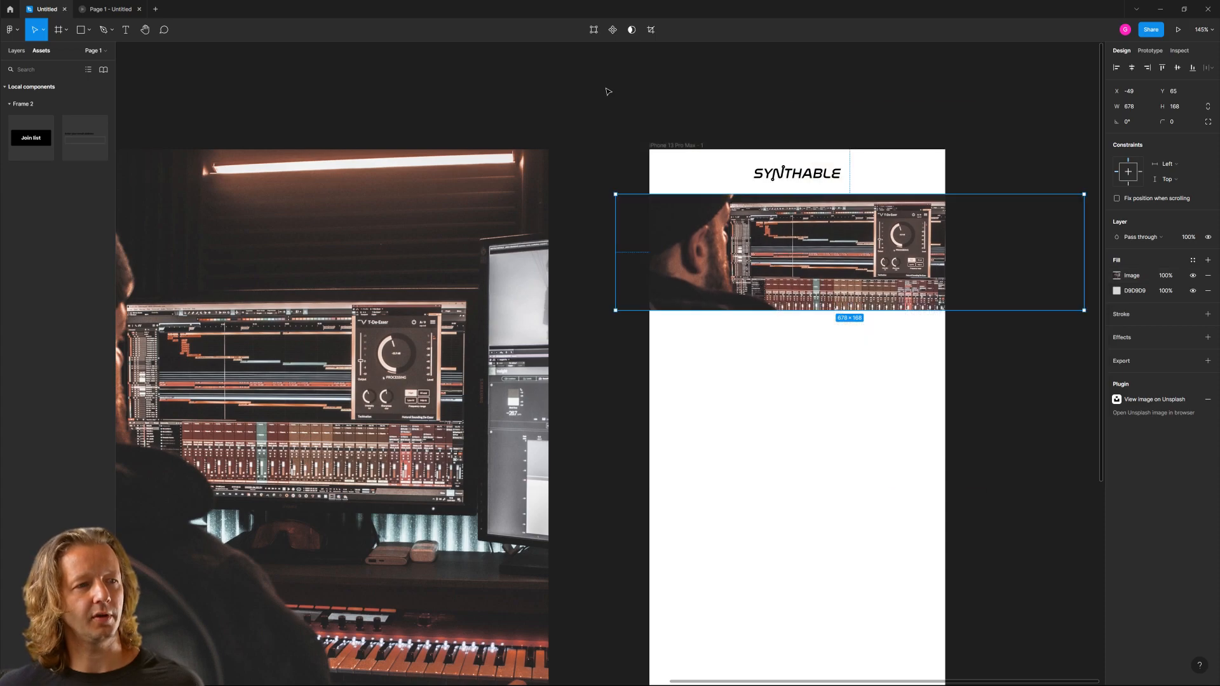
Copy the desktop headline and the waitlist paragraph together onto the iPhone frame, below the photo.
{"action": "scroll", "coordinate": [591, 179], "scroll_direction": "down", "scroll_amount": 3}
{"action": "scroll", "coordinate": [592, 180], "scroll_direction": "left", "scroll_amount": 3}
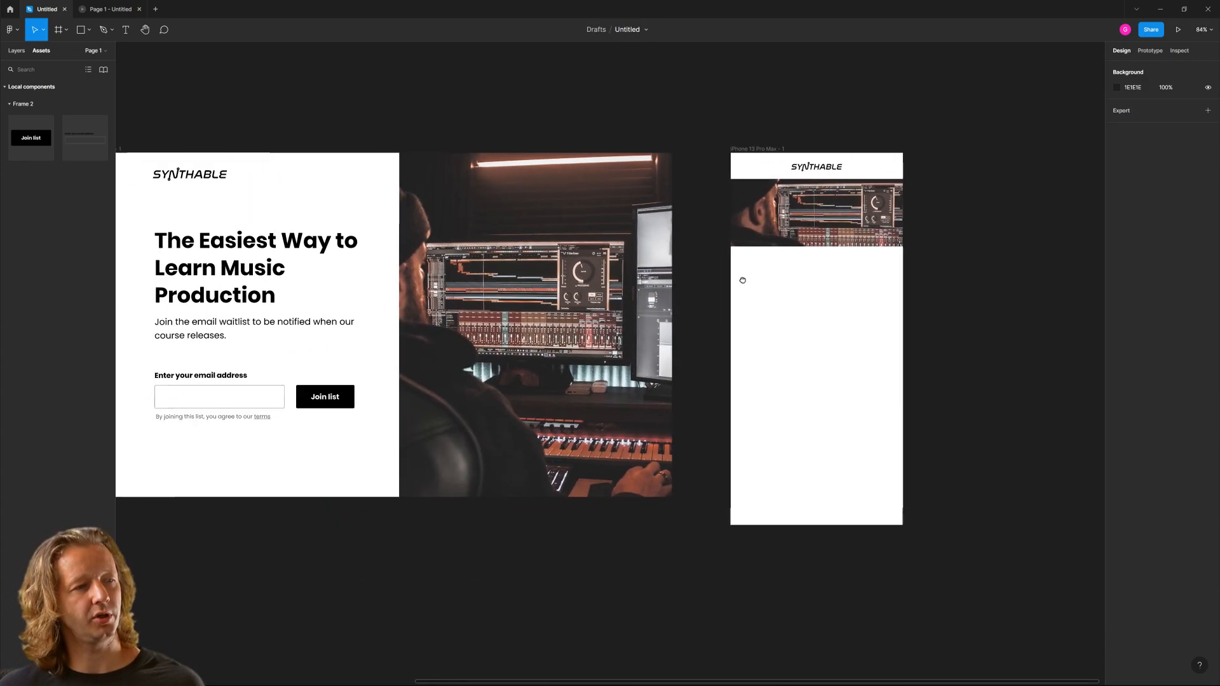
{"action": "left_click", "coordinate": [225, 280]}
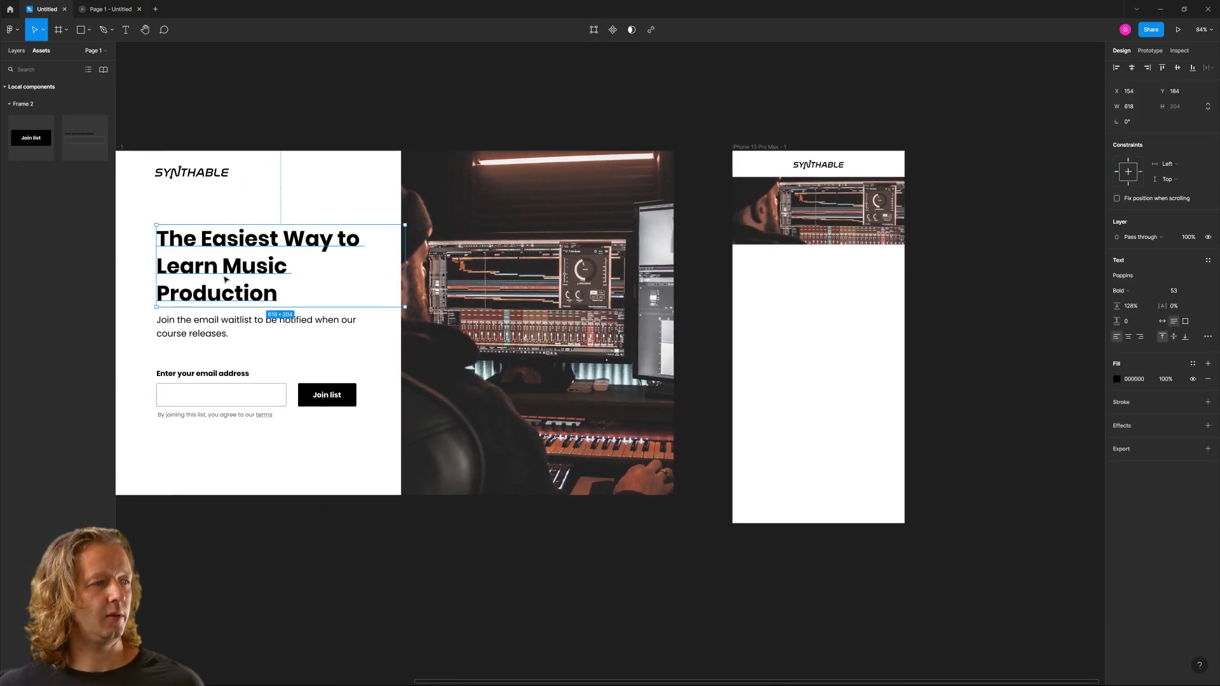
{"action": "left_click", "coordinate": [212, 322], "text": "shift"}
{"action": "left_click_drag", "start_coordinate": [230, 275], "coordinate": [813, 308]}
{"action": "scroll", "coordinate": [926, 302], "scroll_direction": "up", "scroll_amount": 5}
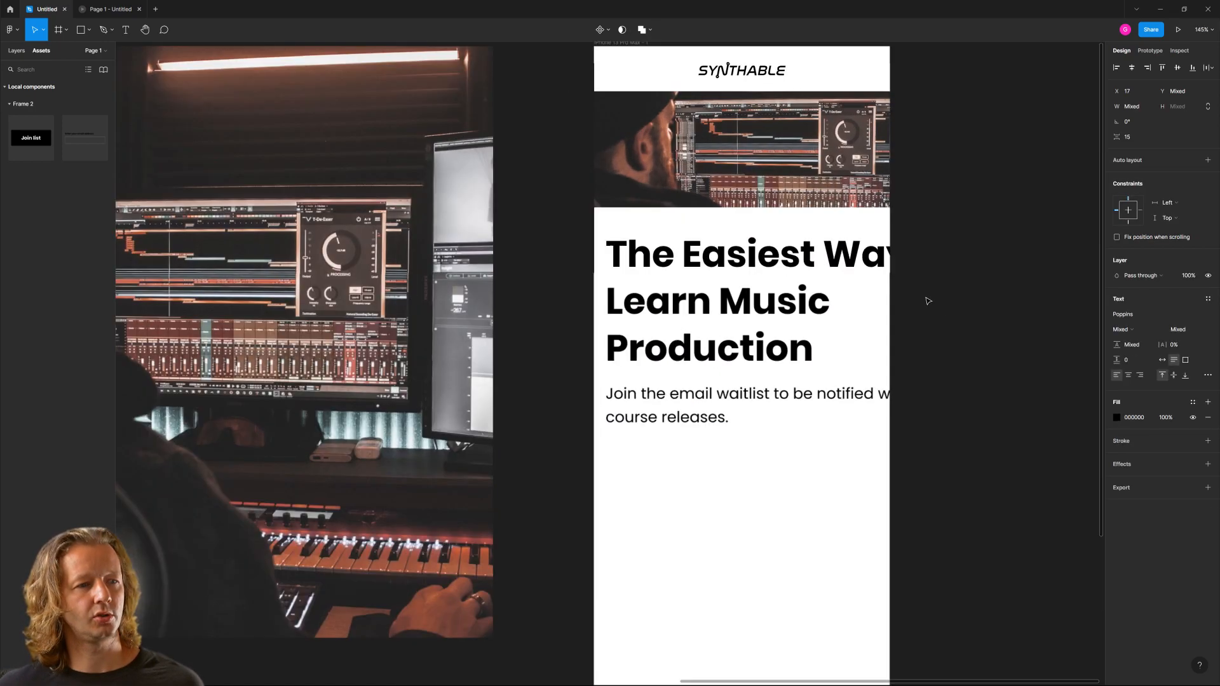
Set the mobile headline's font size to 40, narrow its text box to about 351, and shift it slightly inward.
{"action": "scroll", "coordinate": [823, 281], "scroll_direction": "right", "scroll_amount": 3}
{"action": "left_click", "coordinate": [592, 345]}
{"action": "left_click", "coordinate": [1176, 292]}
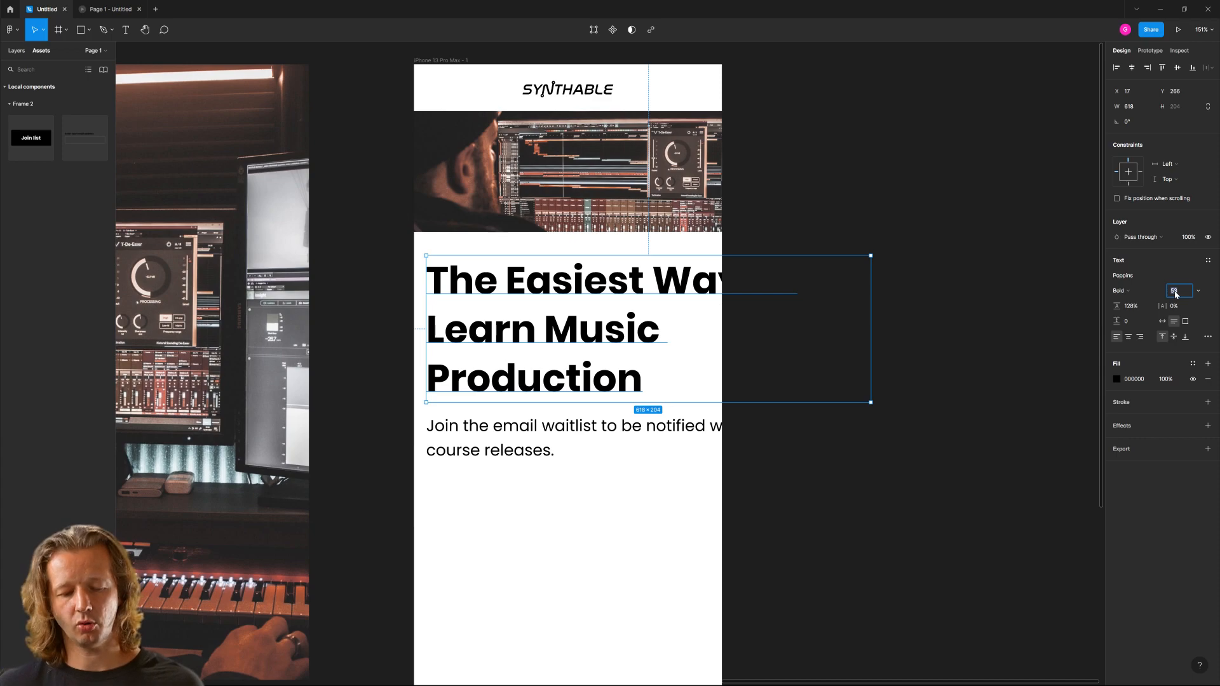
{"action": "type", "text": "40"}
{"action": "key", "text": "Return"}
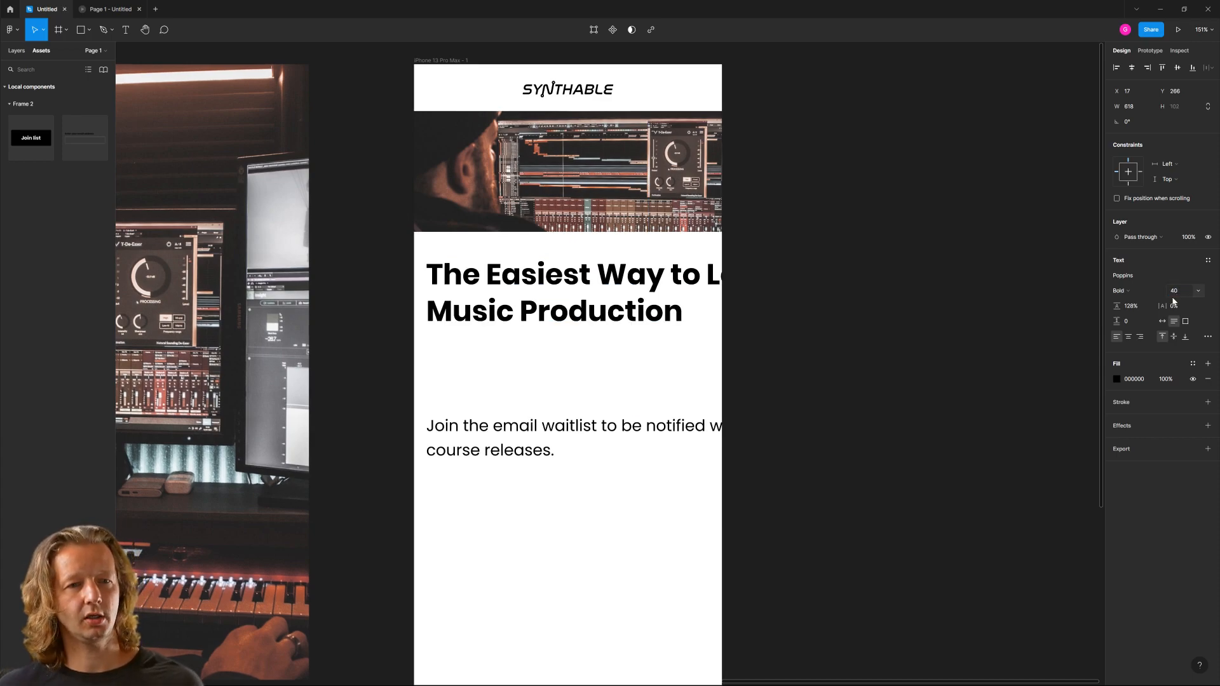
{"action": "left_click_drag", "start_coordinate": [870, 286], "coordinate": [677, 286]}
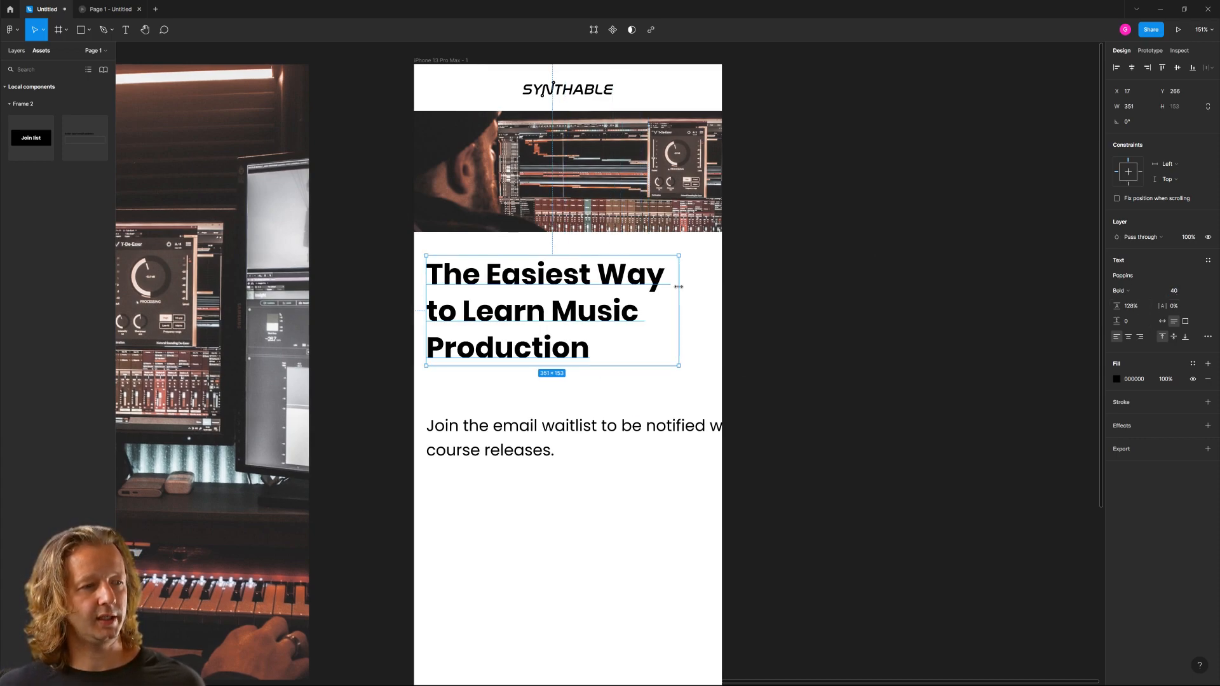
{"action": "left_click_drag", "start_coordinate": [577, 298], "coordinate": [590, 300]}
Add a layout grid to the iPhone 13 Pro Max frame, switch it to Columns, and set the count to 1.
{"action": "scroll", "coordinate": [750, 265], "scroll_direction": "down", "scroll_amount": 3}
{"action": "left_click", "coordinate": [476, 143]}
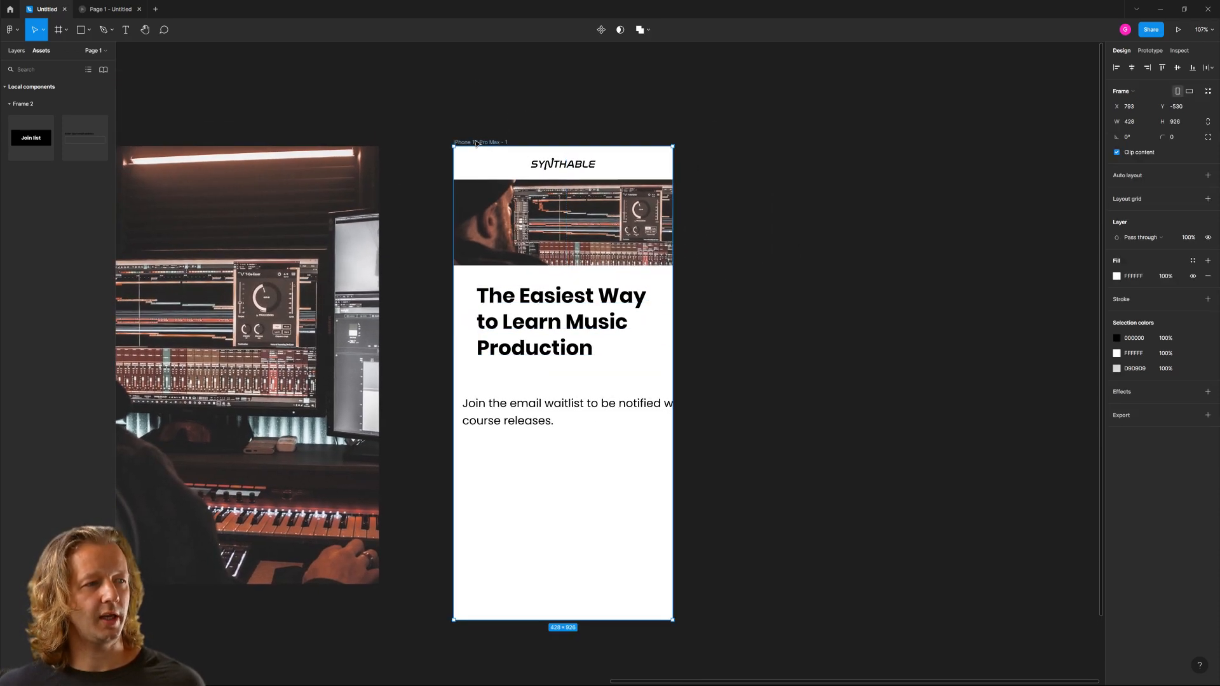
{"action": "left_click", "coordinate": [1207, 199]}
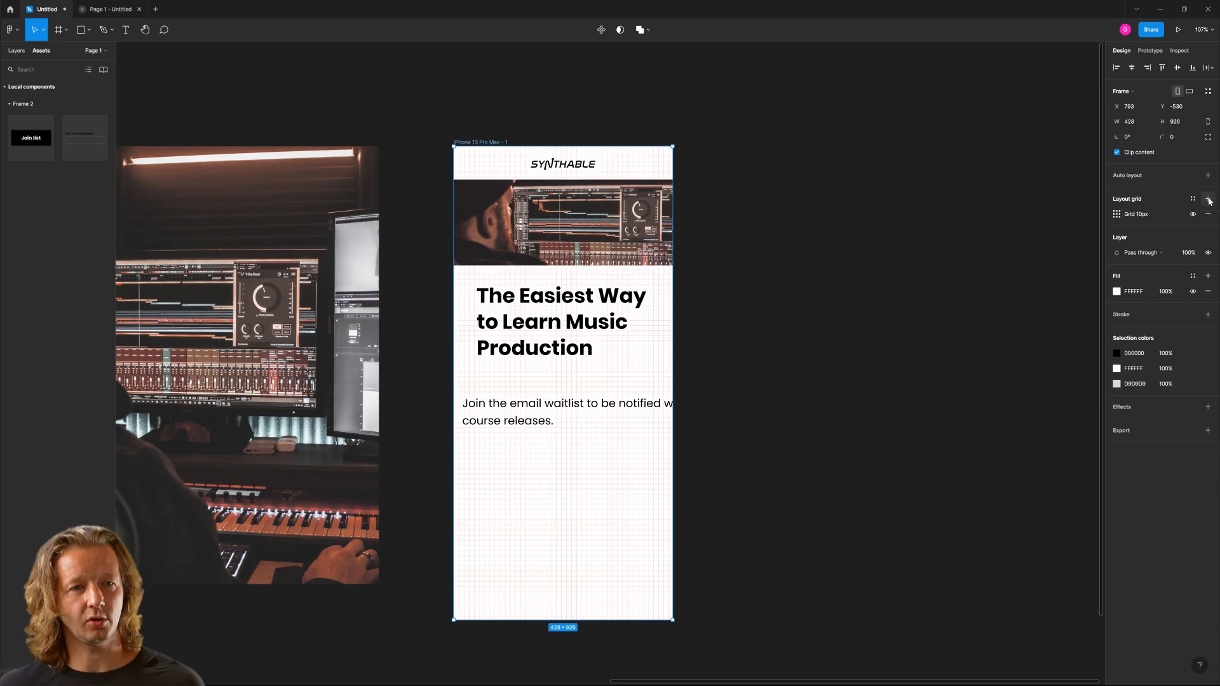
{"action": "left_click", "coordinate": [1116, 214]}
{"action": "type", "text": "1"}
{"action": "left_click", "coordinate": [1006, 216]}
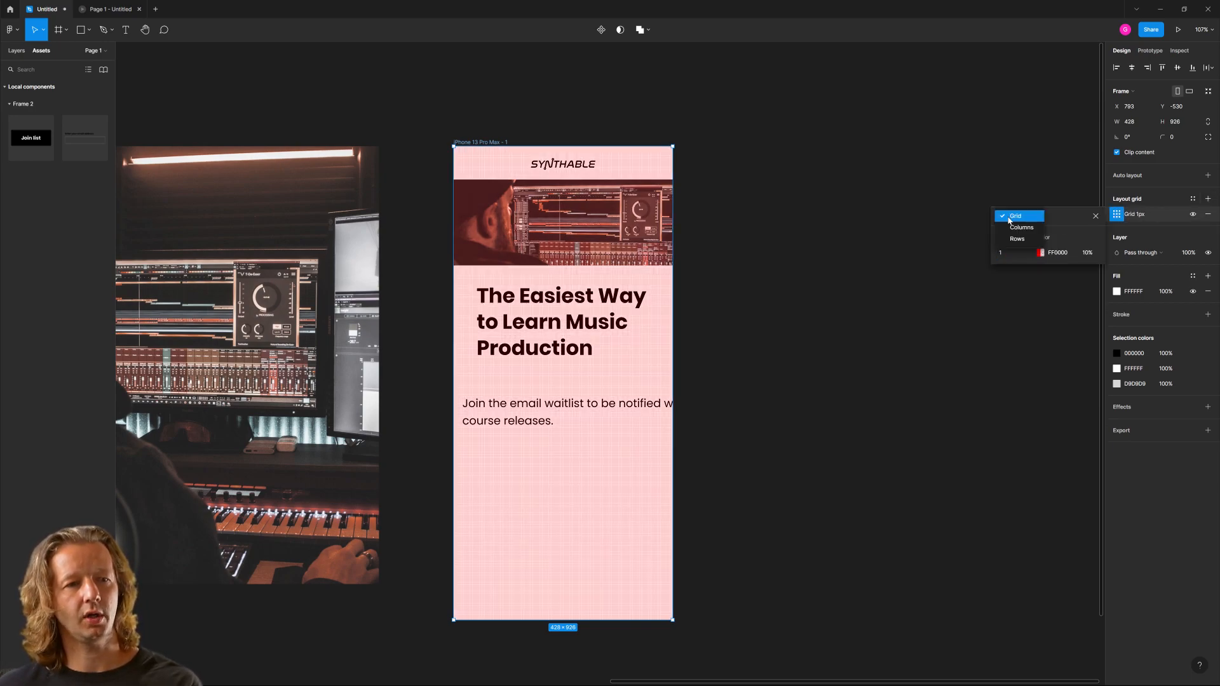
{"action": "left_click", "coordinate": [1014, 232]}
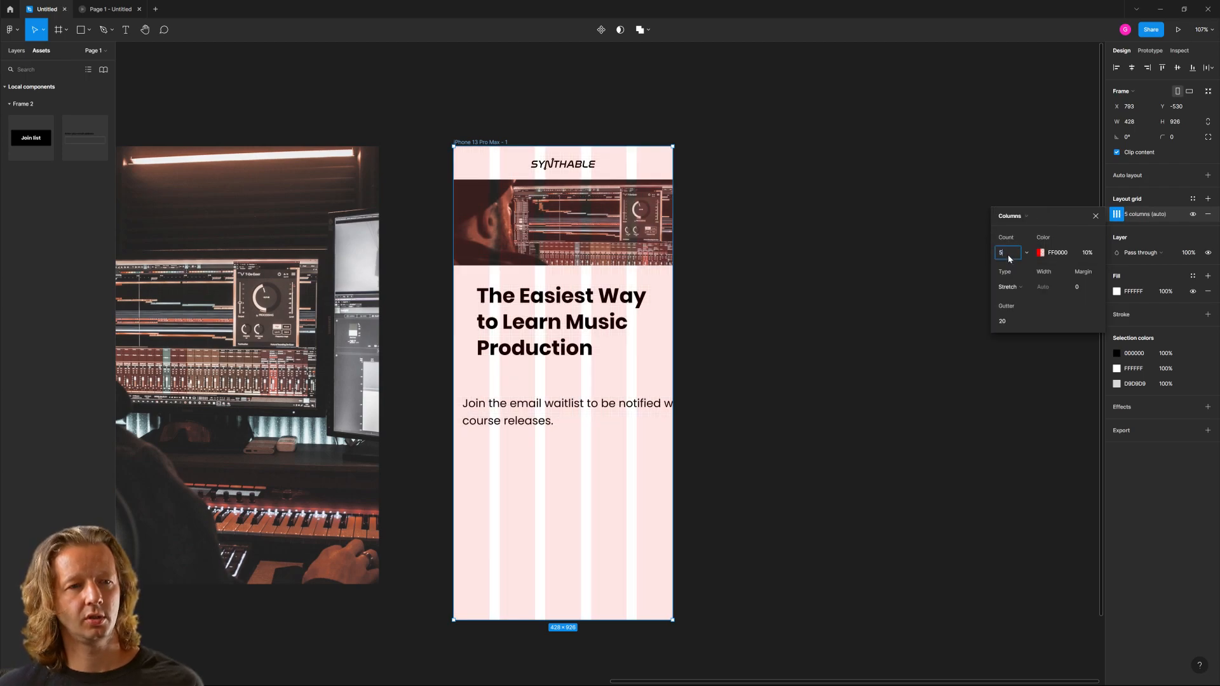
{"action": "type", "text": "11"}
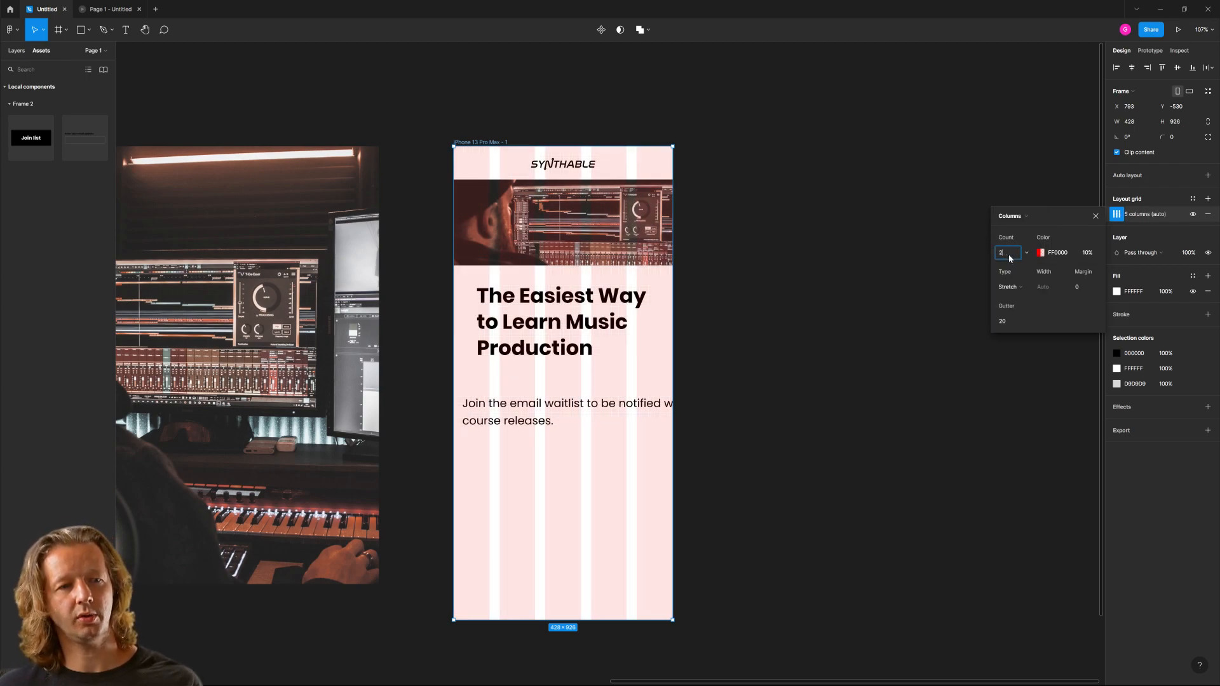
{"action": "key", "text": "Return"}
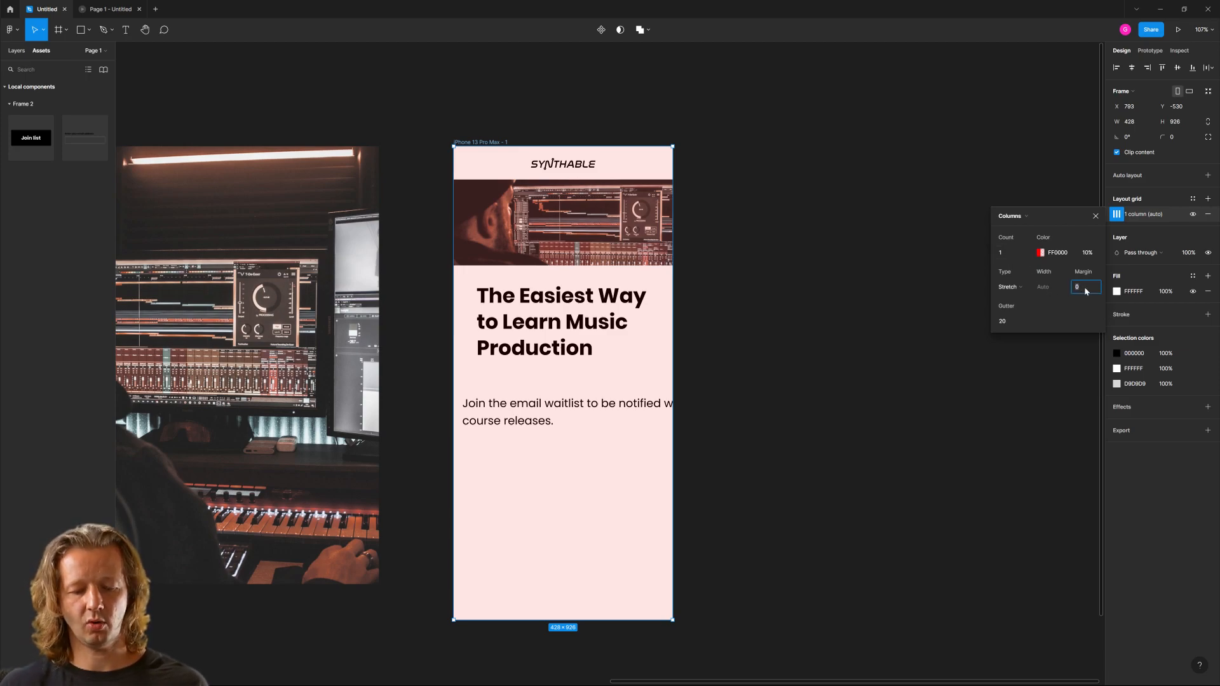
Set the iPhone frame's single-column layout grid to a margin of 40.
{"action": "key", "text": "Return"}
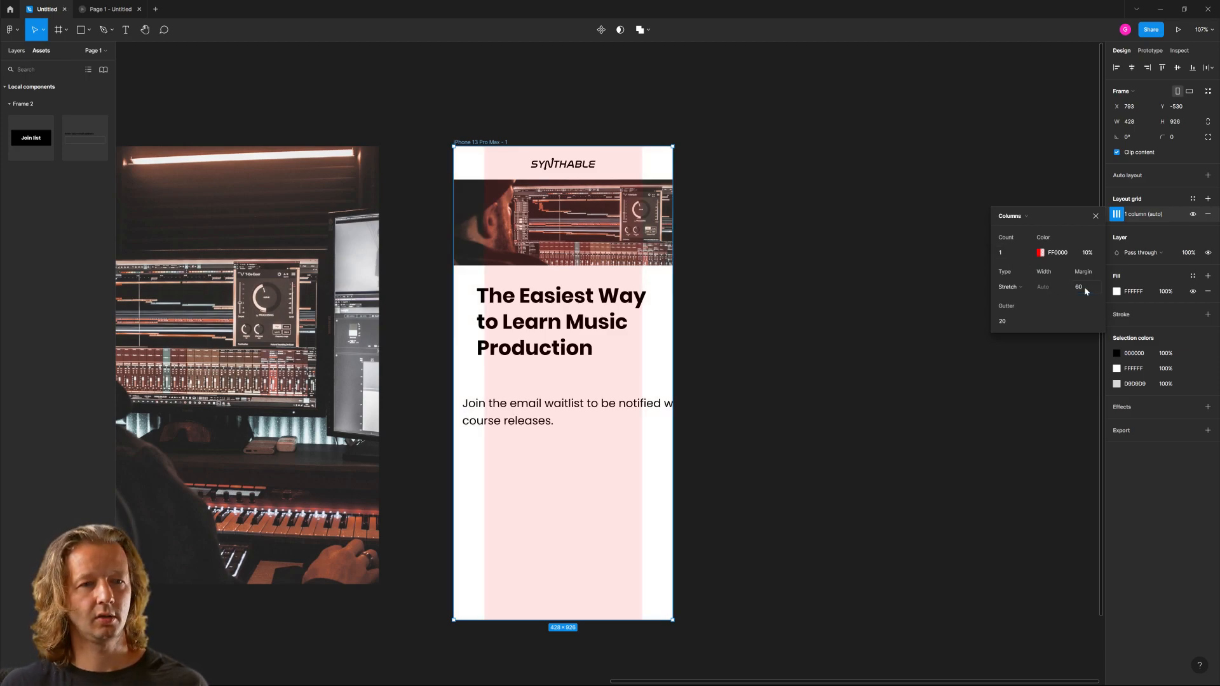
{"action": "type", "text": "0"}
{"action": "key", "text": "Return"}
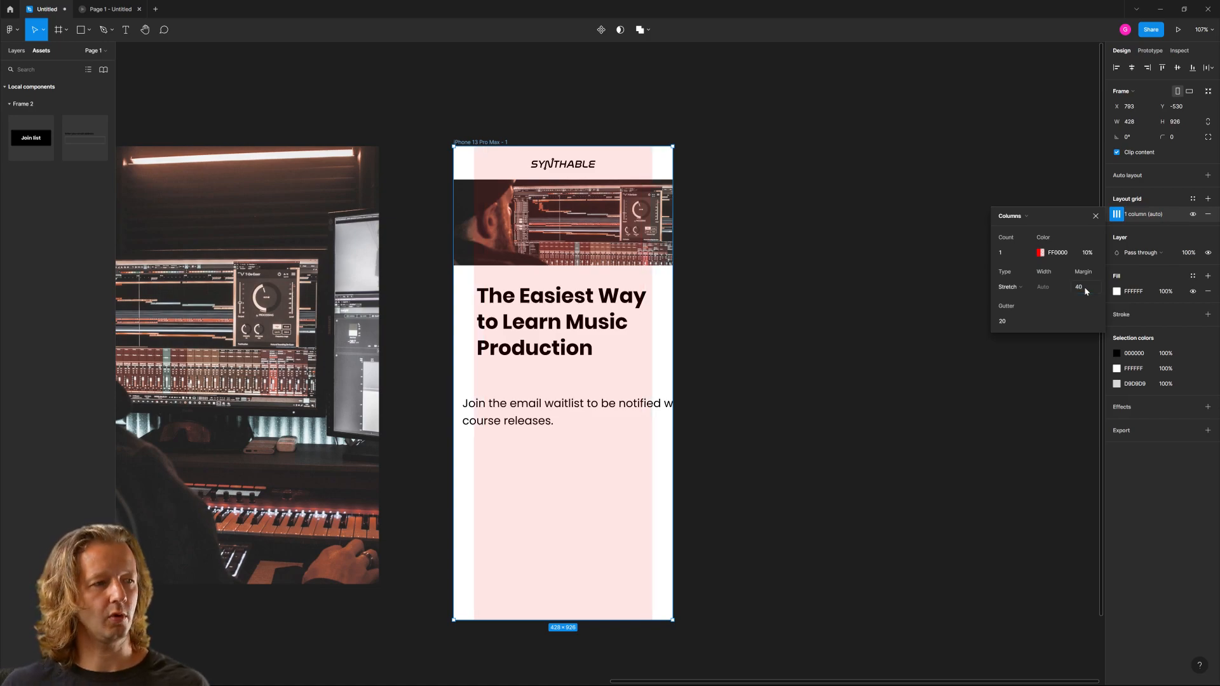
{"action": "left_click", "coordinate": [802, 428]}
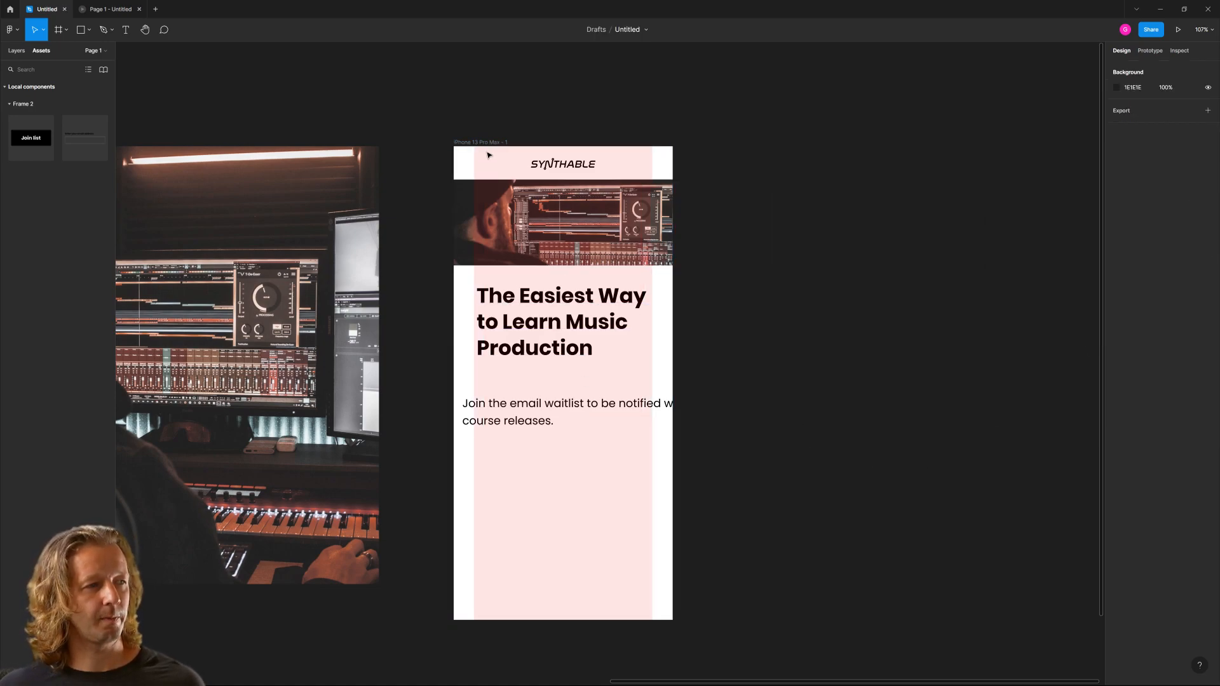
Center-align the mobile headline's text and center its text box horizontally in the iPhone frame.
{"action": "left_click", "coordinate": [570, 333]}
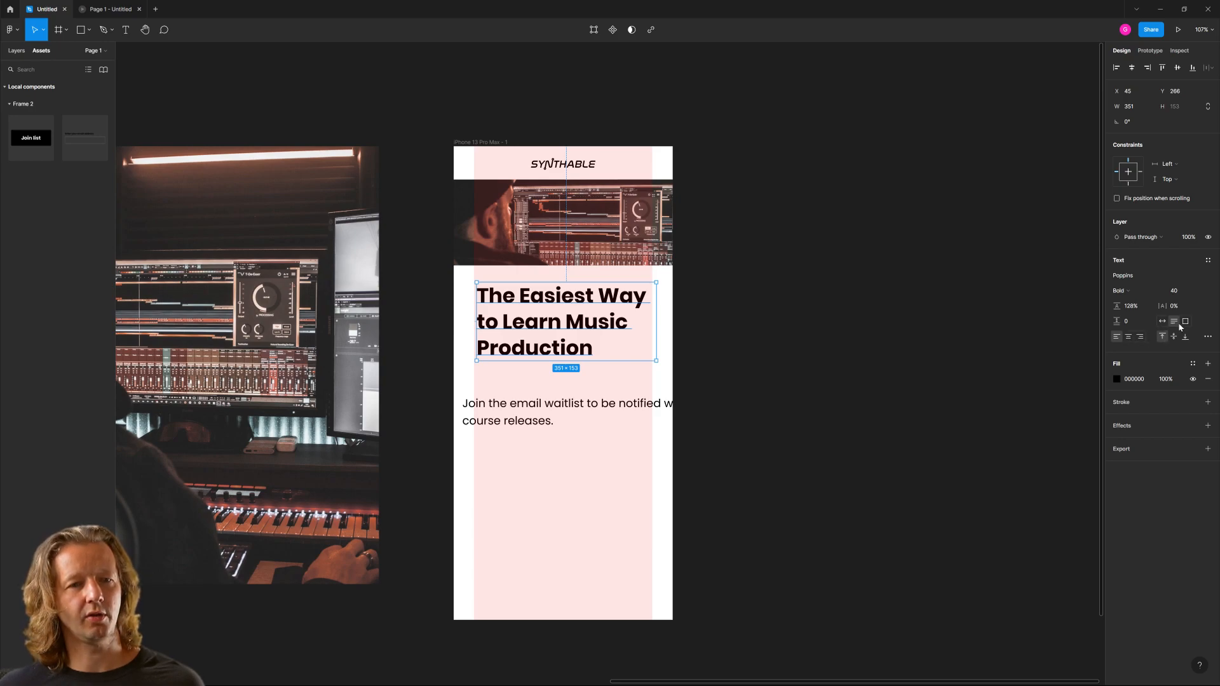
{"action": "left_click", "coordinate": [1129, 337]}
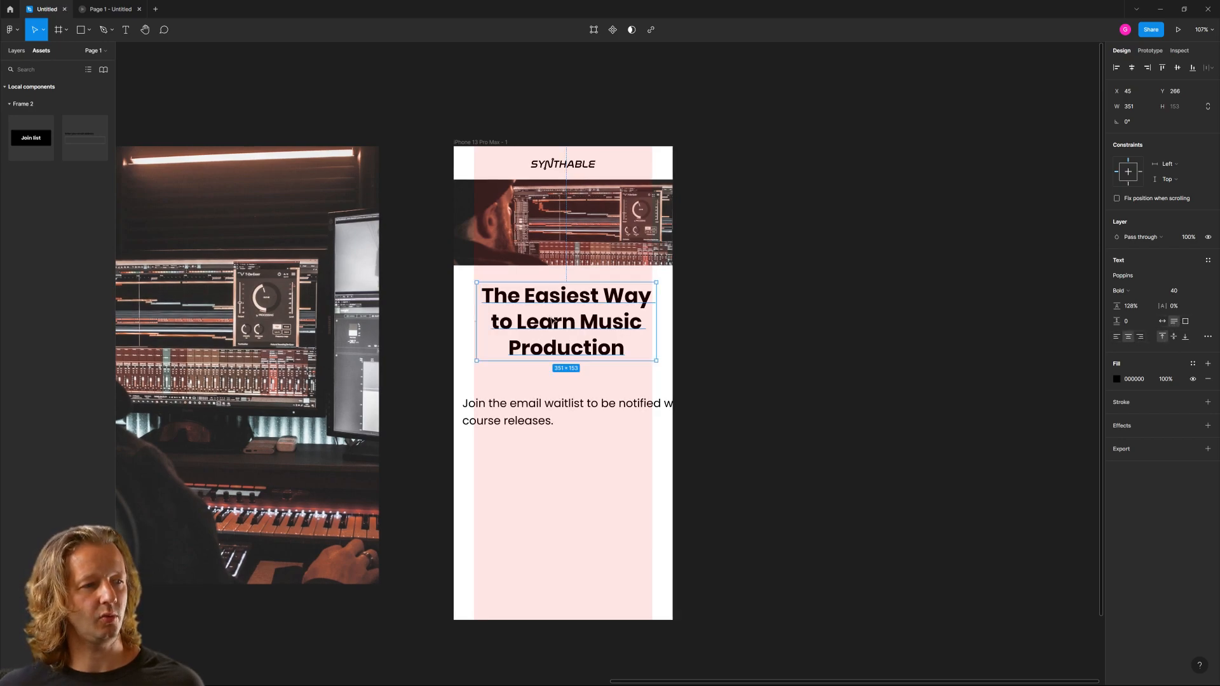
{"action": "left_click", "coordinate": [1132, 69]}
Set the mobile waitlist paragraph's font size to 18 and center-align its text.
{"action": "left_click", "coordinate": [574, 407]}
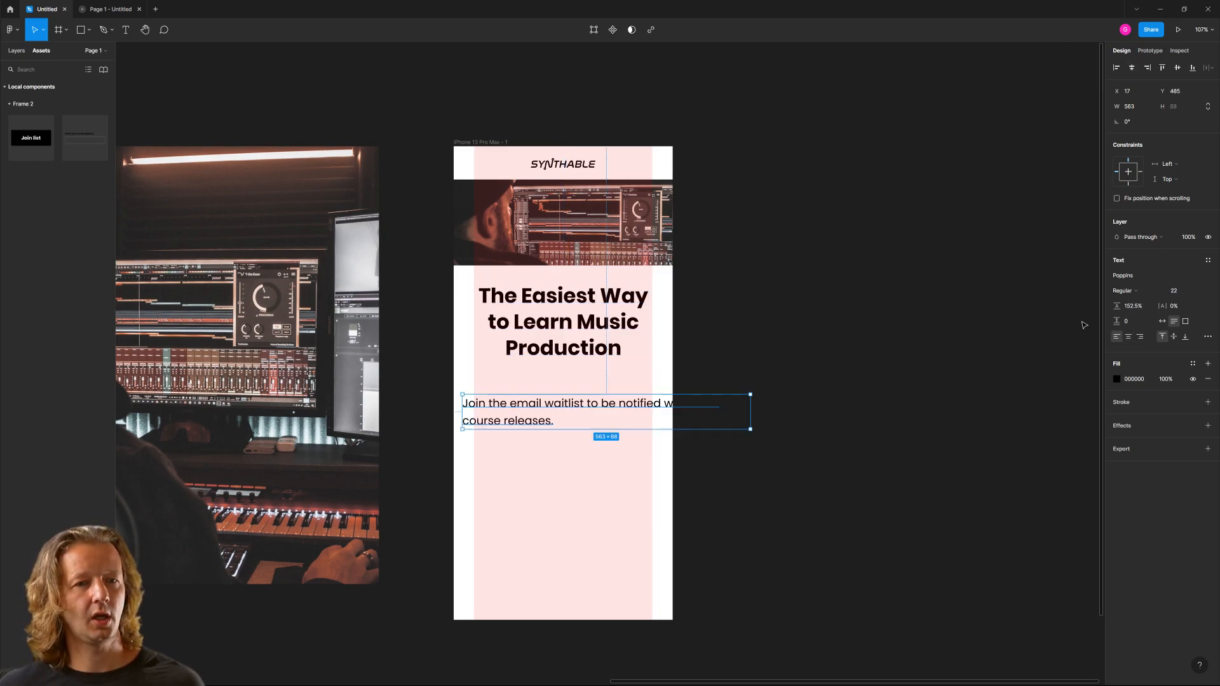
{"action": "left_click", "coordinate": [1175, 291]}
{"action": "type", "text": "18"}
{"action": "key", "text": "Return"}
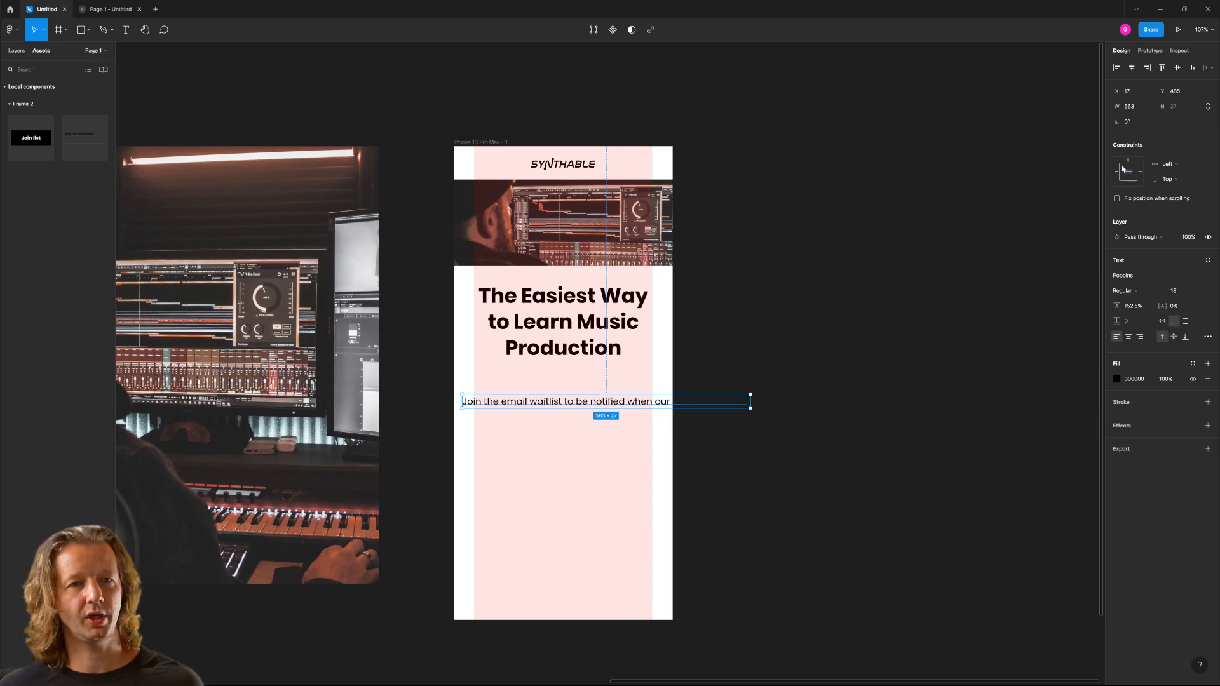
{"action": "left_click", "coordinate": [1124, 340]}
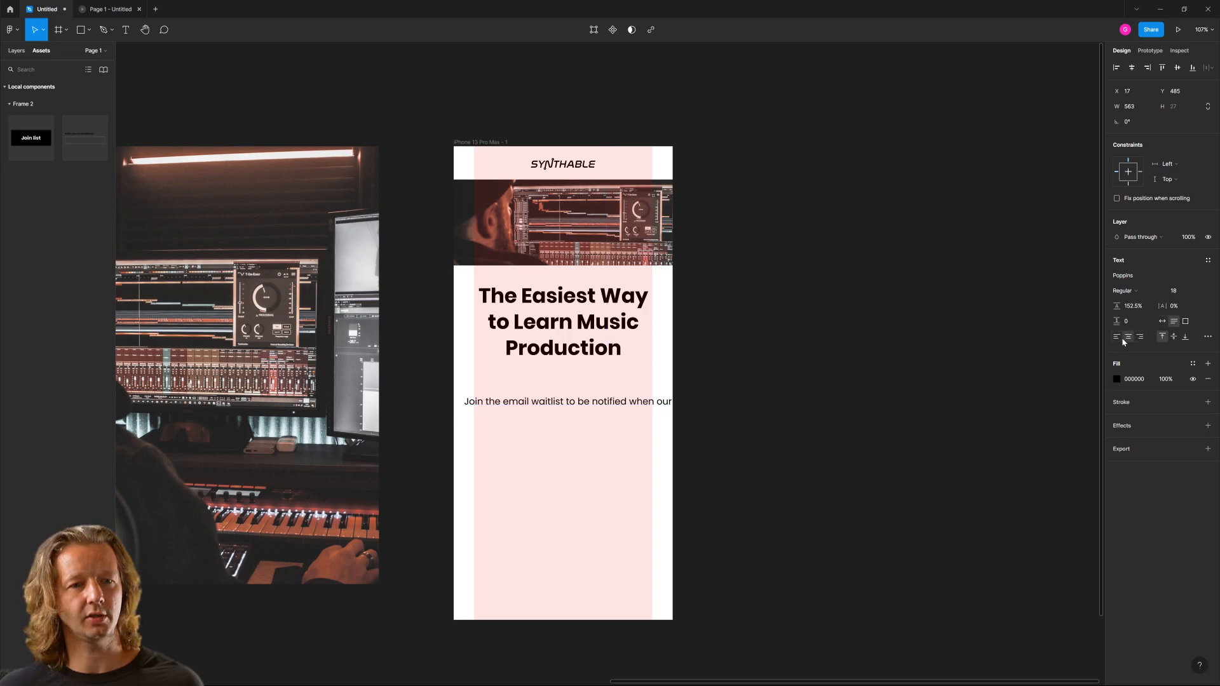
Narrow the waitlist paragraph's box to about 337, move it up beneath the headline at Y 443, and center it horizontally.
{"action": "left_click_drag", "start_coordinate": [748, 402], "coordinate": [590, 394]}
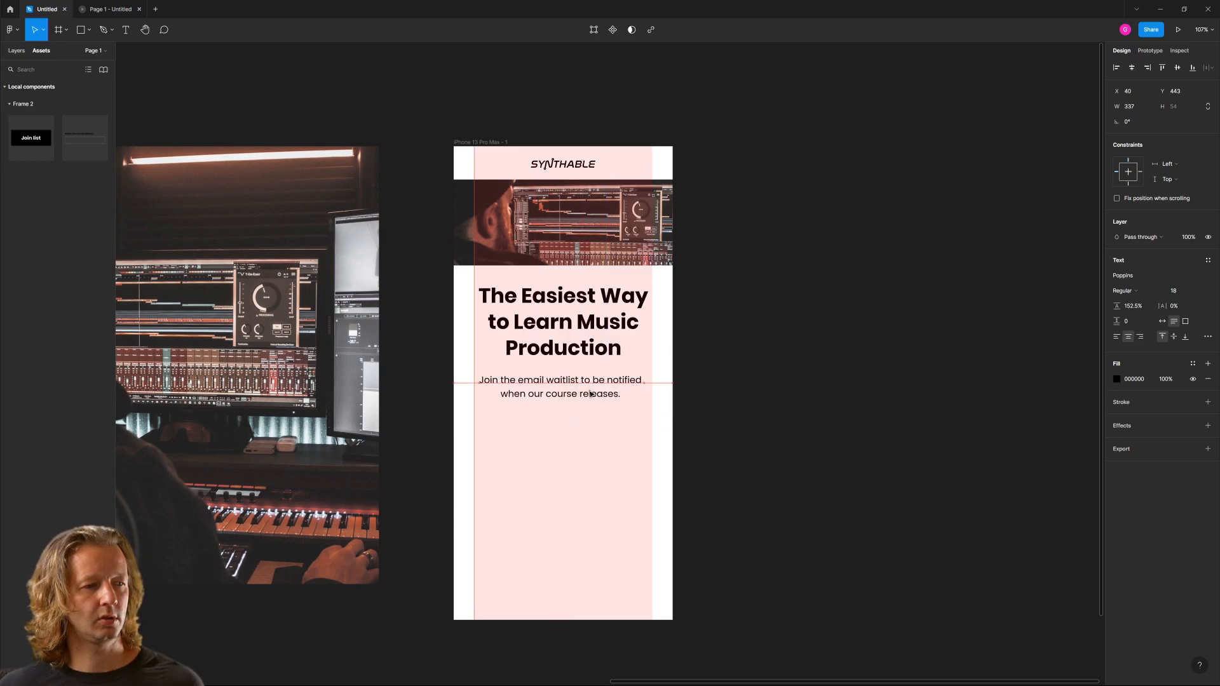
{"action": "left_click", "coordinate": [1131, 68]}
{"action": "left_click", "coordinate": [846, 341]}
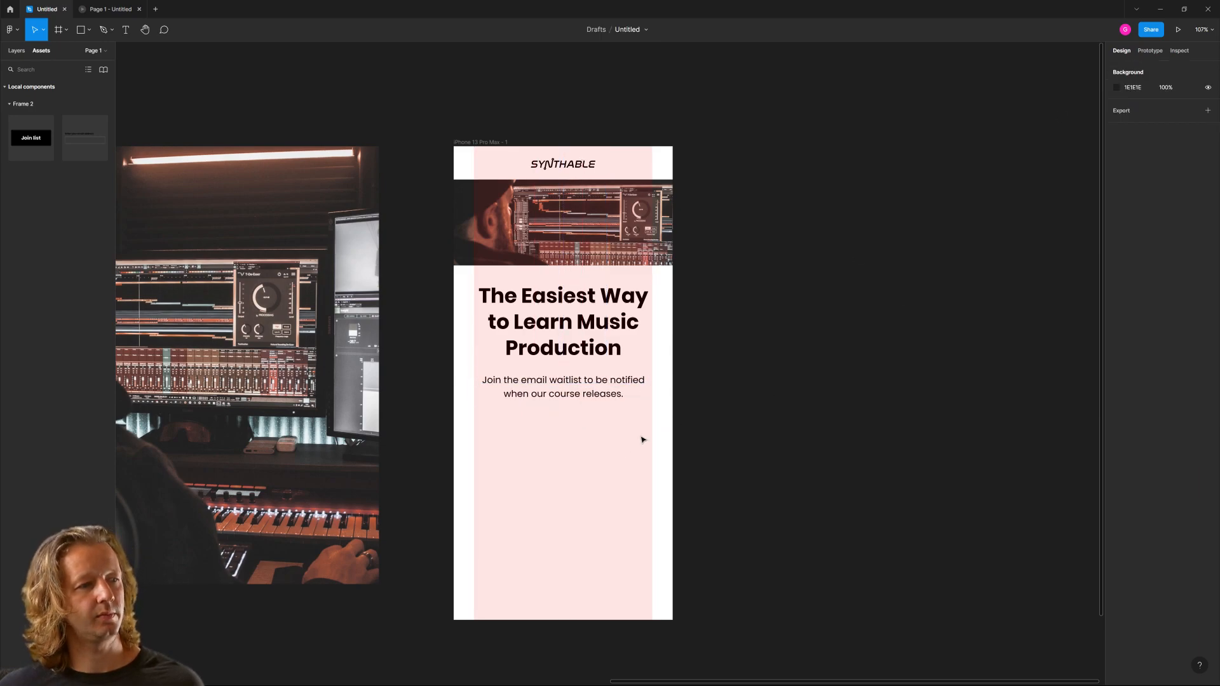
Copy the desktop email field, Join list button and terms line together onto the iPhone frame, below the waitlist paragraph.
{"action": "key", "text": "shift+1"}
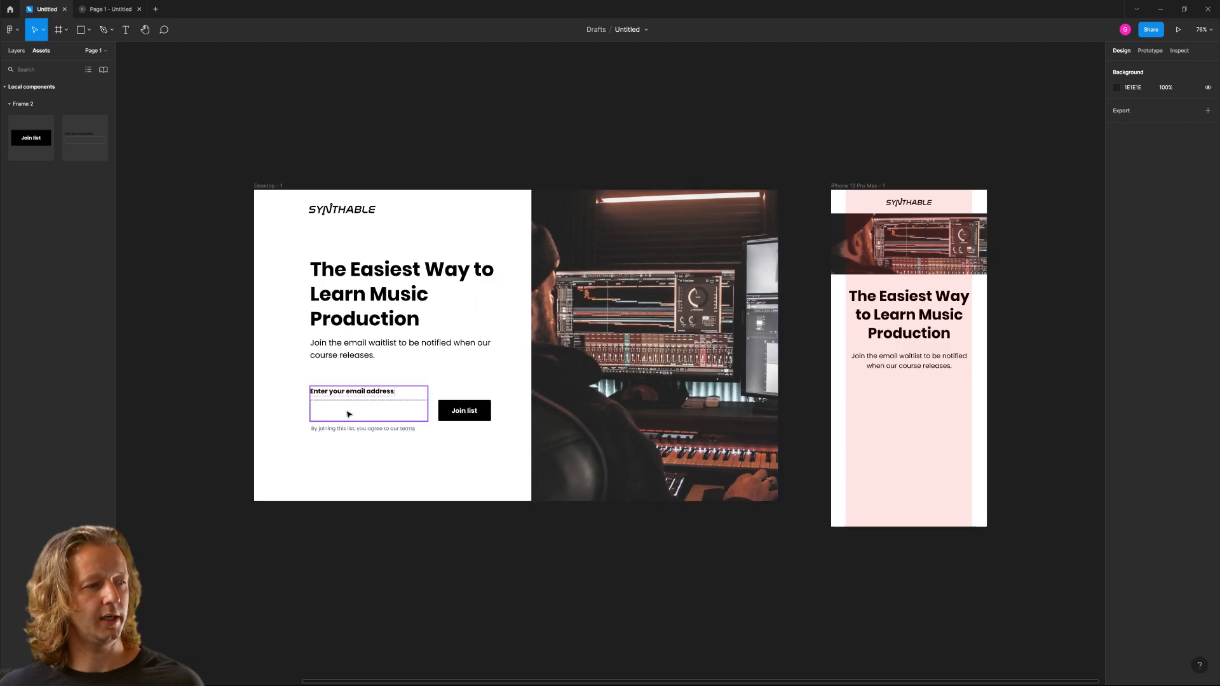
{"action": "left_click_drag", "start_coordinate": [284, 375], "coordinate": [497, 447]}
{"action": "left_click_drag", "start_coordinate": [366, 415], "coordinate": [905, 413]}
{"action": "scroll", "coordinate": [718, 444], "scroll_direction": "right", "scroll_amount": 5}
{"action": "scroll", "coordinate": [583, 491], "scroll_direction": "up", "scroll_amount": 4}
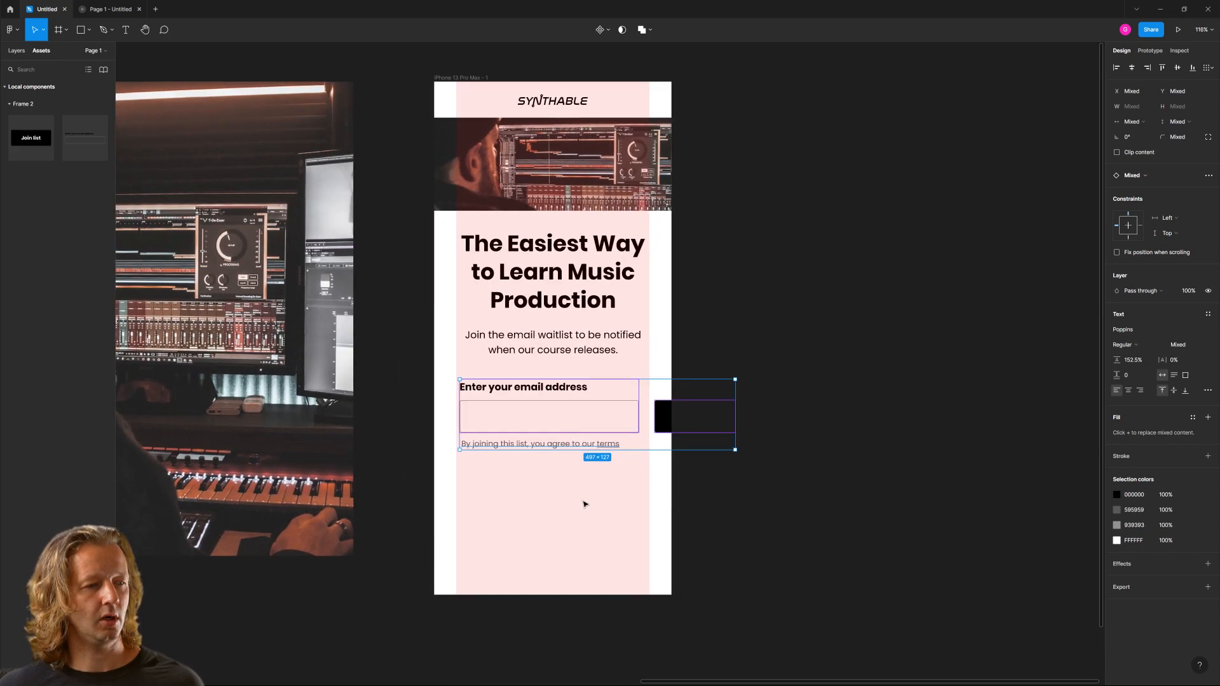
{"action": "left_click", "coordinate": [602, 489]}
Move the mobile terms line down and place the Join list button between it and the email field.
{"action": "left_click", "coordinate": [589, 446]}
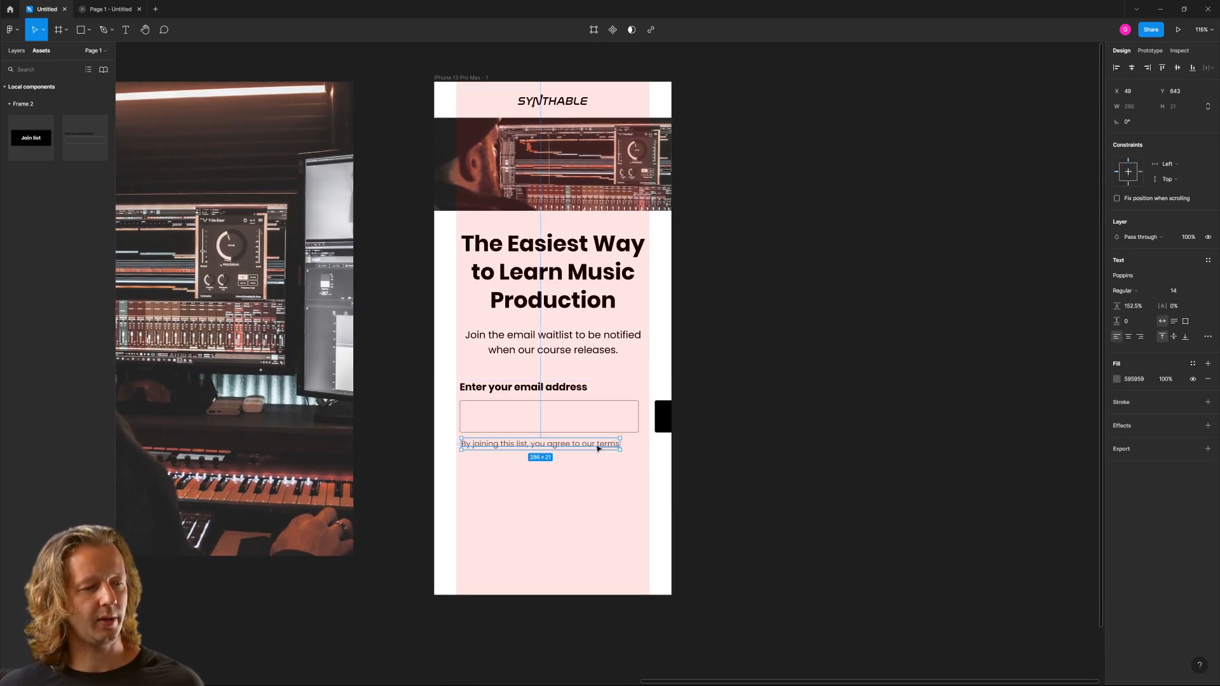
{"action": "left_click", "coordinate": [618, 420]}
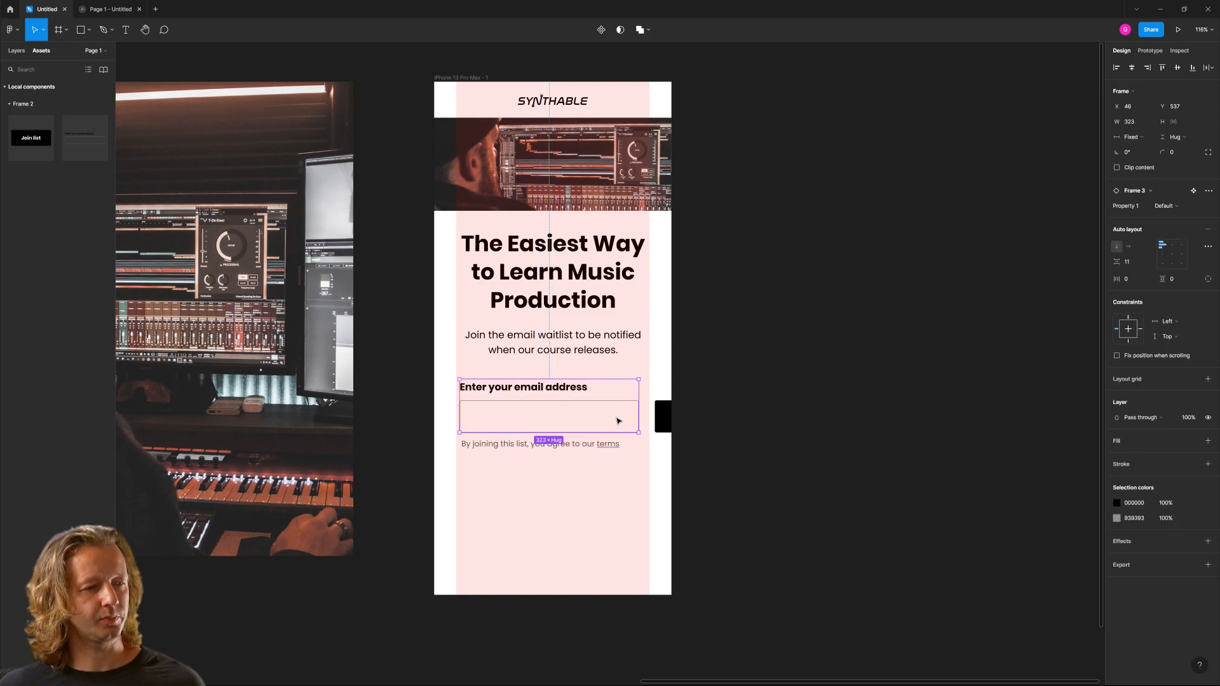
{"action": "left_click", "coordinate": [621, 443]}
{"action": "left_click", "coordinate": [574, 442]}
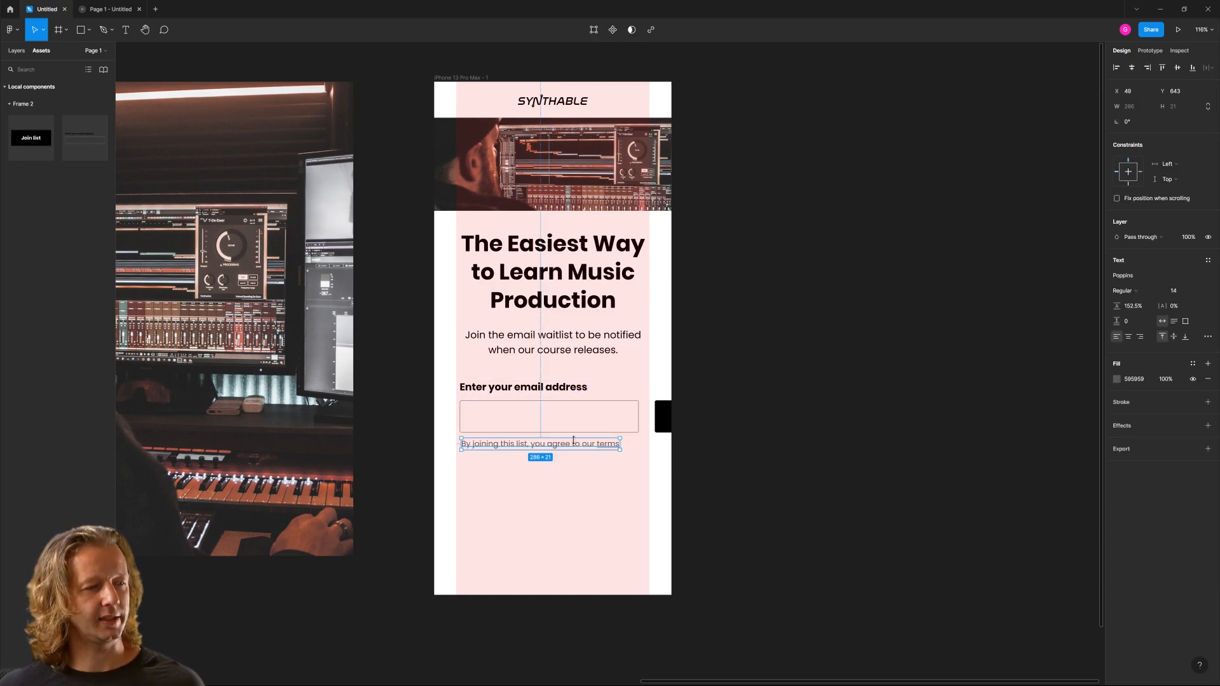
{"action": "left_click_drag", "start_coordinate": [663, 416], "coordinate": [488, 456]}
Shift the mobile email field to the column's left edge at X 39 and widen it to about 349.
{"action": "left_click", "coordinate": [481, 411]}
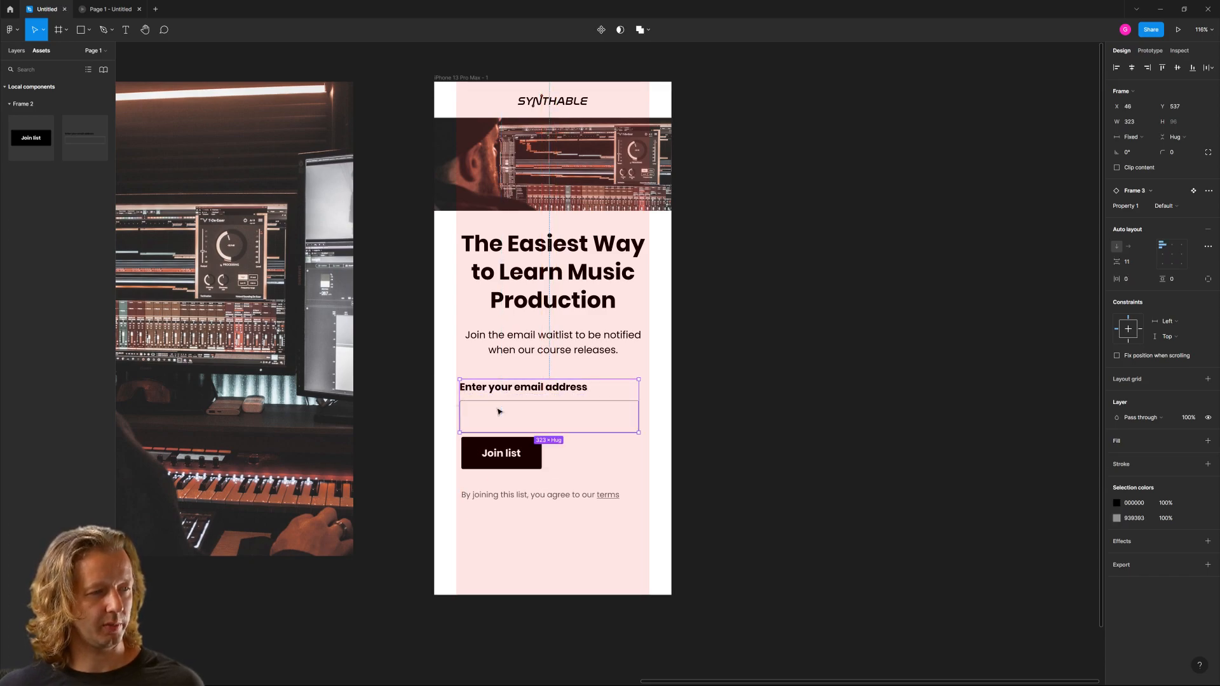
{"action": "left_click_drag", "start_coordinate": [481, 411], "coordinate": [481, 413]}
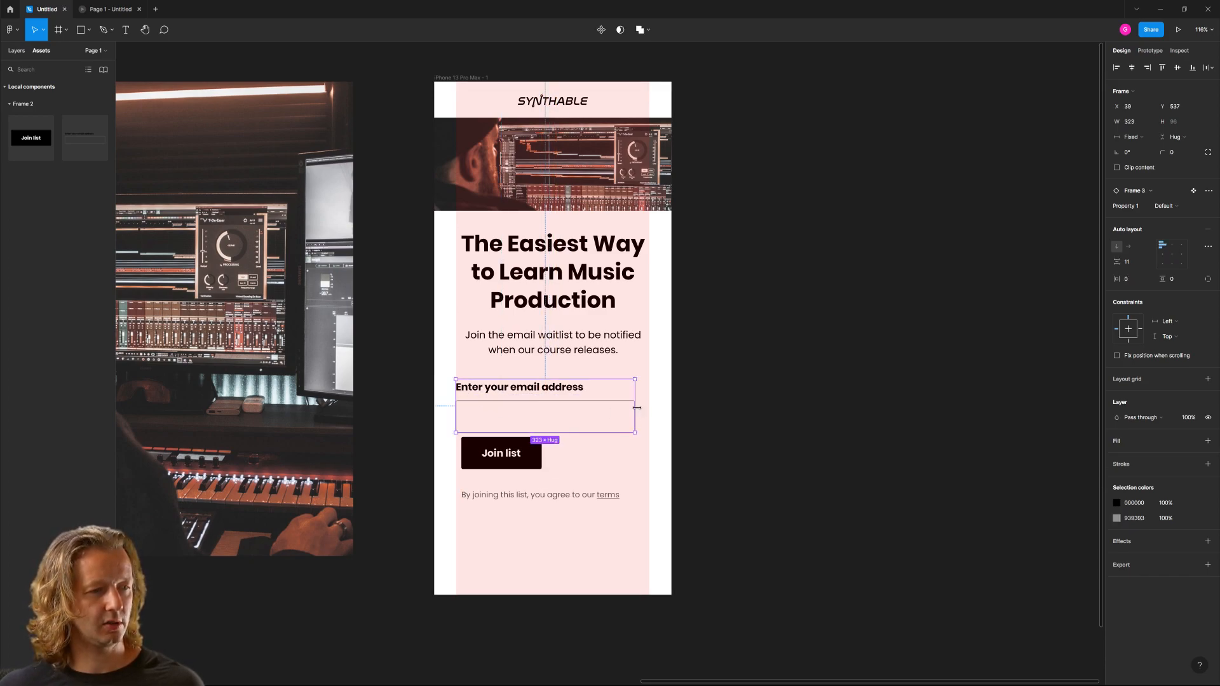
{"action": "left_click_drag", "start_coordinate": [636, 407], "coordinate": [648, 407]}
{"action": "left_click", "coordinate": [642, 495]}
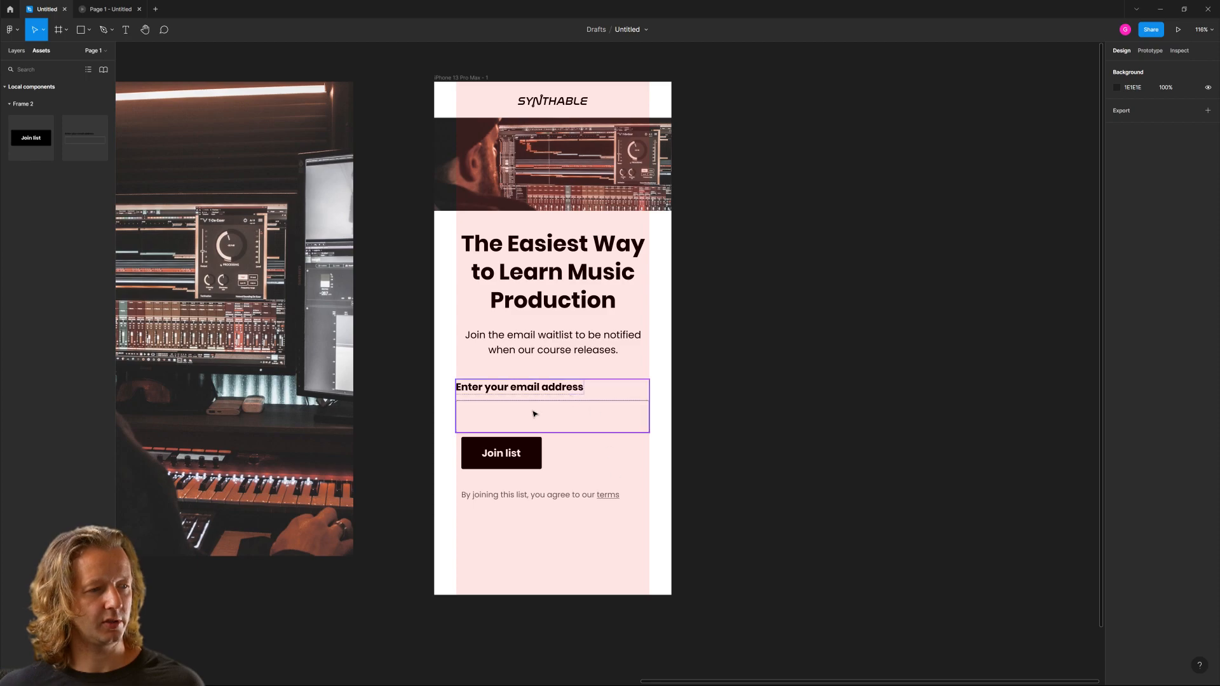
Move the mobile Join list button to X 40, Y 652 and widen it to 348 to span the grid column.
{"action": "left_click_drag", "start_coordinate": [510, 454], "coordinate": [505, 460]}
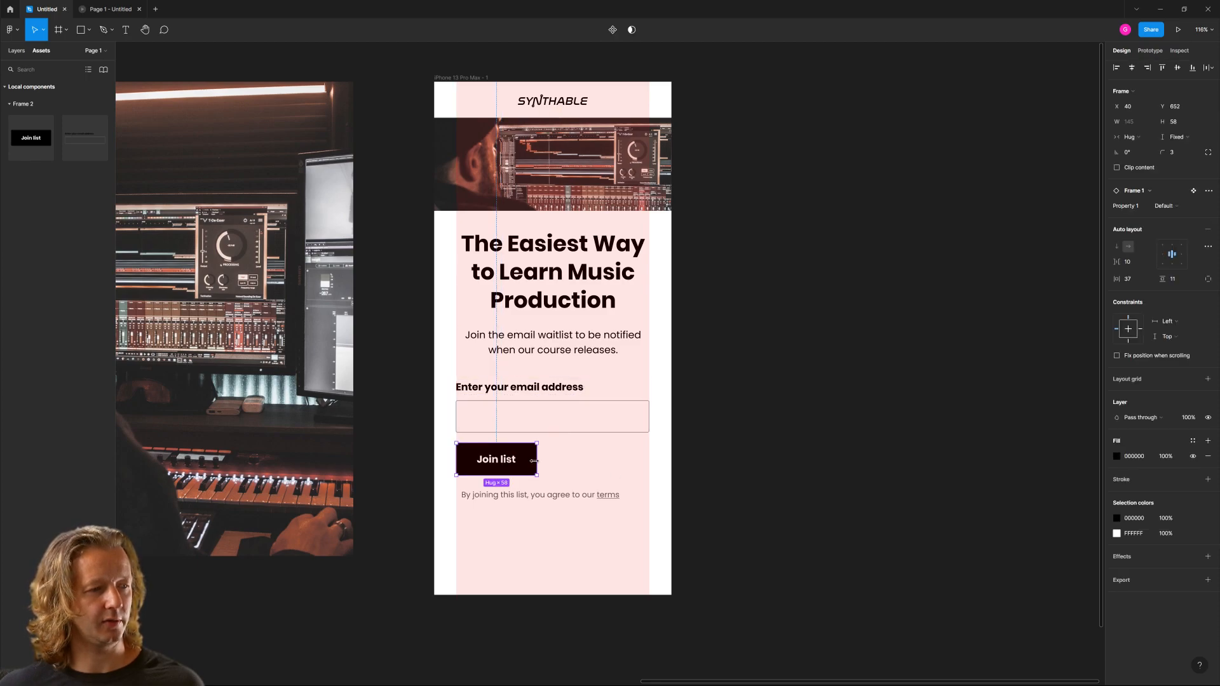
{"action": "left_click", "coordinate": [582, 462]}
{"action": "left_click", "coordinate": [510, 465]}
{"action": "left_click_drag", "start_coordinate": [537, 462], "coordinate": [648, 463]}
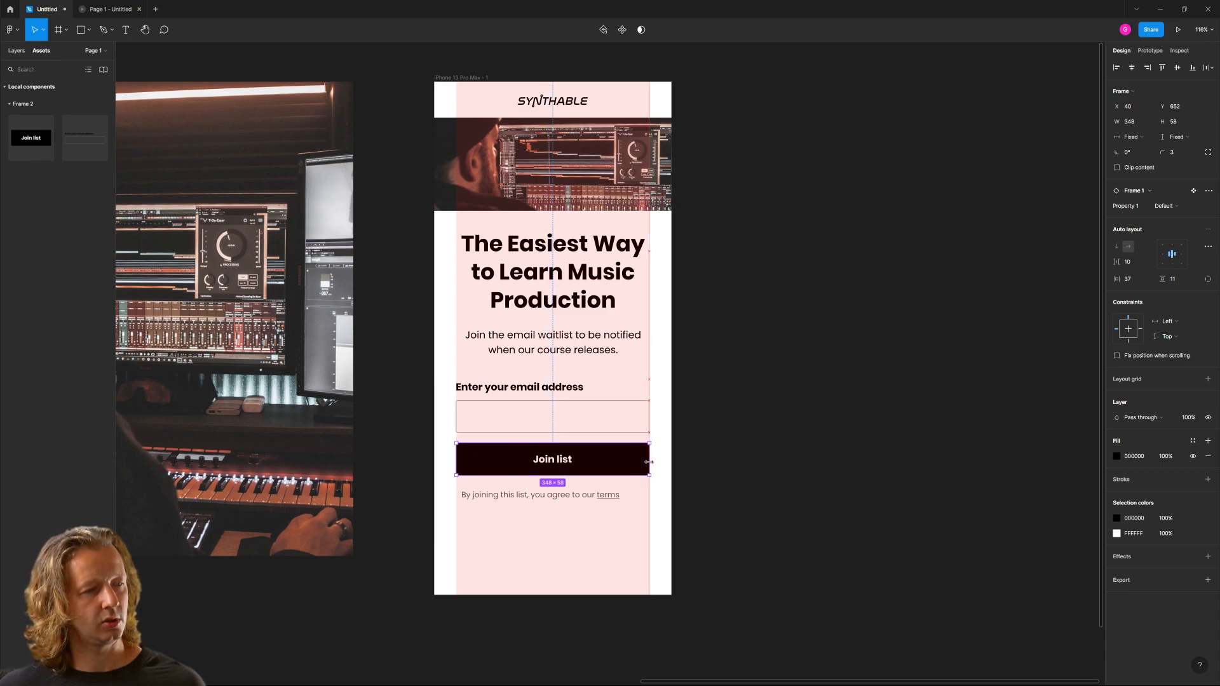
{"action": "left_click", "coordinate": [707, 468]}
Place the terms line directly below the mobile email field, aligned with its left edge, with the Join list button beneath it.
{"action": "left_click_drag", "start_coordinate": [543, 498], "coordinate": [570, 453]}
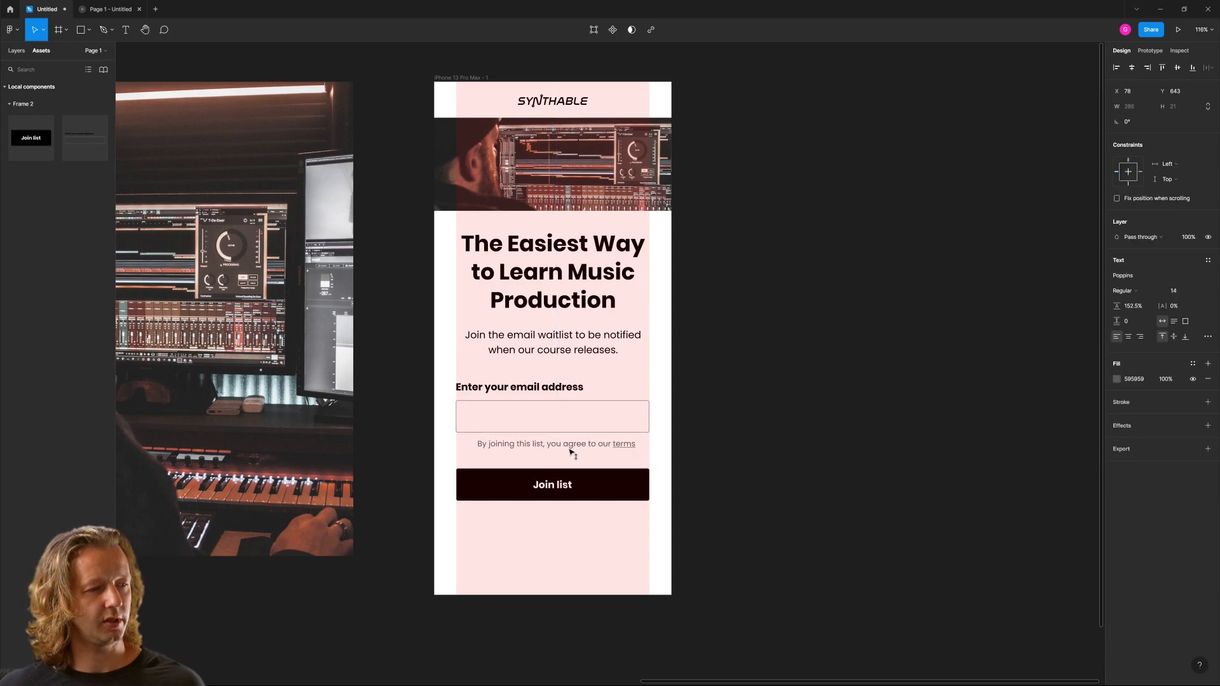
{"action": "left_click", "coordinate": [550, 381]}
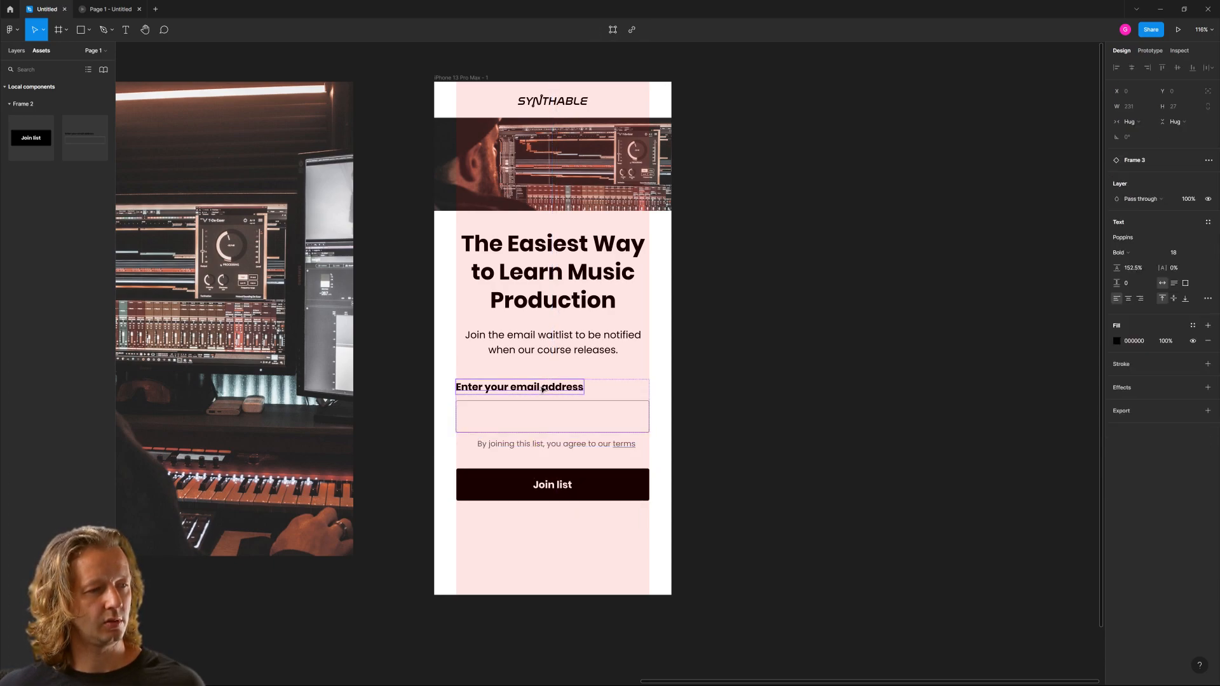
{"action": "left_click_drag", "start_coordinate": [545, 448], "coordinate": [552, 449]}
{"action": "left_click", "coordinate": [713, 460]}
{"action": "left_click_drag", "start_coordinate": [553, 493], "coordinate": [555, 489]}
{"action": "key", "text": "Escape"}
Detach the mobile email field instance from its component.
{"action": "left_click", "coordinate": [507, 395]}
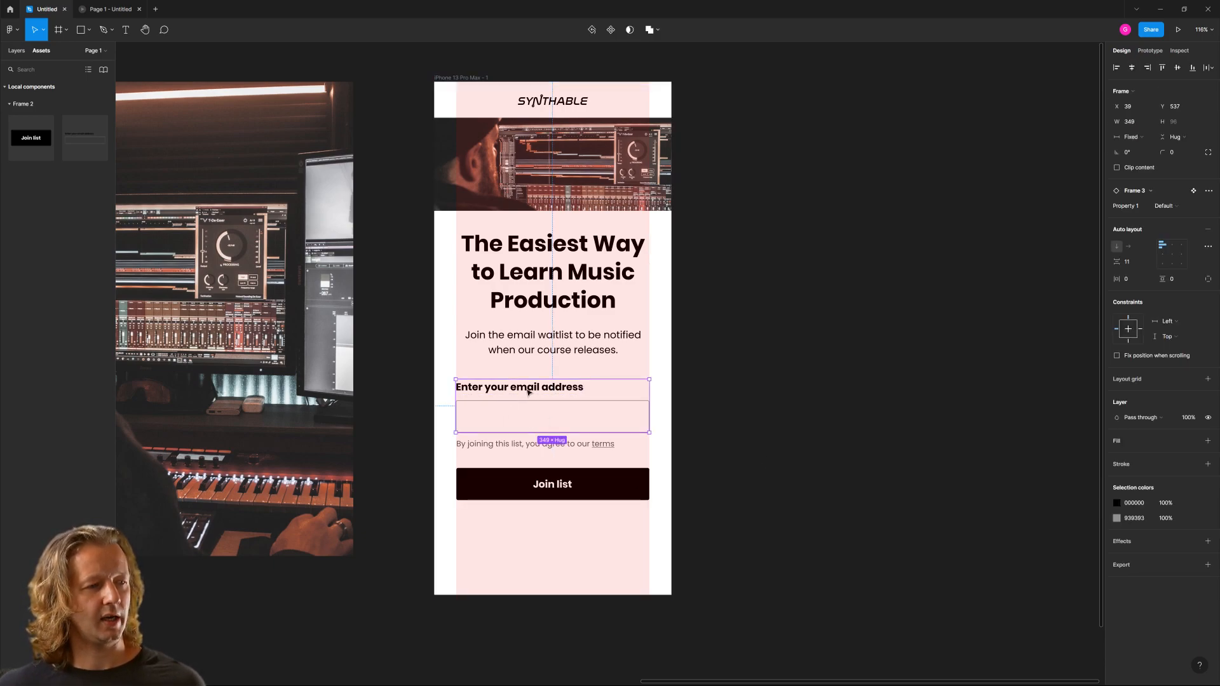
{"action": "scroll", "coordinate": [576, 444], "scroll_direction": "up", "scroll_amount": 3}
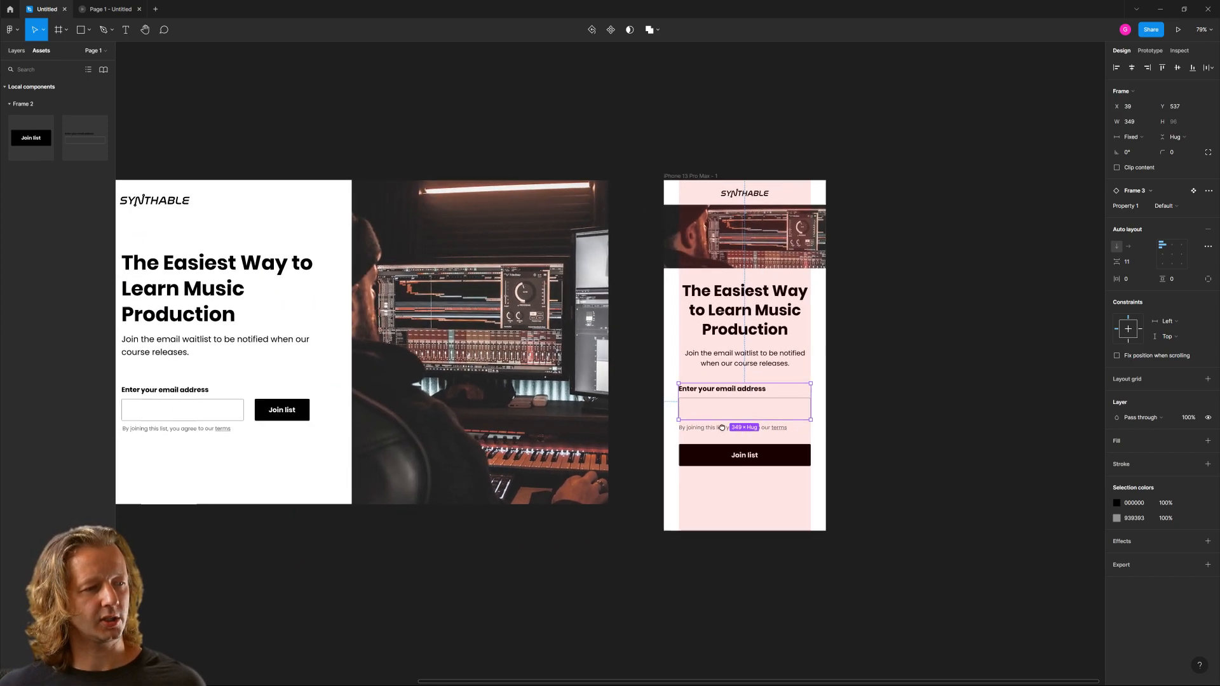
{"action": "double_click", "coordinate": [539, 375]}
{"action": "double_click", "coordinate": [543, 371]}
{"action": "key", "text": "Escape"}
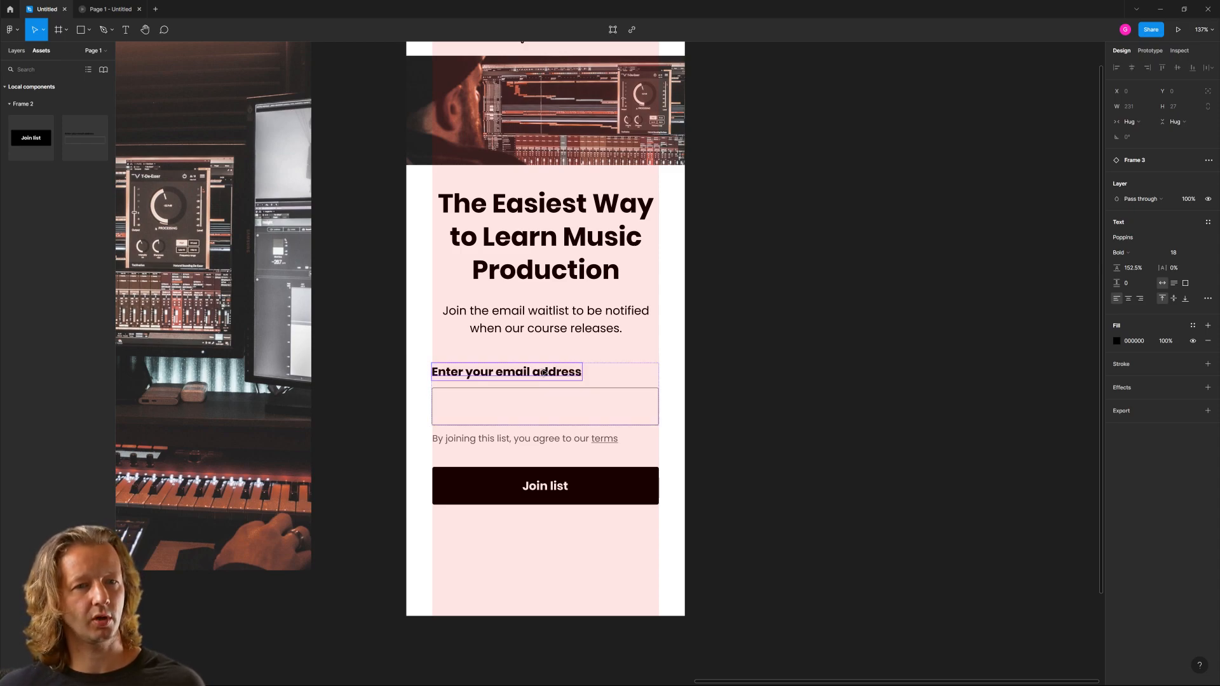
{"action": "key", "text": "Escape"}
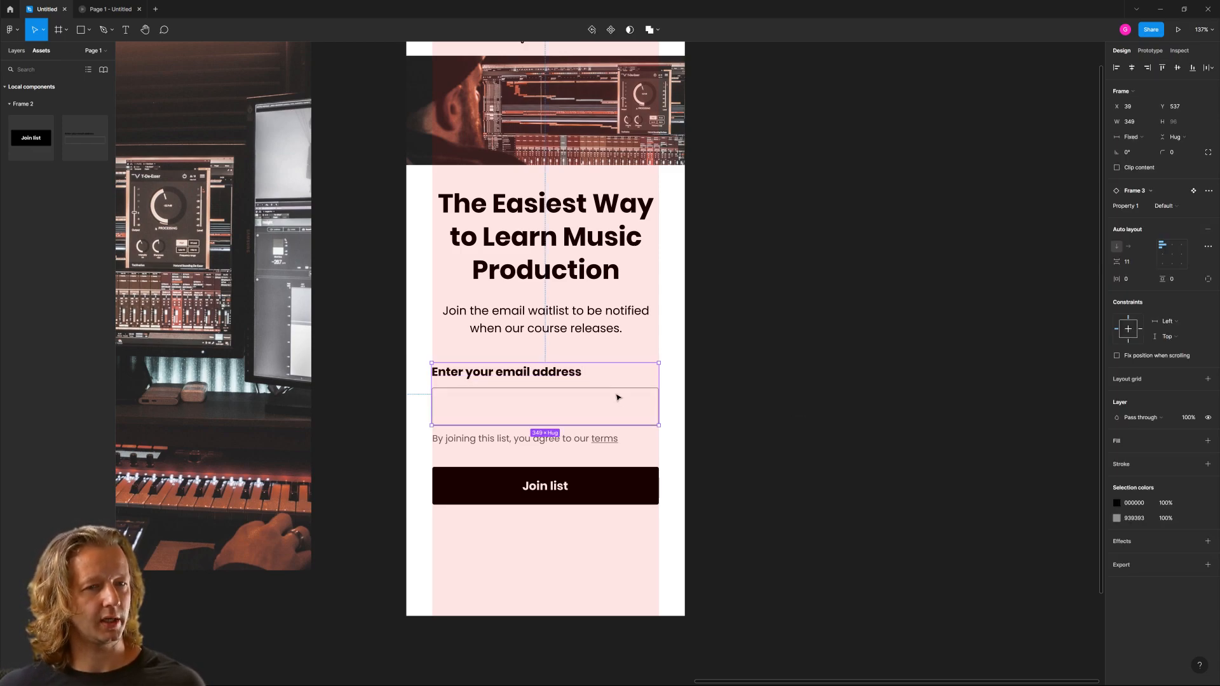
{"action": "left_click", "coordinate": [1208, 191]}
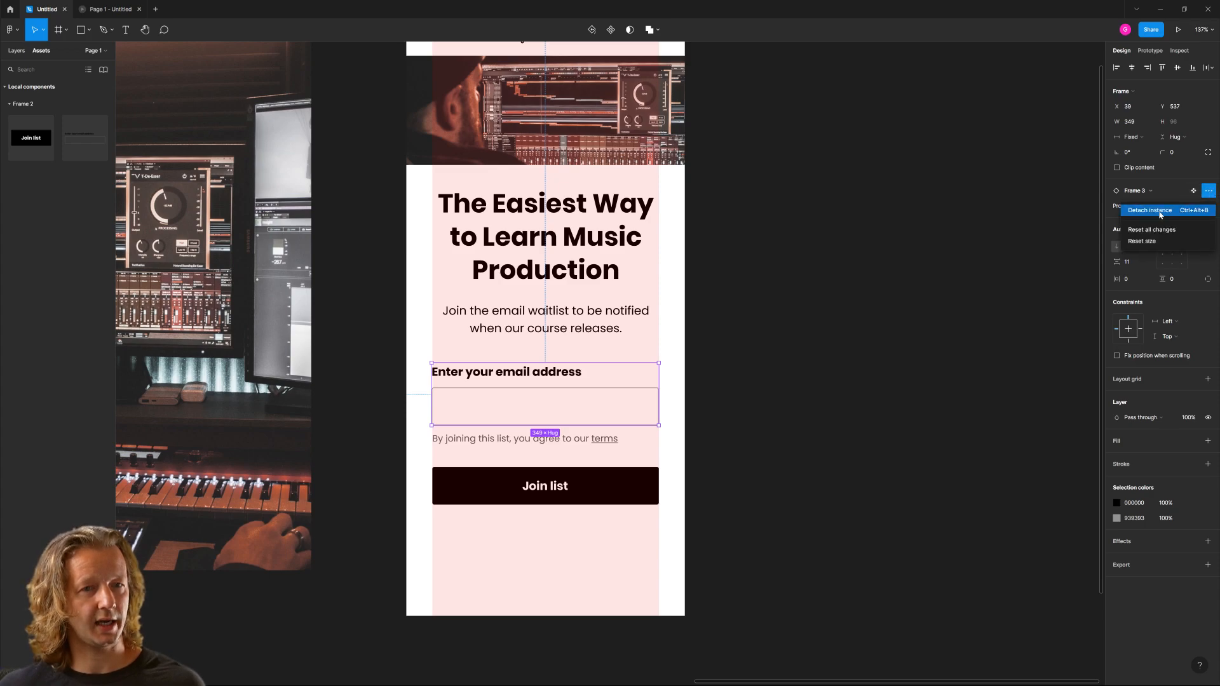
{"action": "left_click", "coordinate": [1149, 210]}
Centre the contents of the detached mobile email field so its label sits in the middle above the input box.
{"action": "left_click", "coordinate": [765, 360]}
{"action": "left_click", "coordinate": [539, 375]}
{"action": "double_click", "coordinate": [539, 374]}
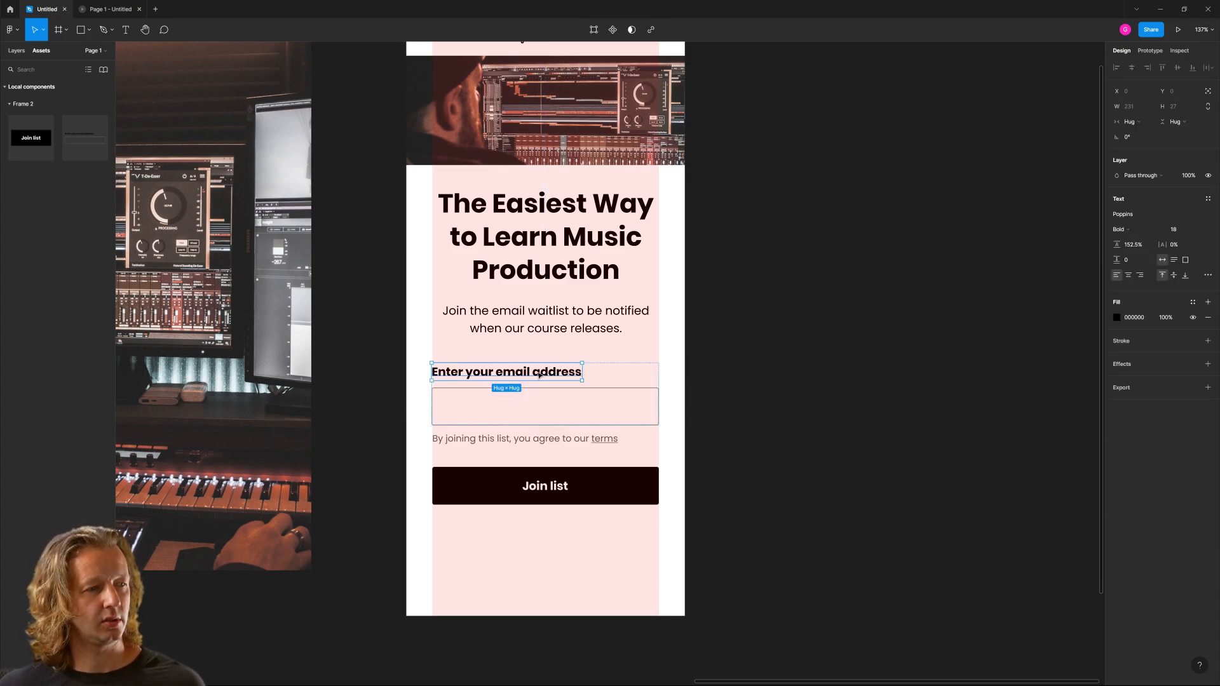
{"action": "key", "text": "Escape"}
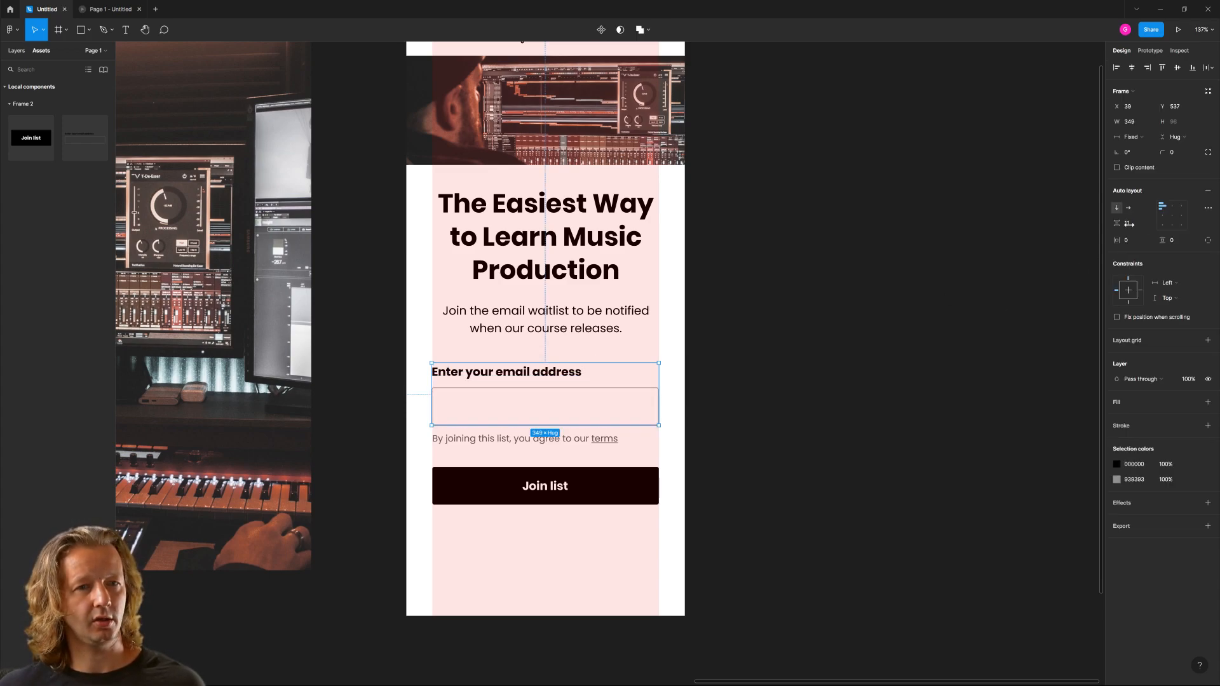
{"action": "left_click", "coordinate": [1172, 217]}
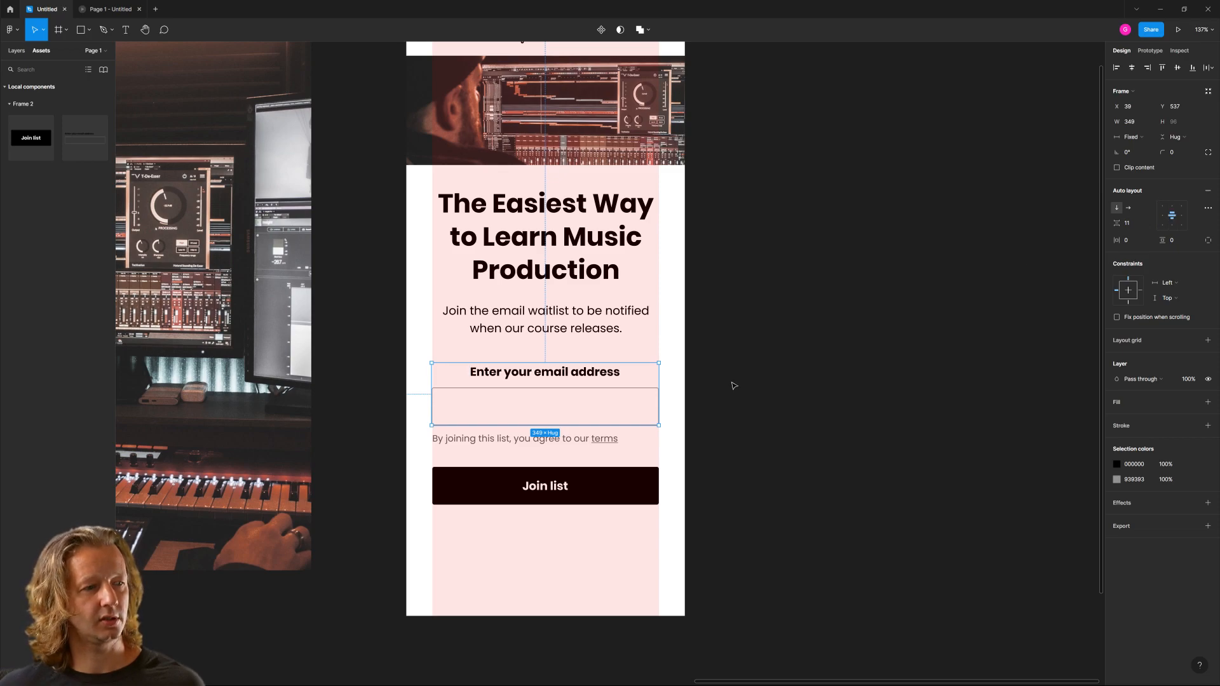
{"action": "left_click", "coordinate": [708, 427]}
Centre the terms line horizontally within the mobile frame.
{"action": "left_click", "coordinate": [580, 485]}
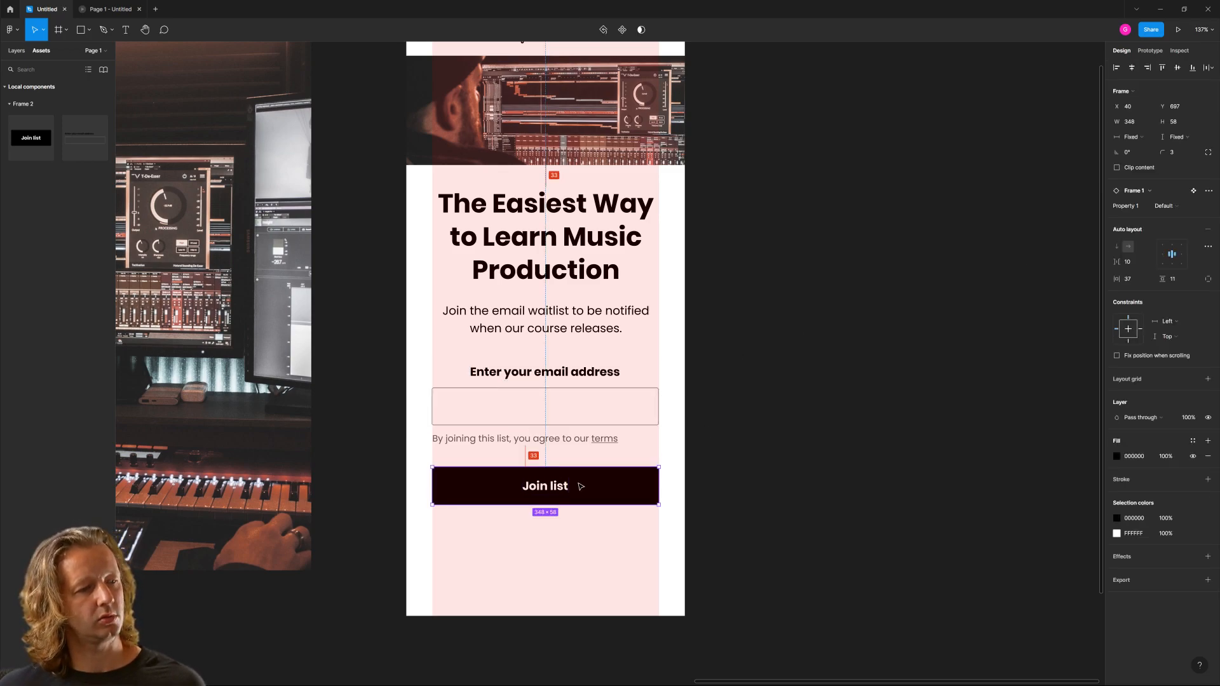
{"action": "left_click", "coordinate": [558, 442]}
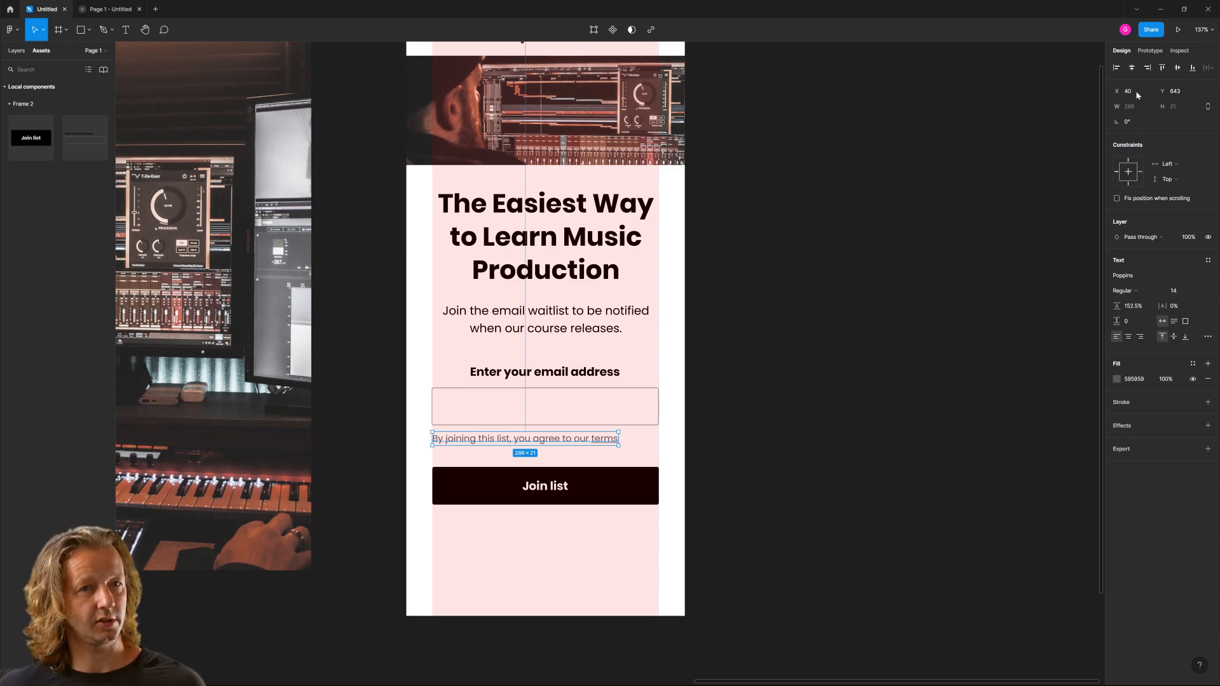
{"action": "left_click", "coordinate": [1131, 68]}
{"action": "left_click", "coordinate": [765, 374]}
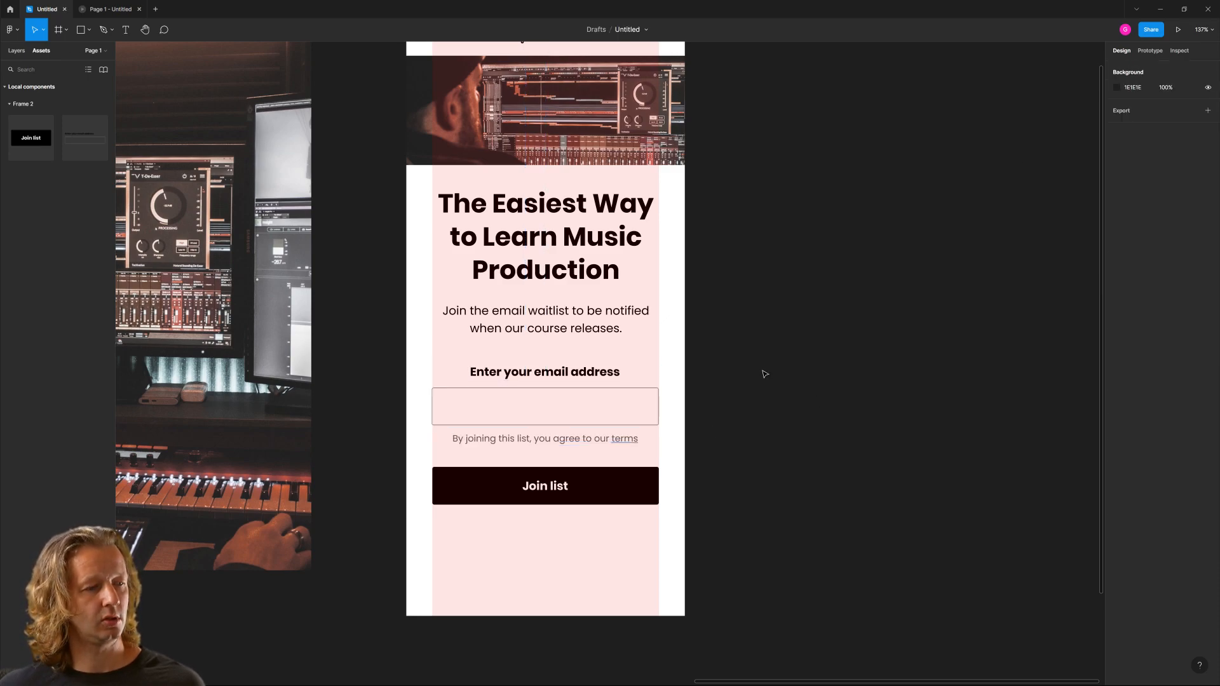
Hide the one-column layout grid on the iPhone 13 Pro Max frame.
{"action": "scroll", "coordinate": [712, 452], "scroll_direction": "down", "scroll_amount": 2}
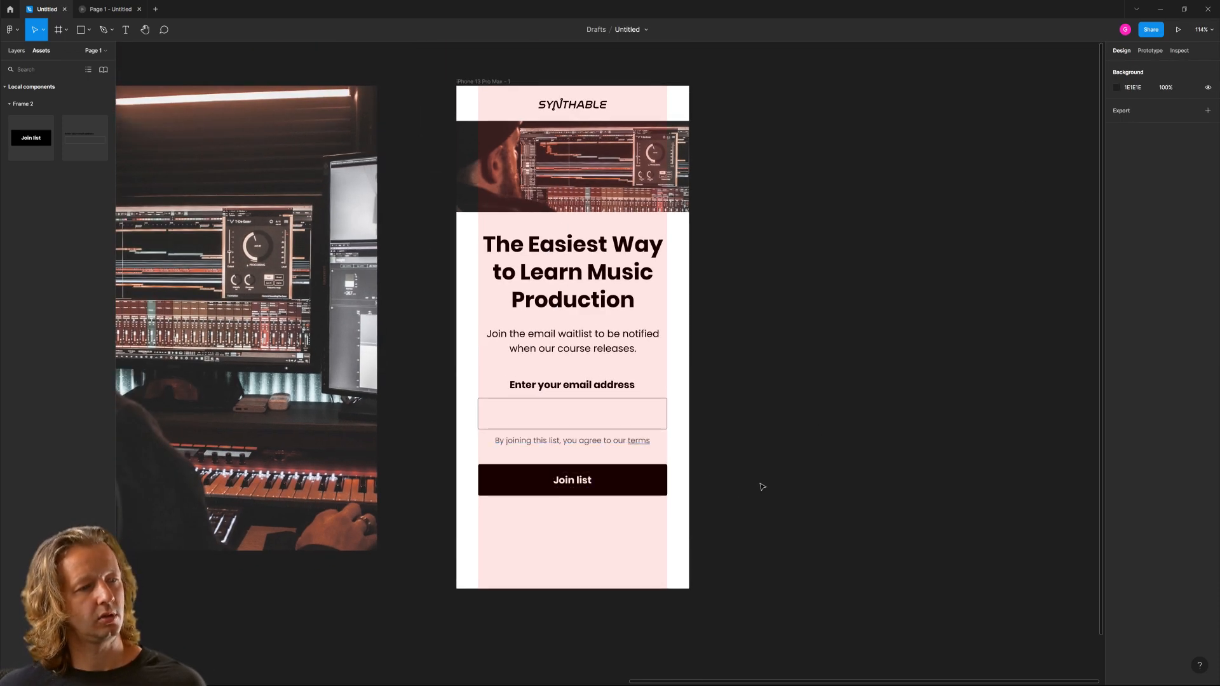
{"action": "left_click", "coordinate": [570, 409]}
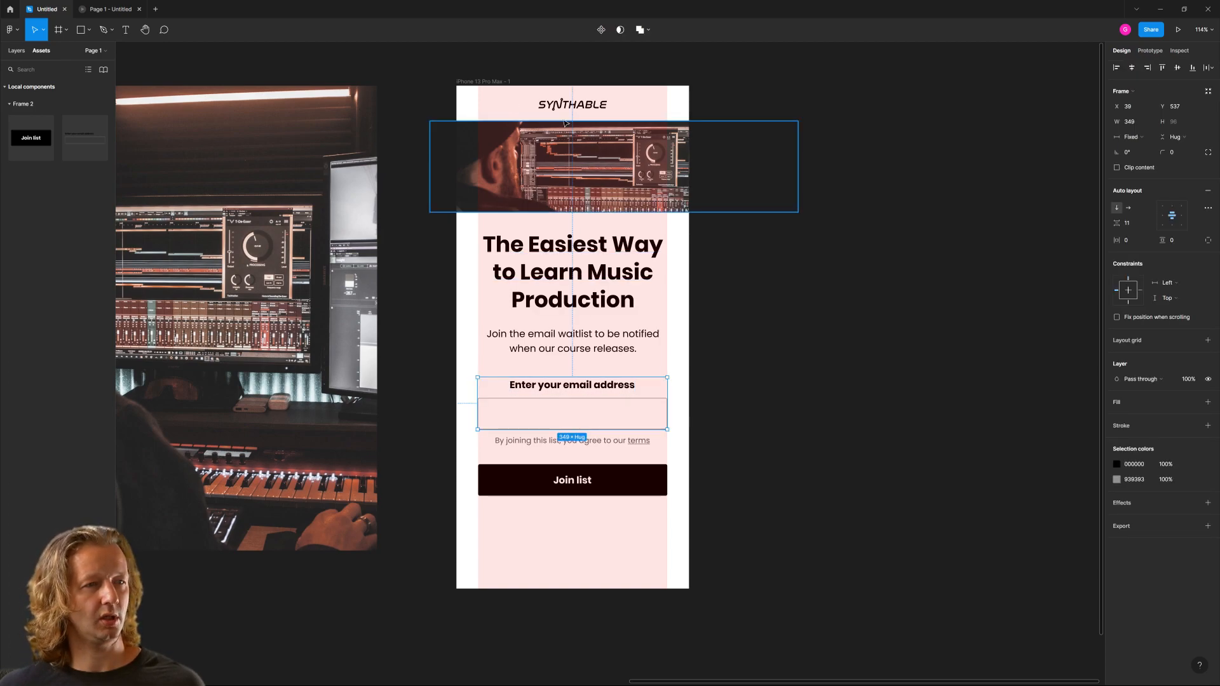
{"action": "left_click", "coordinate": [483, 82]}
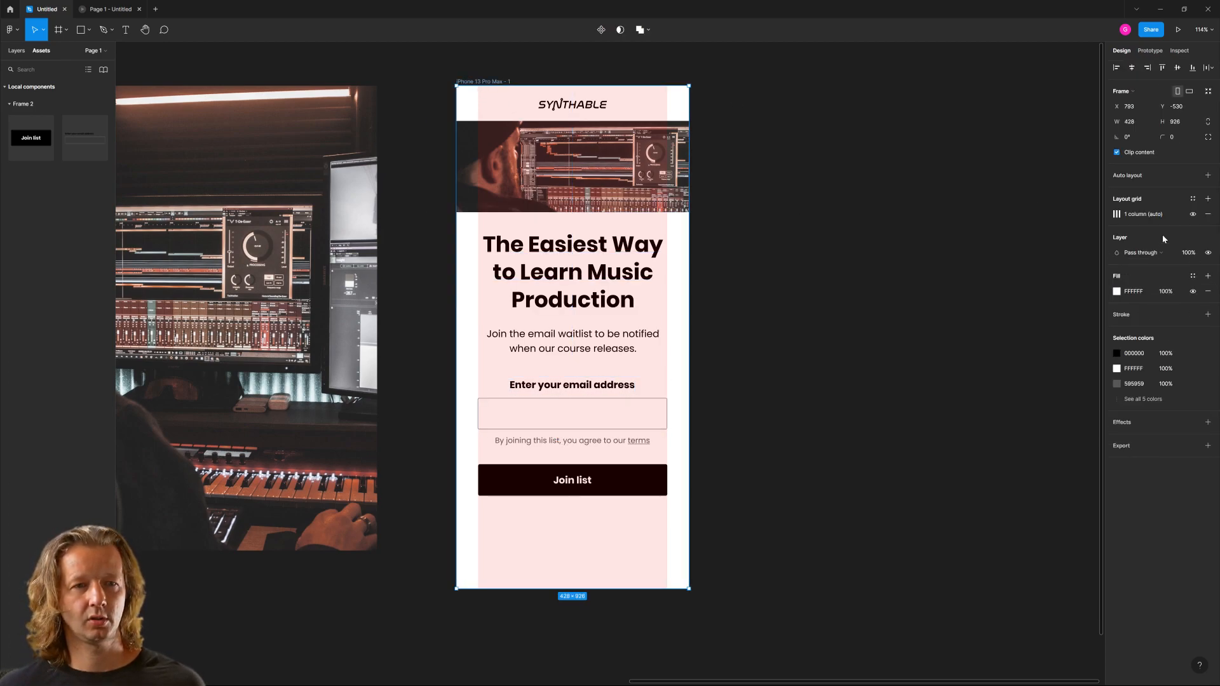
{"action": "left_click", "coordinate": [1193, 214]}
{"action": "left_click", "coordinate": [863, 204]}
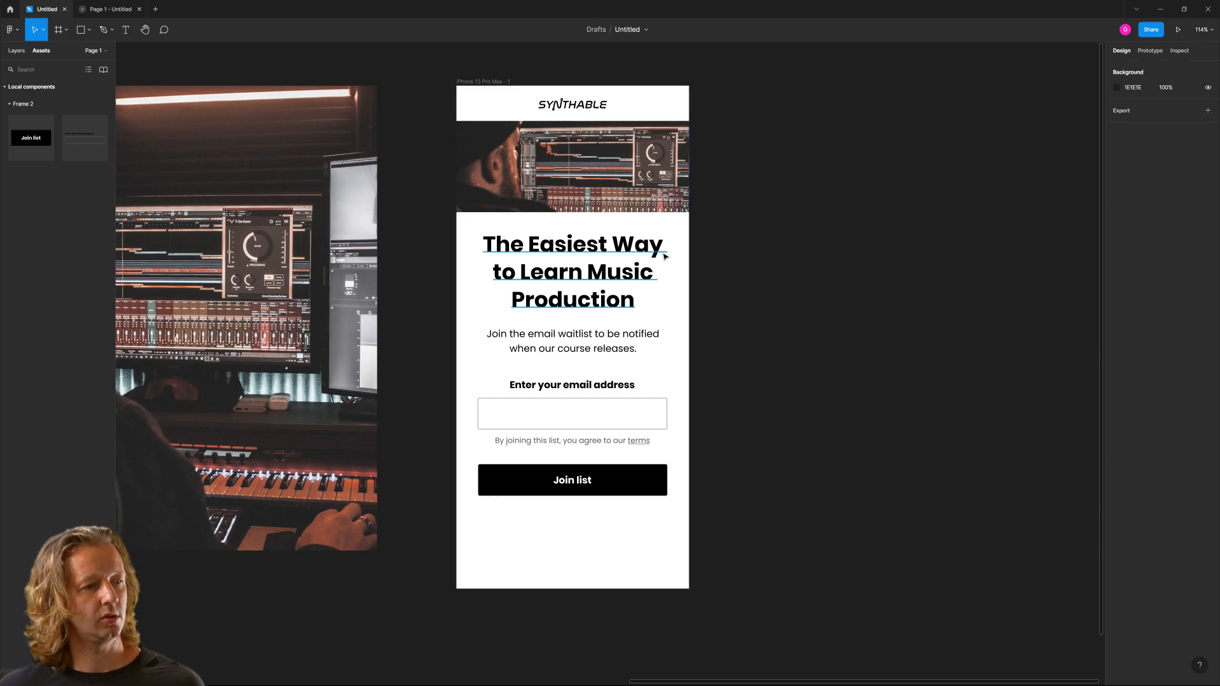
Shift the mobile headline, subheading, email field, terms line and Join list button down together, leaving more space below the banner image.
{"action": "scroll", "coordinate": [756, 269], "scroll_direction": "down", "scroll_amount": 1}
{"action": "scroll", "coordinate": [756, 268], "scroll_direction": "up", "scroll_amount": 2}
{"action": "left_click_drag", "start_coordinate": [424, 416], "coordinate": [577, 472]}
{"action": "key", "text": "shift+a"}
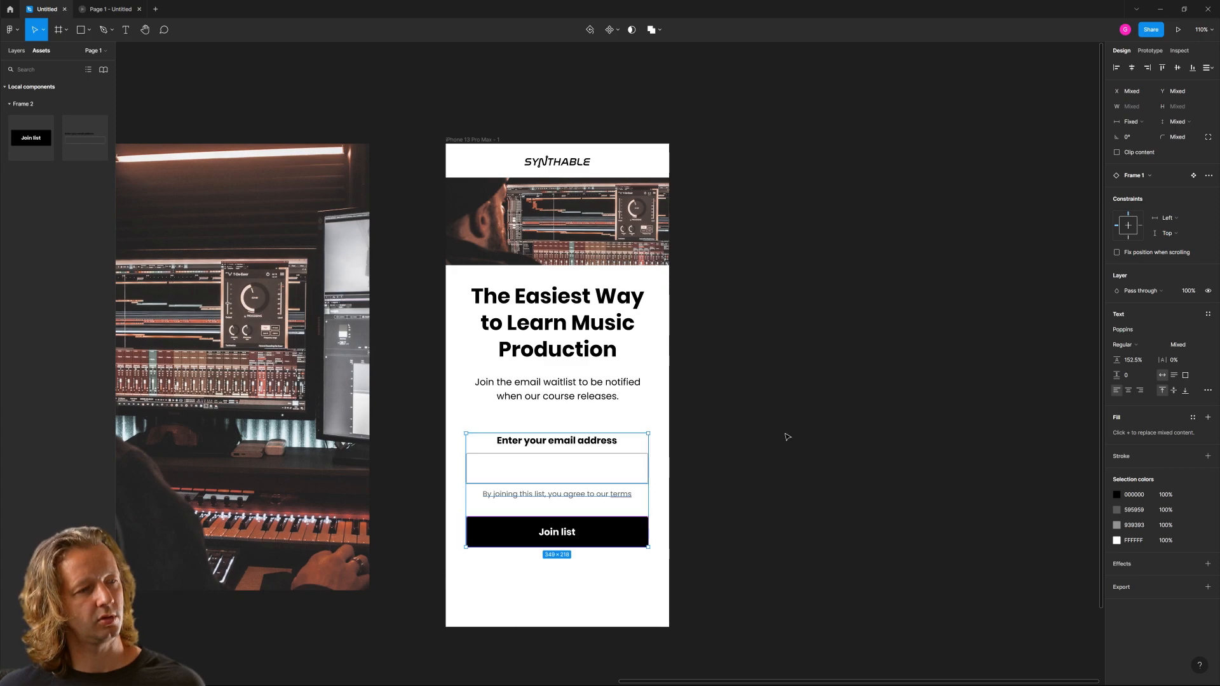
{"action": "left_click", "coordinate": [789, 413]}
{"action": "left_click_drag", "start_coordinate": [422, 292], "coordinate": [743, 568]}
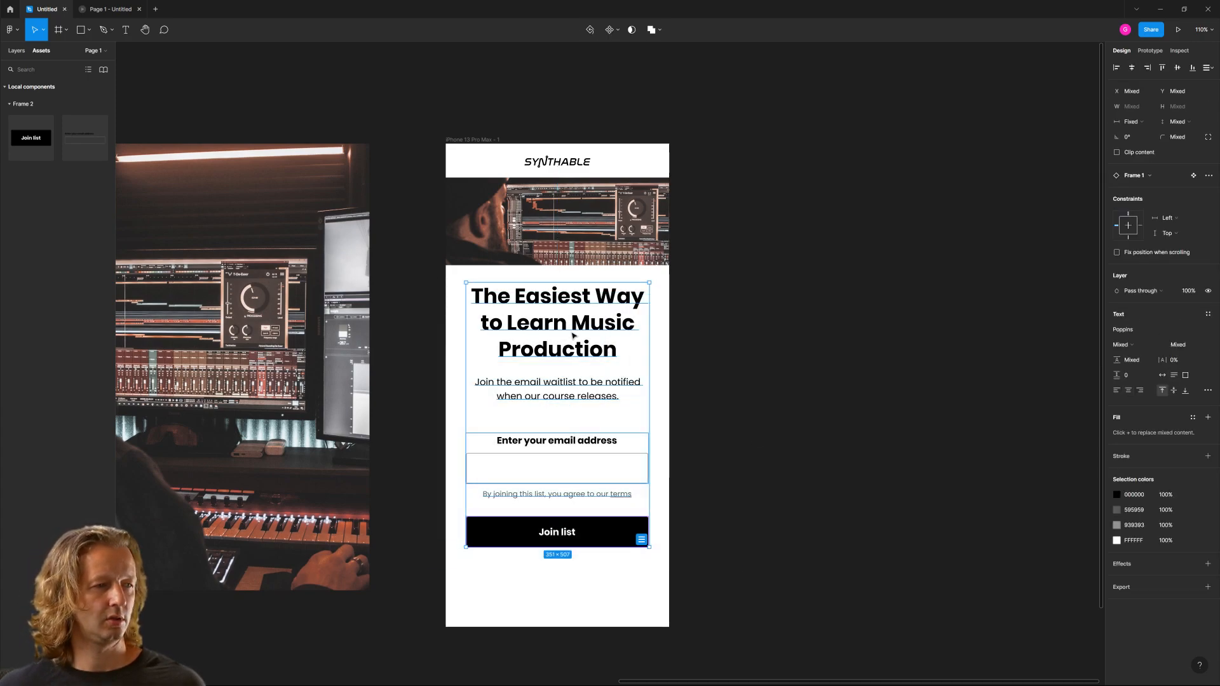
{"action": "key", "text": "shift+a"}
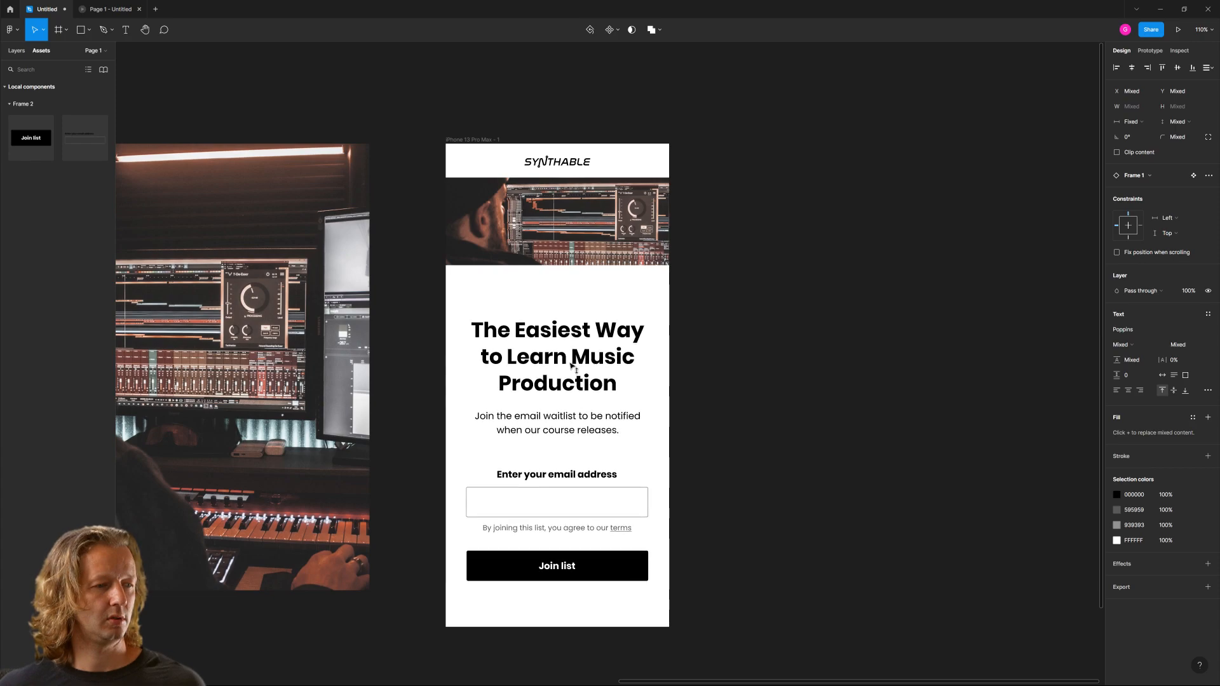
{"action": "key", "text": "Escape"}
{"action": "left_click", "coordinate": [571, 257]}
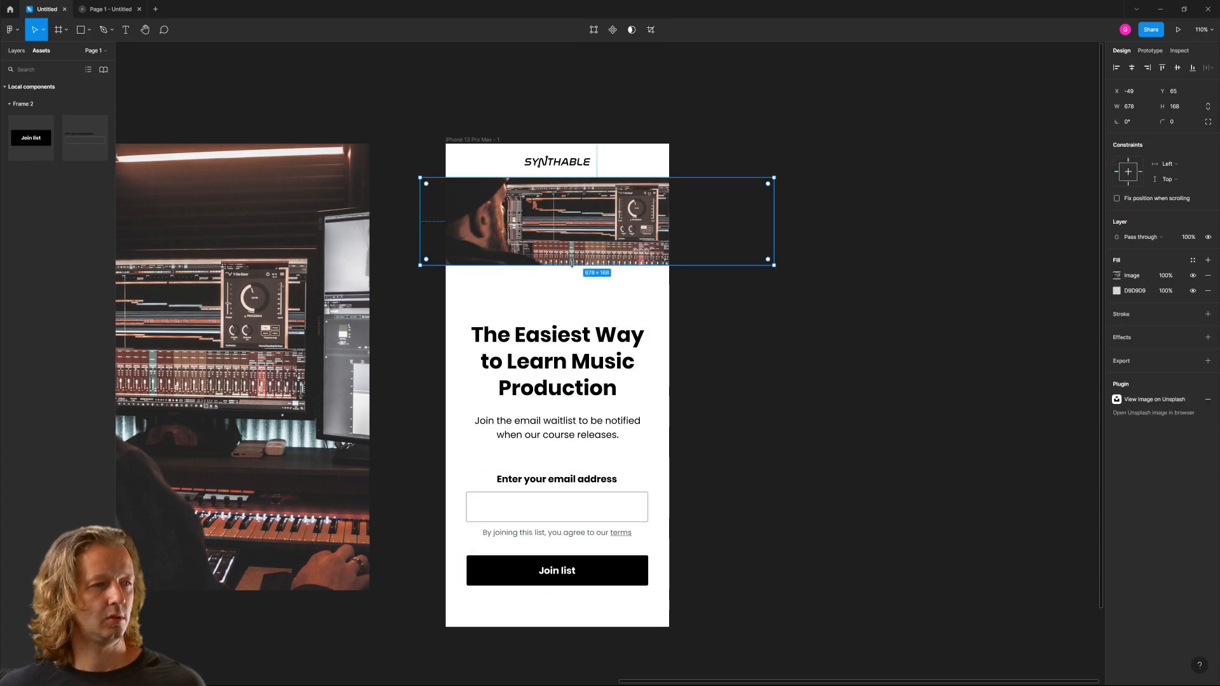
{"action": "left_click_drag", "start_coordinate": [572, 265], "coordinate": [574, 289]}
{"action": "key", "text": "ctrl+z"}
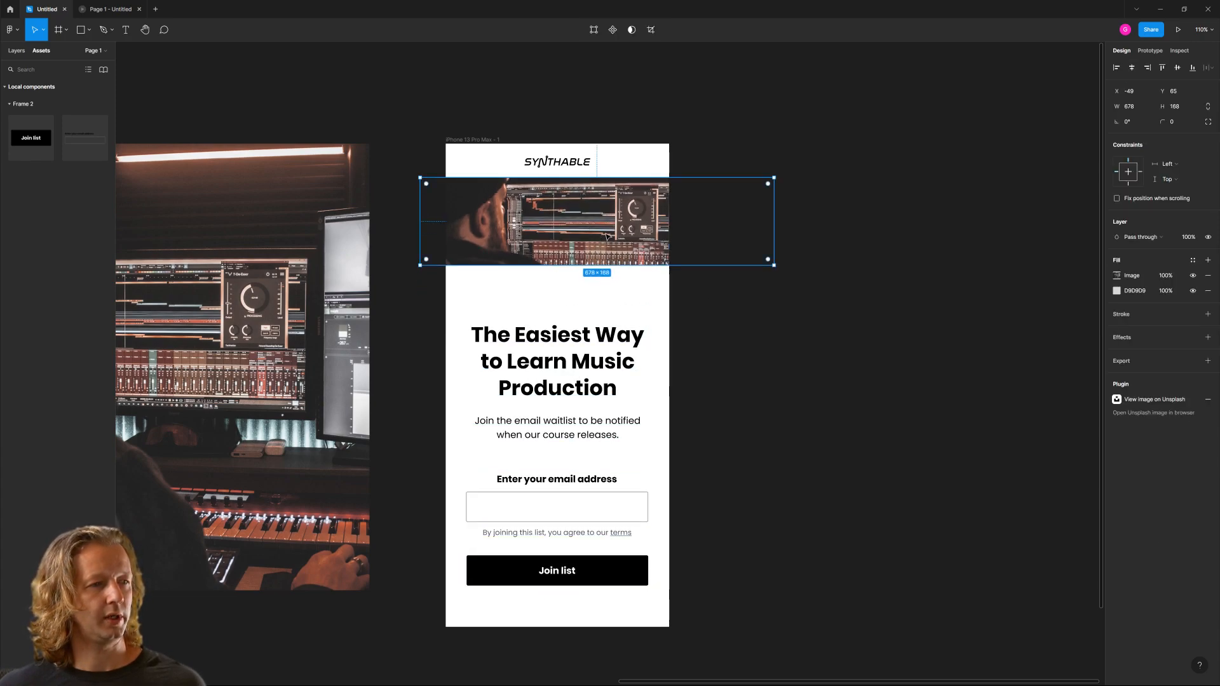
Switch the mobile banner's image scaling from Crop to Fill and extend its lower edge to a height of about 238.
{"action": "left_click", "coordinate": [1116, 275]}
{"action": "left_click", "coordinate": [1003, 299]}
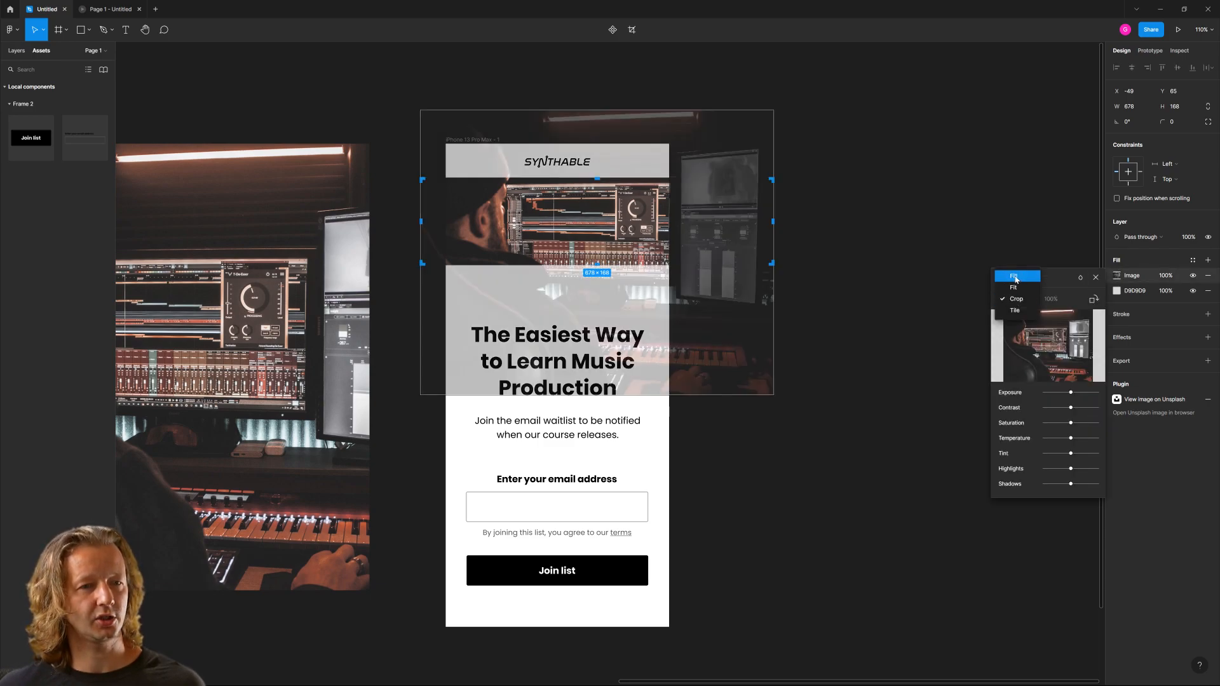
{"action": "left_click", "coordinate": [1007, 276]}
{"action": "left_click_drag", "start_coordinate": [569, 263], "coordinate": [566, 302]}
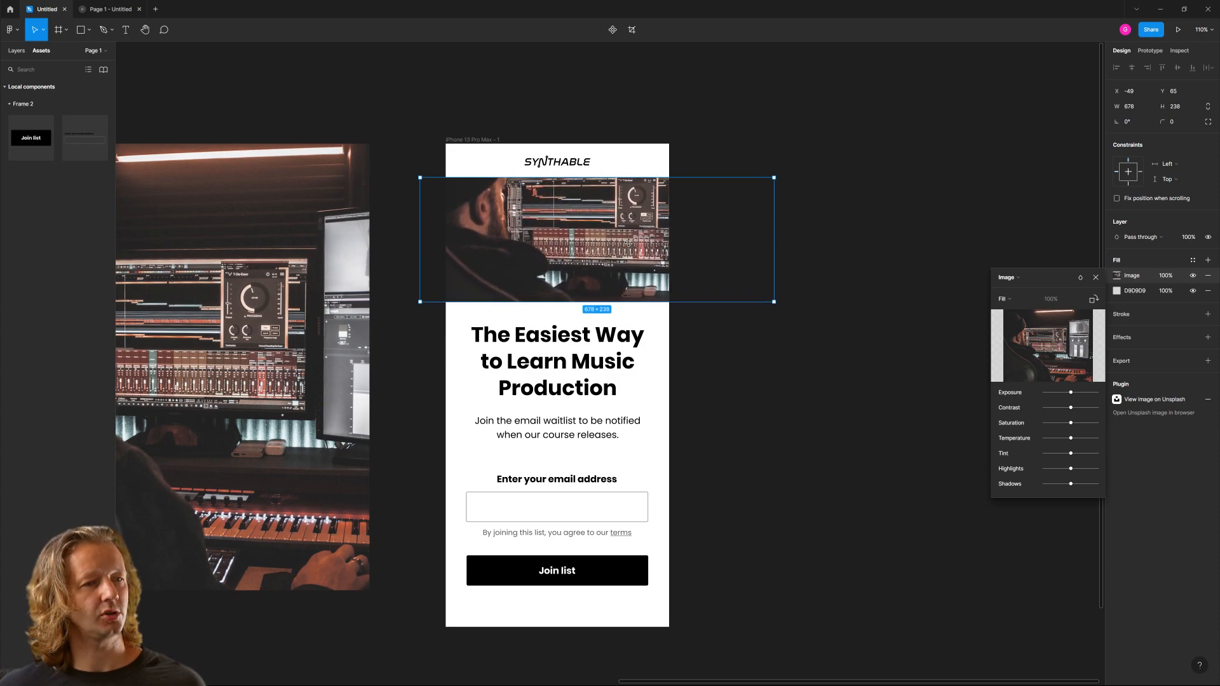
{"action": "left_click", "coordinate": [853, 221]}
{"action": "scroll", "coordinate": [783, 417], "scroll_direction": "down", "scroll_amount": 5, "text": "ctrl"}
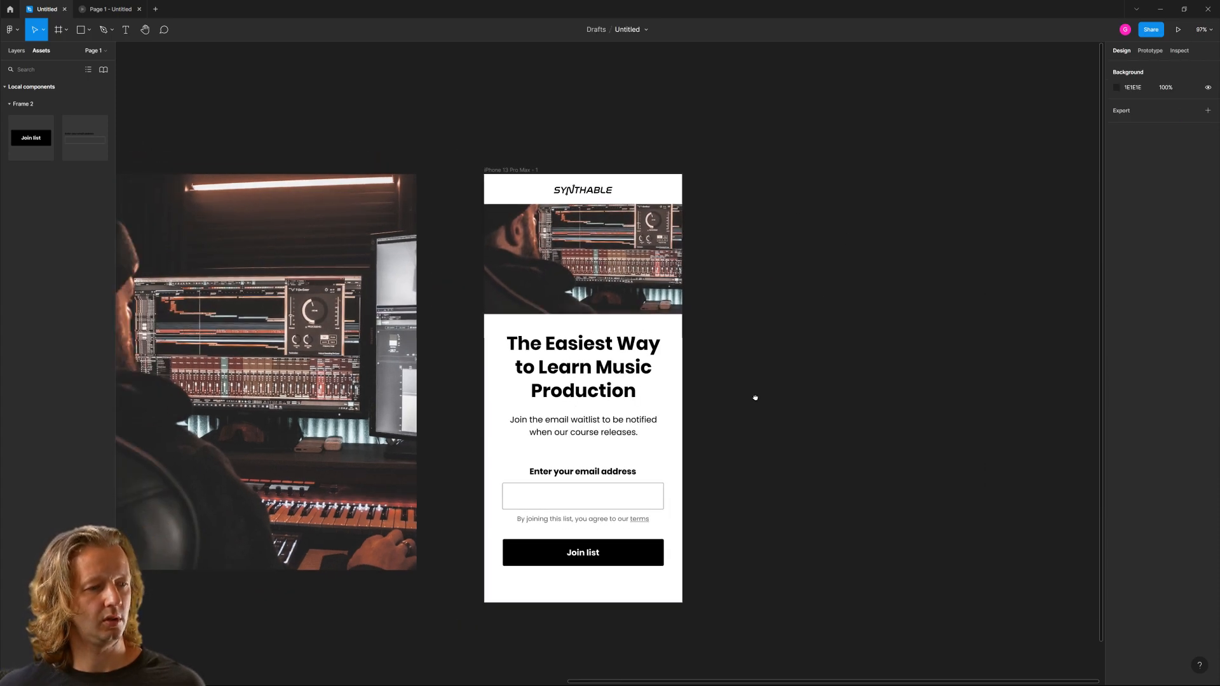